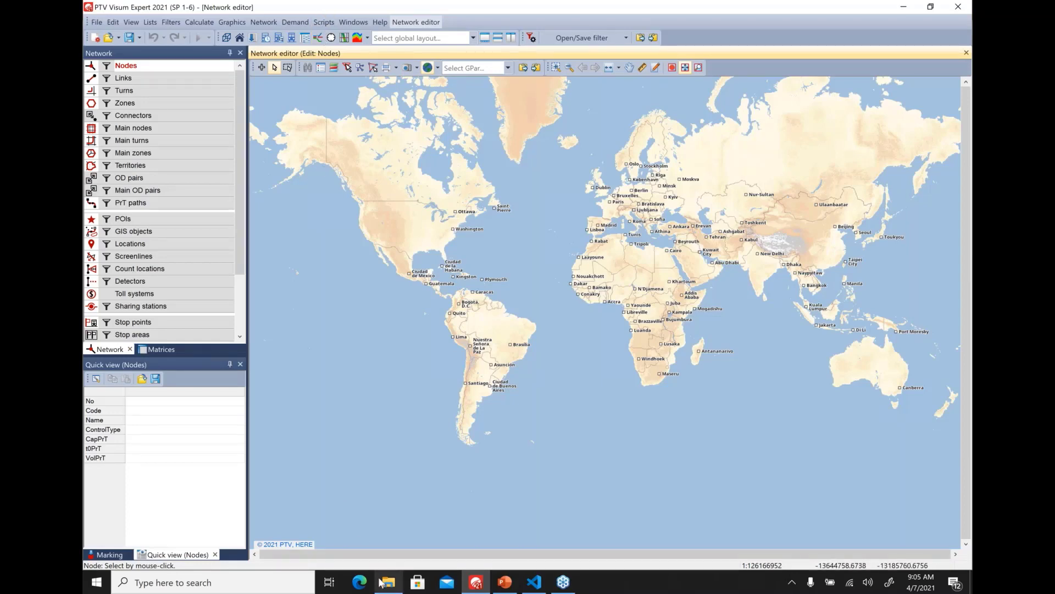
# Look through the Cube source files in the NET_00B folder under 1_Third_Party\Cube_Import, and return to PTV Visum
pyautogui.moveTo(389, 584)
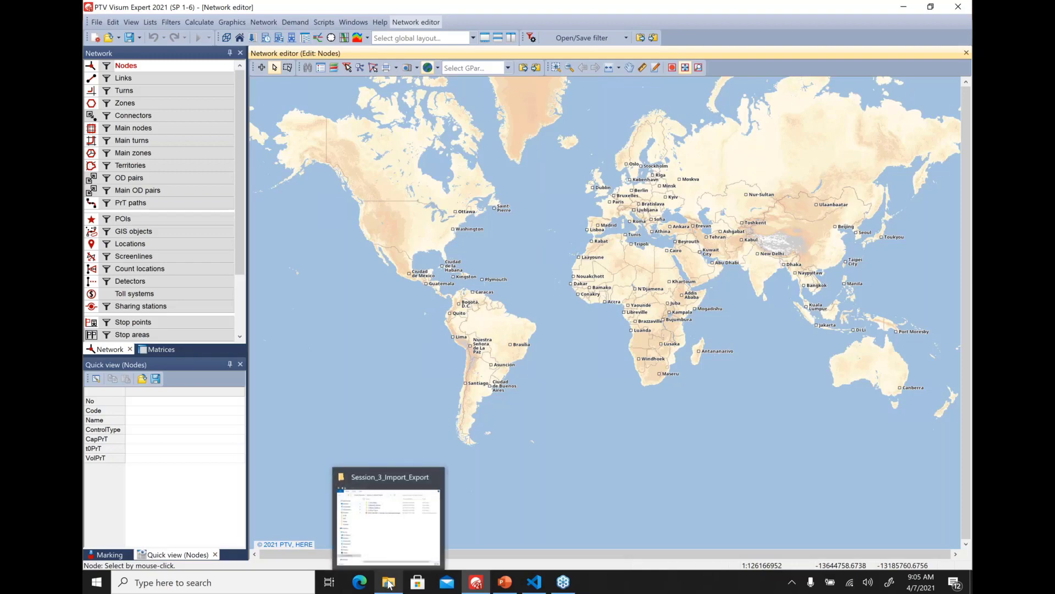
pyautogui.click(388, 545)
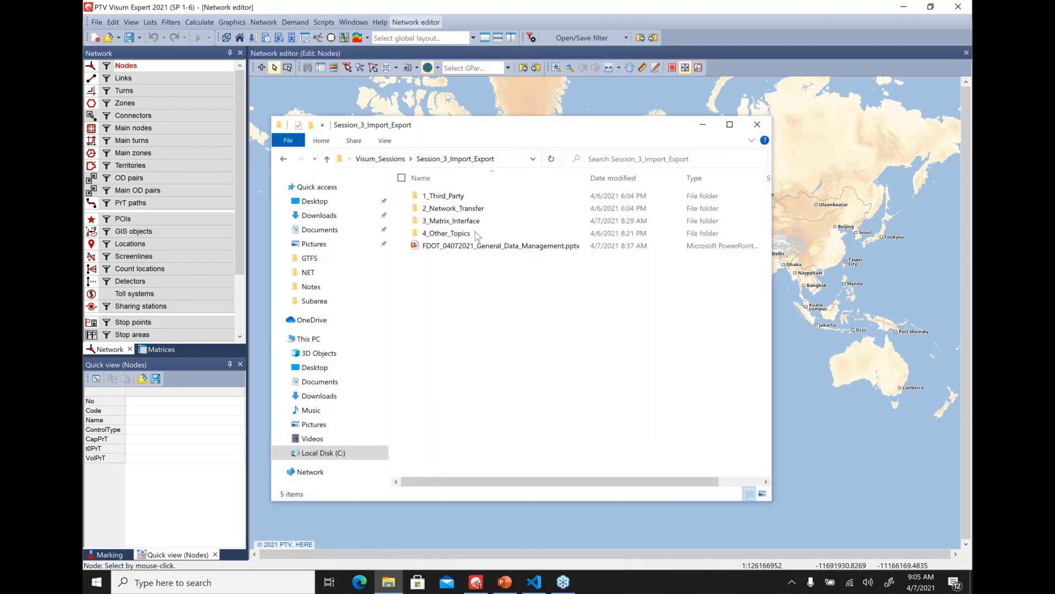
pyautogui.doubleClick(480, 198)
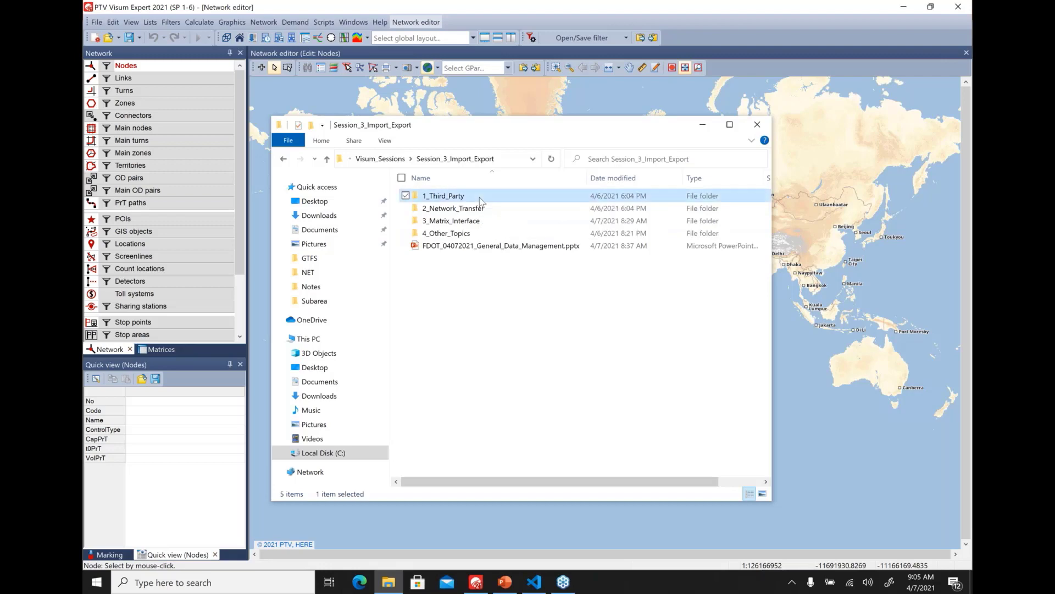
pyautogui.click(479, 199)
pyautogui.doubleClick(480, 198)
pyautogui.doubleClick(480, 197)
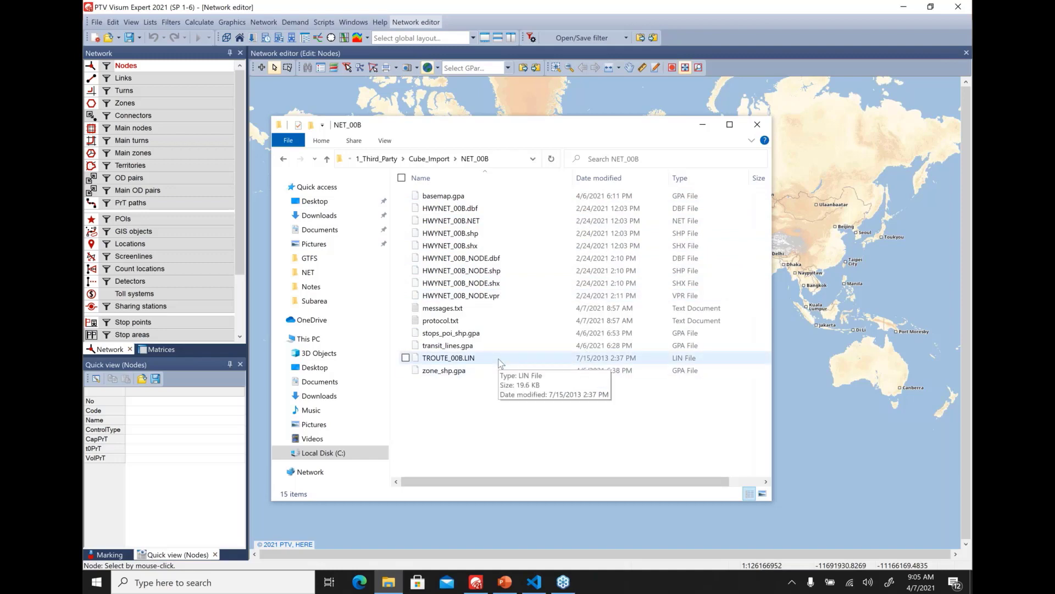
pyautogui.click(354, 8)
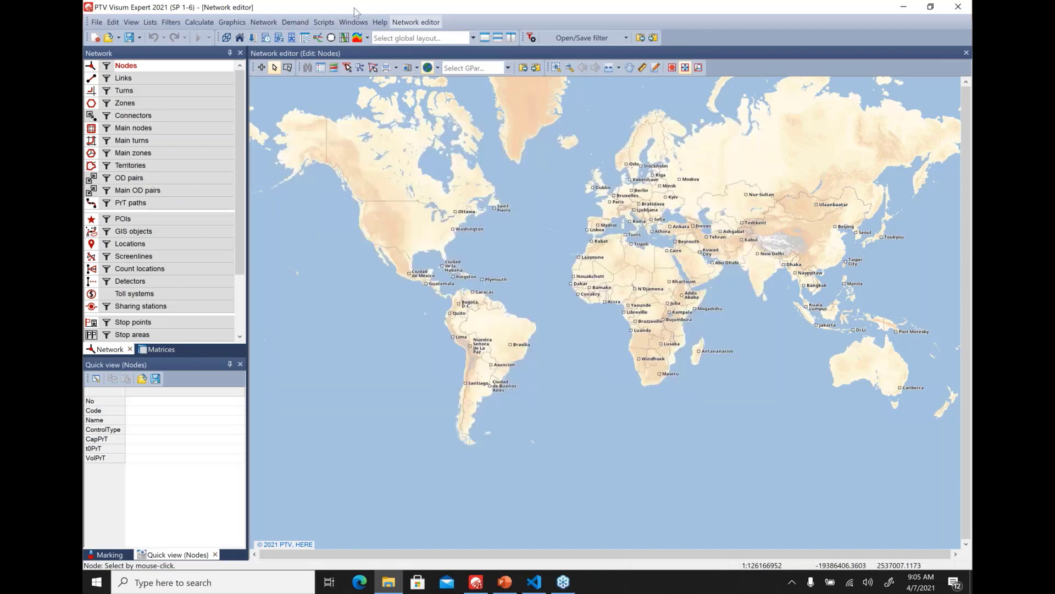
# Start the Import Cube Network add-in
pyautogui.click(321, 27)
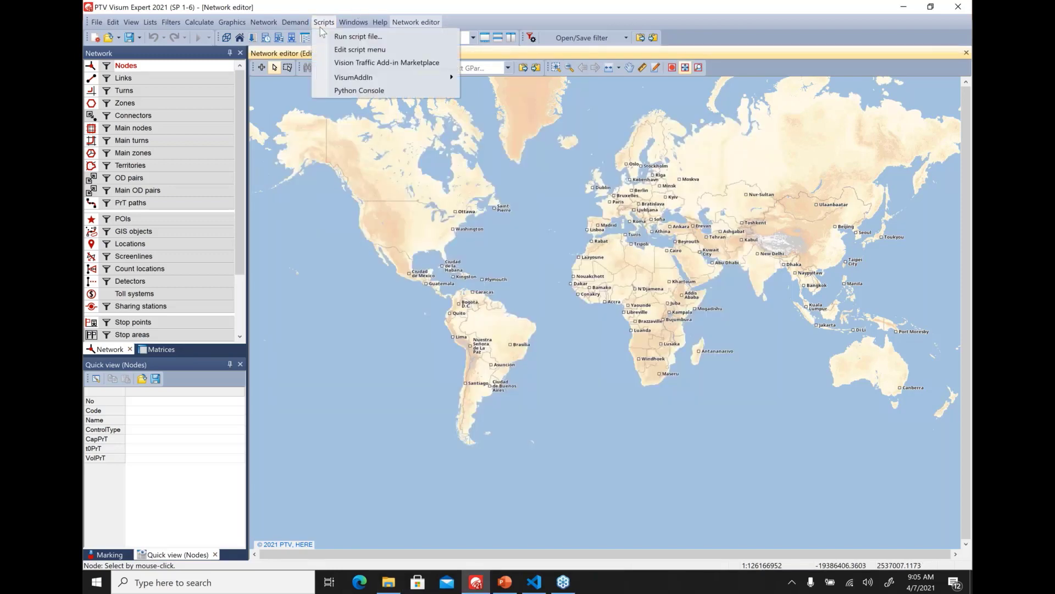
pyautogui.moveTo(392, 79)
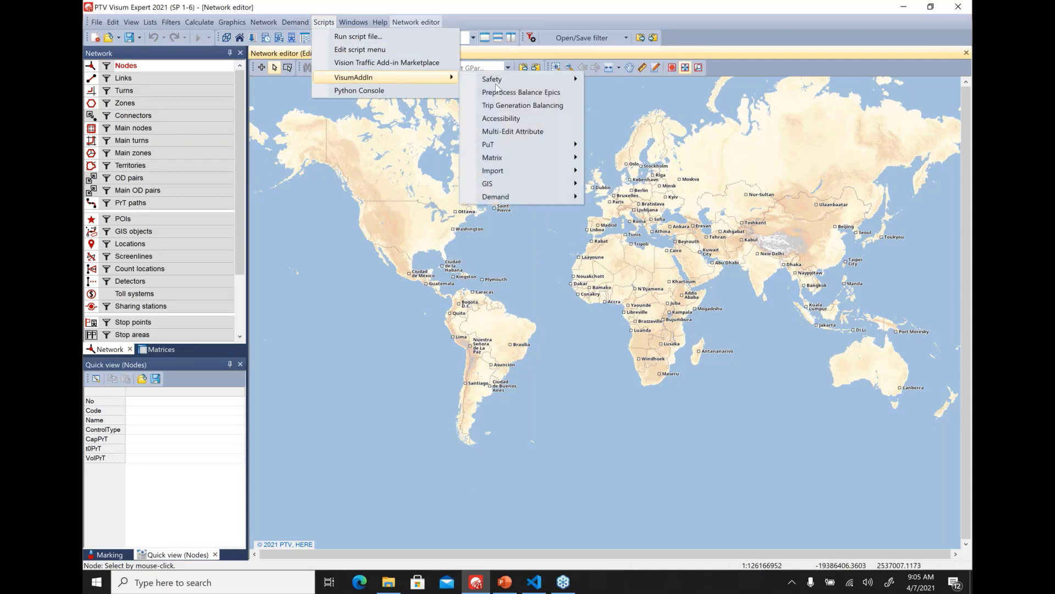
pyautogui.moveTo(583, 172)
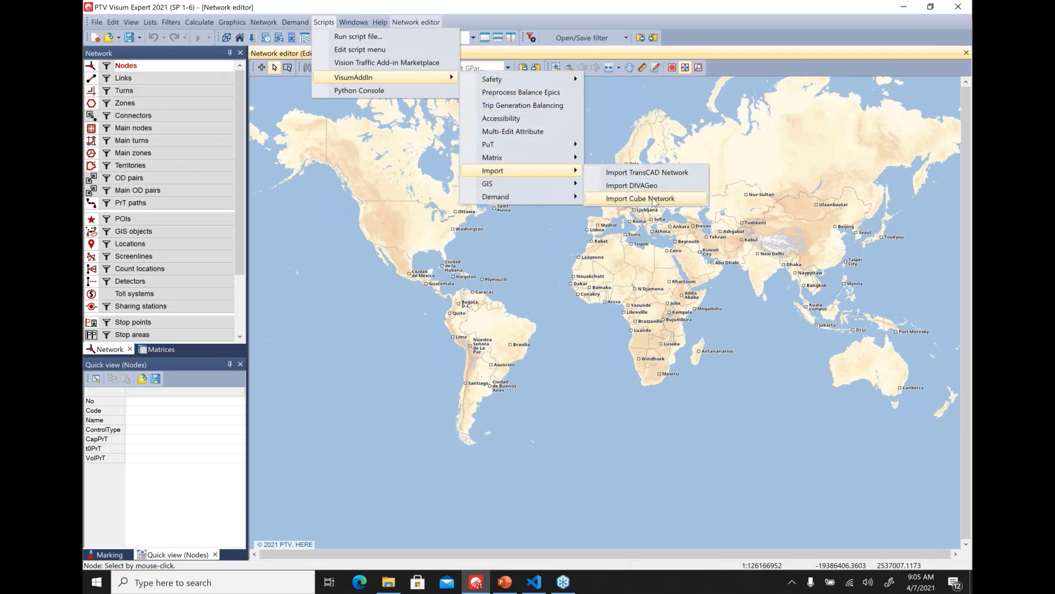
pyautogui.click(653, 199)
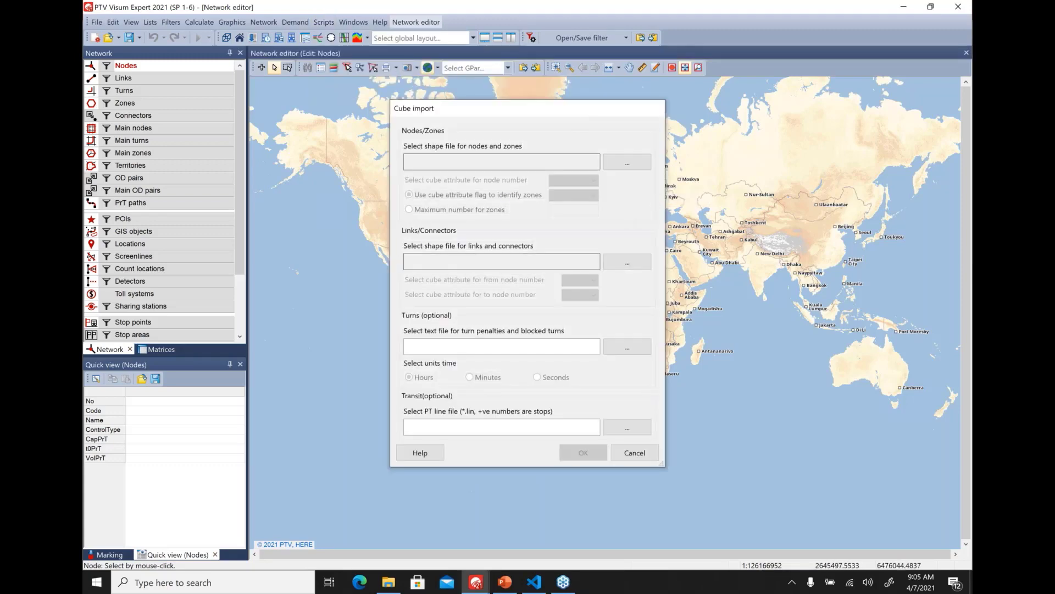
# Load HWYNET_00B_NODE.shp from Session_3_Import_Export\1_Third_Party\Cube_Import\NET_00B as the shape file for nodes and zones
pyautogui.click(641, 166)
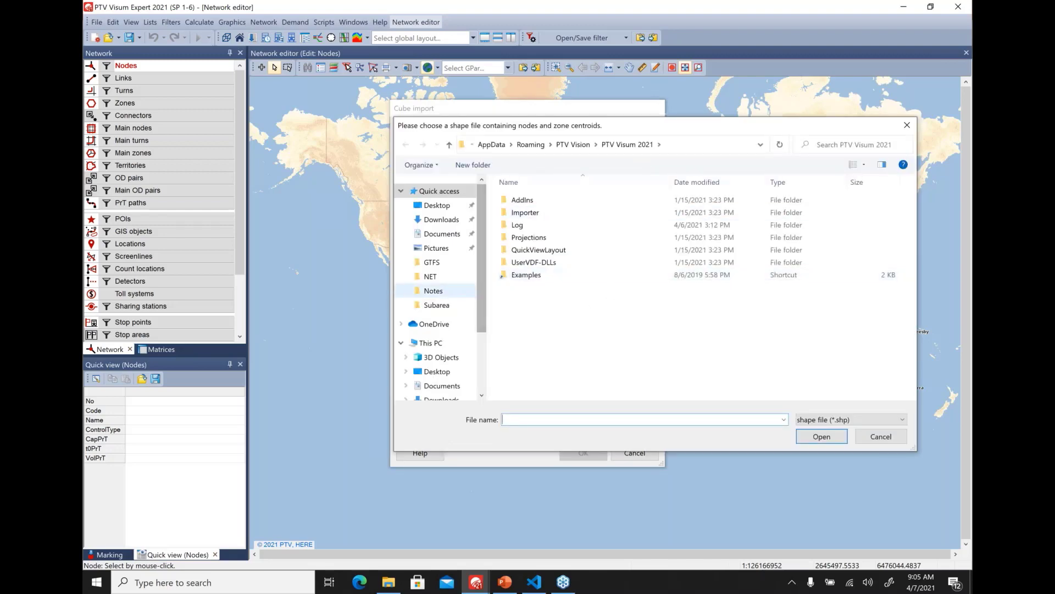
pyautogui.click(441, 307)
pyautogui.click(569, 144)
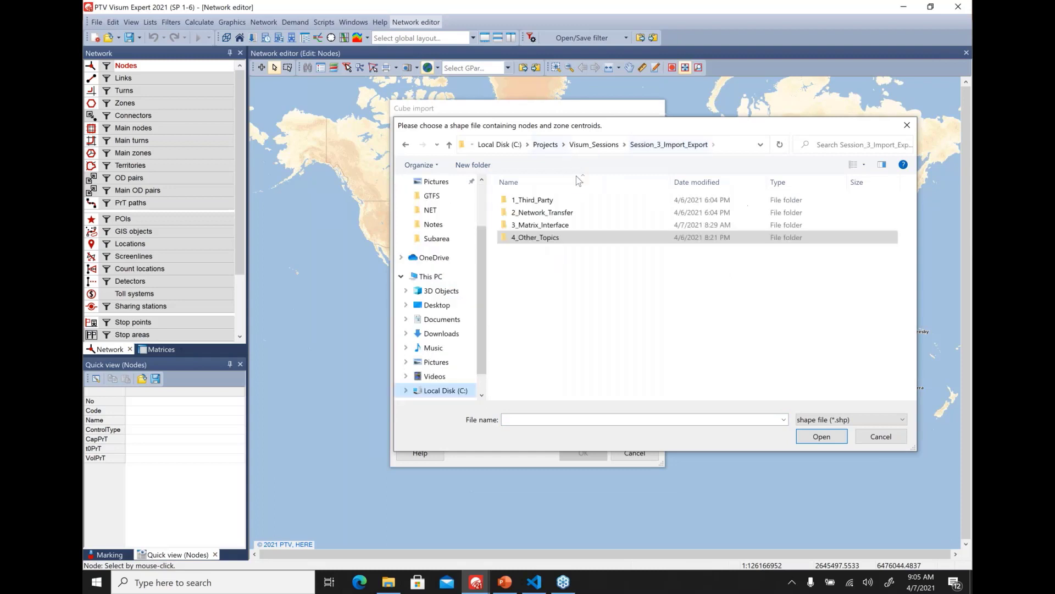
pyautogui.doubleClick(566, 211)
pyautogui.click(584, 145)
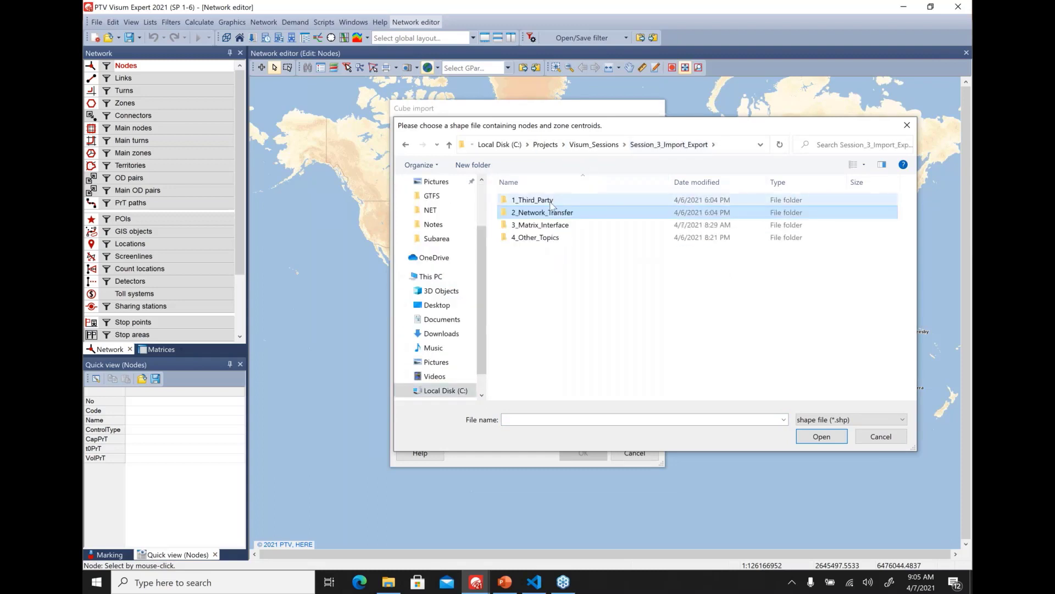
pyautogui.doubleClick(551, 201)
pyautogui.doubleClick(551, 201)
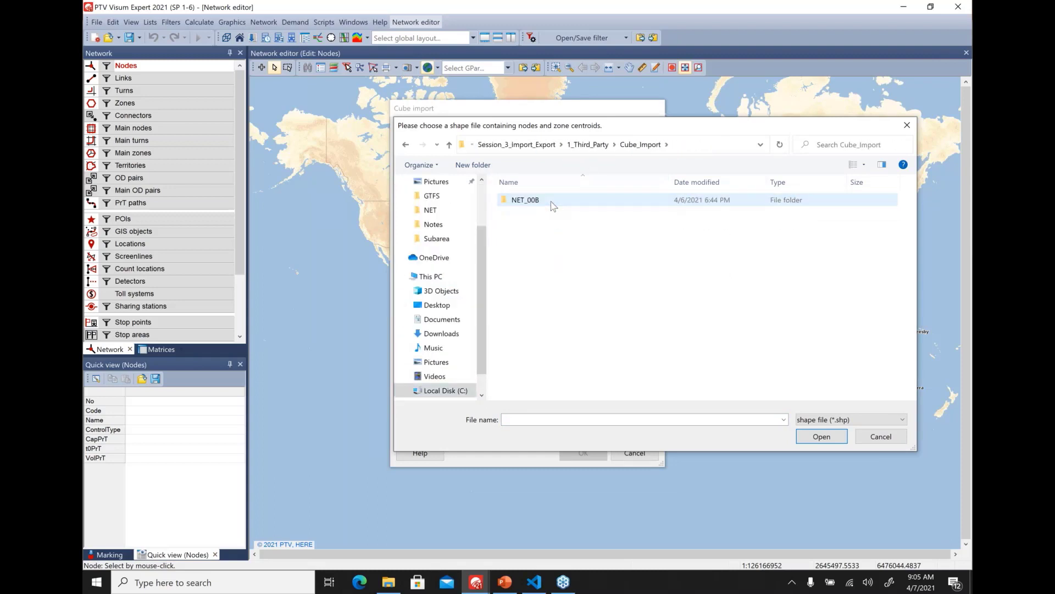
pyautogui.doubleClick(550, 201)
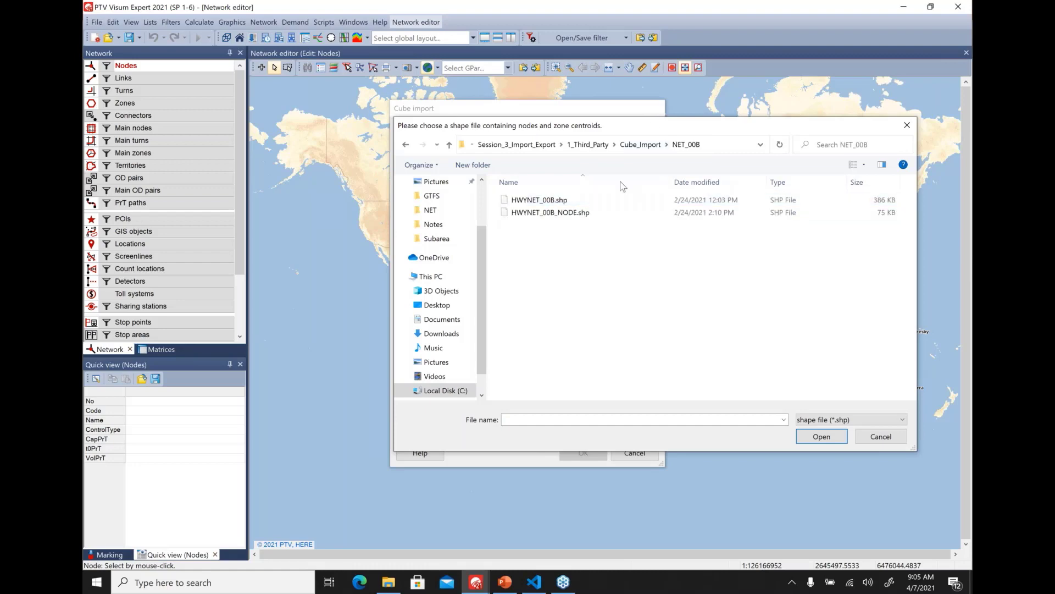
pyautogui.moveTo(635, 122); pyautogui.dragTo(553, 216)
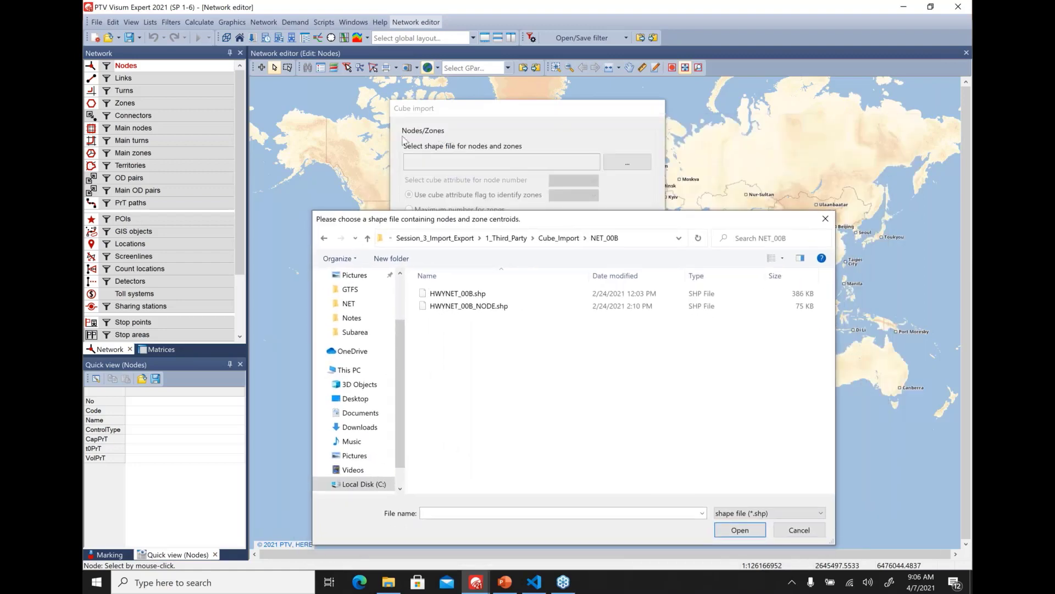
pyautogui.moveTo(466, 223); pyautogui.dragTo(476, 122)
pyautogui.click(477, 208)
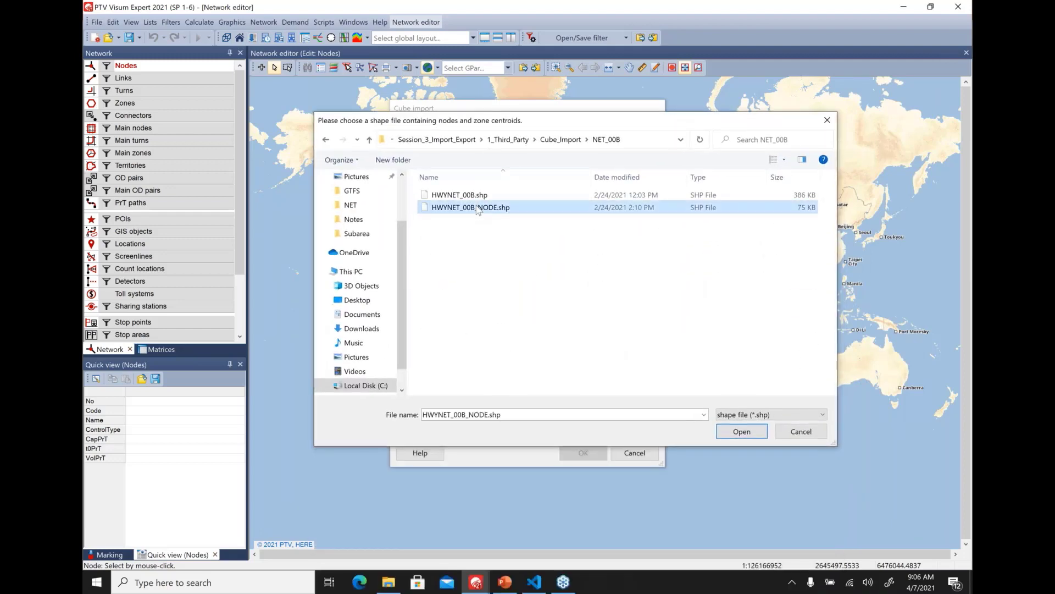
pyautogui.click(741, 432)
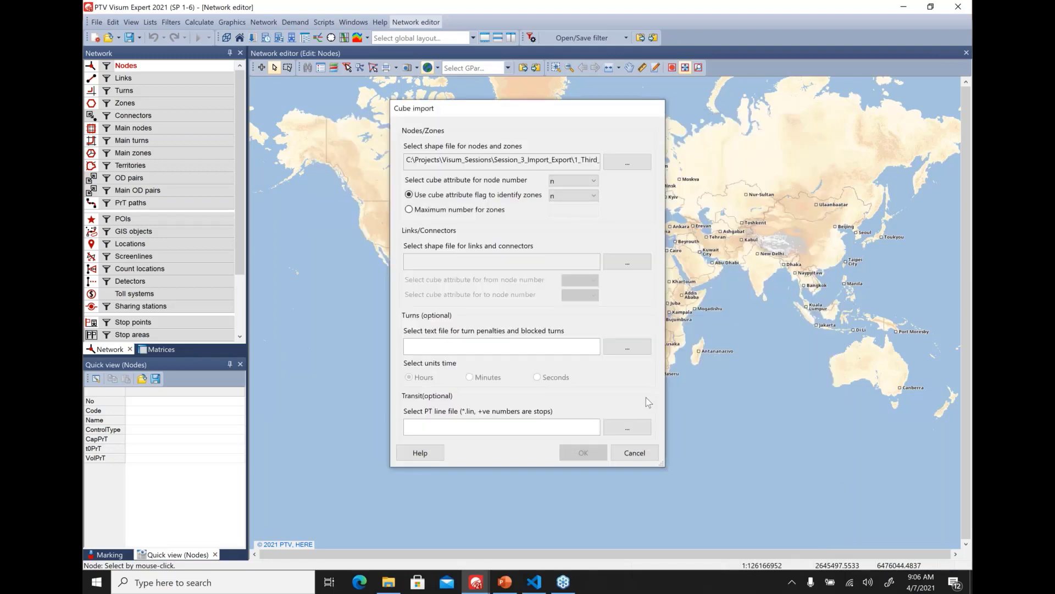
# Keep n as the node number attribute and identify zones by a maximum zone number of 653
pyautogui.click(590, 182)
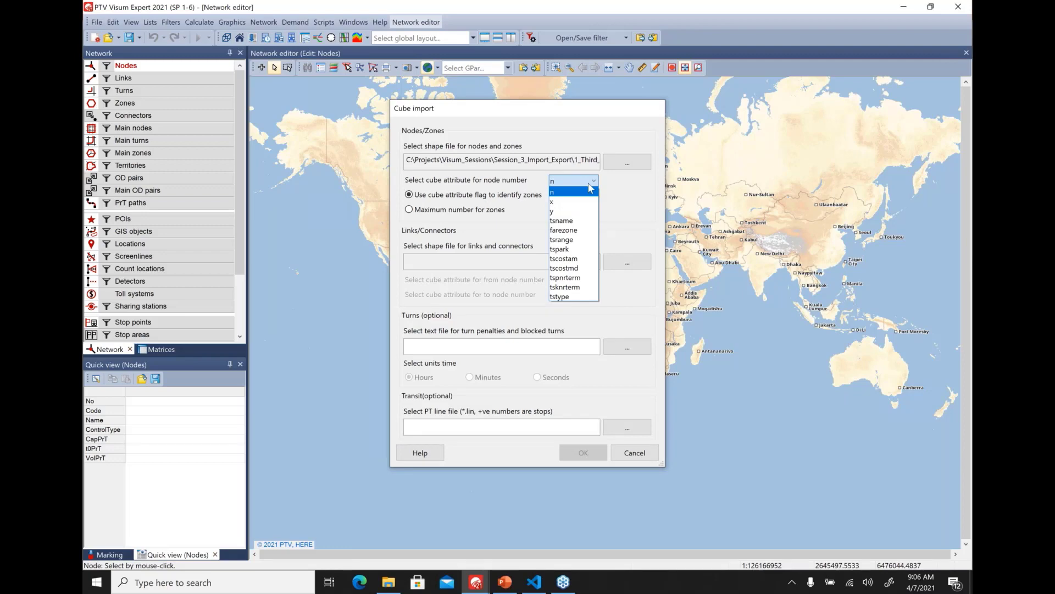
pyautogui.click(589, 188)
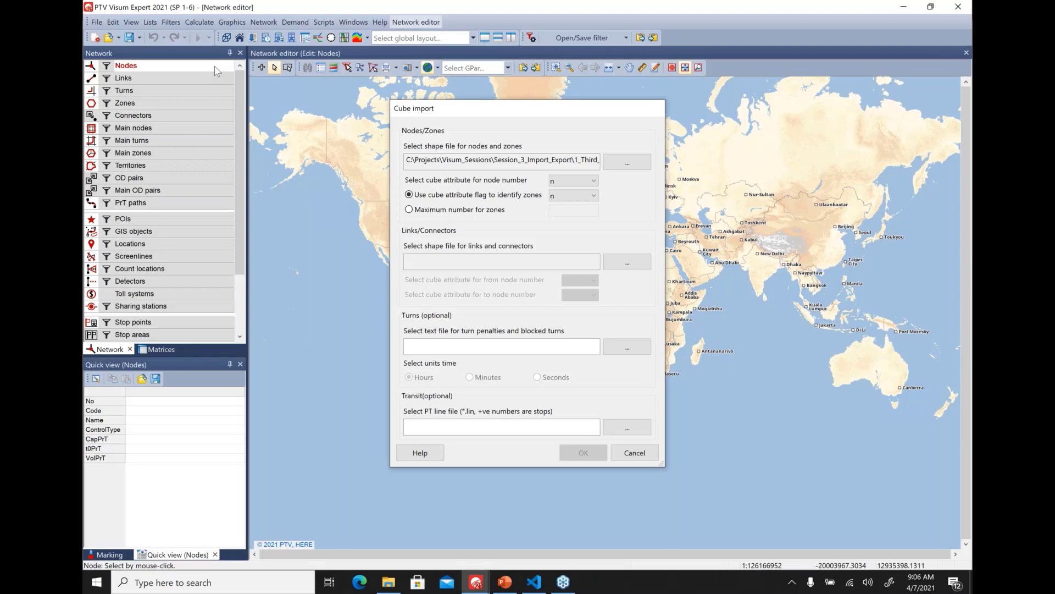
pyautogui.click(409, 210)
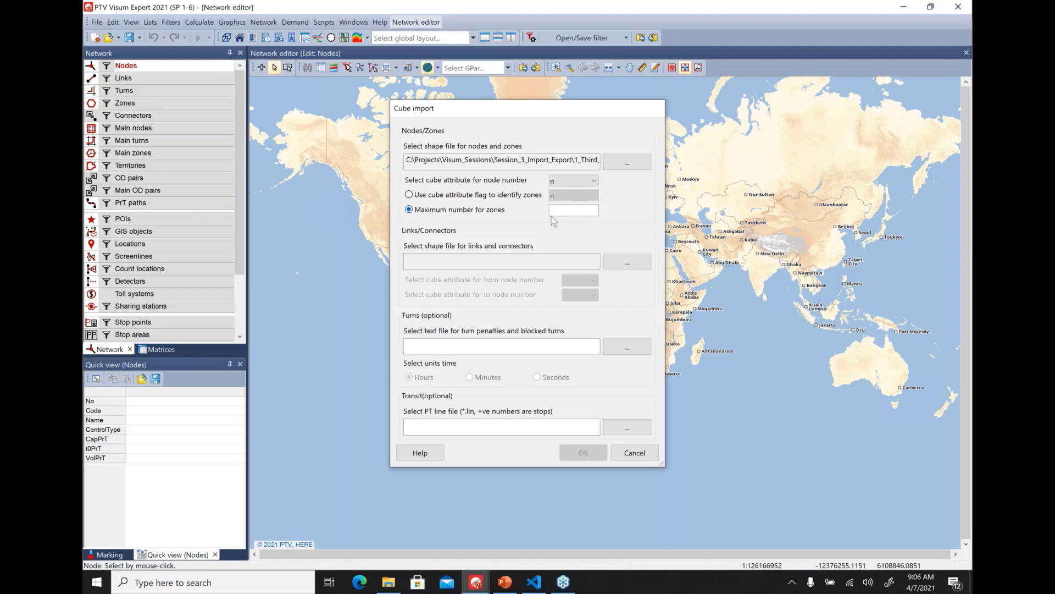
pyautogui.click(571, 211)
pyautogui.write('653')
pyautogui.click(426, 198)
pyautogui.click(569, 197)
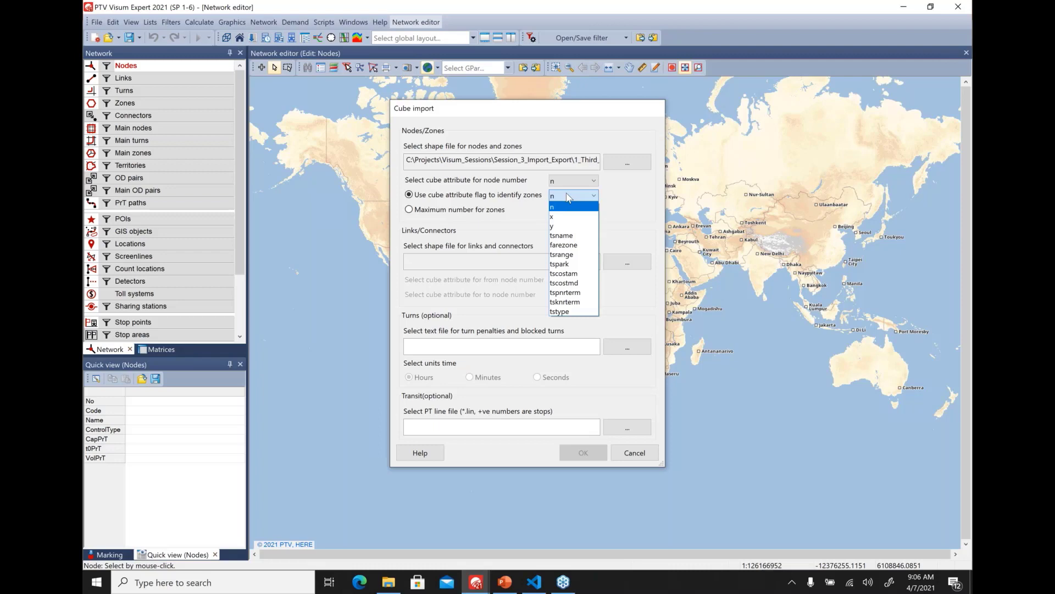
pyautogui.click(568, 197)
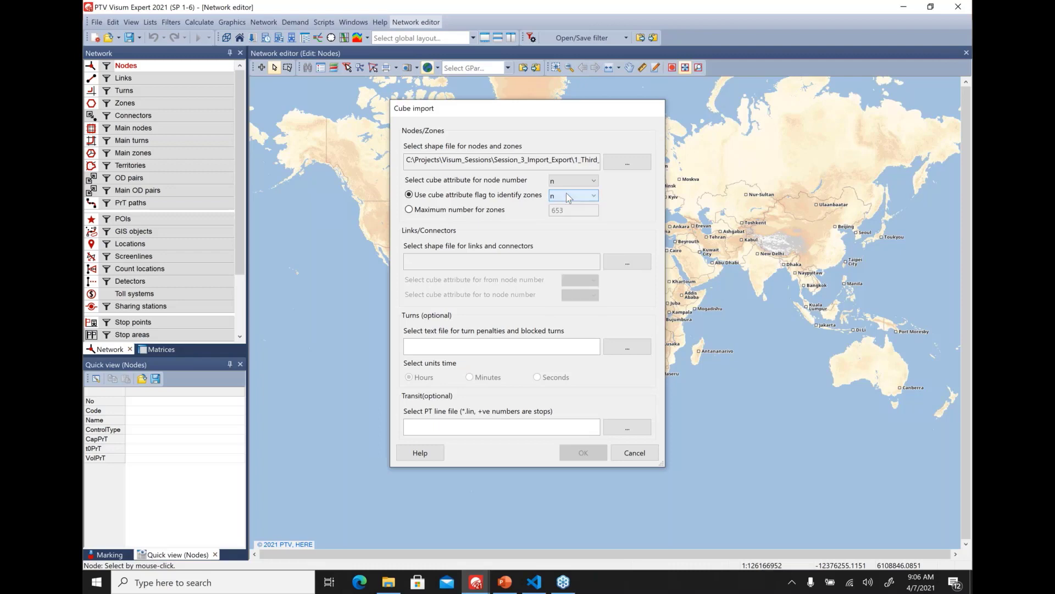
pyautogui.click(451, 211)
# Load HWYNET_00B.shp from the NET_00B folder as the shape file for links and connectors
pyautogui.click(628, 263)
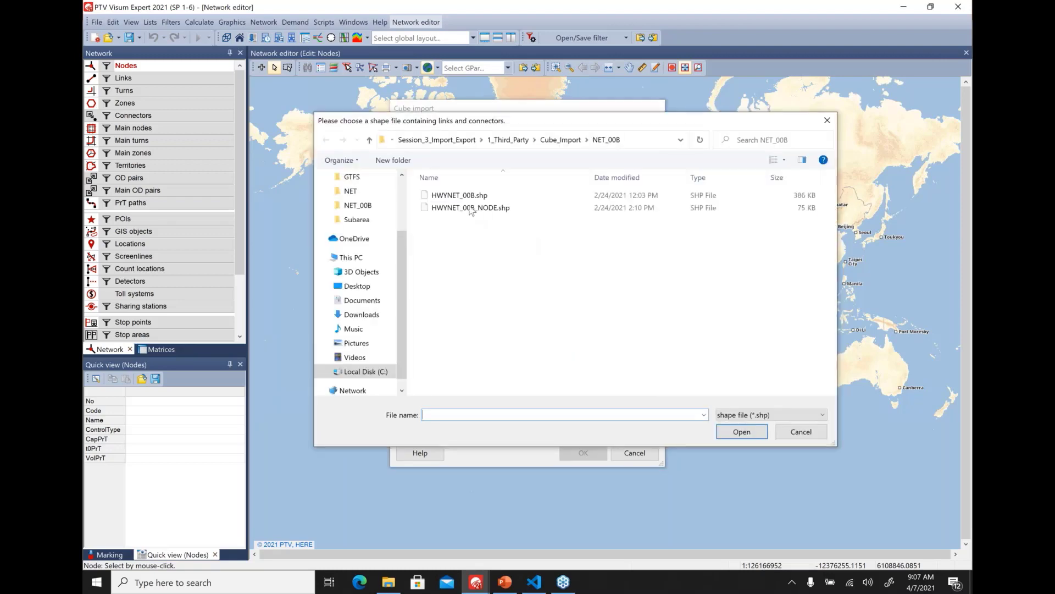
pyautogui.click(469, 196)
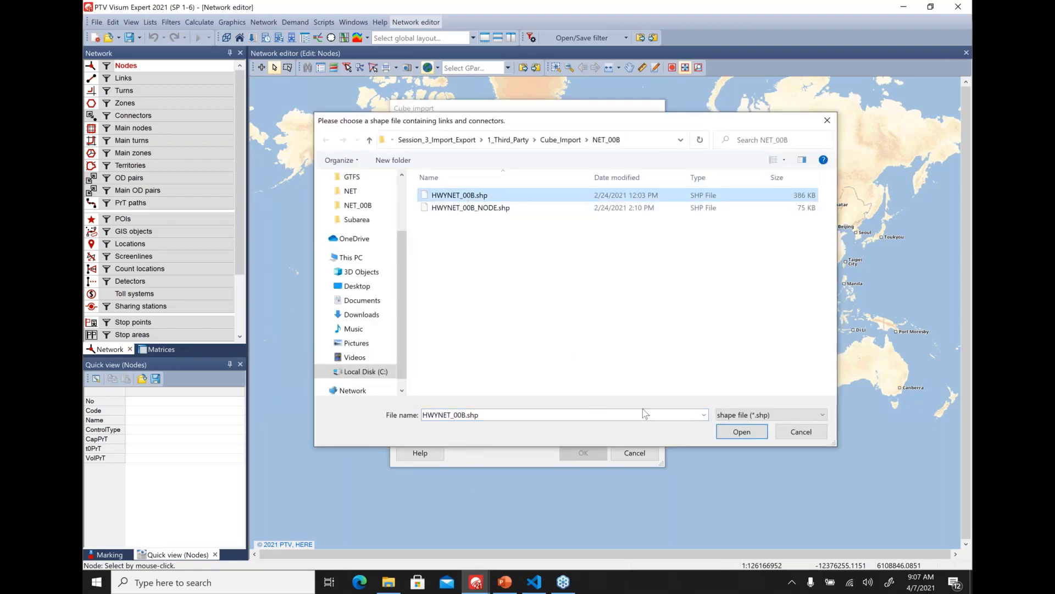
pyautogui.click(735, 431)
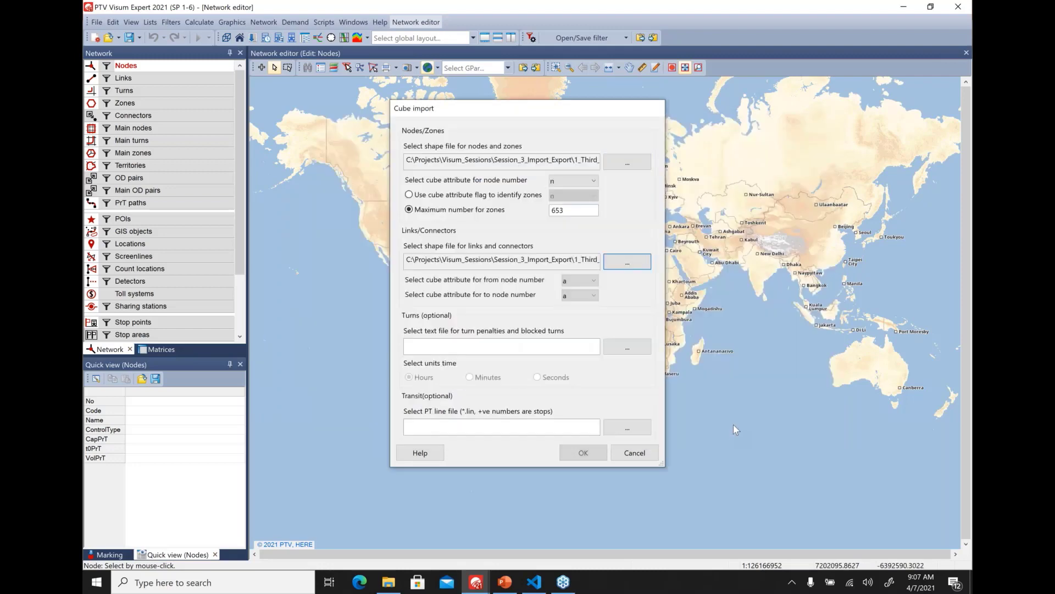
# Keep a as the from-node attribute, set the to-node attribute to b, and run the Cube import
pyautogui.click(593, 281)
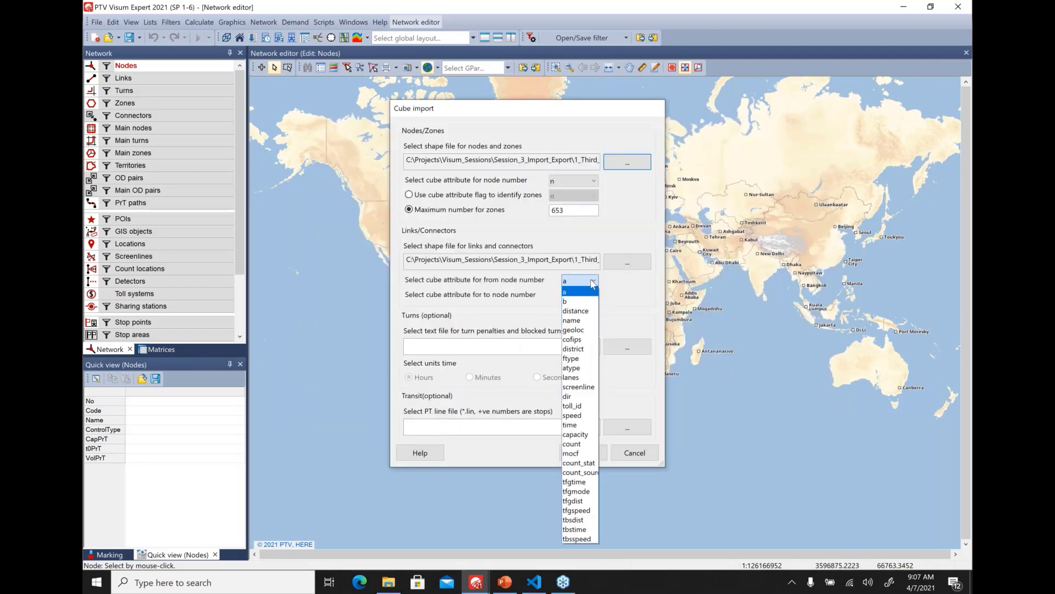
pyautogui.click(593, 282)
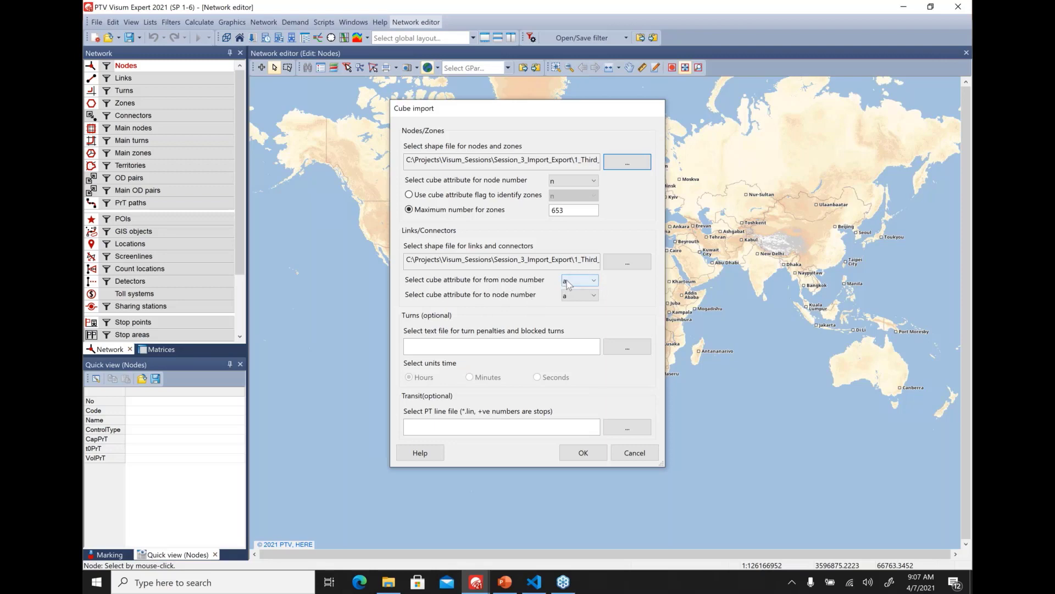
pyautogui.click(585, 298)
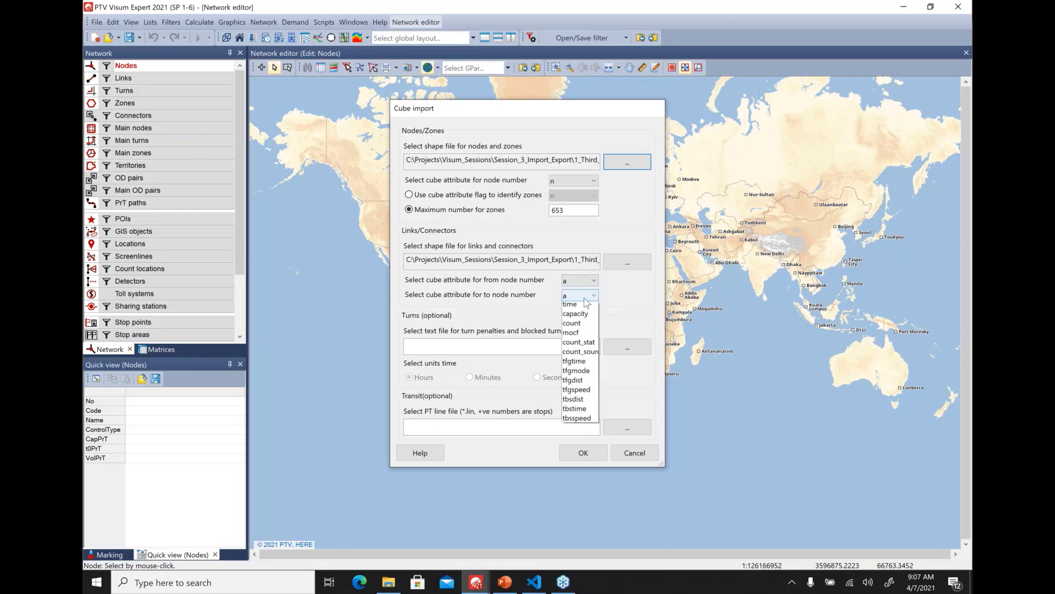
pyautogui.click(584, 316)
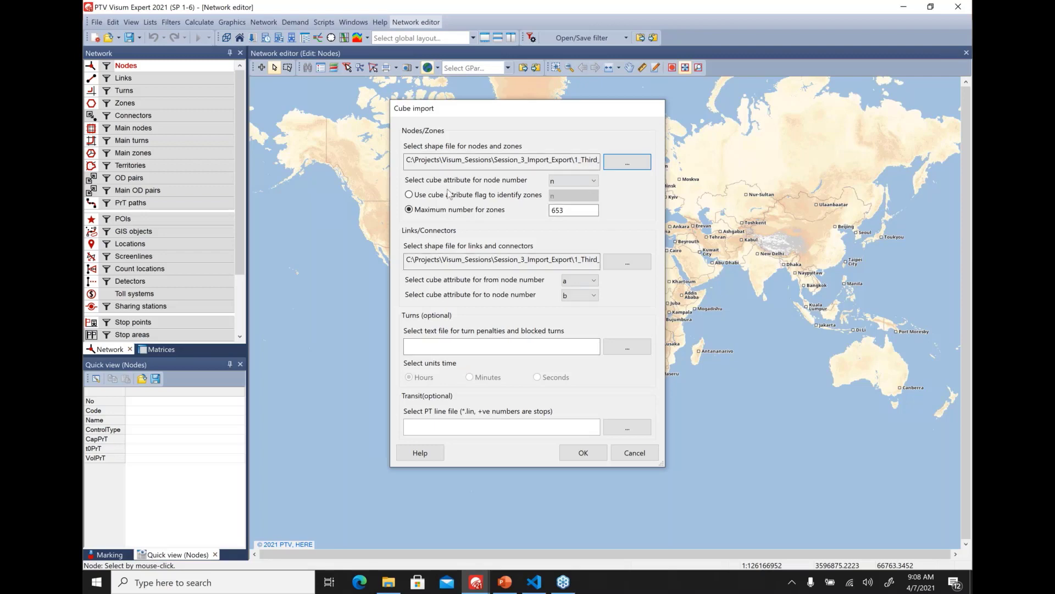
pyautogui.click(582, 453)
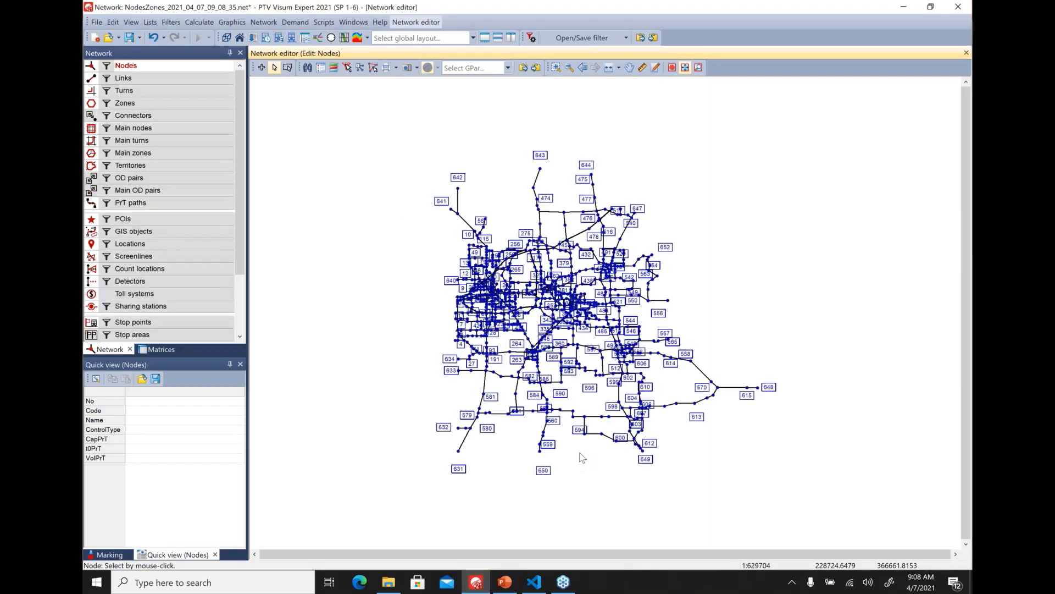
# Inspect two imported nodes in the network's upper-left part, and view the user-defined attributes of the link from node 2046 to 2058
pyautogui.click(460, 189)
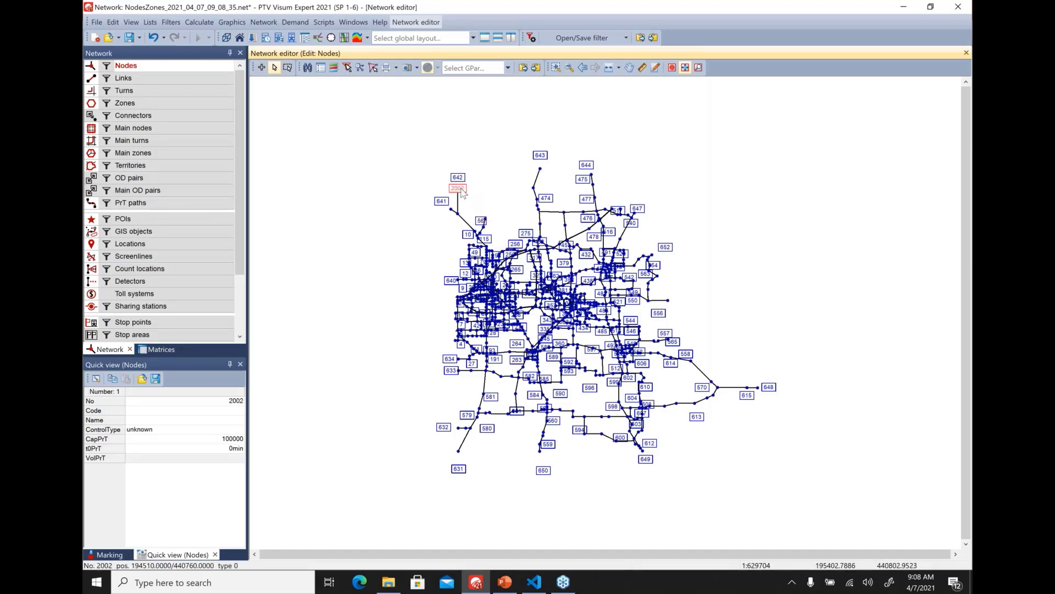
pyautogui.click(477, 237)
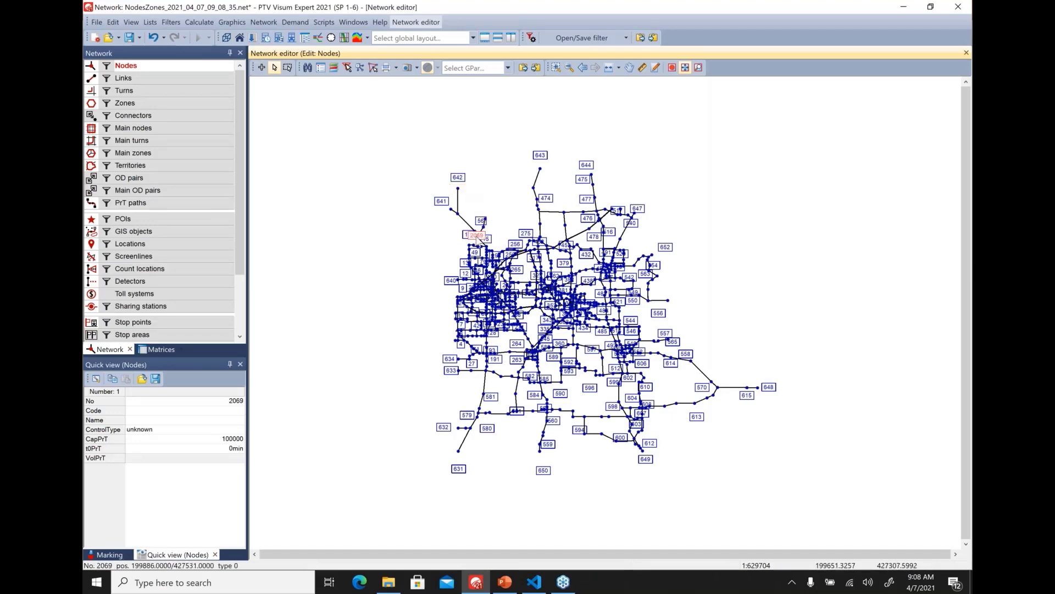
pyautogui.click(186, 81)
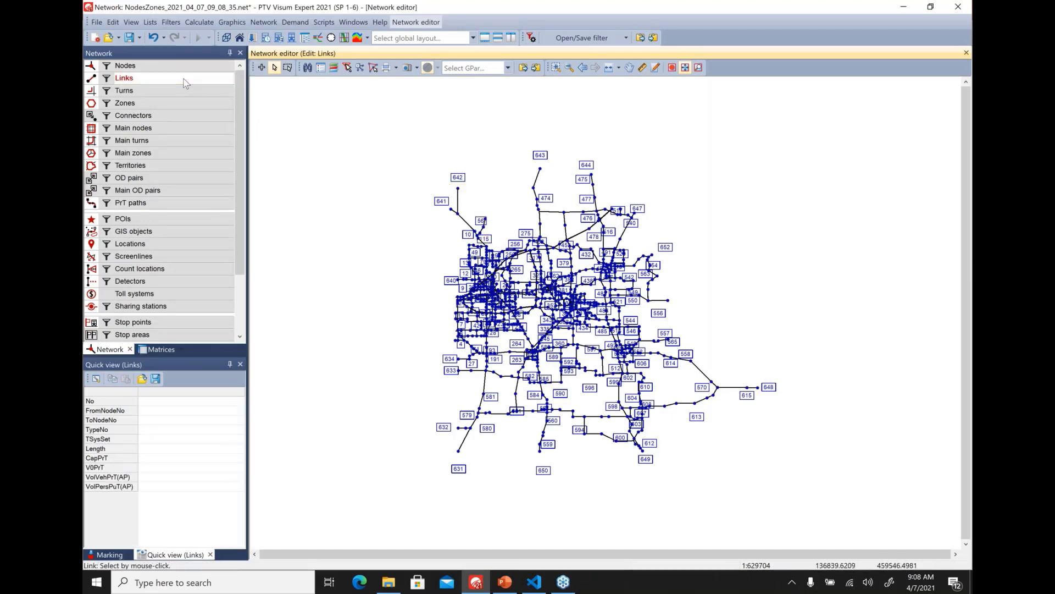
pyautogui.doubleClick(461, 223)
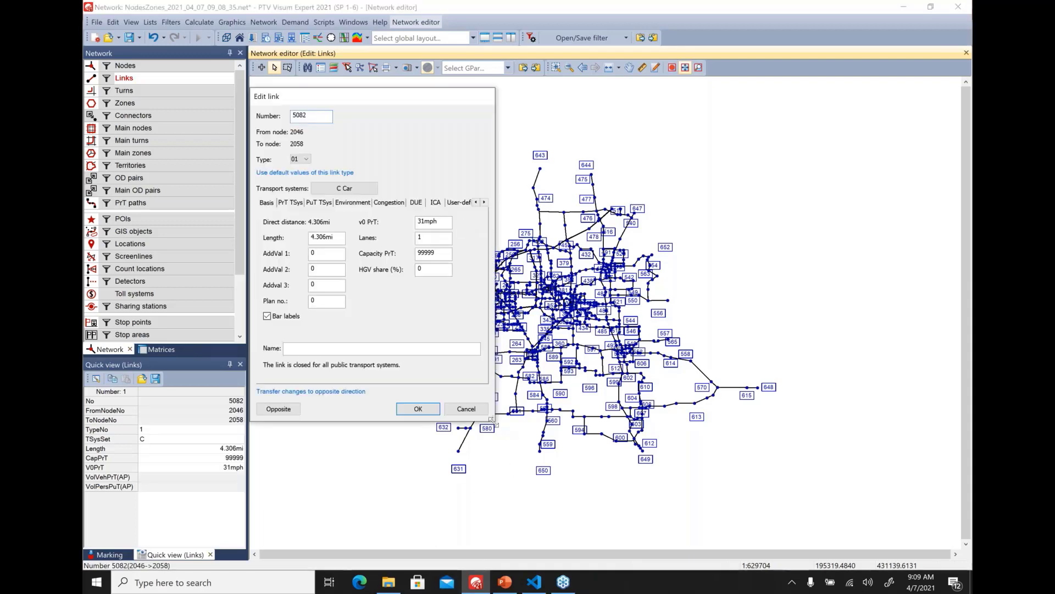
pyautogui.moveTo(495, 324); pyautogui.dragTo(643, 319)
pyautogui.click(495, 204)
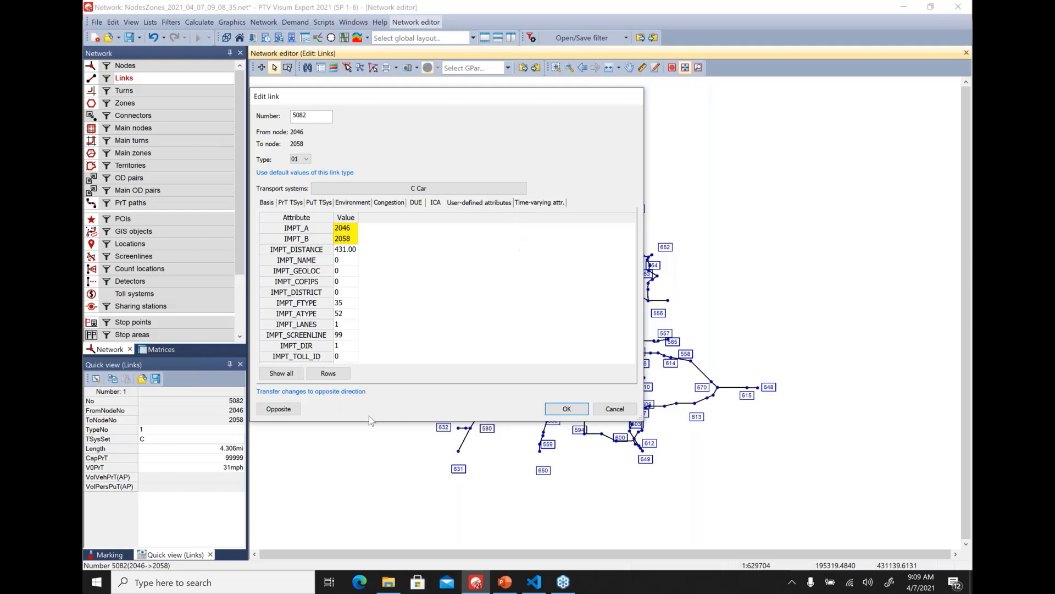
# Close the link's attributes, then set the network's coordinate system to be taken from a projection file
pyautogui.click(616, 409)
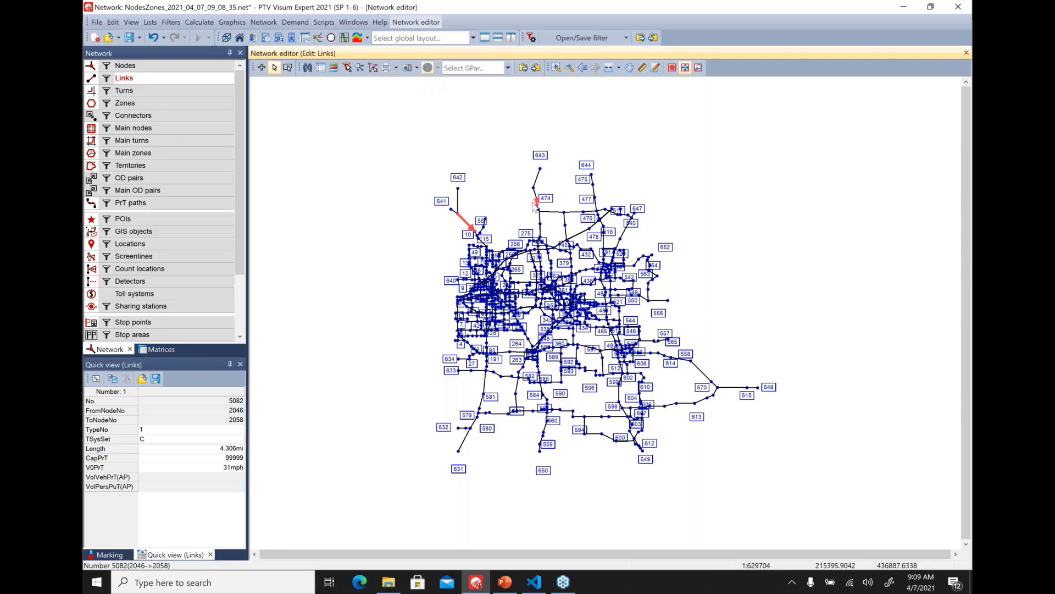
pyautogui.click(262, 22)
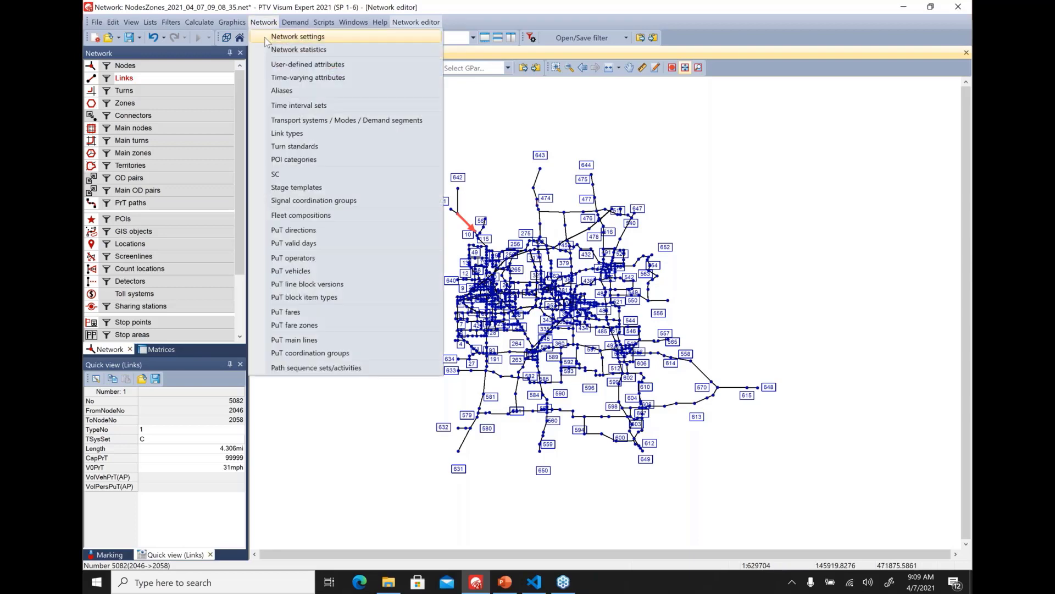
pyautogui.click(297, 37)
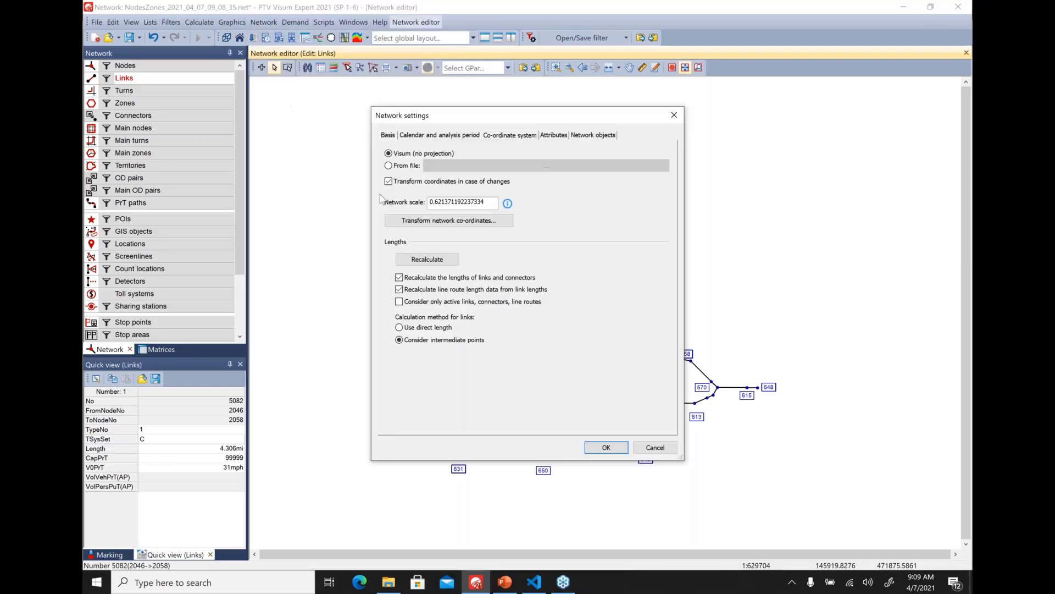
pyautogui.click(400, 166)
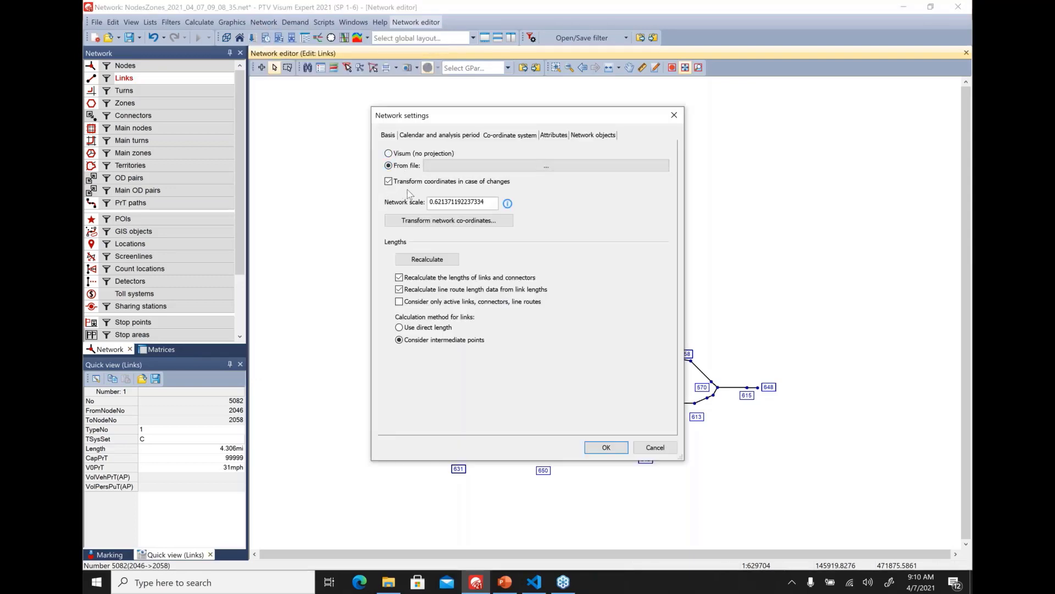
pyautogui.click(537, 167)
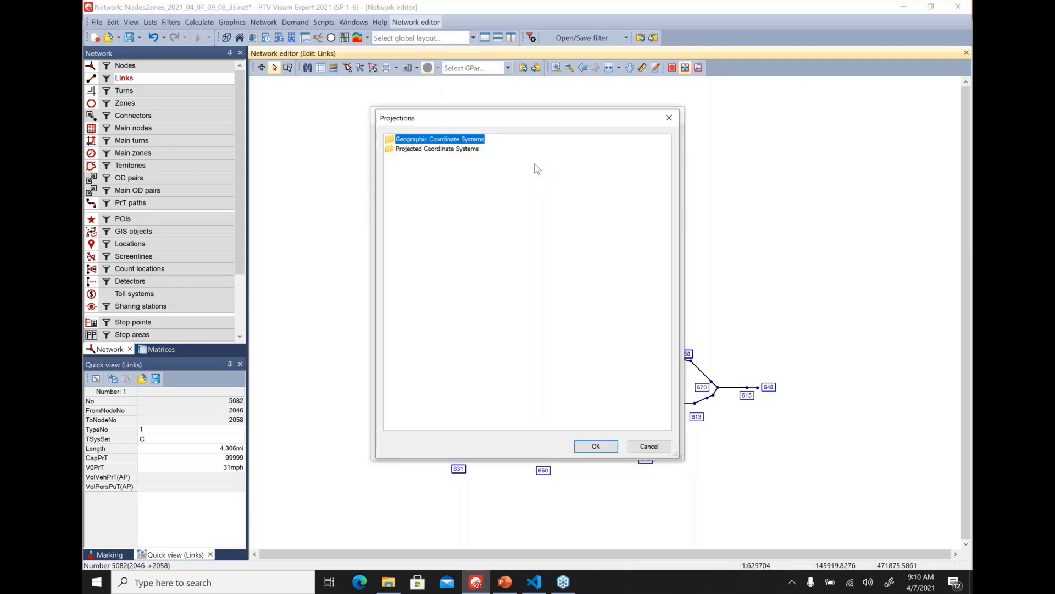
# Assign the projected State Plane system NAD 1983 StatePlane Florida West FIPS 0902 to the network and apply the network settings
pyautogui.doubleClick(467, 154)
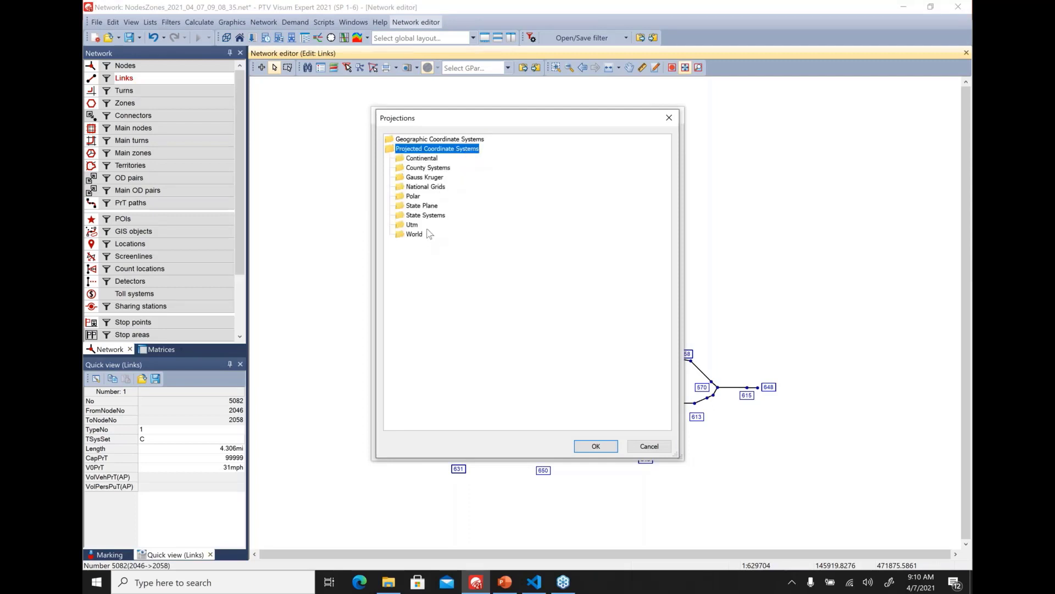
pyautogui.doubleClick(431, 206)
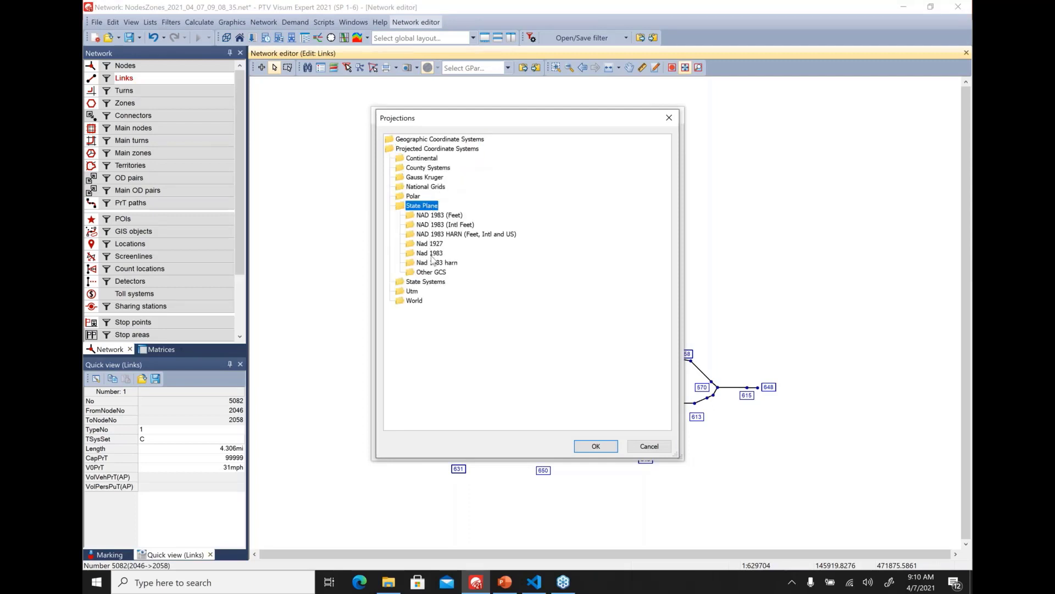
pyautogui.doubleClick(432, 254)
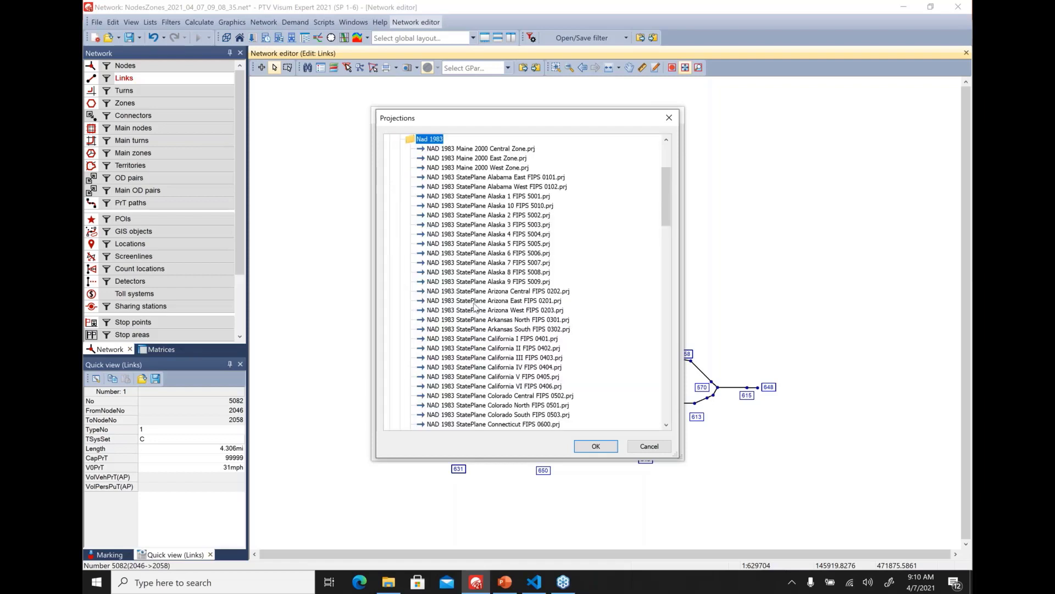
pyautogui.scroll(-6, 500, 345)
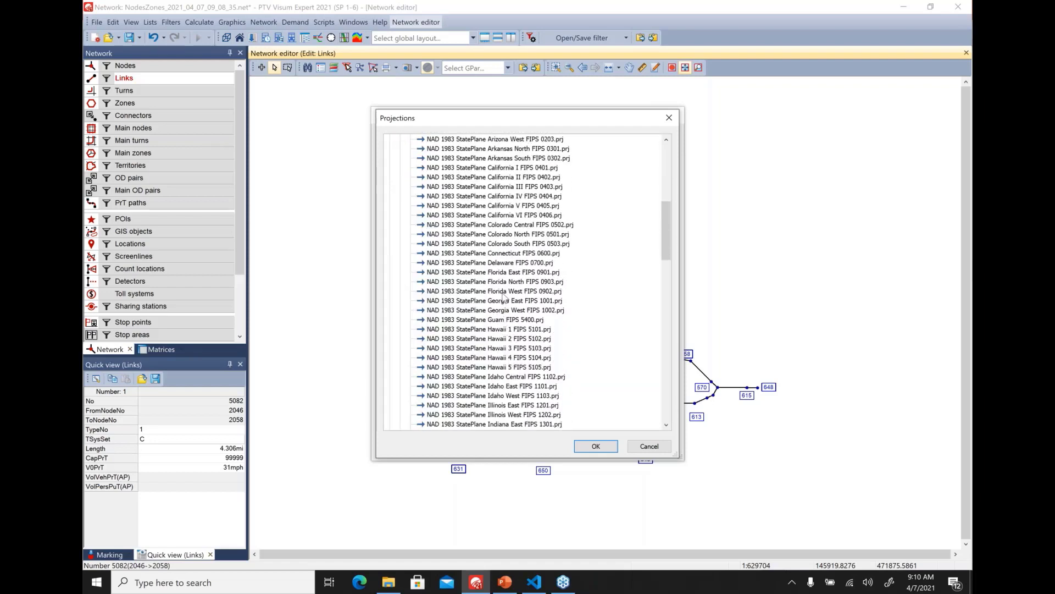
pyautogui.click(501, 292)
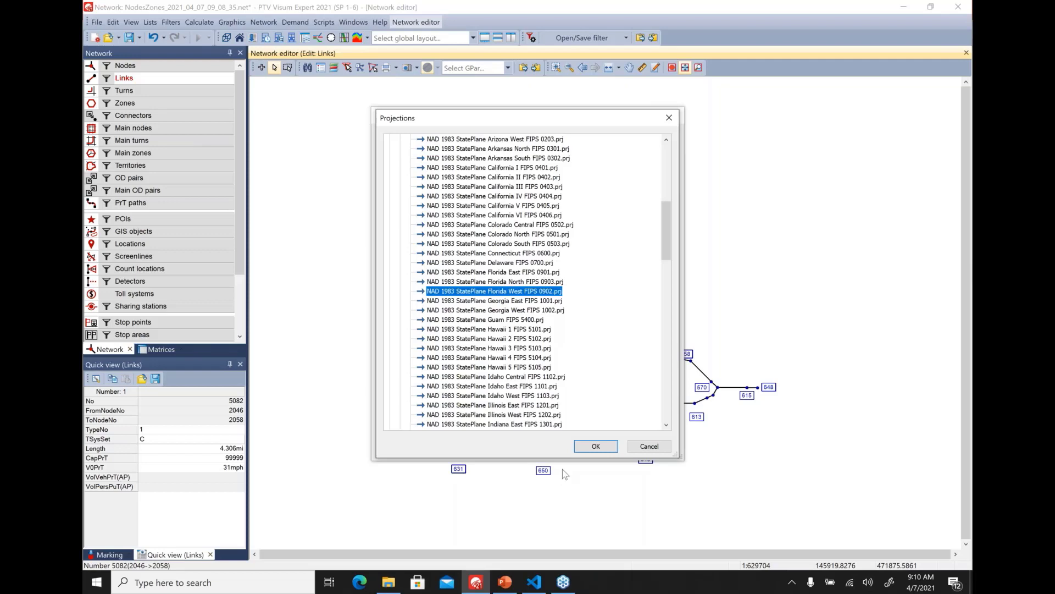
pyautogui.click(595, 447)
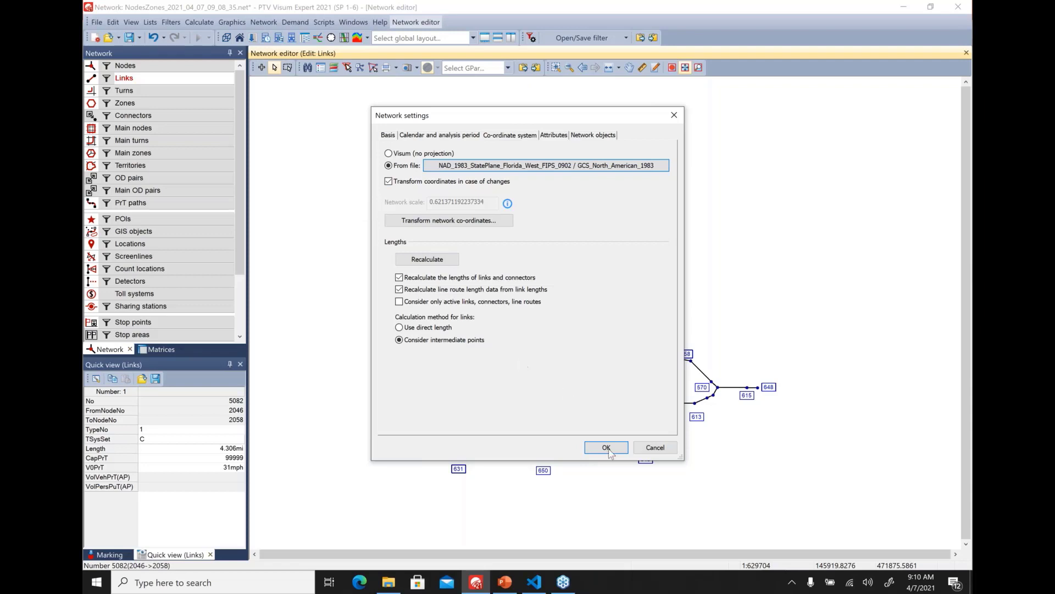
pyautogui.click(405, 181)
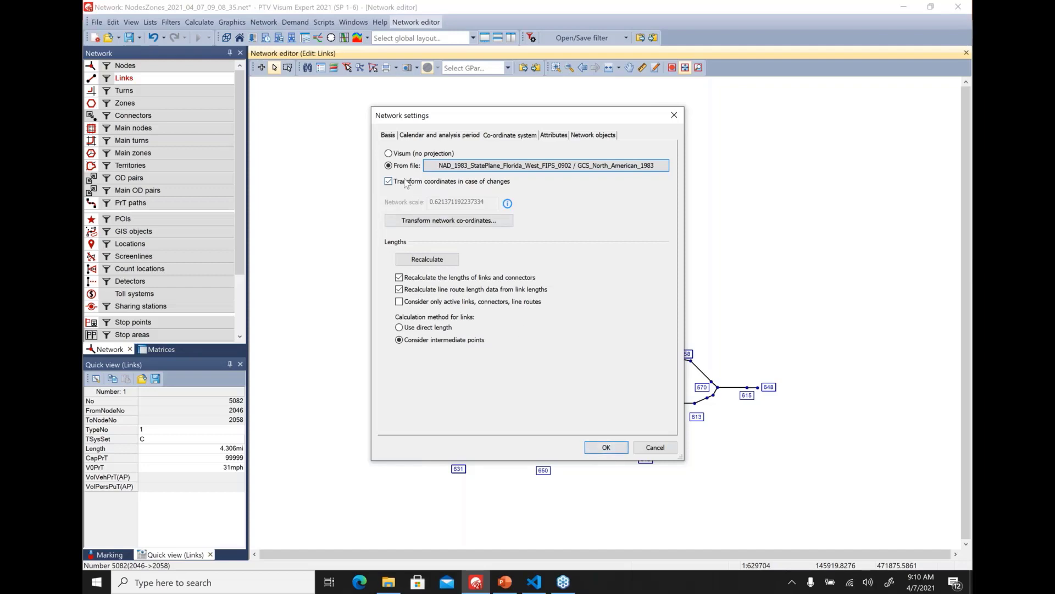
pyautogui.click(613, 448)
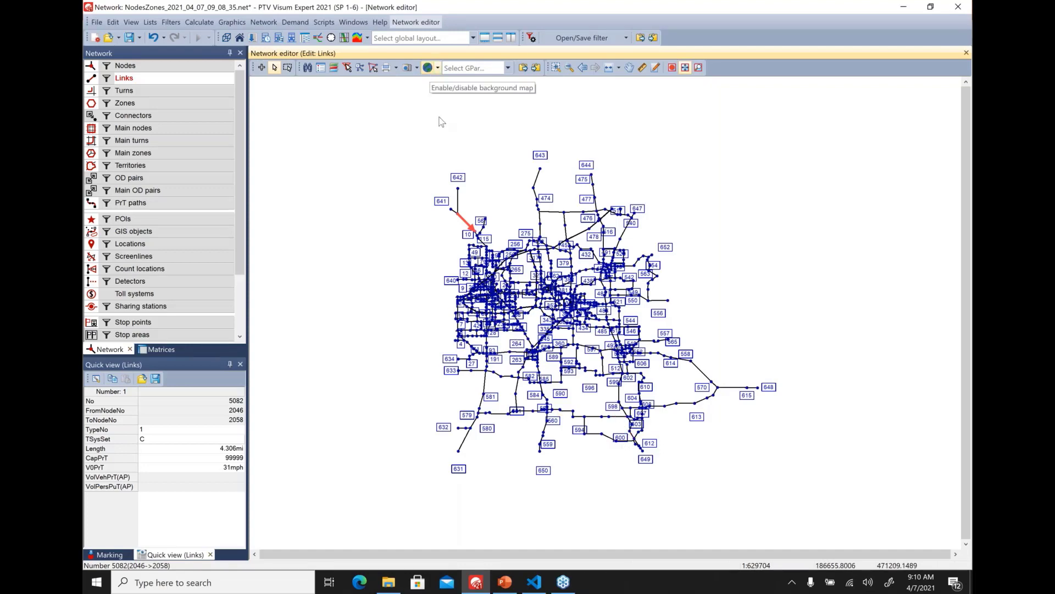
# Apply the basemap graphic parameters to display the network over the background map
pyautogui.click(509, 70)
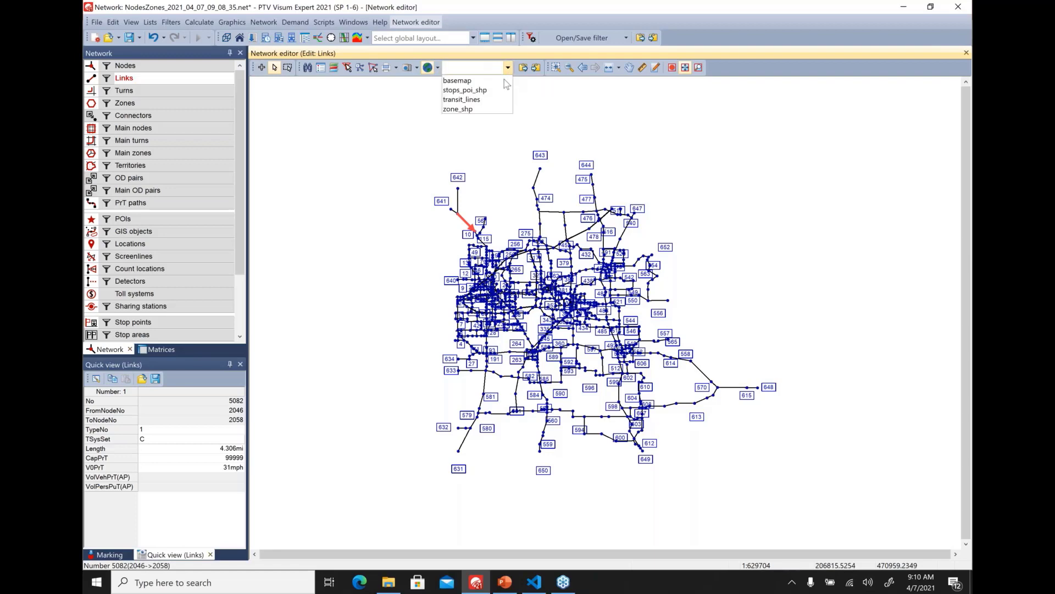
pyautogui.click(505, 84)
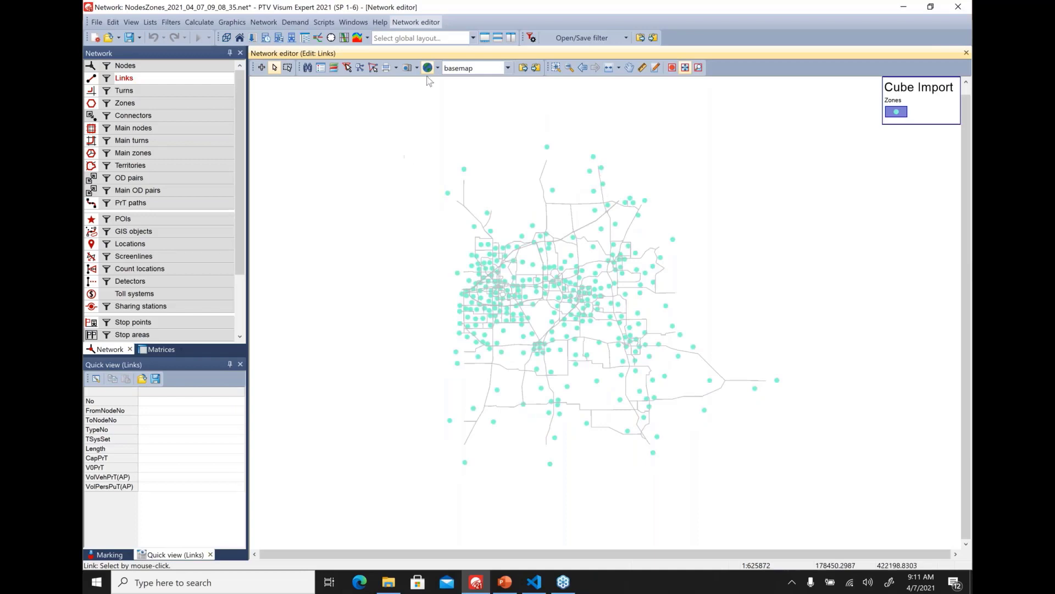
pyautogui.scroll(-1, 600, 323)
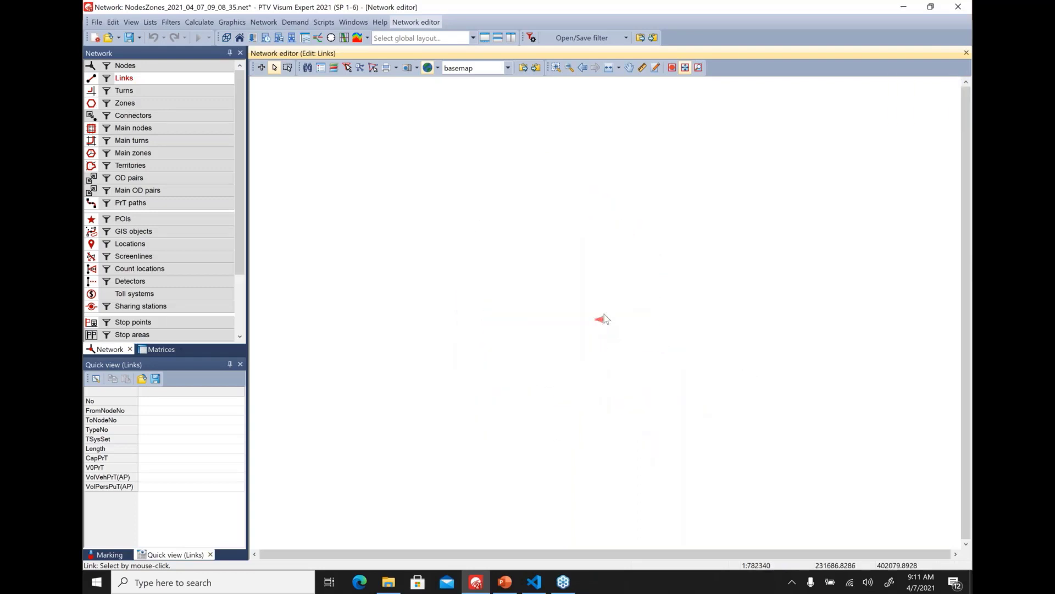
pyautogui.scroll(1, 600, 322)
pyautogui.click(385, 195)
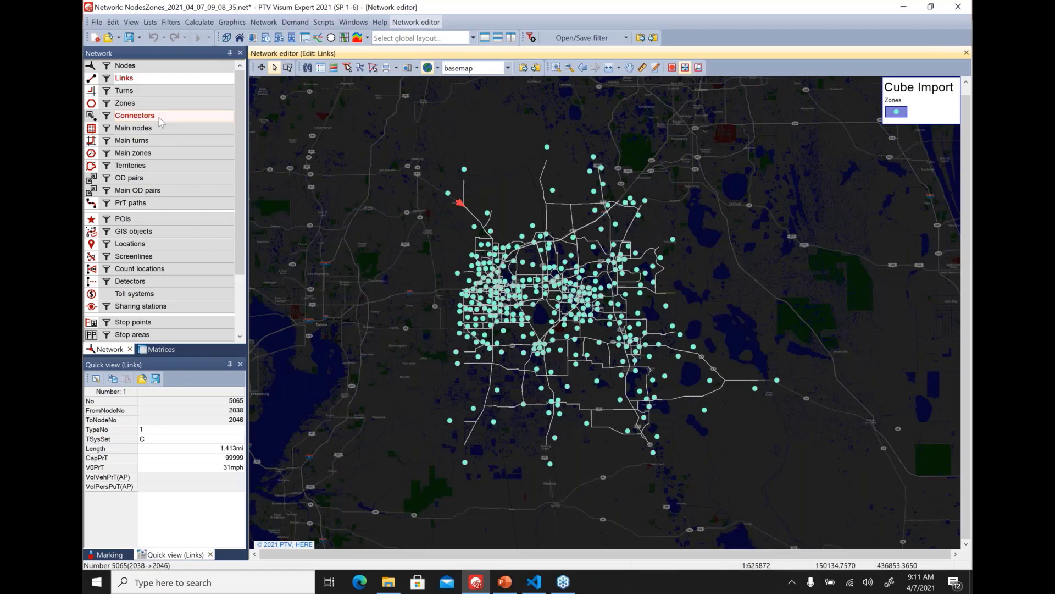
# Generate PrT connectors with a maximum length of 1 mile, at most one connector per zone, and connector type 9
pyautogui.click(167, 119)
pyautogui.rightClick(167, 119)
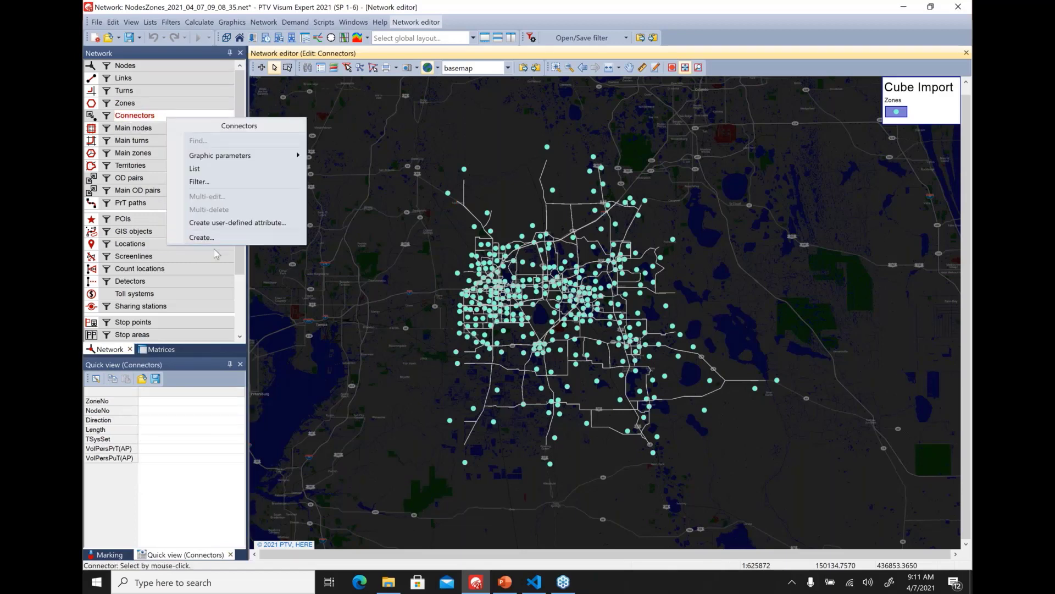
pyautogui.click(219, 240)
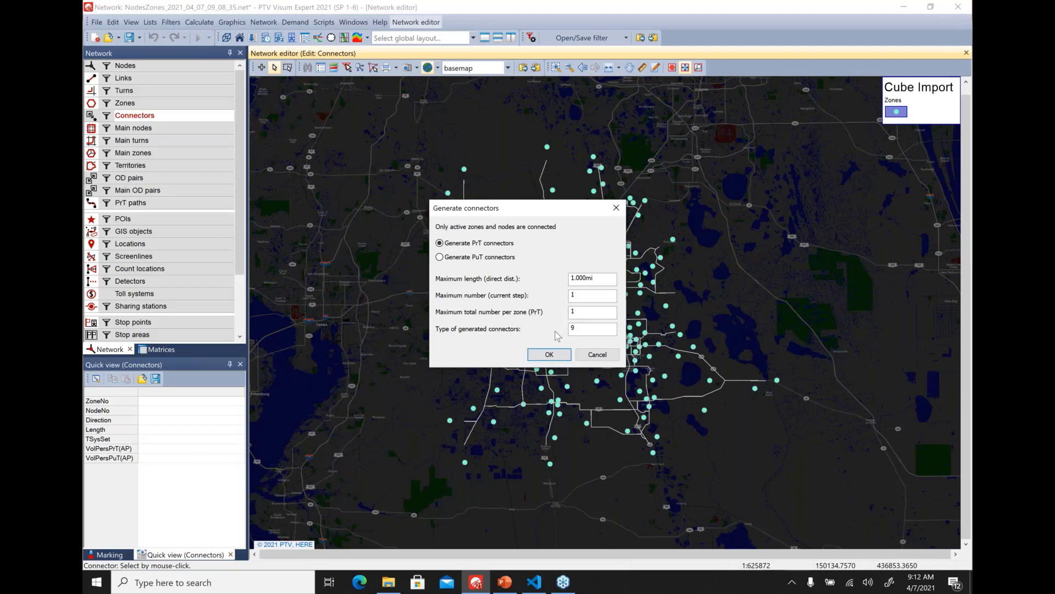
pyautogui.doubleClick(598, 278)
pyautogui.click(543, 356)
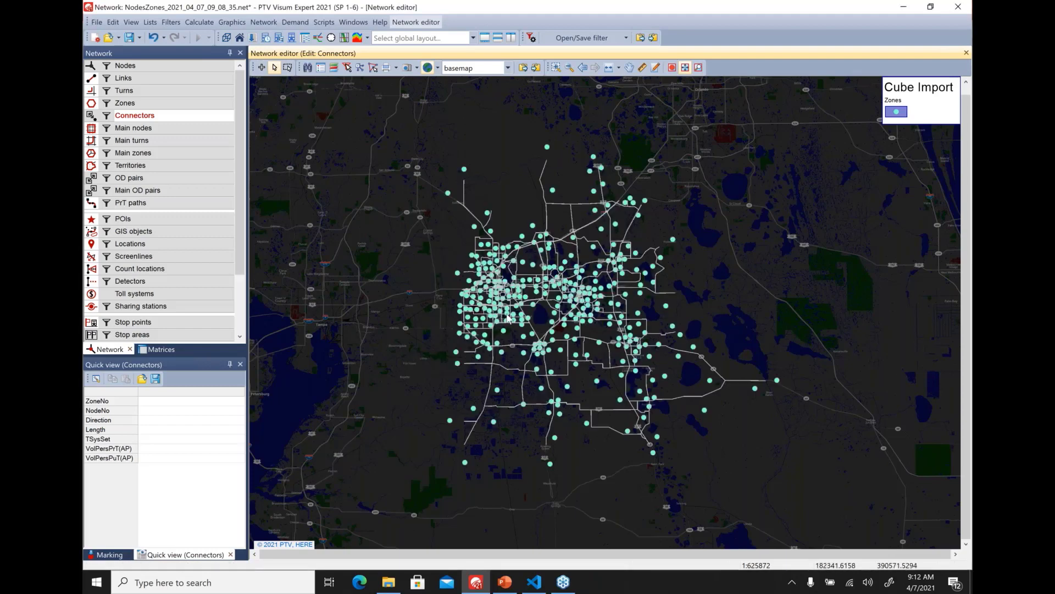
pyautogui.click(91, 117)
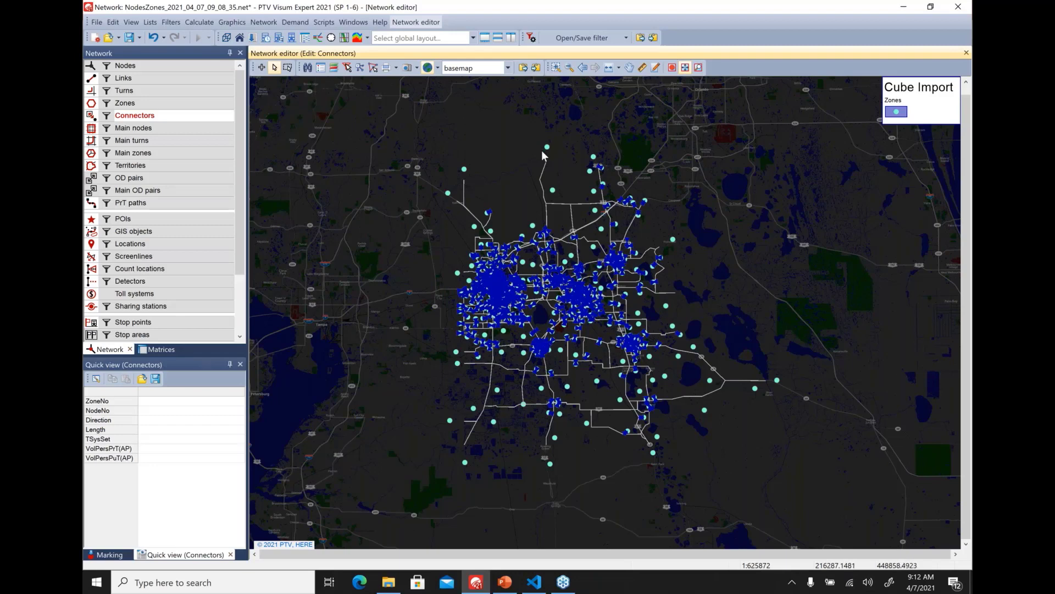
# Manually insert connectors from zone 642 to node 2002 and from zone 641 to node 2038
pyautogui.click(261, 69)
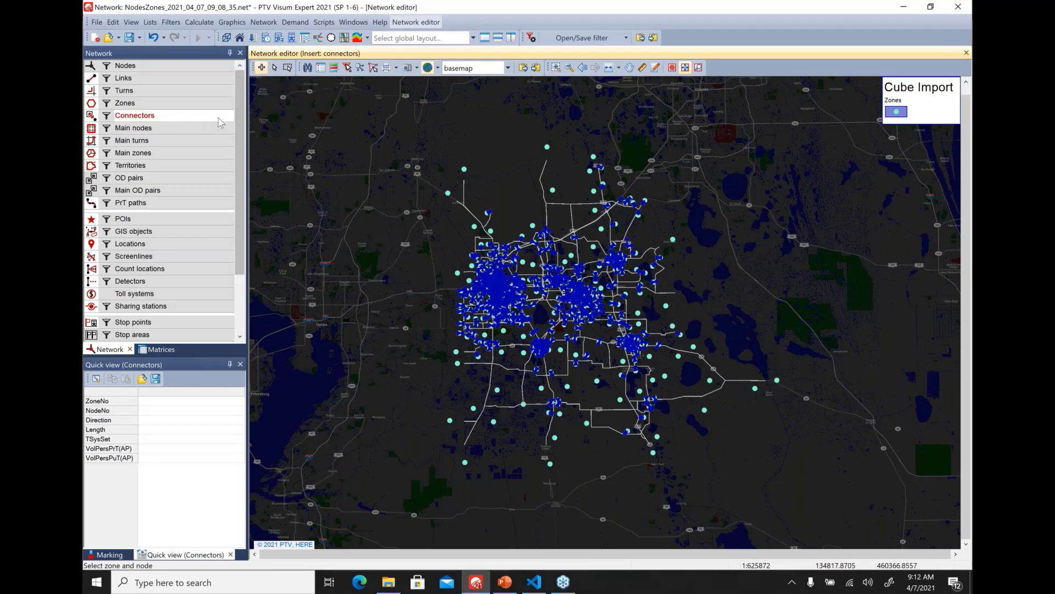
pyautogui.click(467, 187)
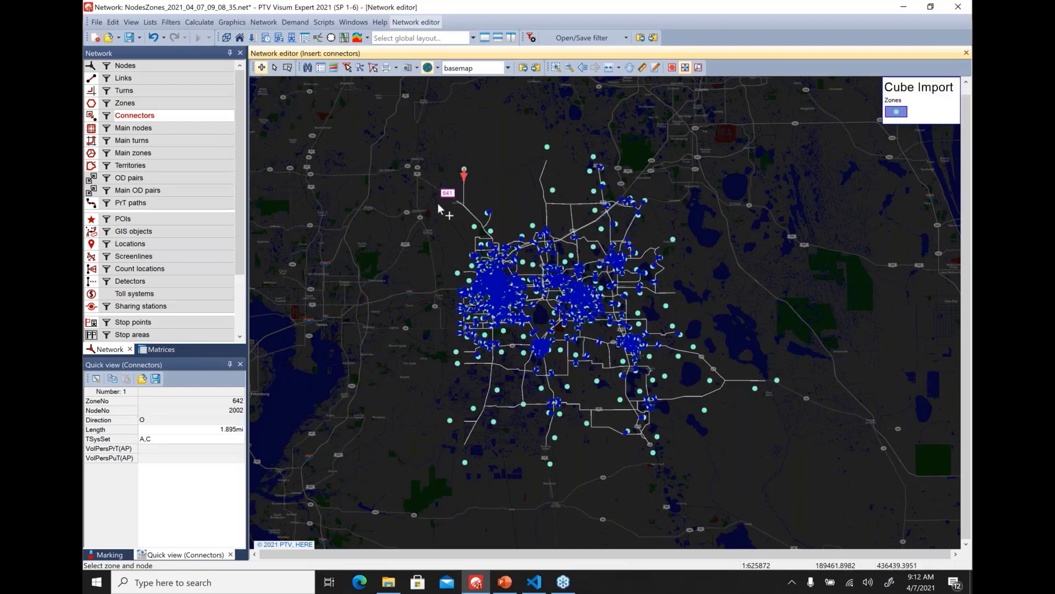
pyautogui.click(457, 207)
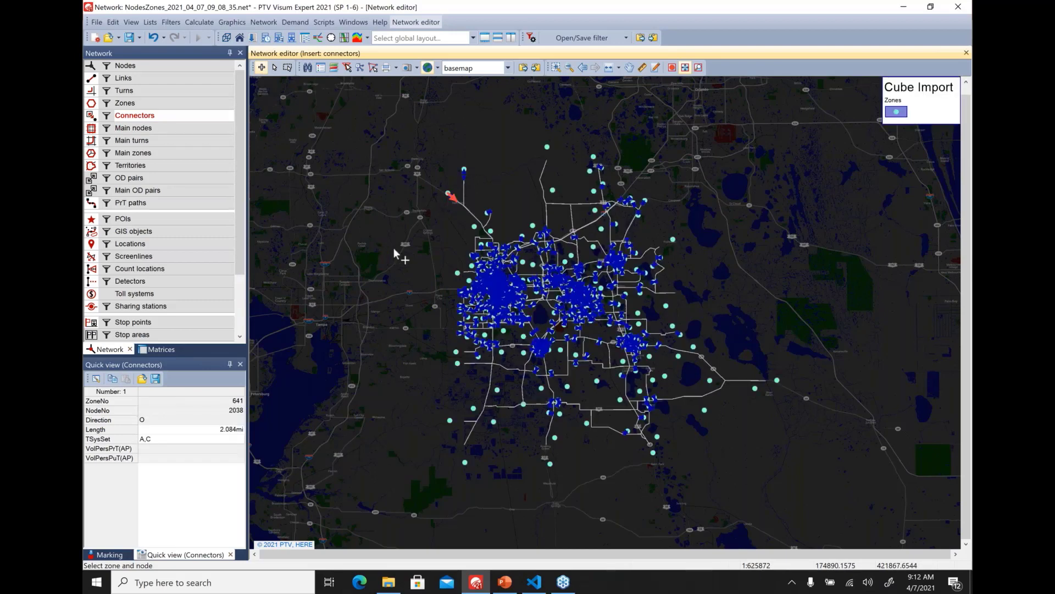
pyautogui.press('Escape')
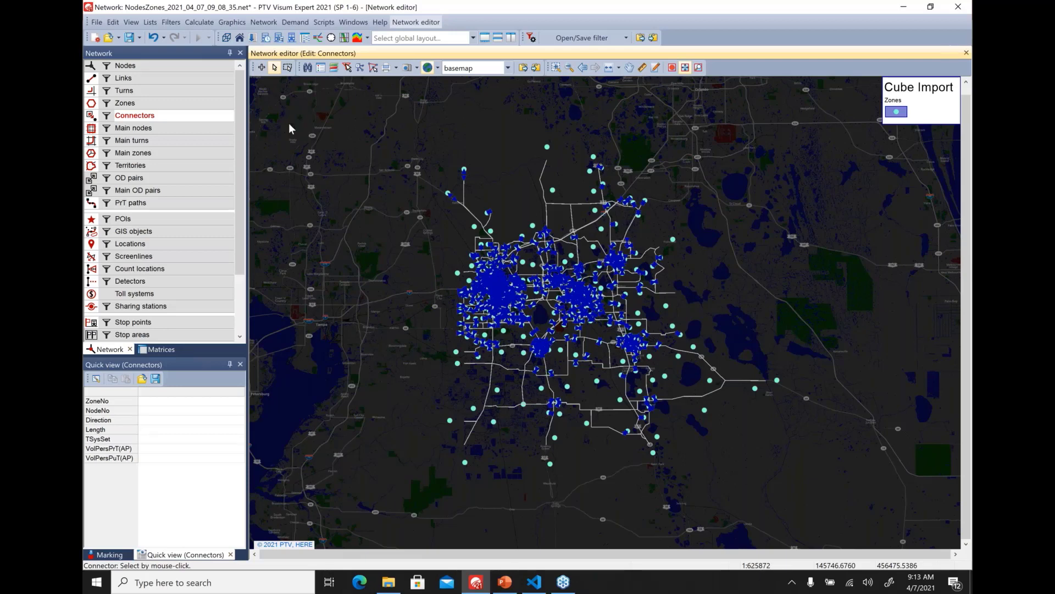
# Load ZONEDATA_00B.shp from the Zones folder in ESRI_Shp_Import_Export for shapefile import
pyautogui.click(125, 78)
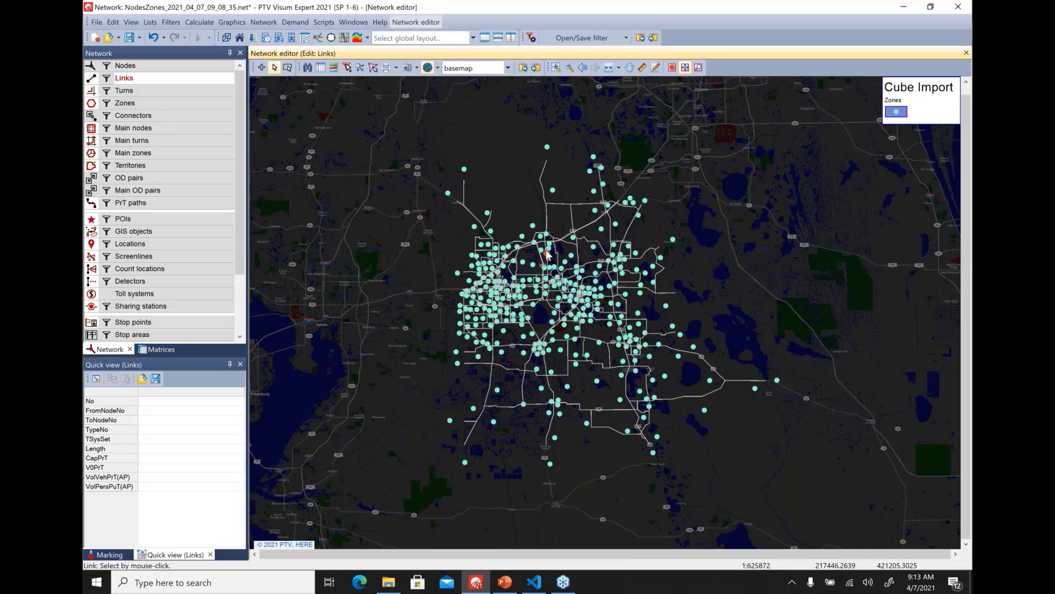
pyautogui.click(95, 23)
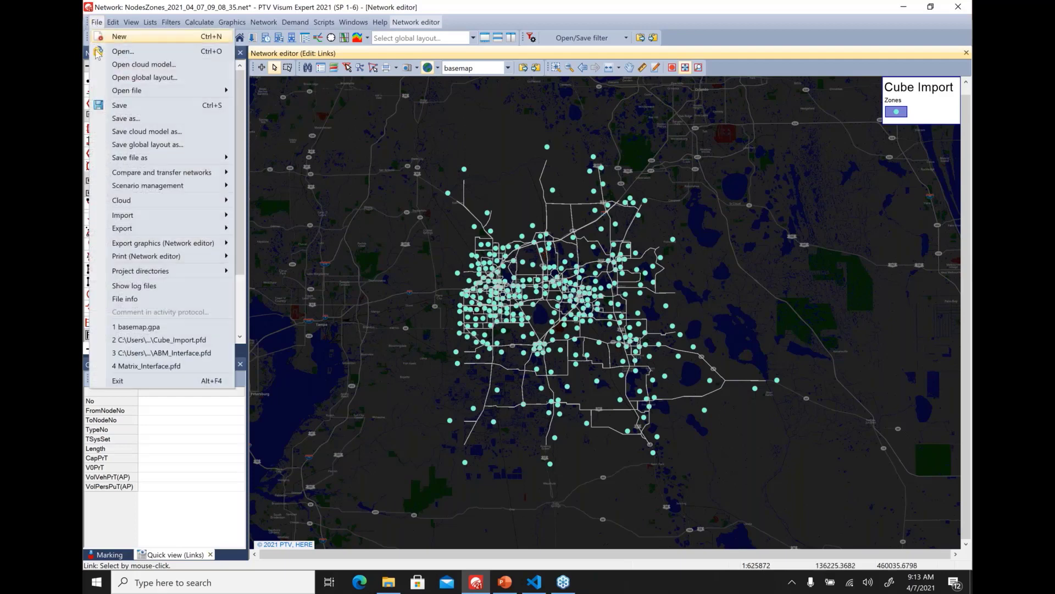
pyautogui.moveTo(160, 217)
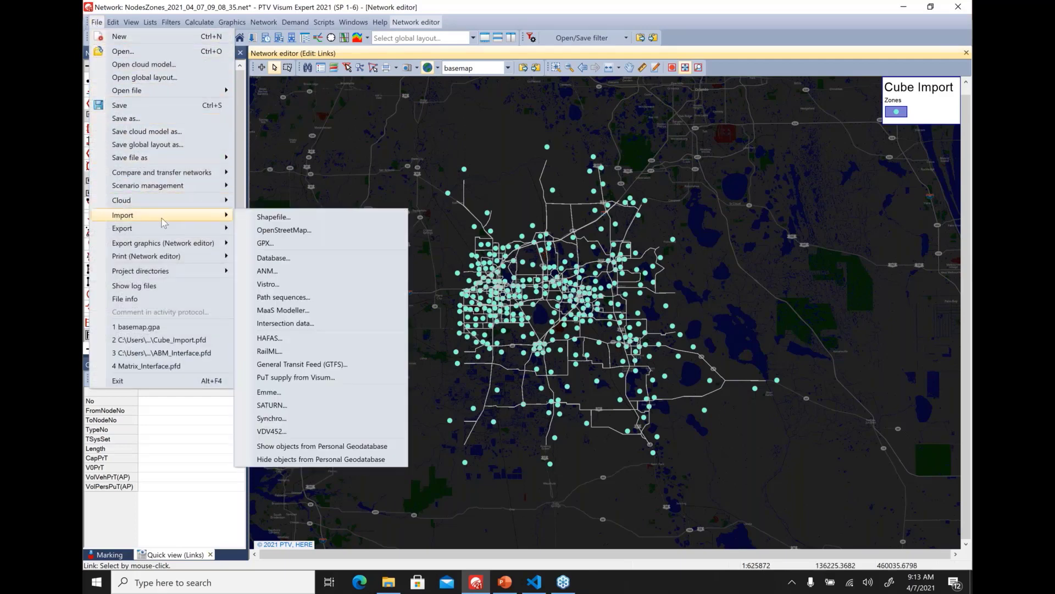
pyautogui.click(288, 218)
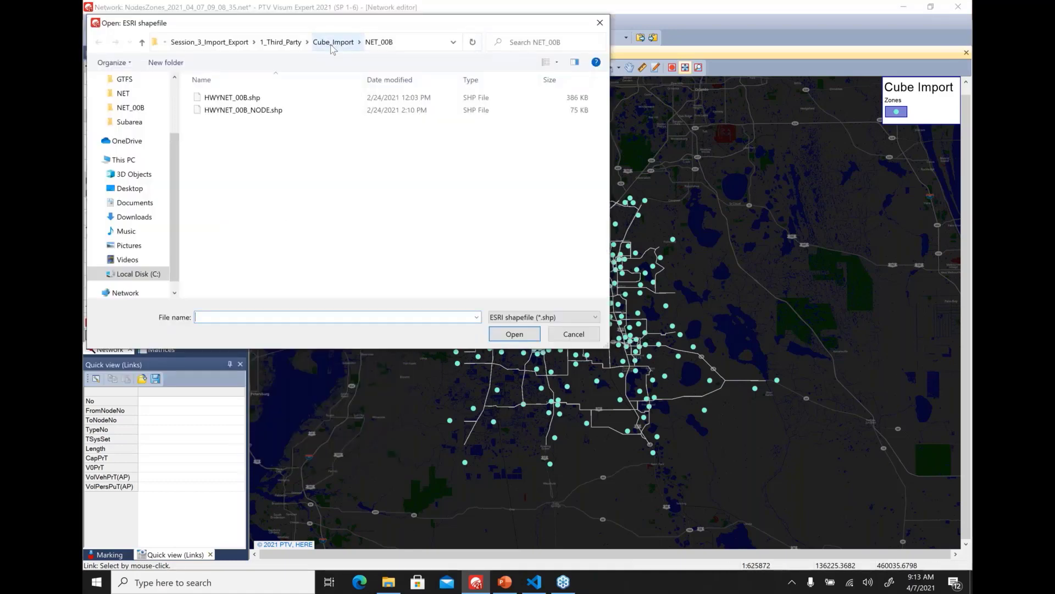
pyautogui.click(333, 49)
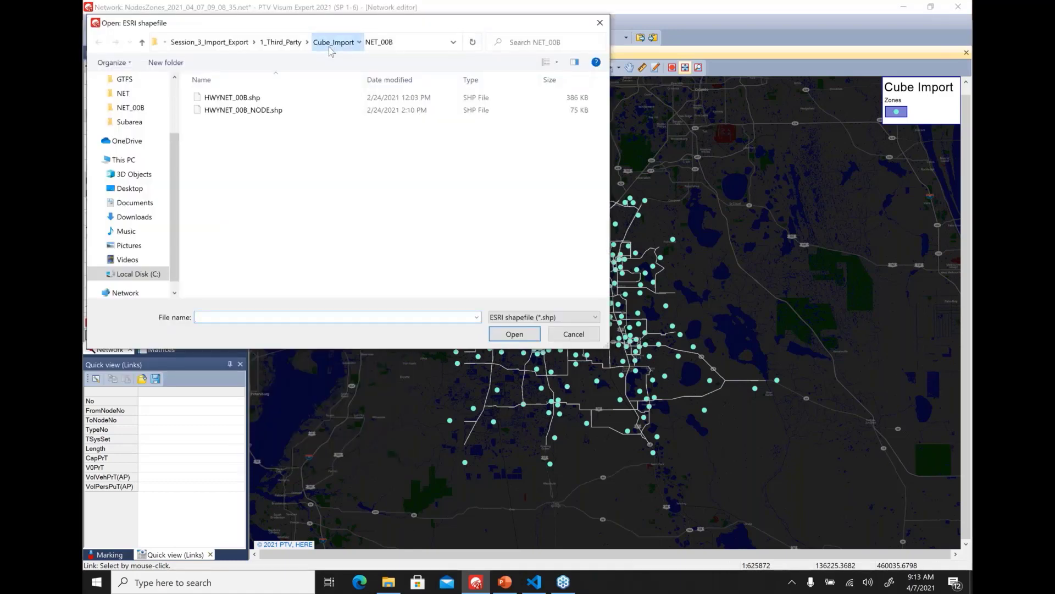
pyautogui.click(290, 46)
pyautogui.doubleClick(282, 123)
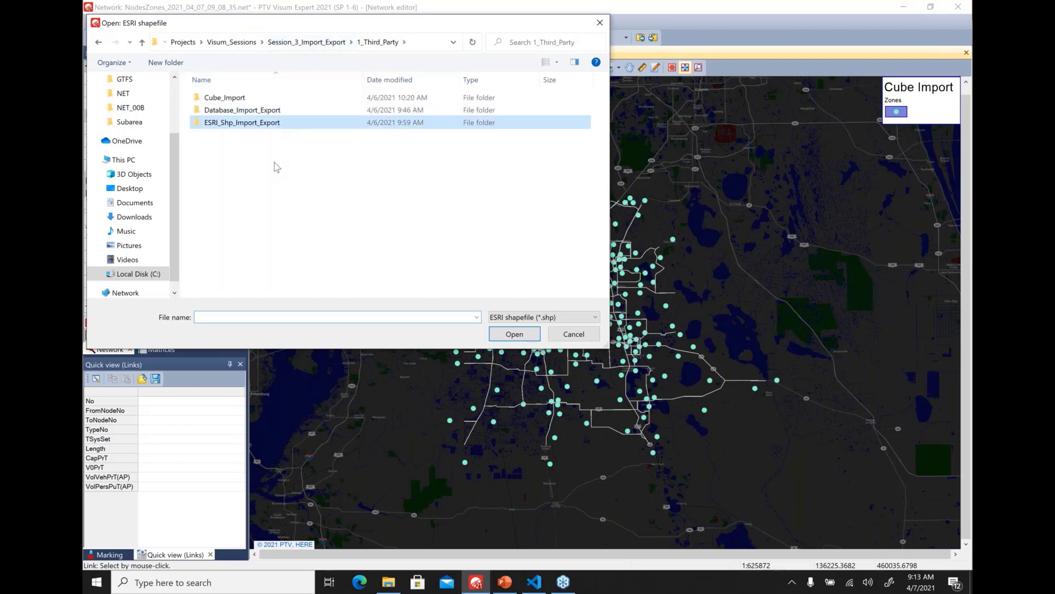
pyautogui.doubleClick(216, 114)
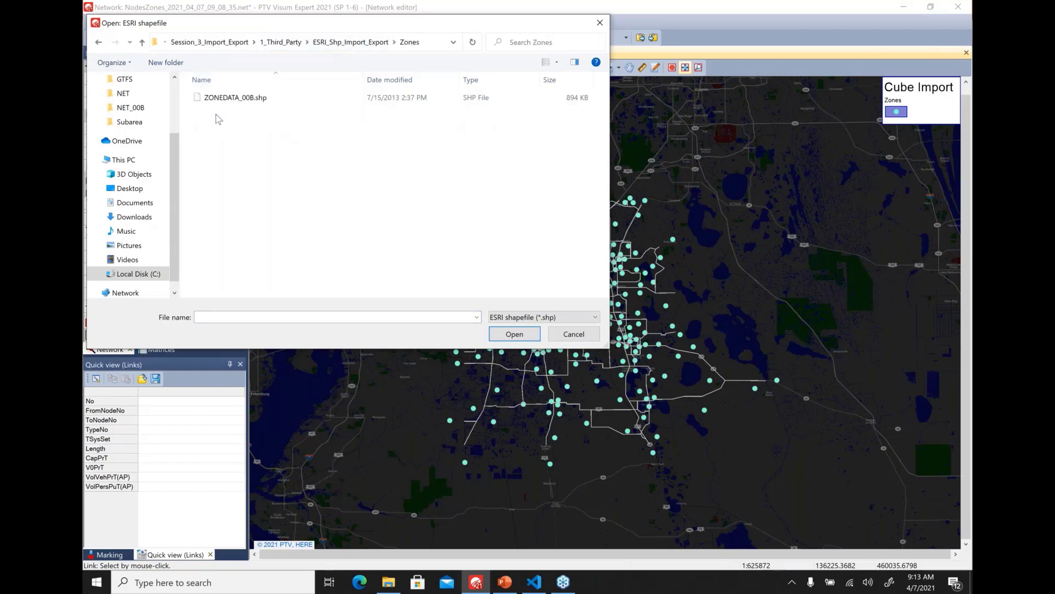
pyautogui.click(230, 99)
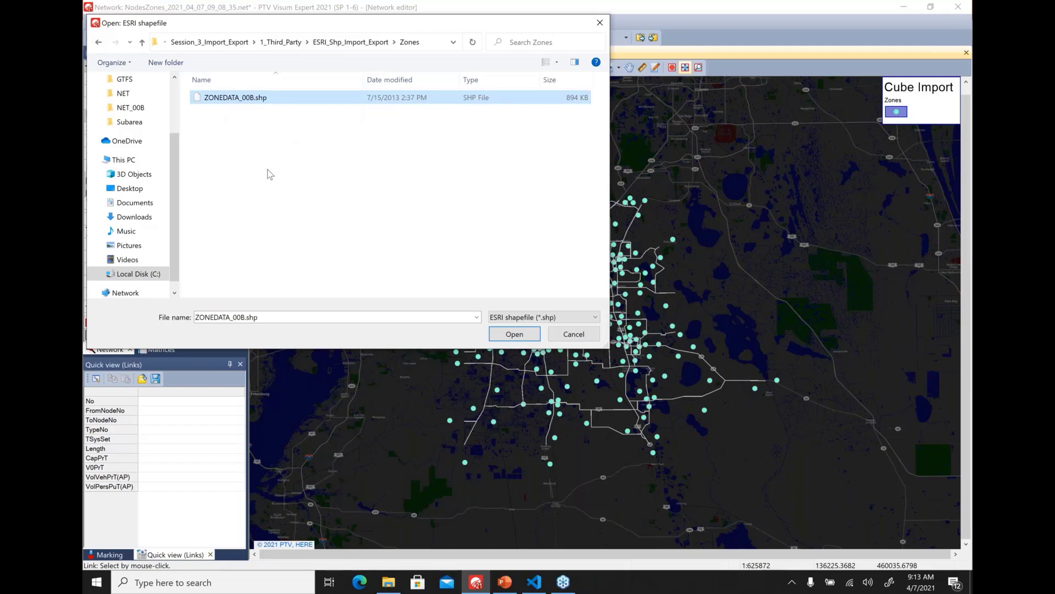
pyautogui.click(514, 336)
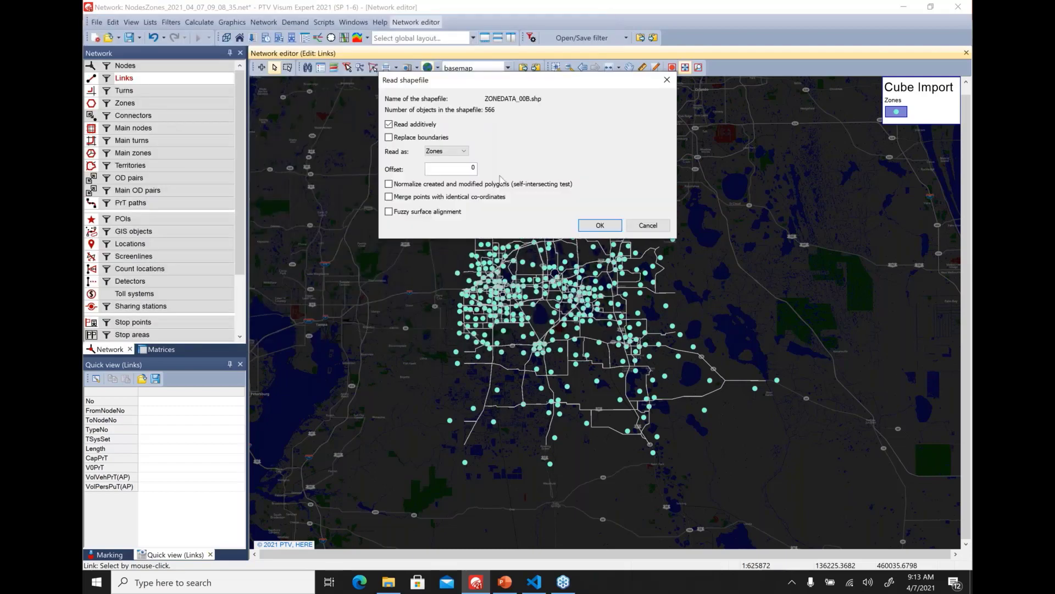
# Import the shapefile additively as zones with replaced boundaries and key column ZONE, discarding the save option, and inspect zones 474 and 612
pyautogui.click(400, 125)
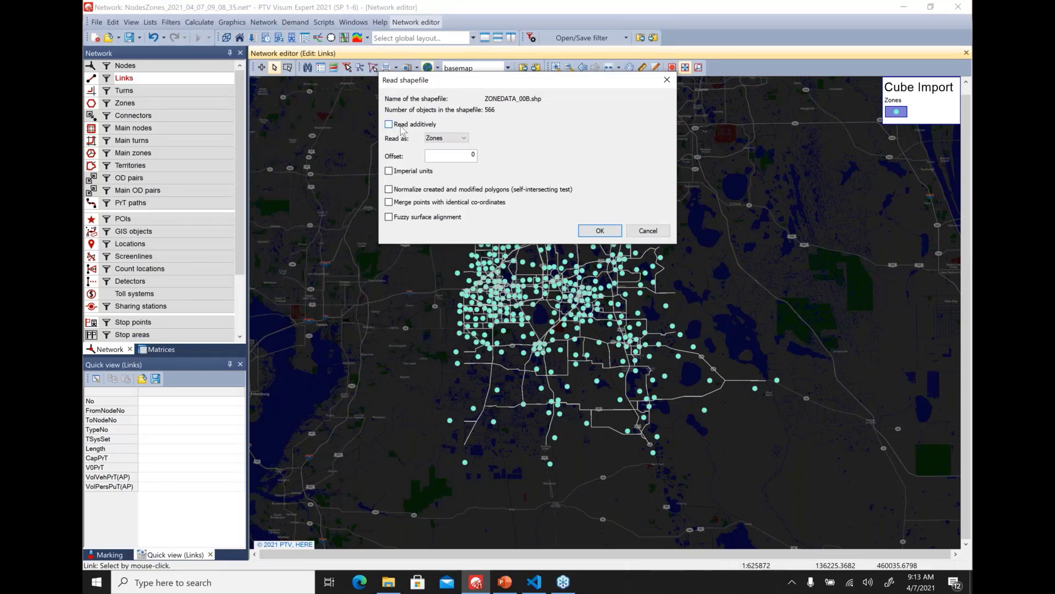
pyautogui.click(403, 130)
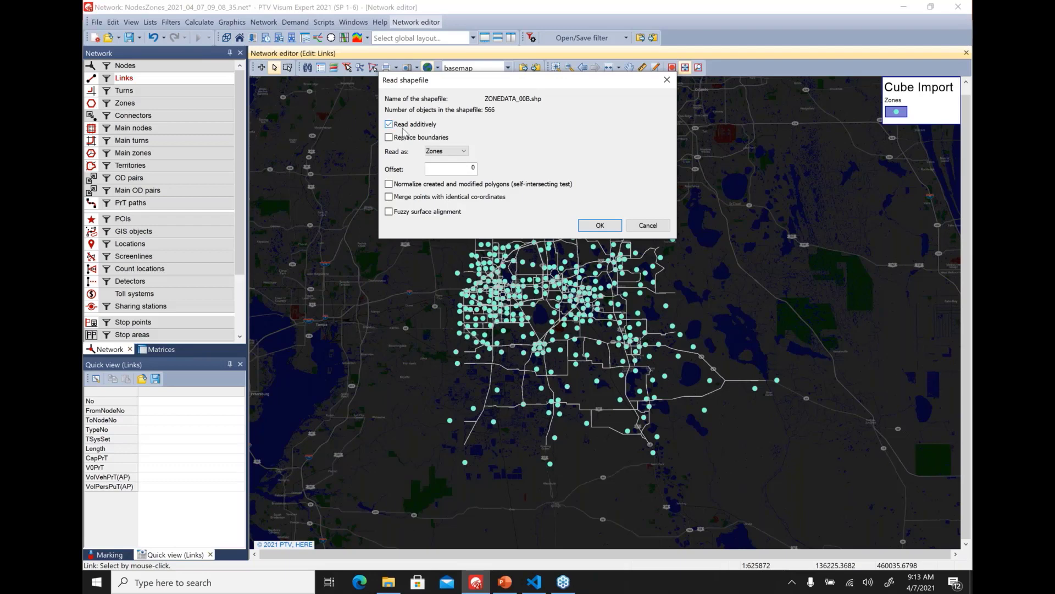
pyautogui.click(403, 137)
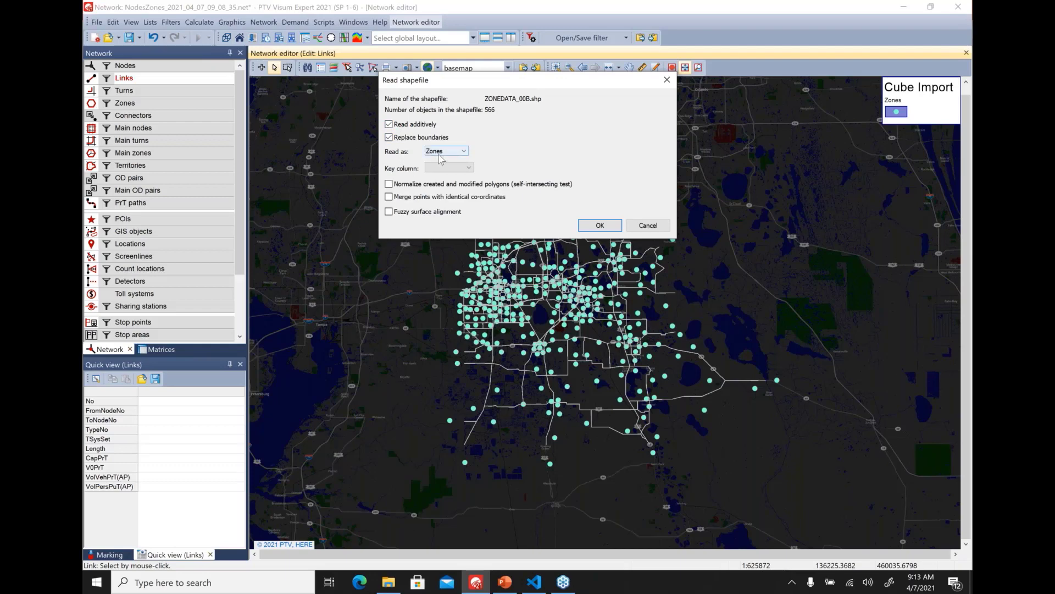
pyautogui.click(452, 168)
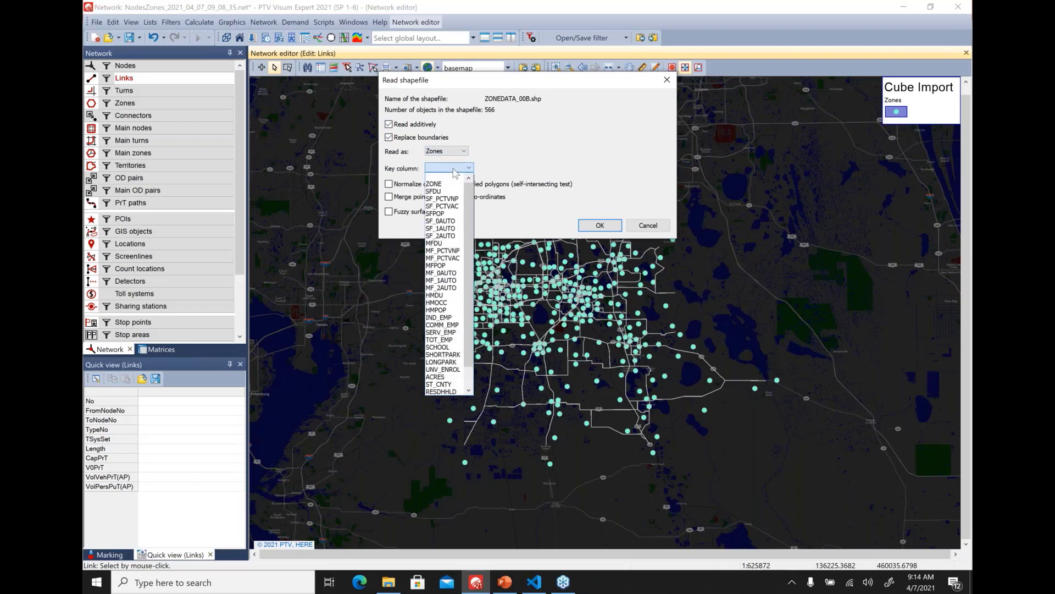
pyautogui.click(450, 184)
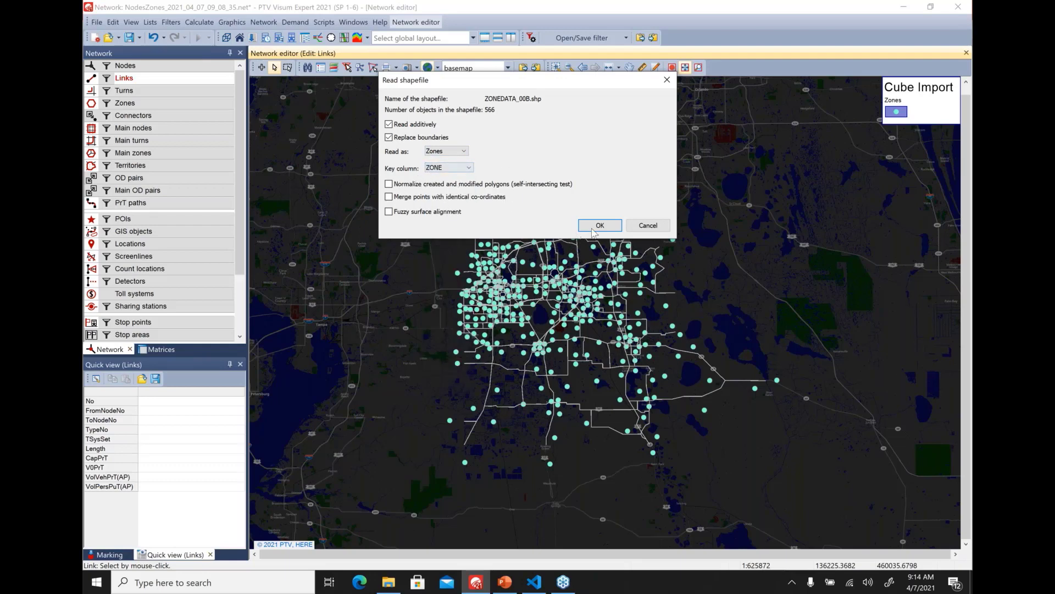
pyautogui.click(602, 226)
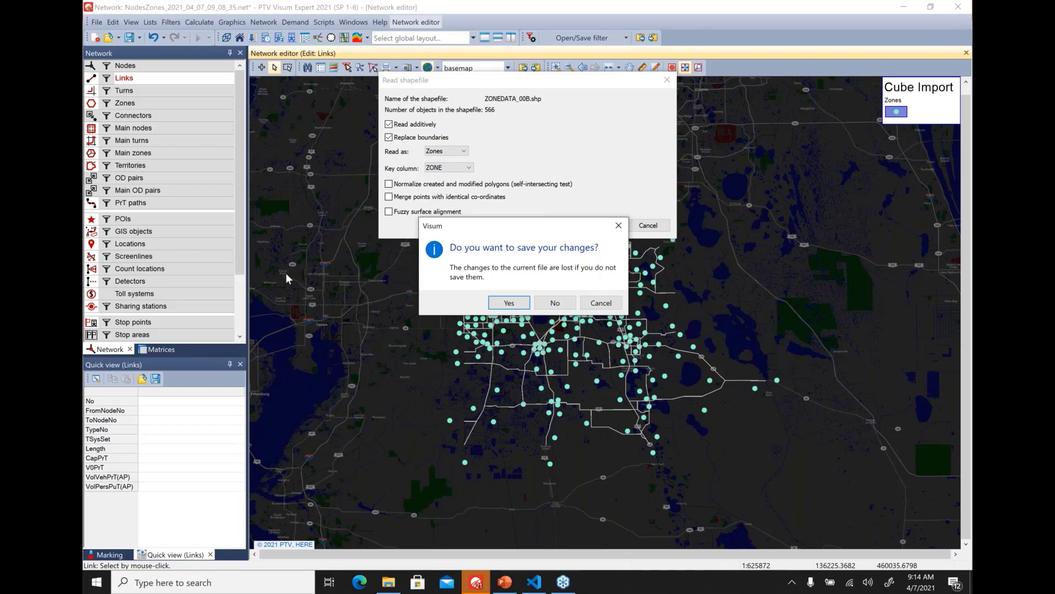
pyautogui.click(554, 306)
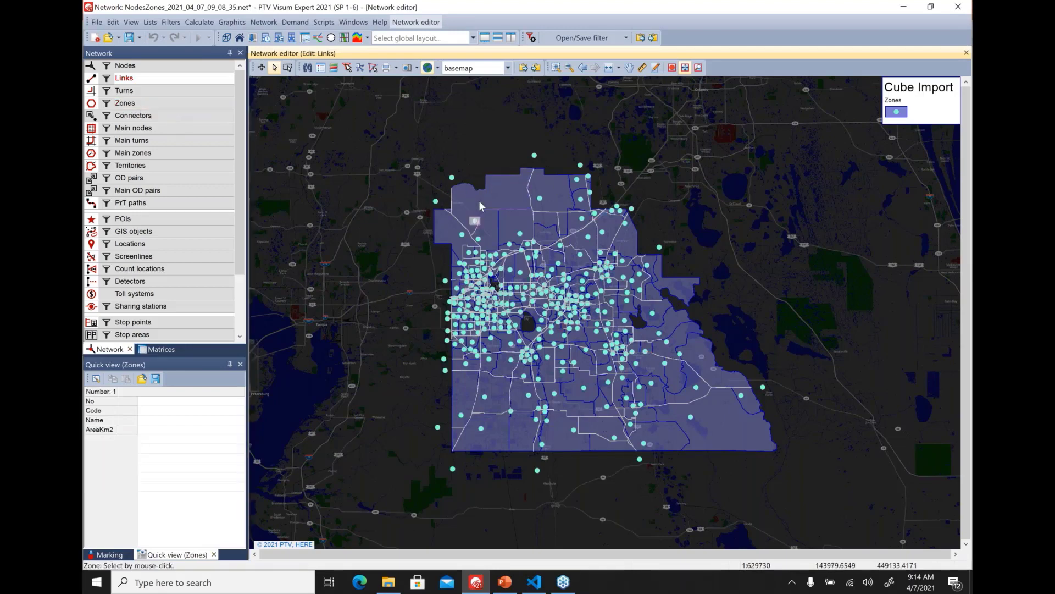
pyautogui.click(553, 194)
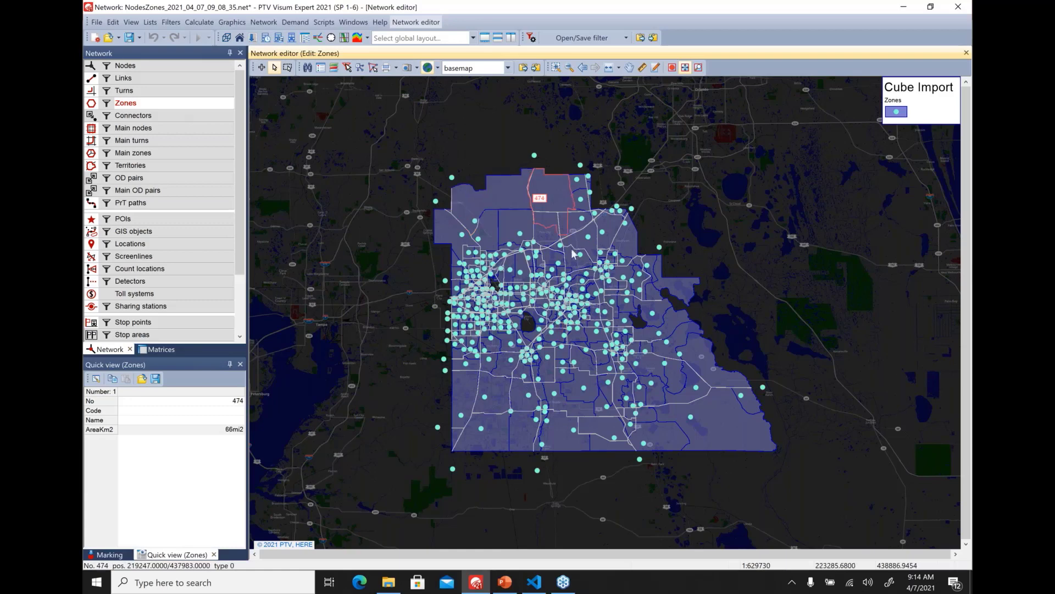
pyautogui.click(710, 415)
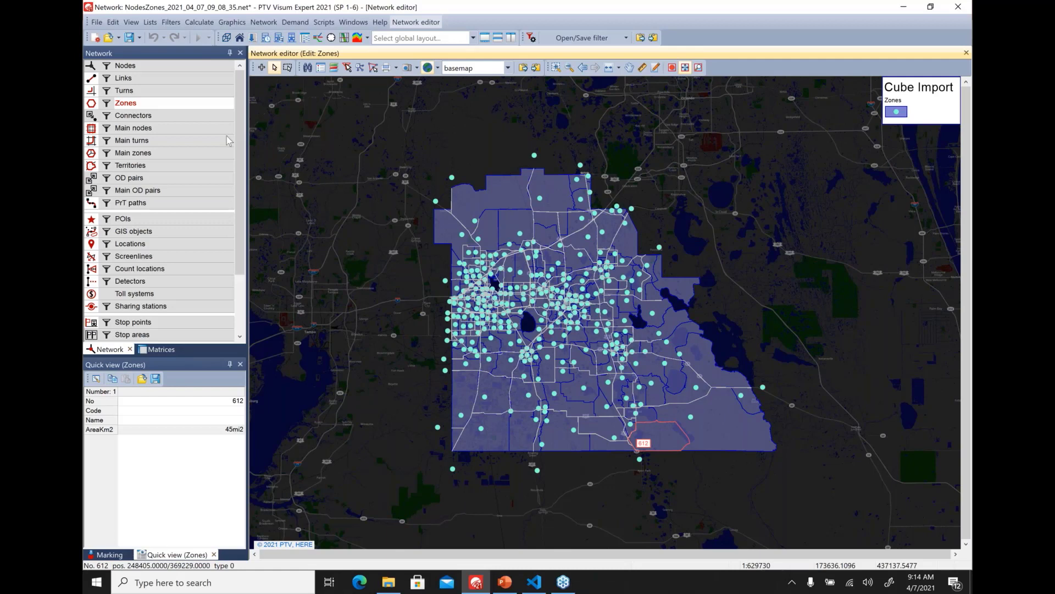
# Make POIs the active network object and start creating a new POI category
pyautogui.moveTo(240, 141); pyautogui.dragTo(242, 205)
pyautogui.click(158, 143)
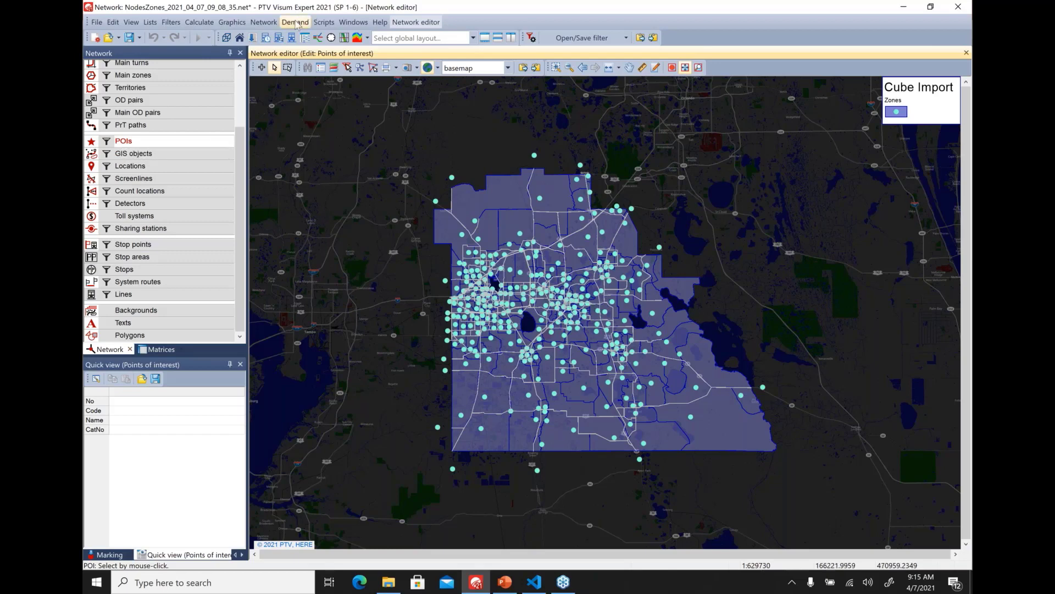
pyautogui.click(268, 22)
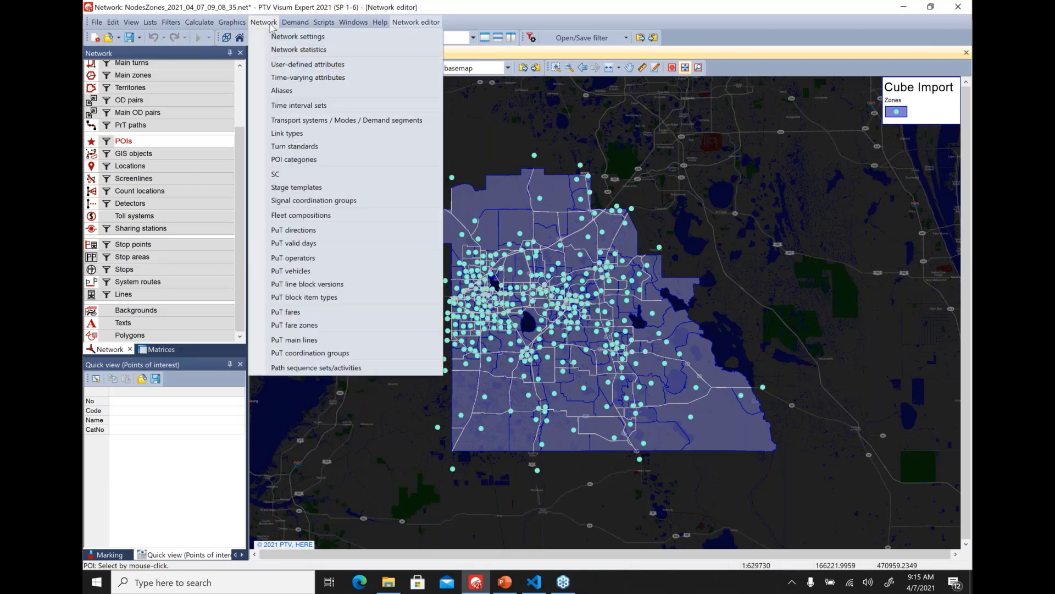
pyautogui.click(328, 164)
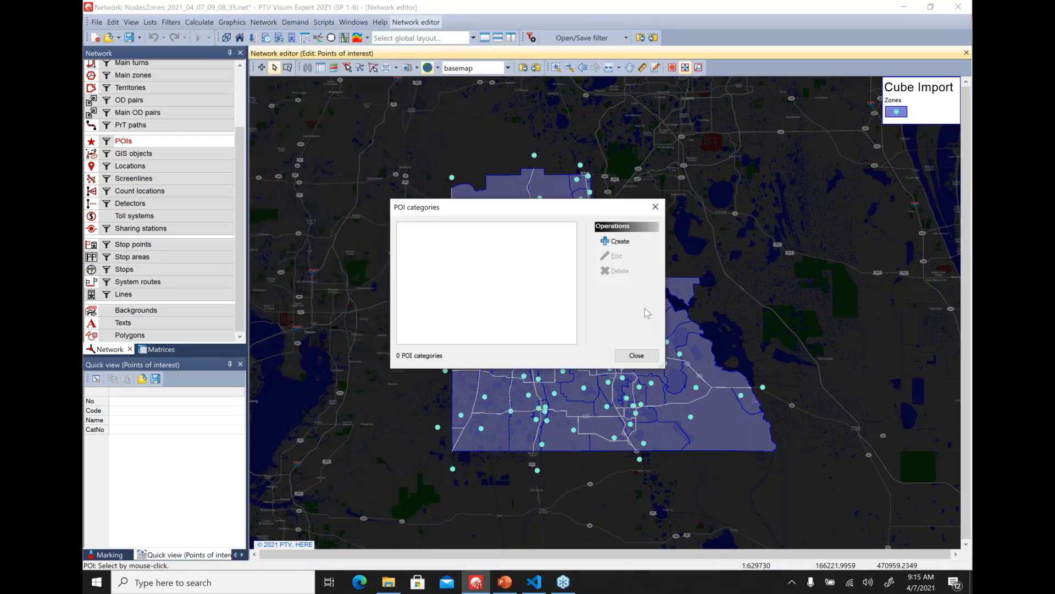
pyautogui.click(620, 241)
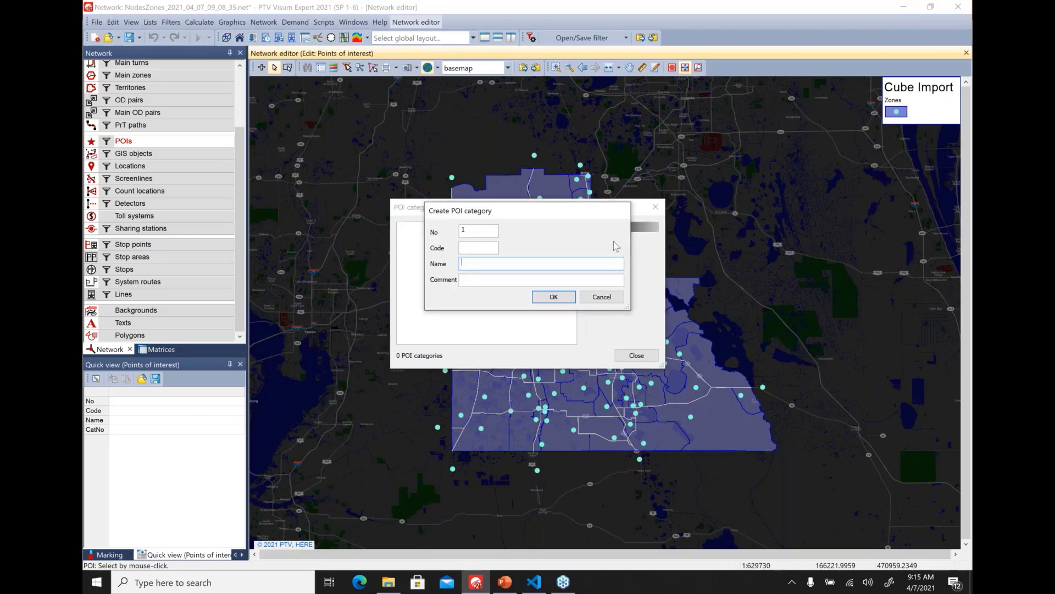
pyautogui.click(490, 247)
pyautogui.moveTo(540, 211); pyautogui.dragTo(533, 252)
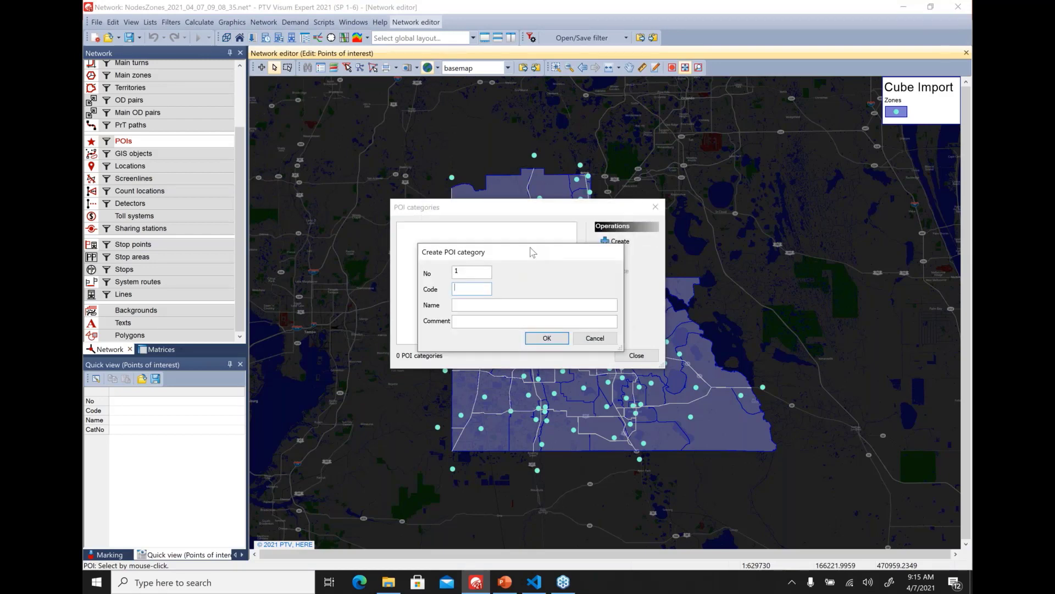
# Switch to File Explorer and check the shapefile name in the Stops folder of ESRI_Shp_Import_Export
pyautogui.click(389, 582)
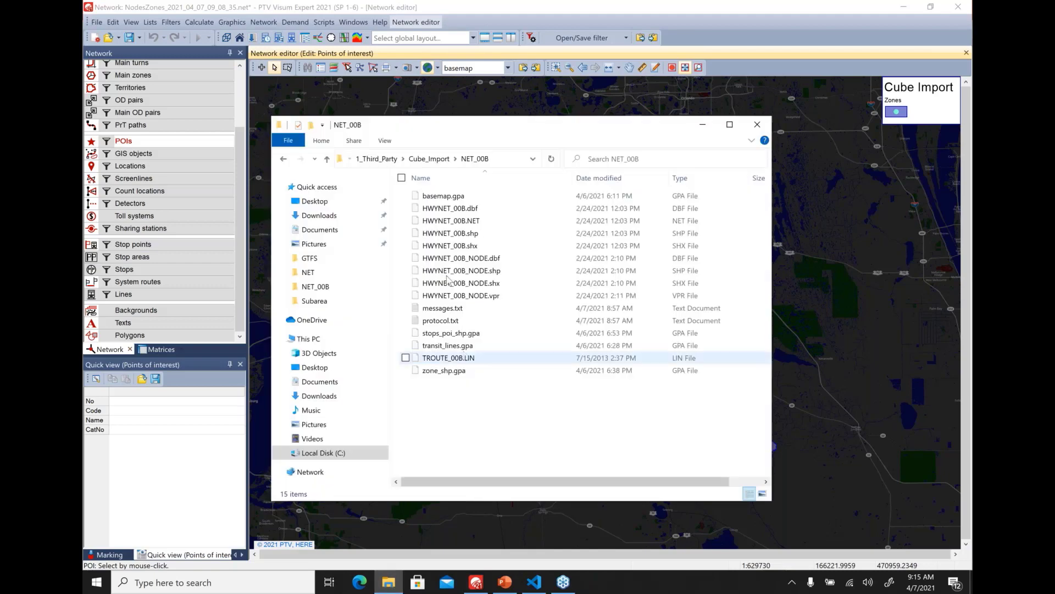
pyautogui.click(428, 159)
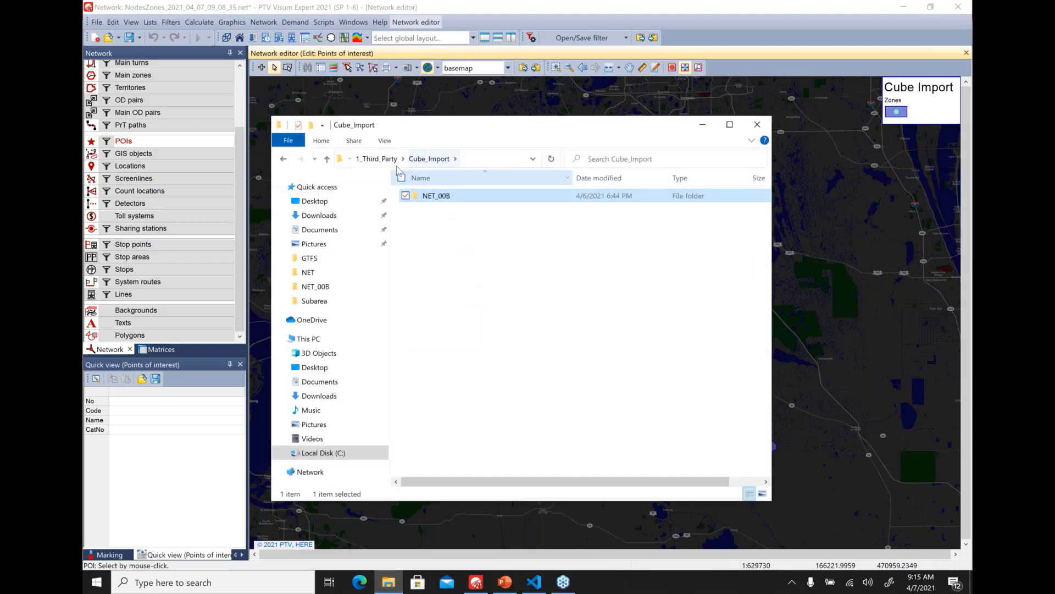
pyautogui.click(377, 158)
pyautogui.click(462, 222)
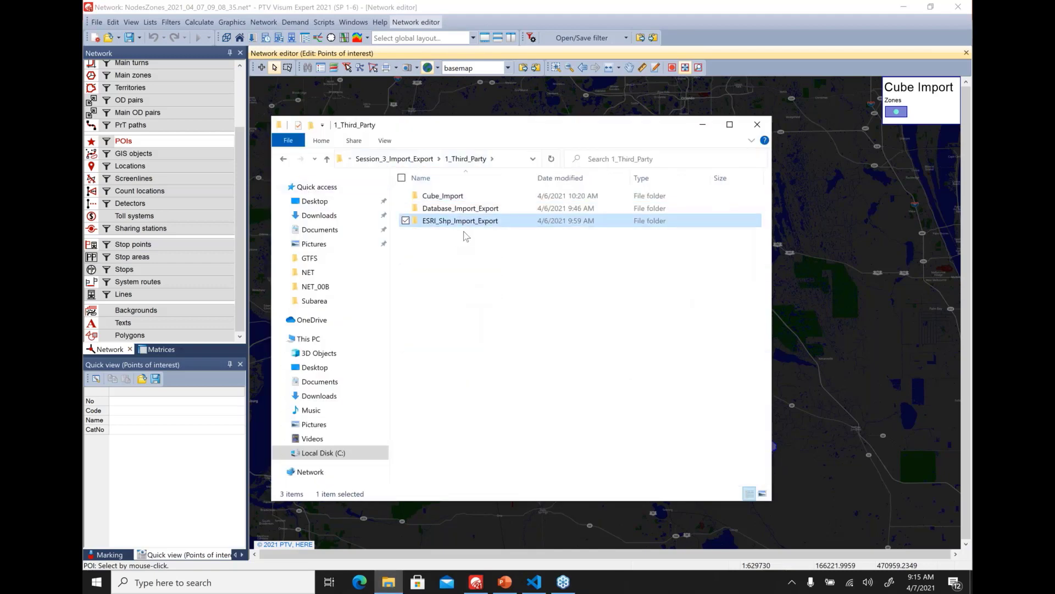
pyautogui.doubleClick(464, 222)
pyautogui.doubleClick(447, 197)
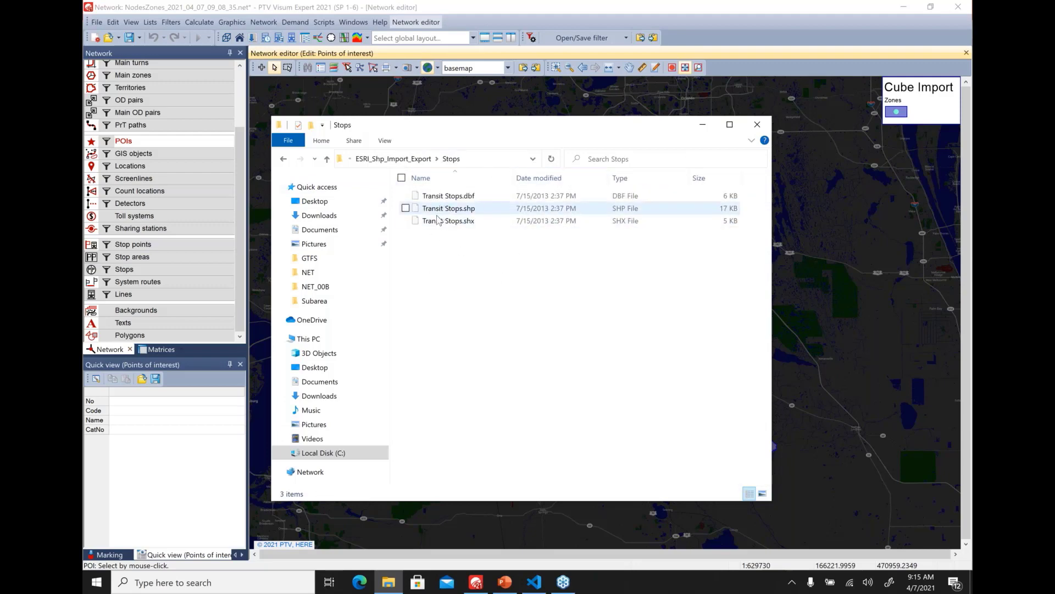
pyautogui.click(706, 128)
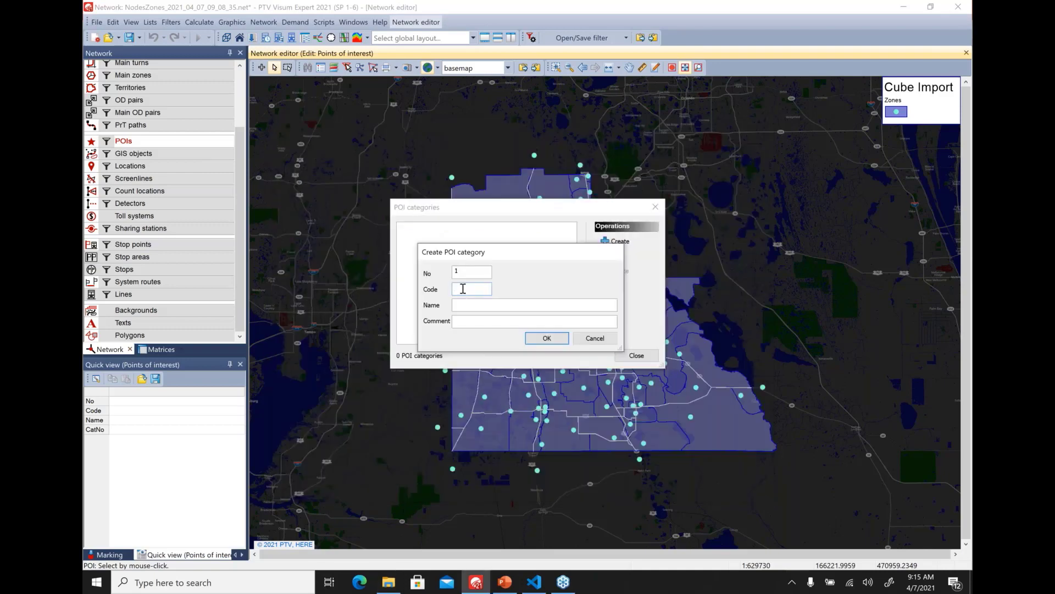
# Create POI category 1 with code and name TRN_STOPS, and finish editing the POI categories
pyautogui.write('TRN_STOPS')
pyautogui.press('Tab')
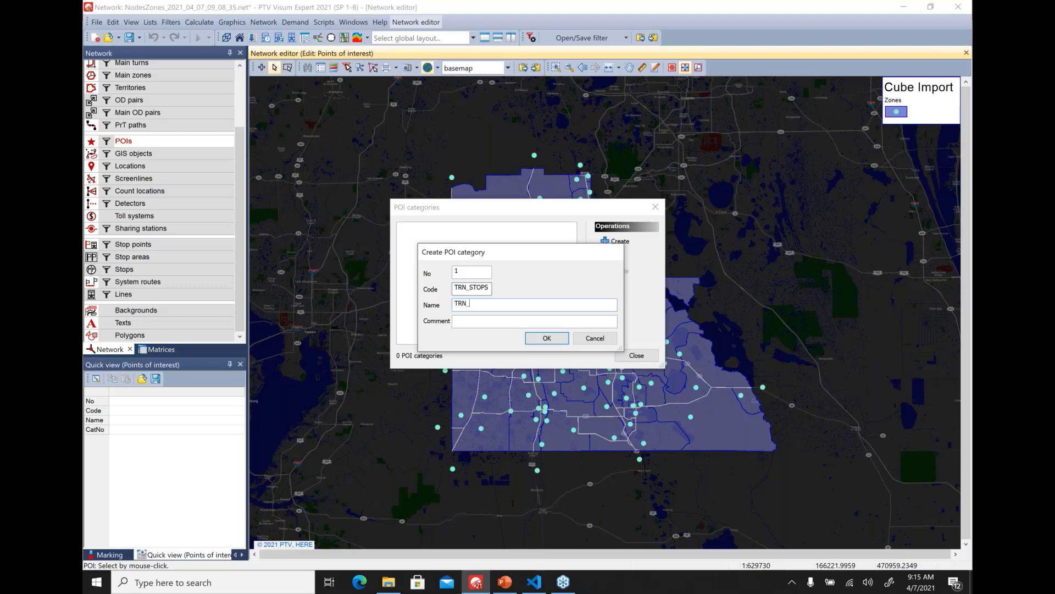
pyautogui.write('TRN_STOPS')
pyautogui.click(547, 339)
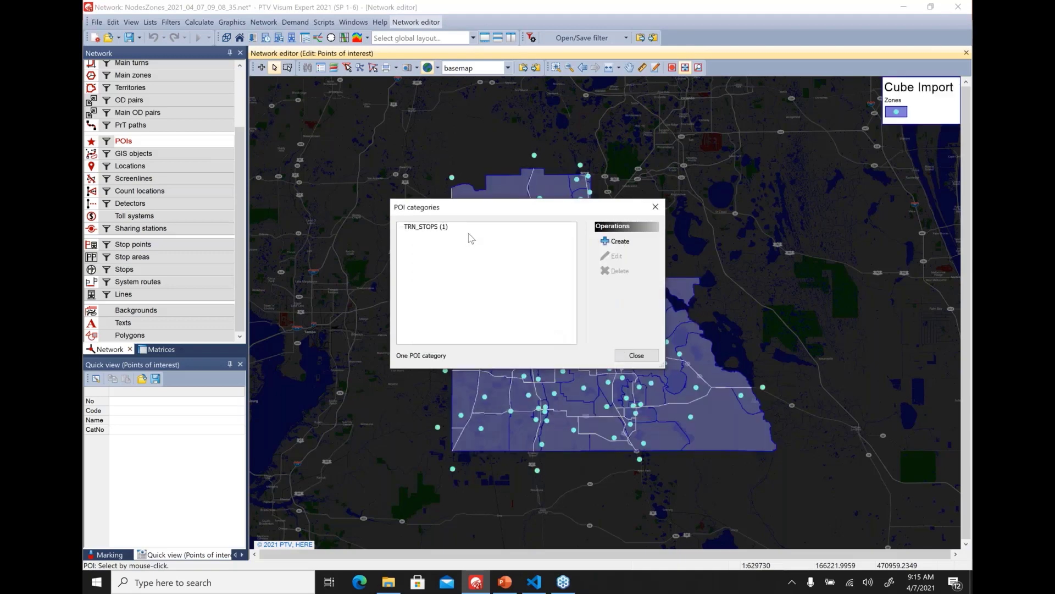
pyautogui.click(428, 230)
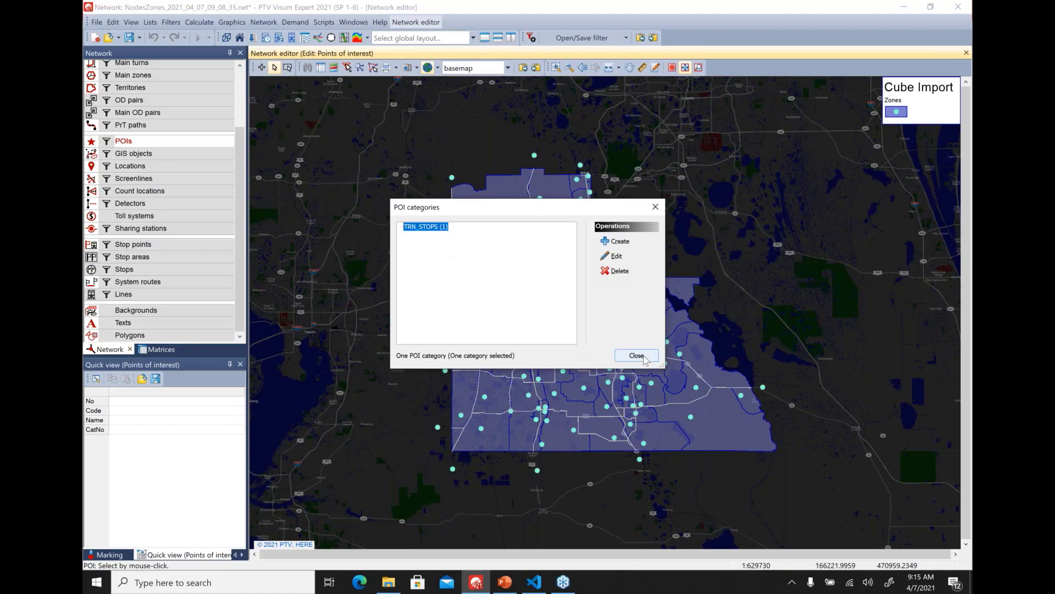
pyautogui.click(644, 359)
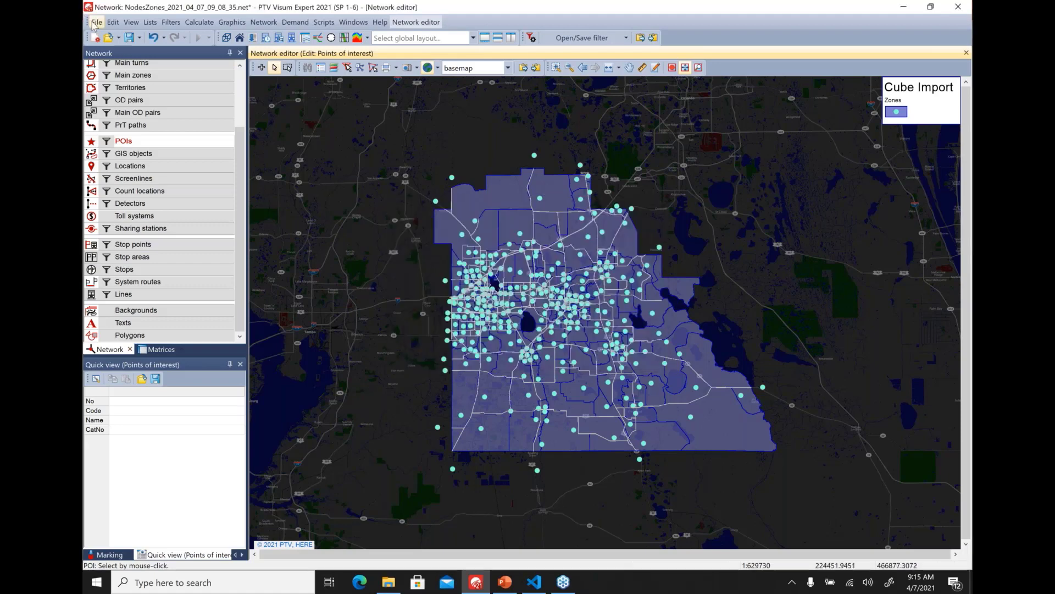
# Load Transit Stops.shp from the Stops folder in ESRI_Shp_Import_Export for shapefile import
pyautogui.click(96, 22)
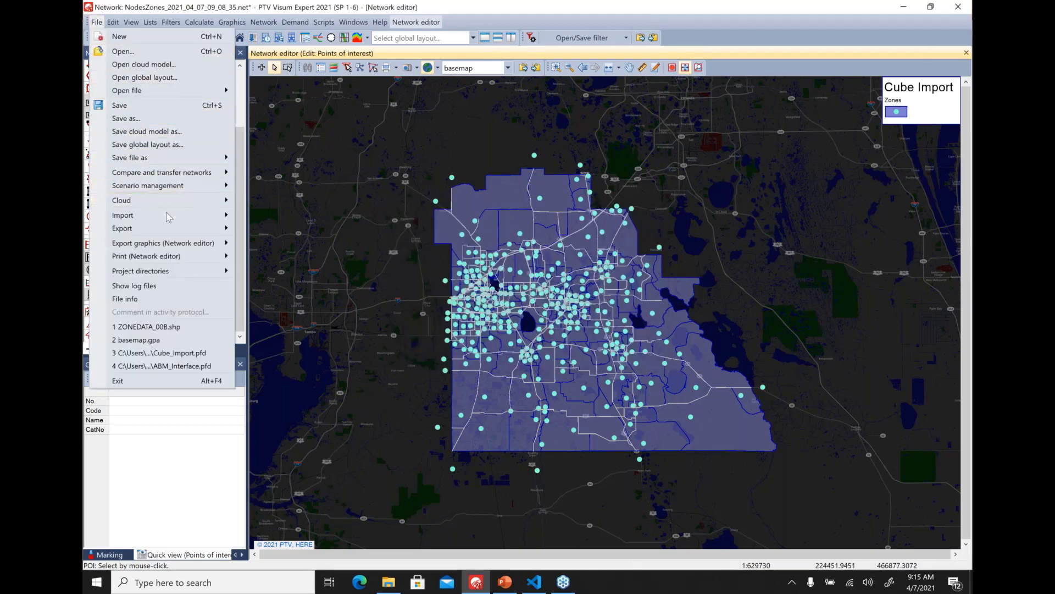
pyautogui.moveTo(170, 216)
pyautogui.click(274, 217)
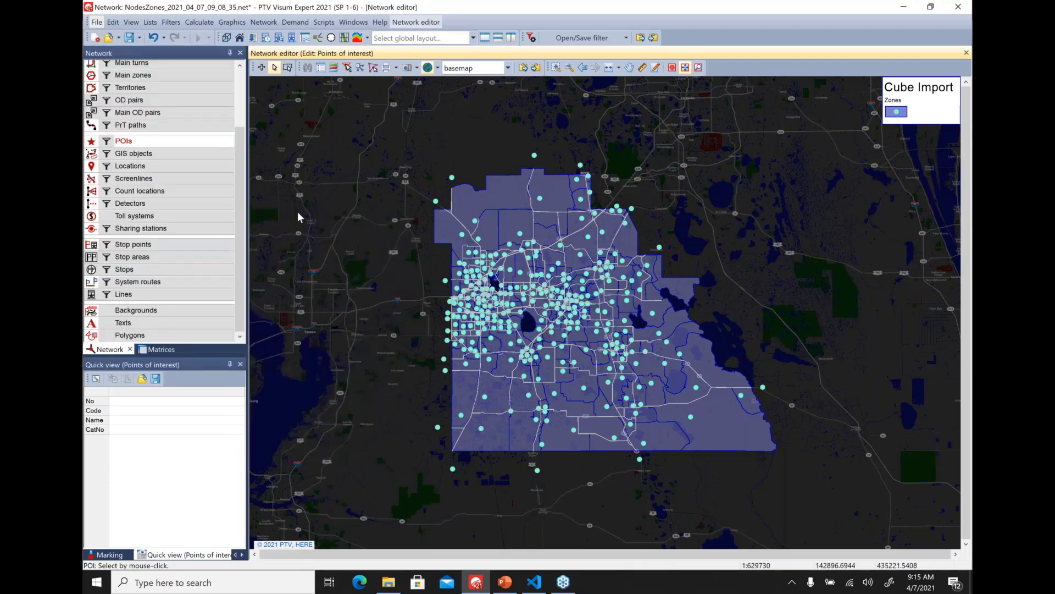
pyautogui.click(228, 43)
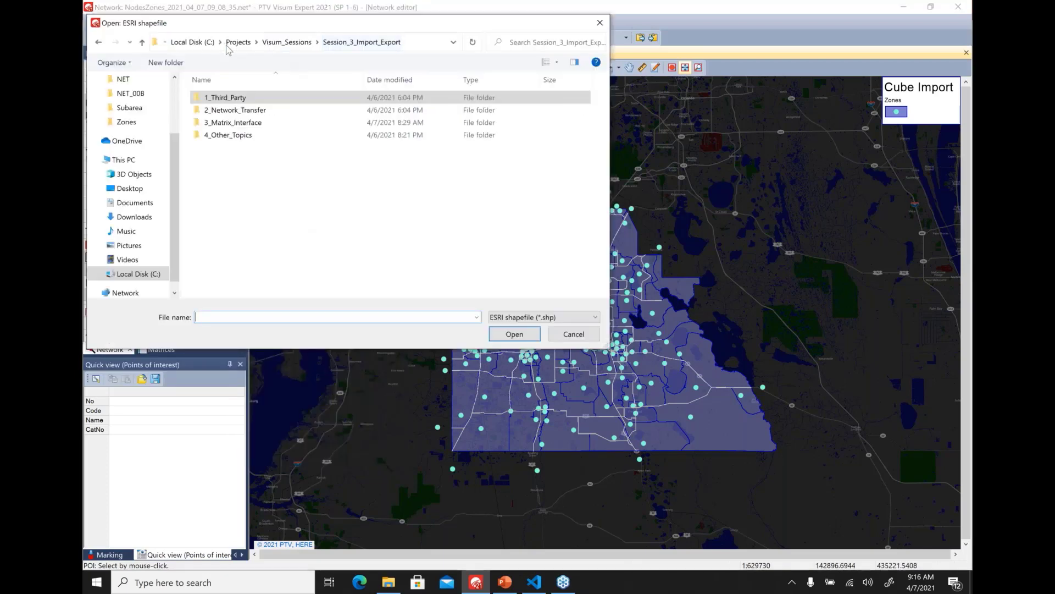
pyautogui.doubleClick(257, 101)
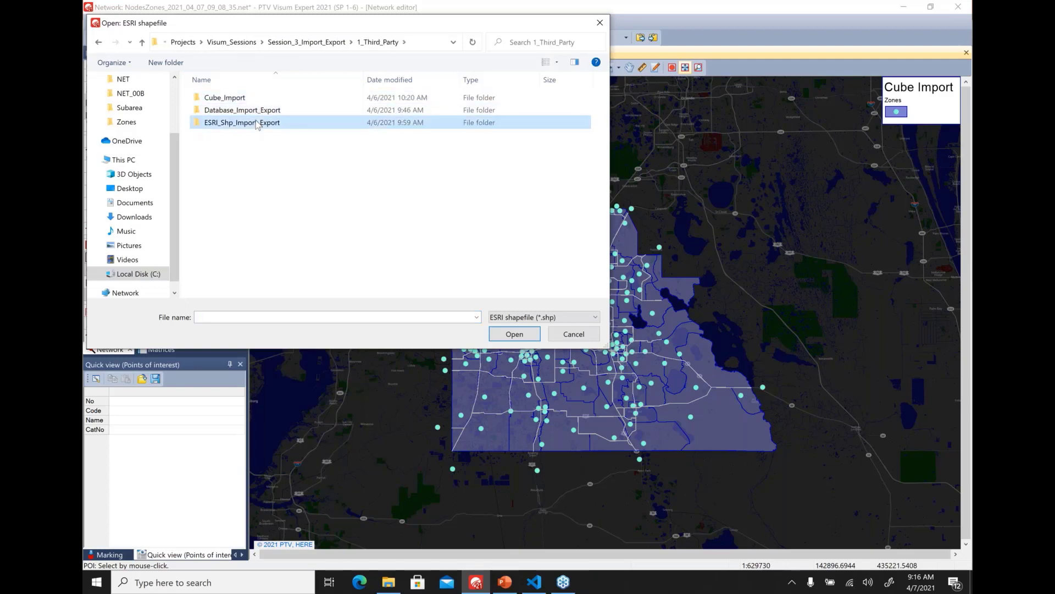
pyautogui.doubleClick(258, 122)
pyautogui.doubleClick(230, 101)
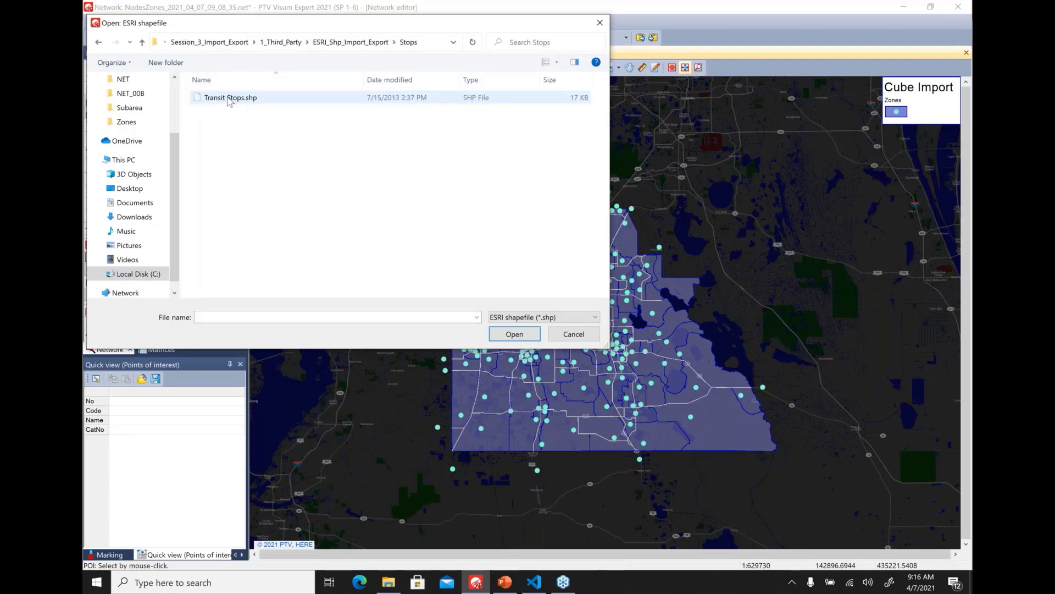
pyautogui.click(229, 99)
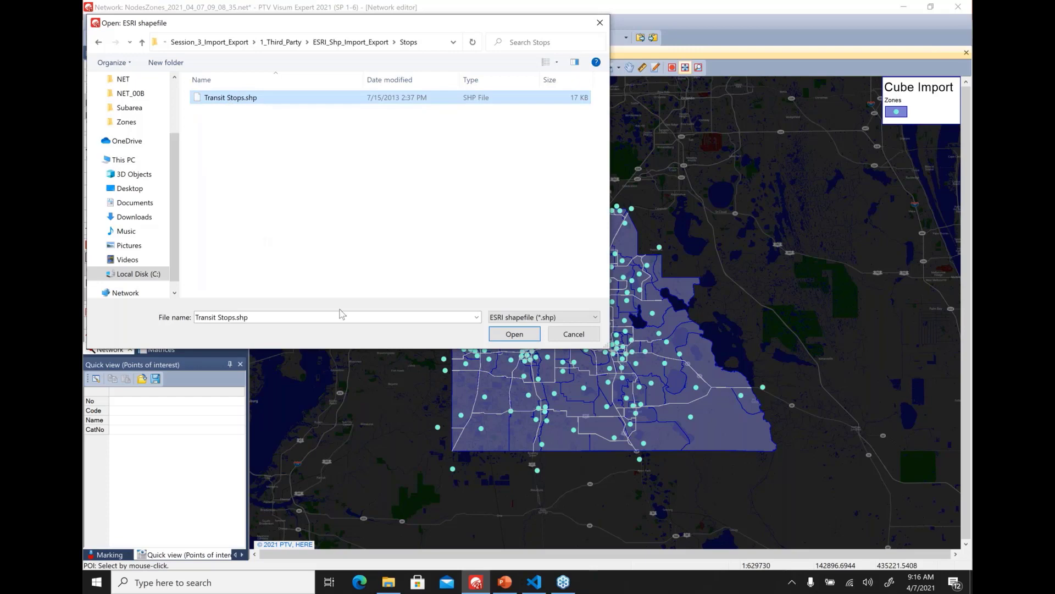
pyautogui.click(514, 335)
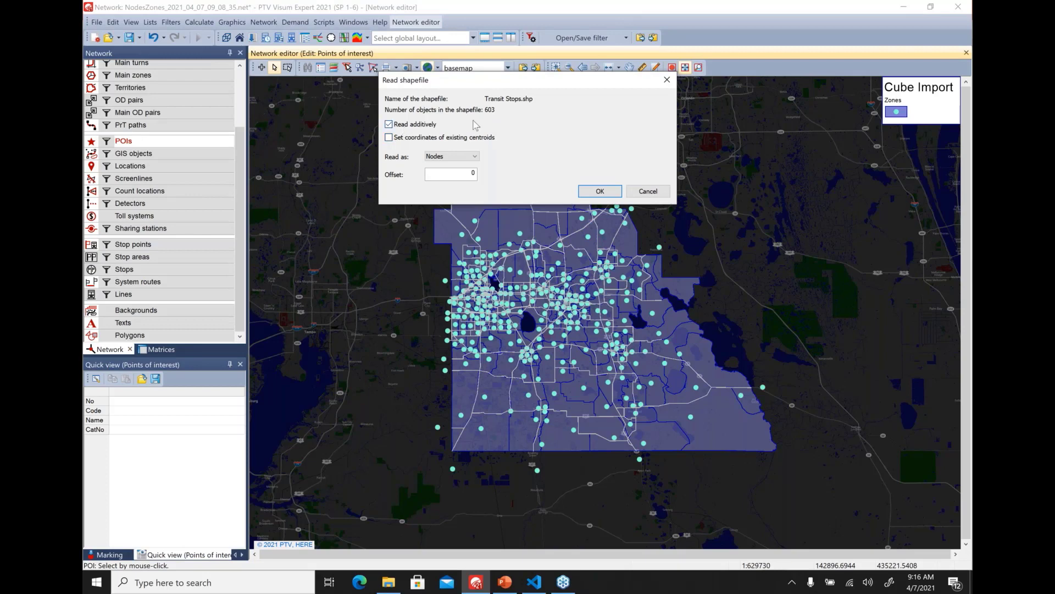
# Read Transit Stops.shp additively as POIs in category TRN_STOPS (1), continuing without saving the current changes
pyautogui.click(471, 156)
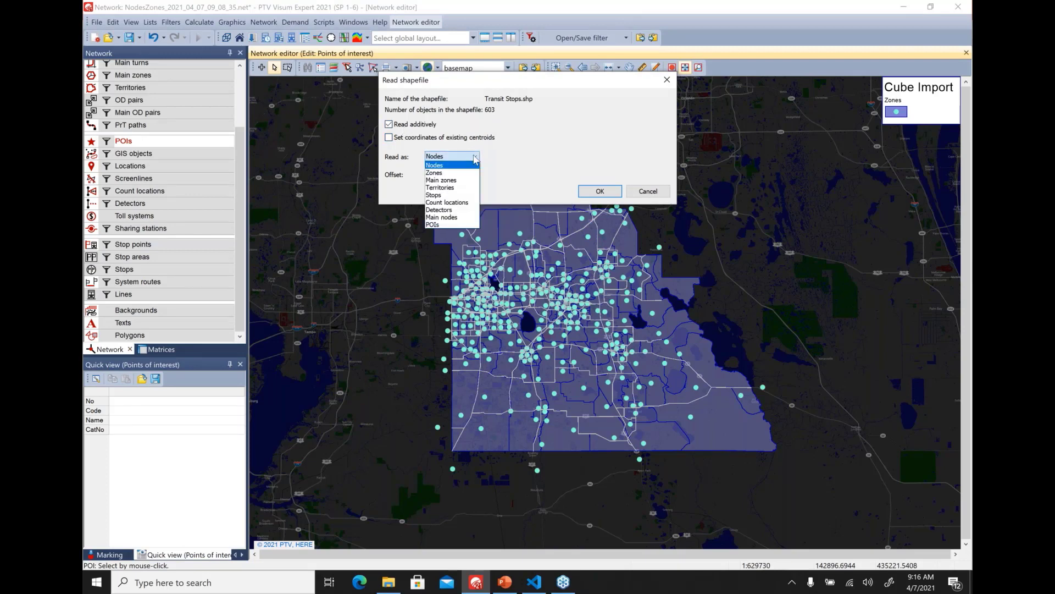
pyautogui.click(454, 225)
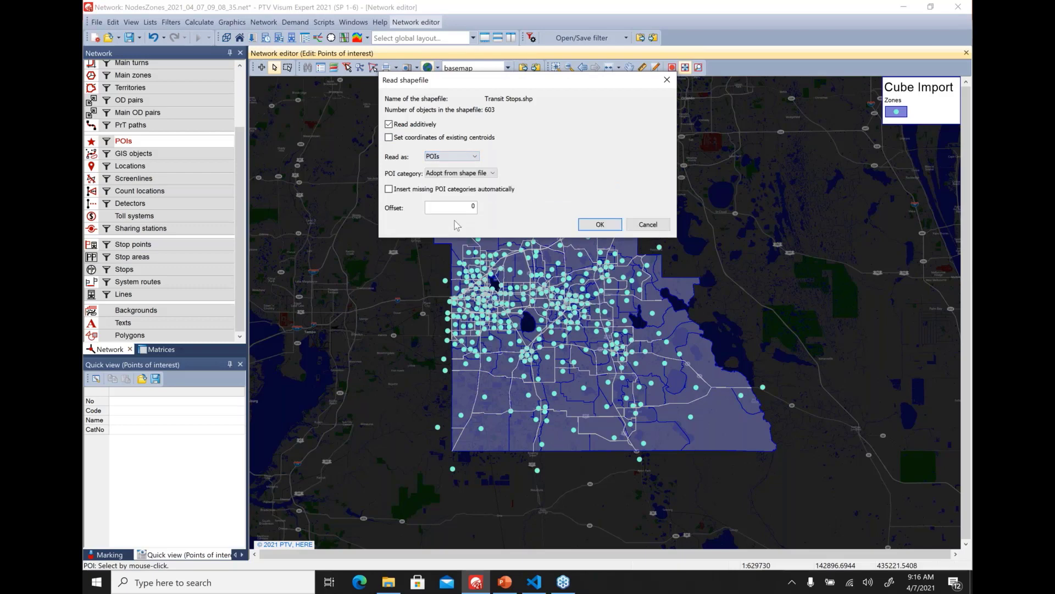
pyautogui.click(484, 175)
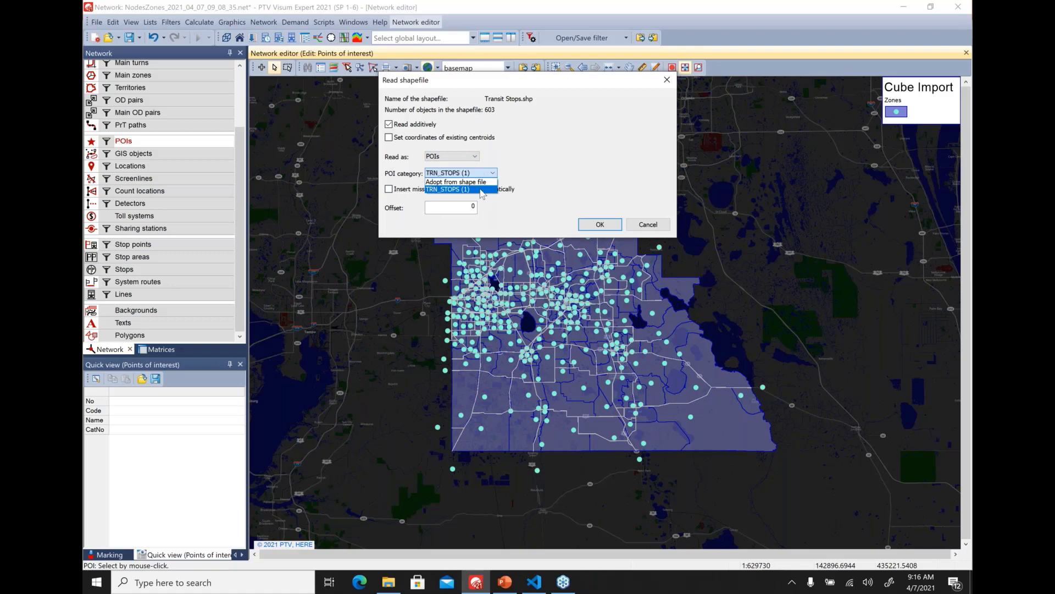
pyautogui.click(482, 190)
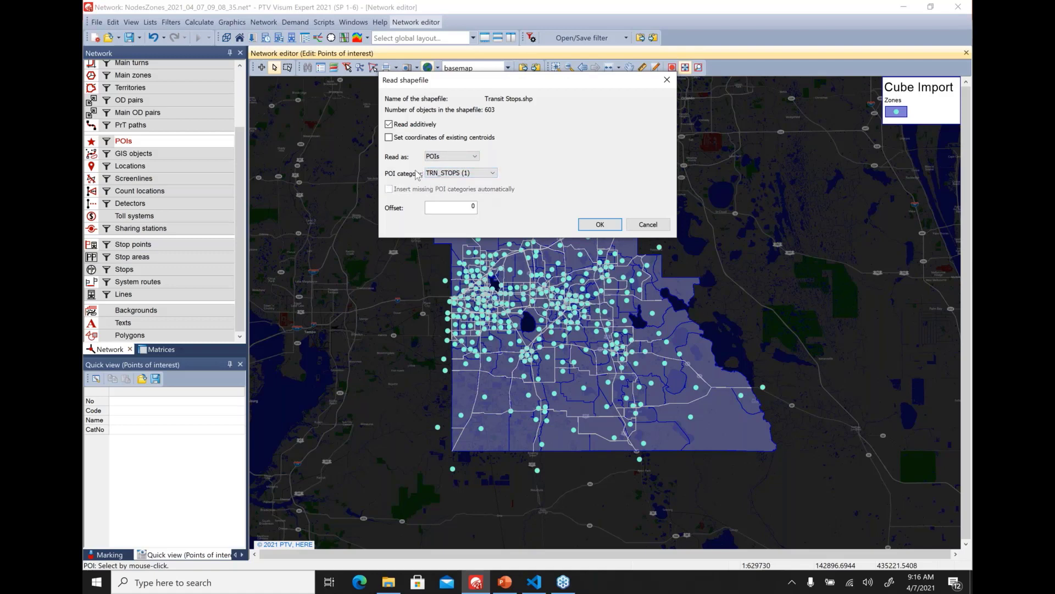
pyautogui.click(600, 225)
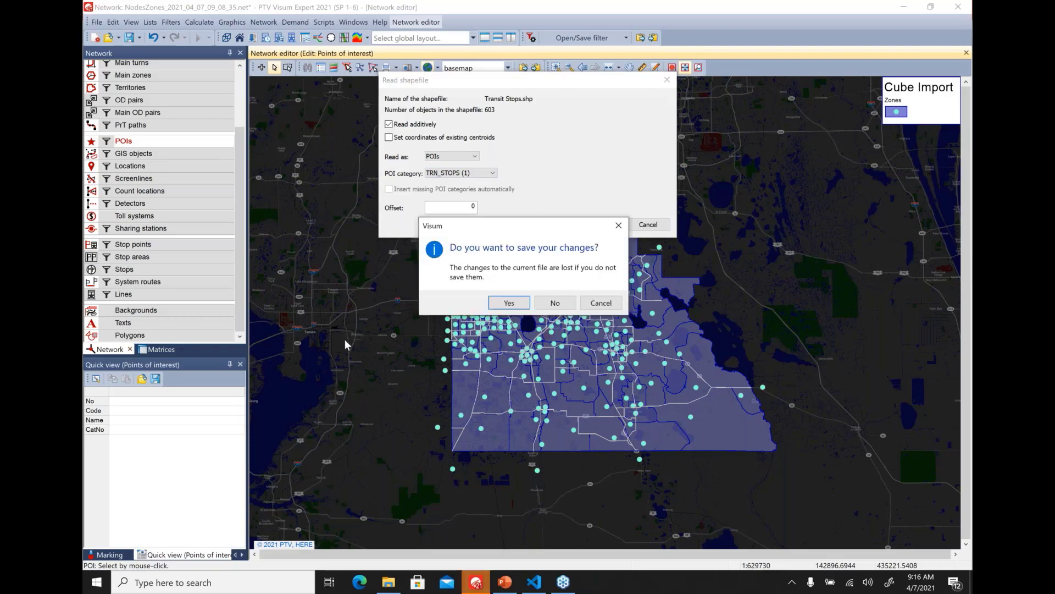
pyautogui.click(556, 303)
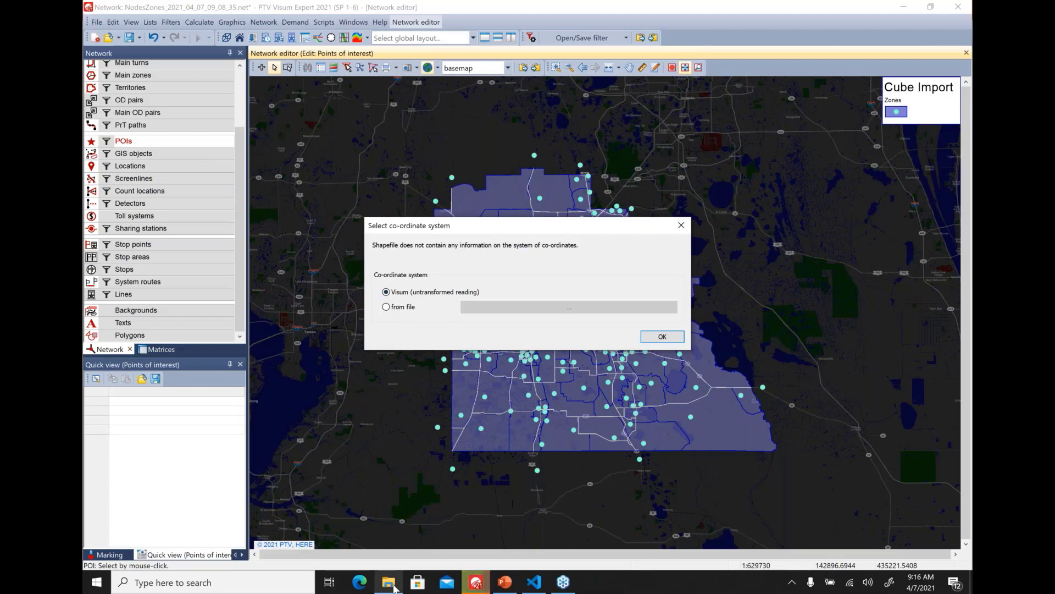
# Switch to File Explorer to check which files accompany the Transit Stops shapefile, and minimize the folder window
pyautogui.moveTo(394, 589)
pyautogui.click(388, 583)
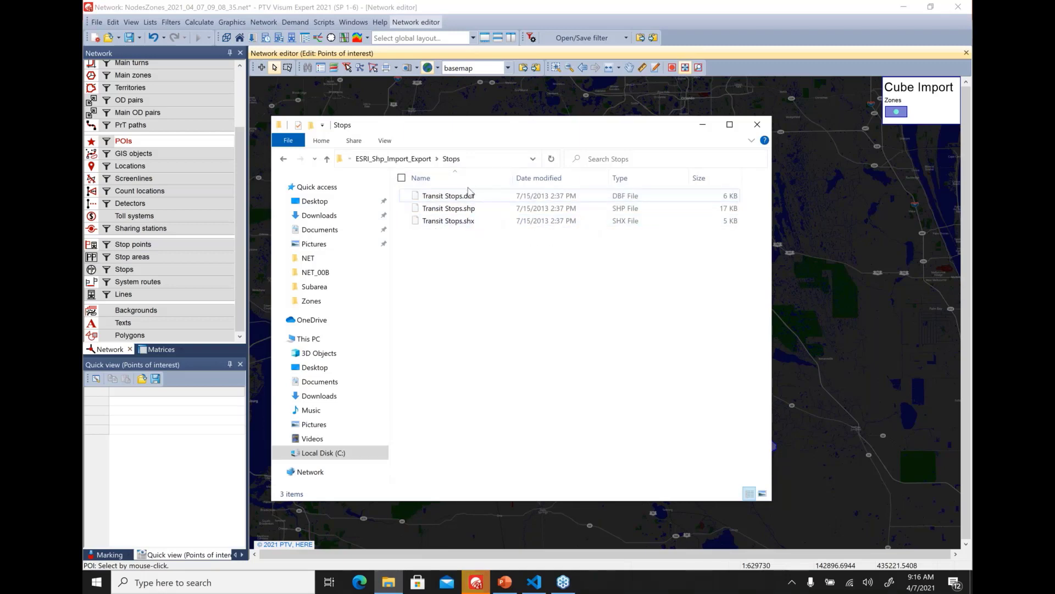
pyautogui.click(699, 131)
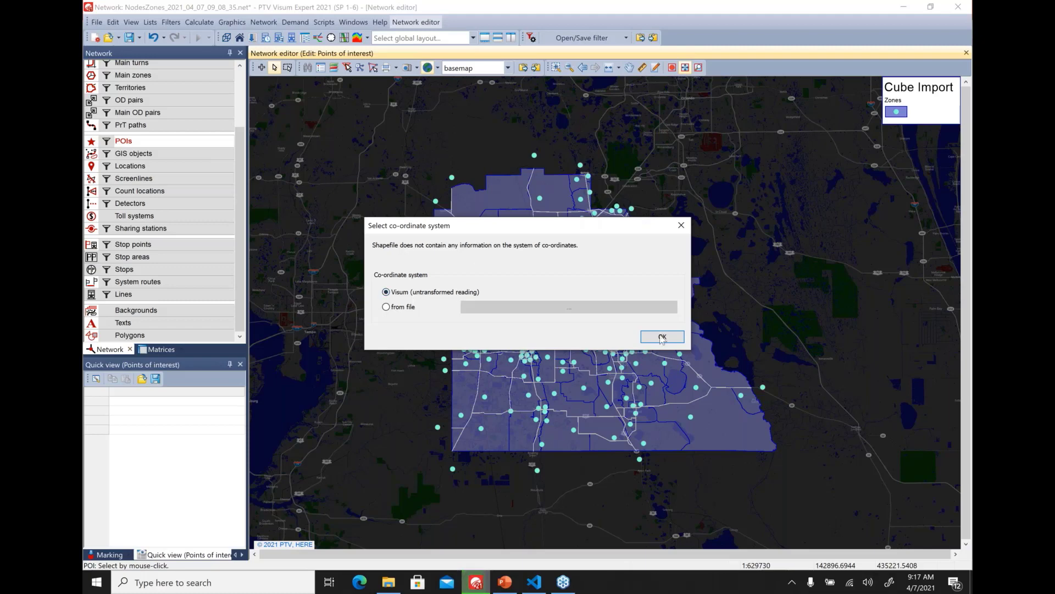
# Use the untransformed Visum coordinate system, generate user-defined attributes for all unallocated source attributes, and complete the stops import
pyautogui.click(663, 337)
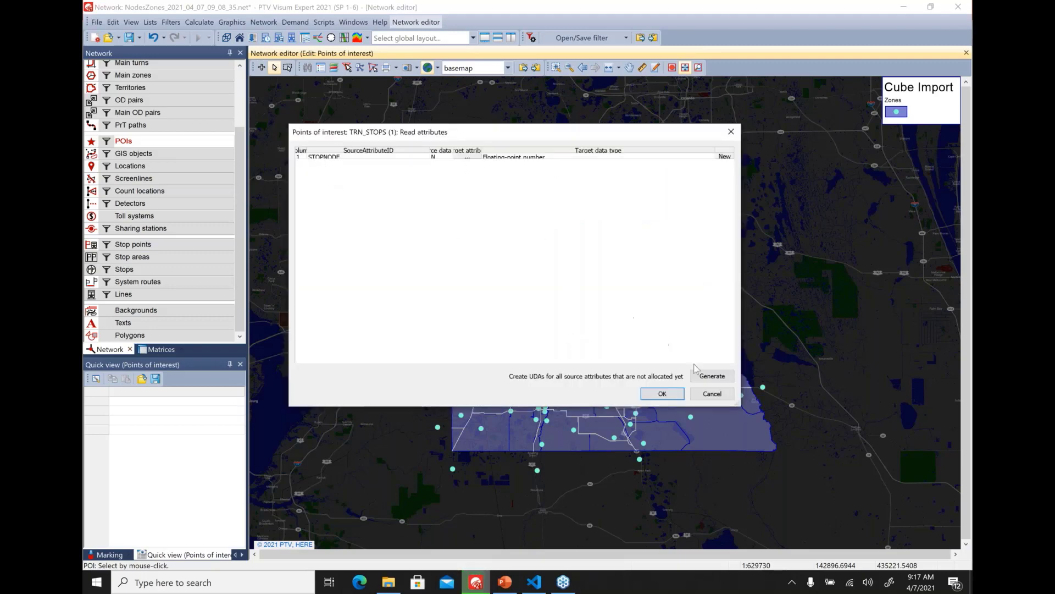
pyautogui.click(707, 378)
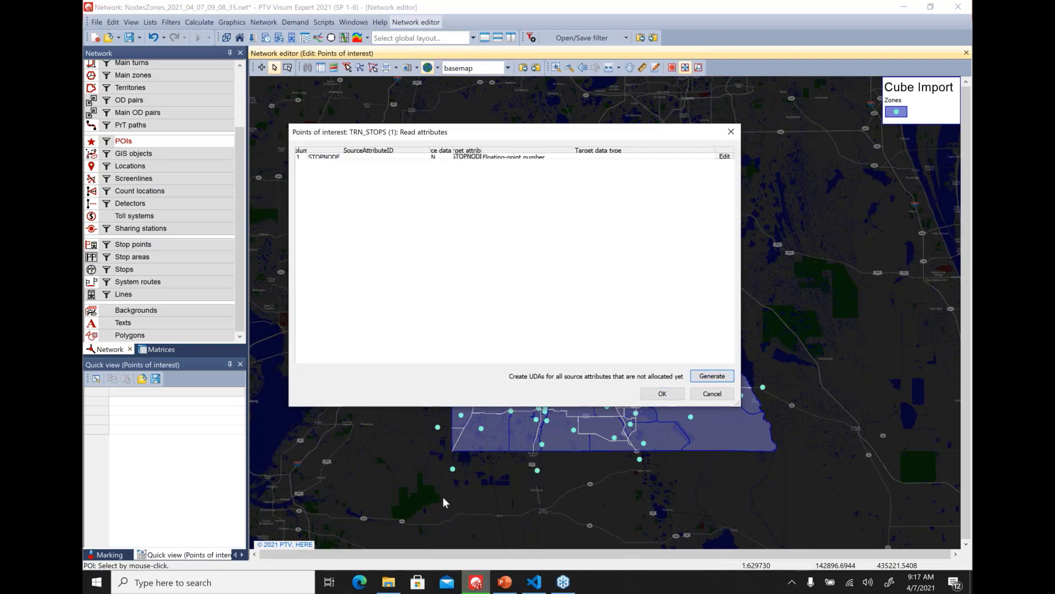
pyautogui.click(664, 393)
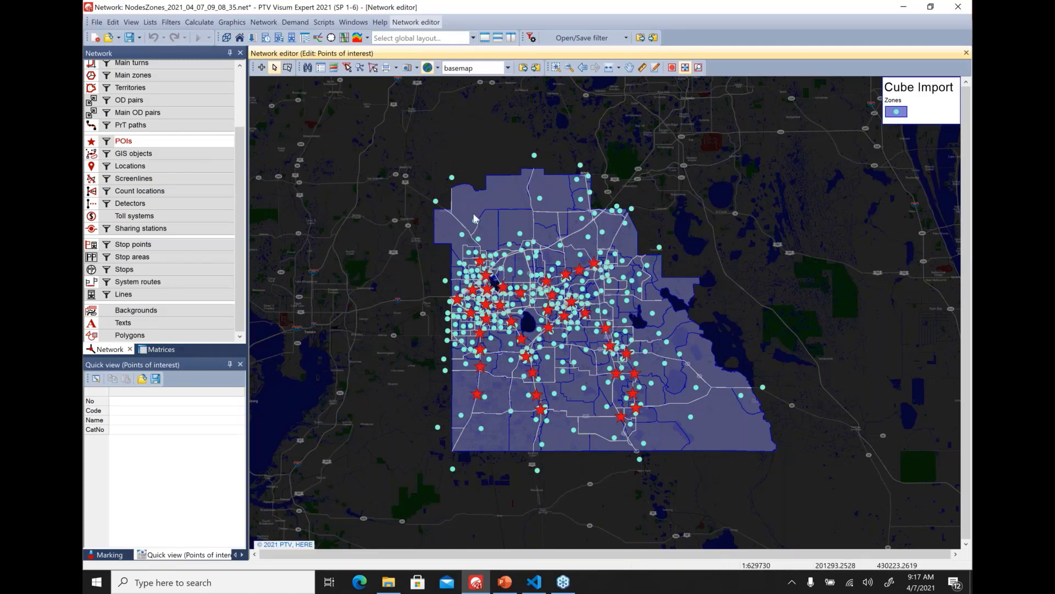
# Apply the stops_poi_shp graphic parameters and view the user-defined attributes of POI 6
pyautogui.click(509, 69)
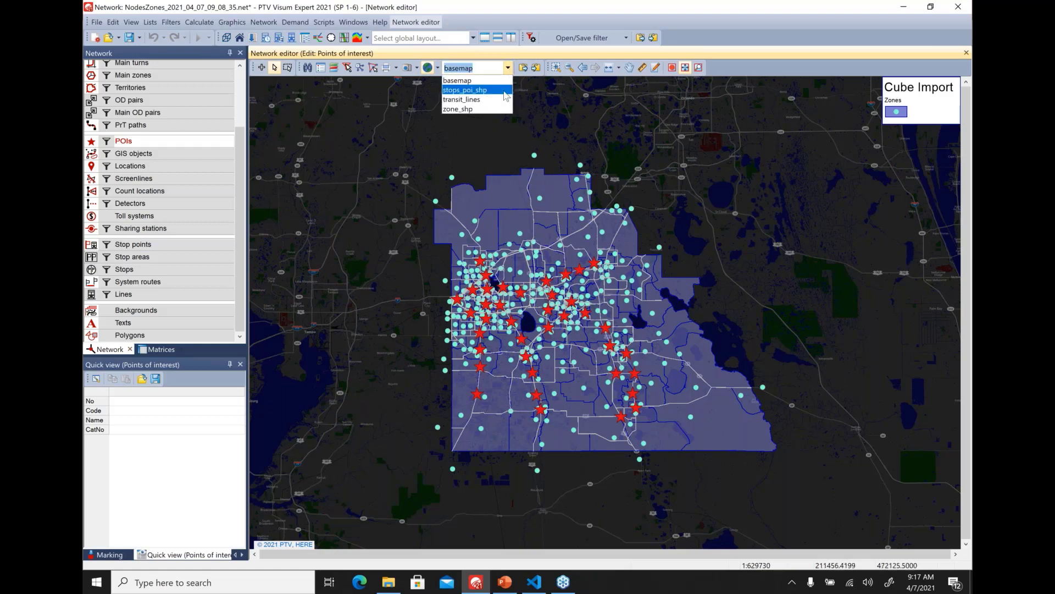
pyautogui.click(504, 90)
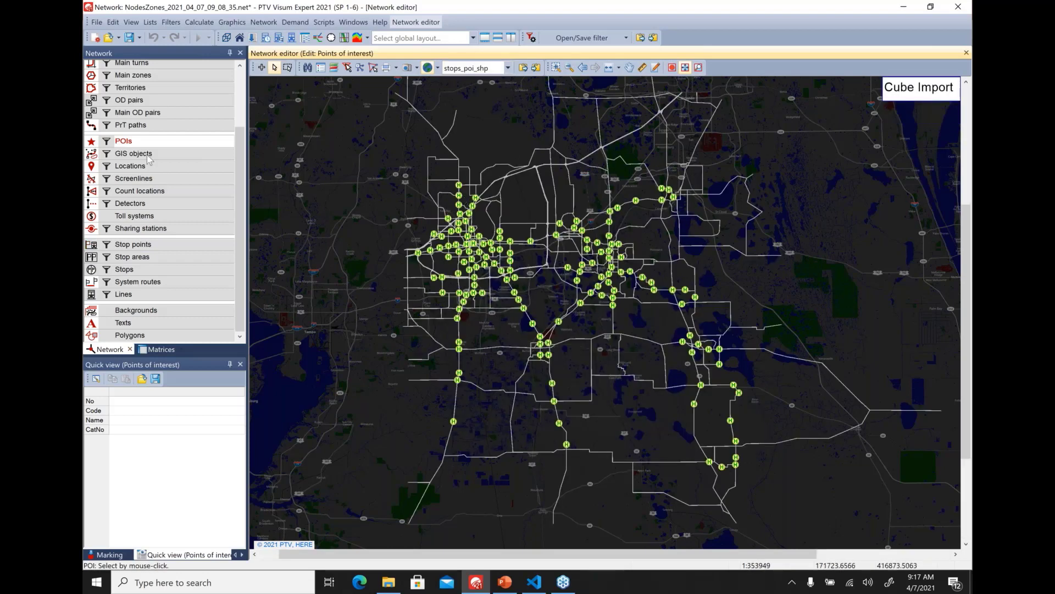
pyautogui.click(464, 189)
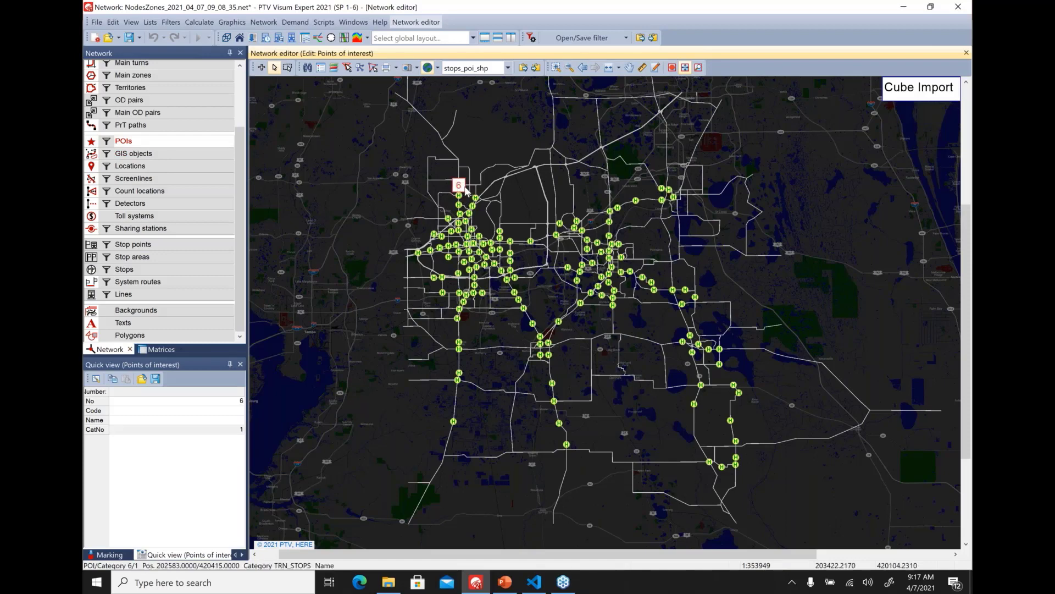
pyautogui.doubleClick(464, 189)
pyautogui.click(366, 198)
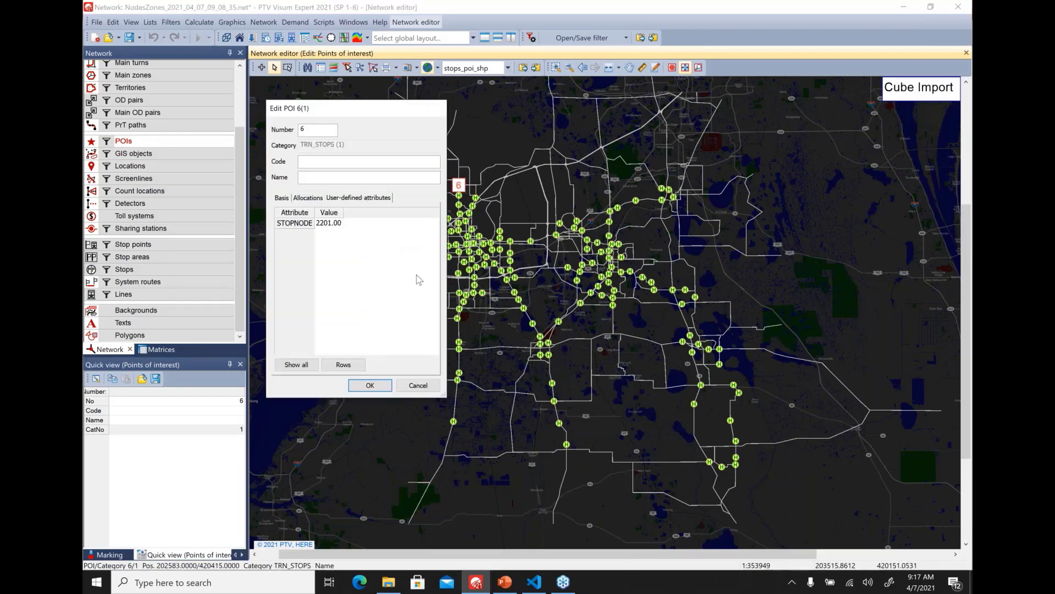
pyautogui.click(418, 386)
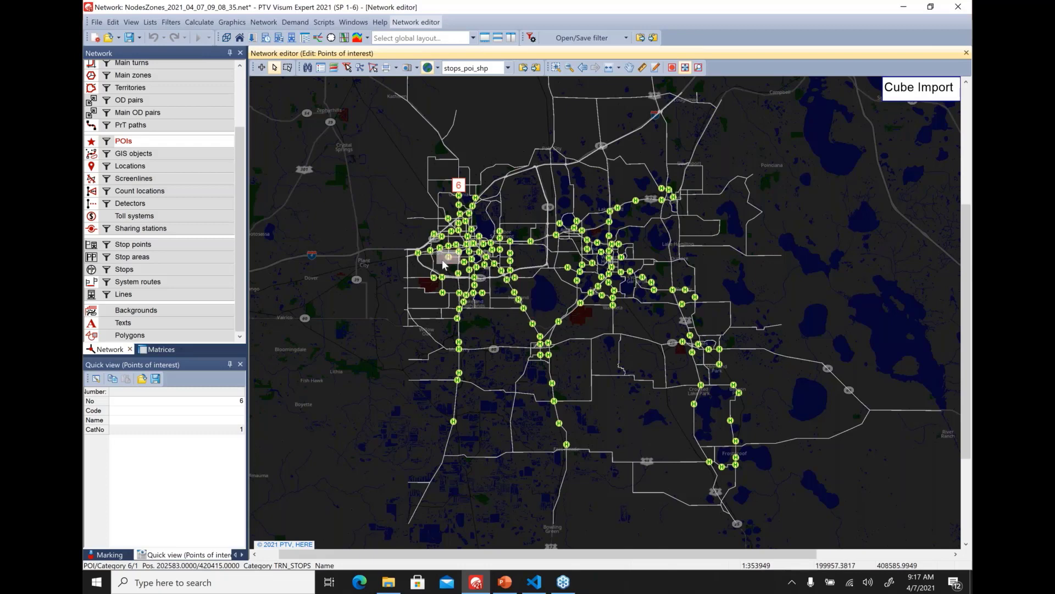
# Switch to PowerPoint and present the Network Export/Import slide about Visum NET files
pyautogui.click(506, 584)
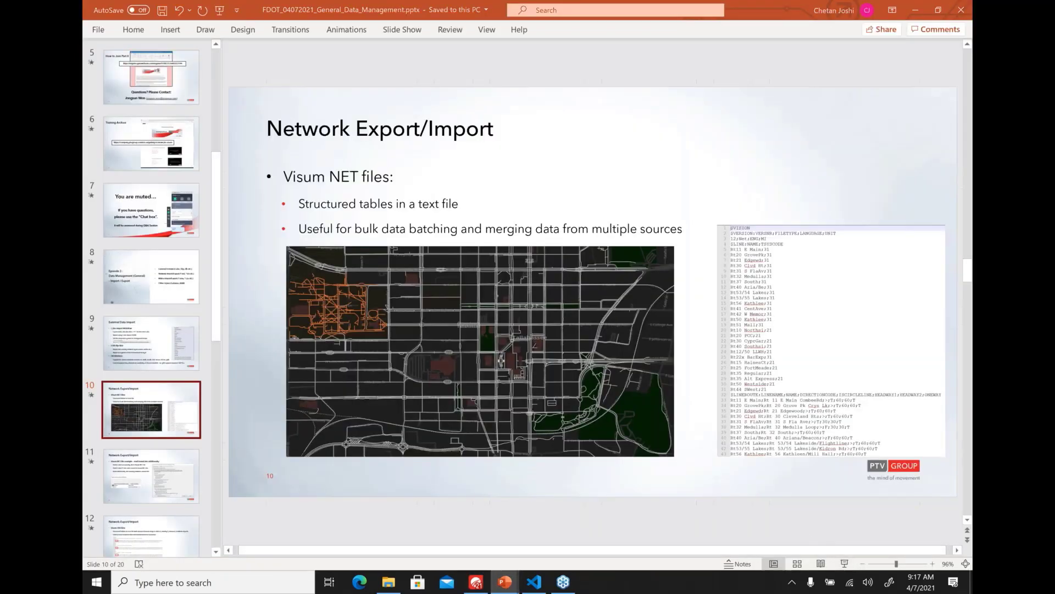
pyautogui.hotkey('shift', 'F5')
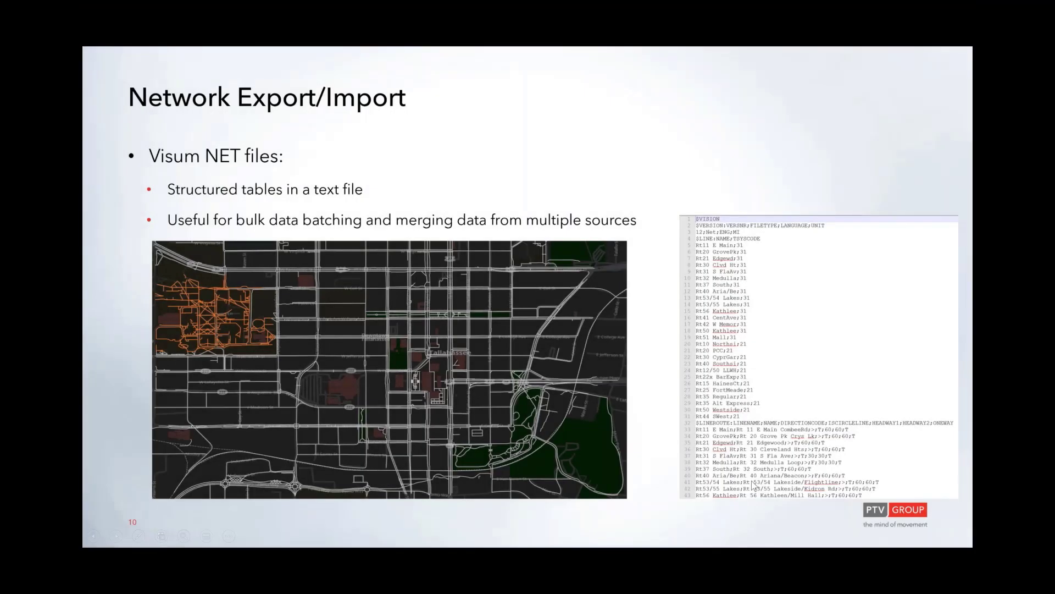
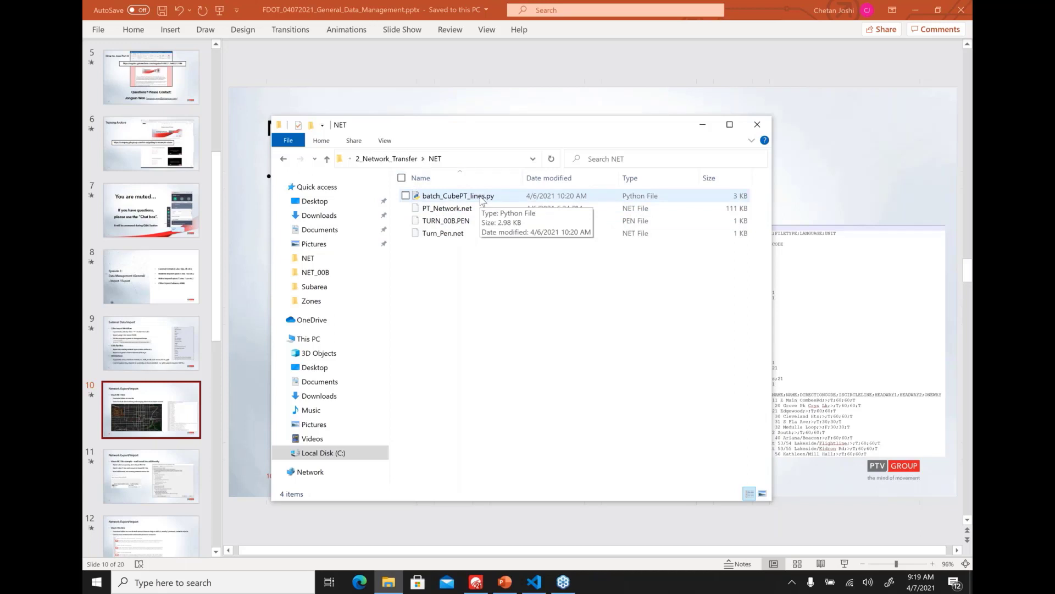
# Open PT_Network.net from the NET folder of 2_Network_Transfer in Notepad++
pyautogui.moveTo(522, 177); pyautogui.dragTo(515, 177)
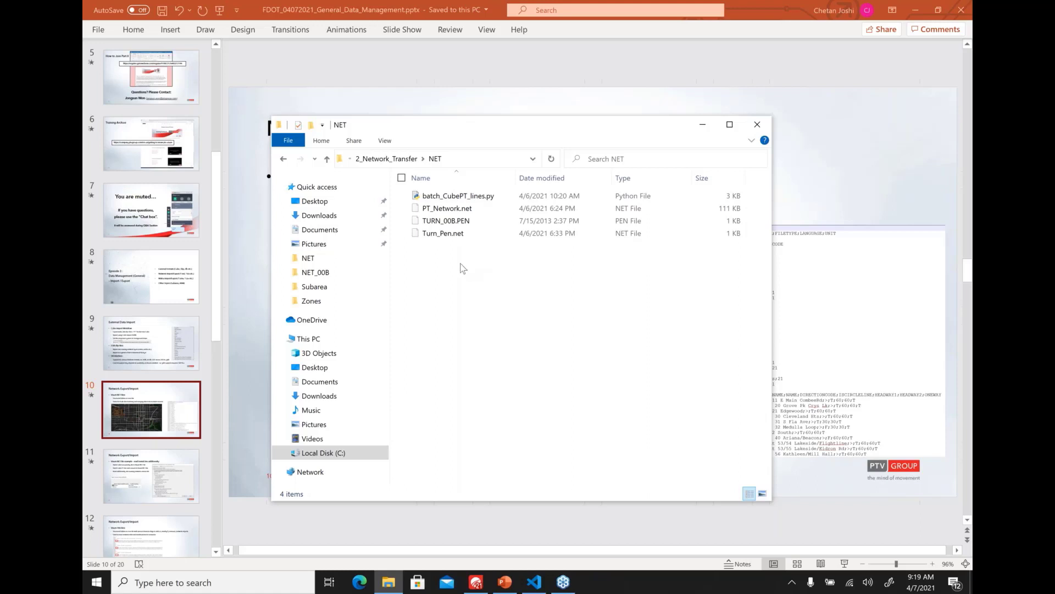
pyautogui.click(455, 211)
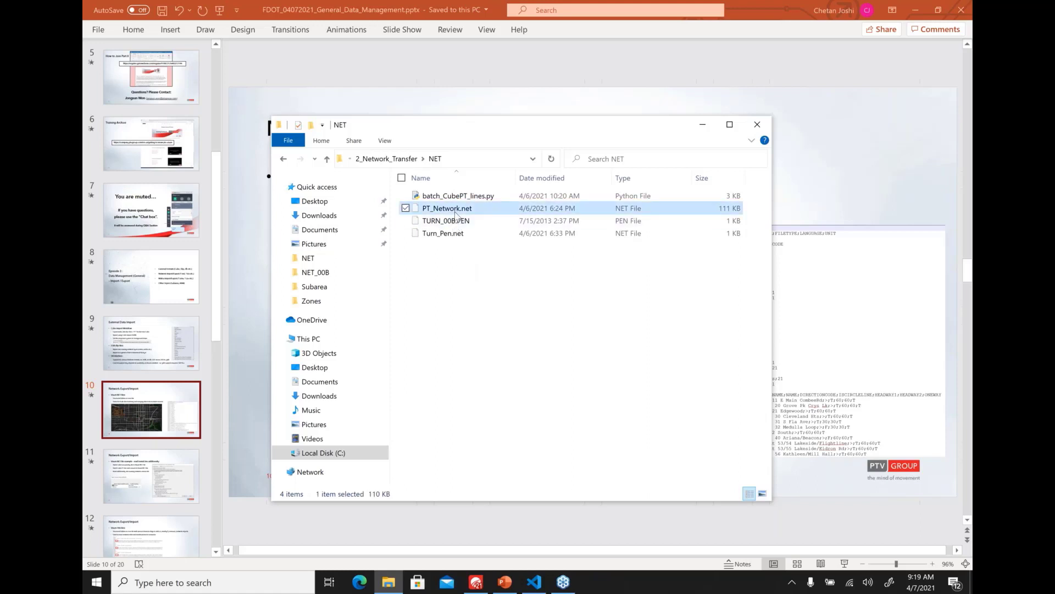
pyautogui.rightClick(456, 213)
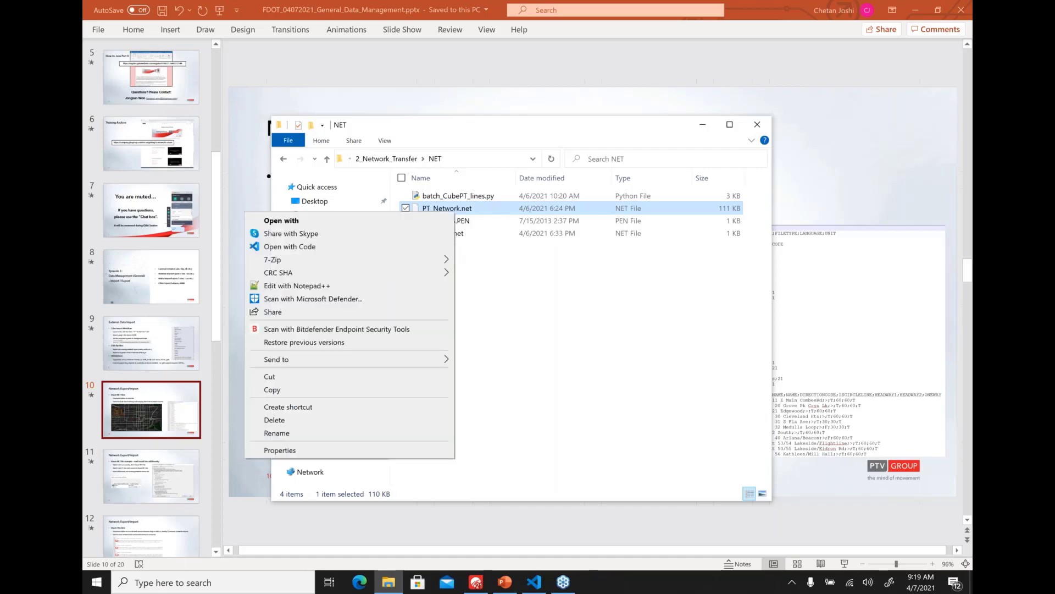
pyautogui.click(387, 284)
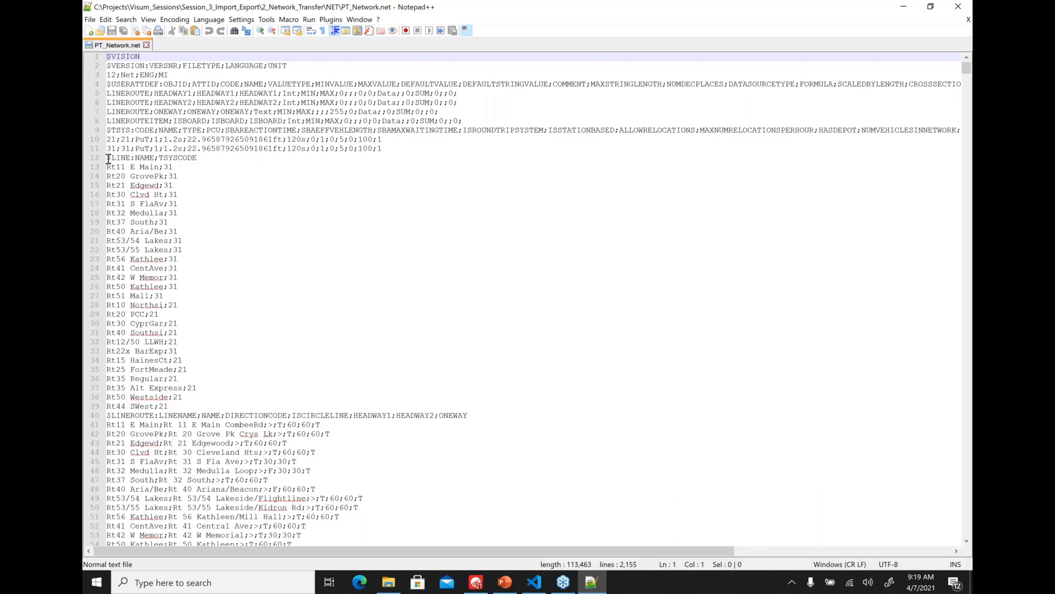
# Examine the LINE, LINEROUTE and LINEROUTEITEM tables in PT_Network.net, and close Notepad++
pyautogui.moveTo(107, 158); pyautogui.dragTo(182, 351)
pyautogui.moveTo(206, 385); pyautogui.dragTo(168, 406)
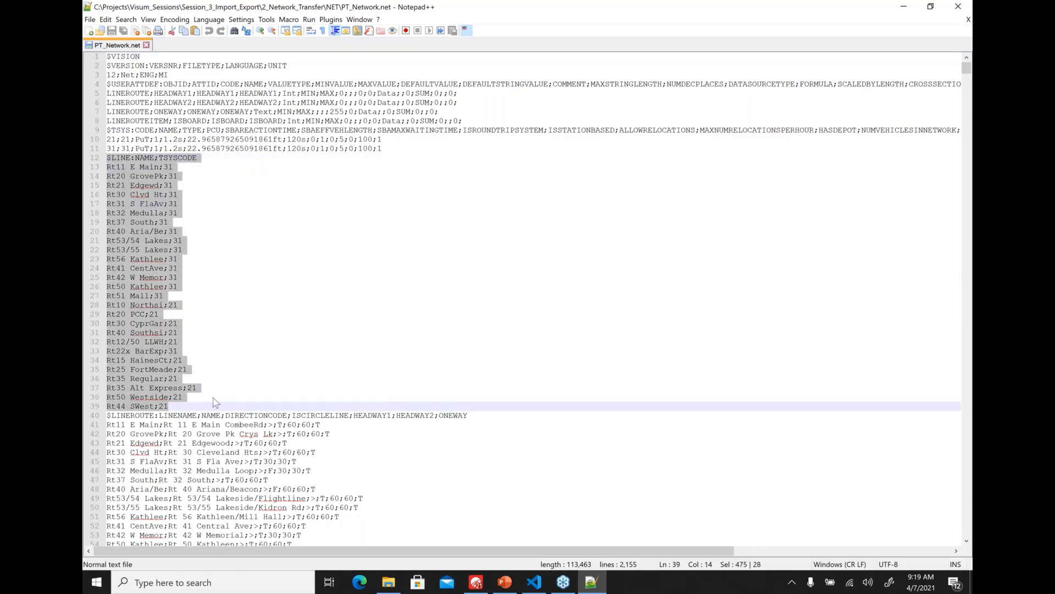
pyautogui.scroll(-8, 109, 195)
pyautogui.moveTo(107, 194); pyautogui.dragTo(329, 440)
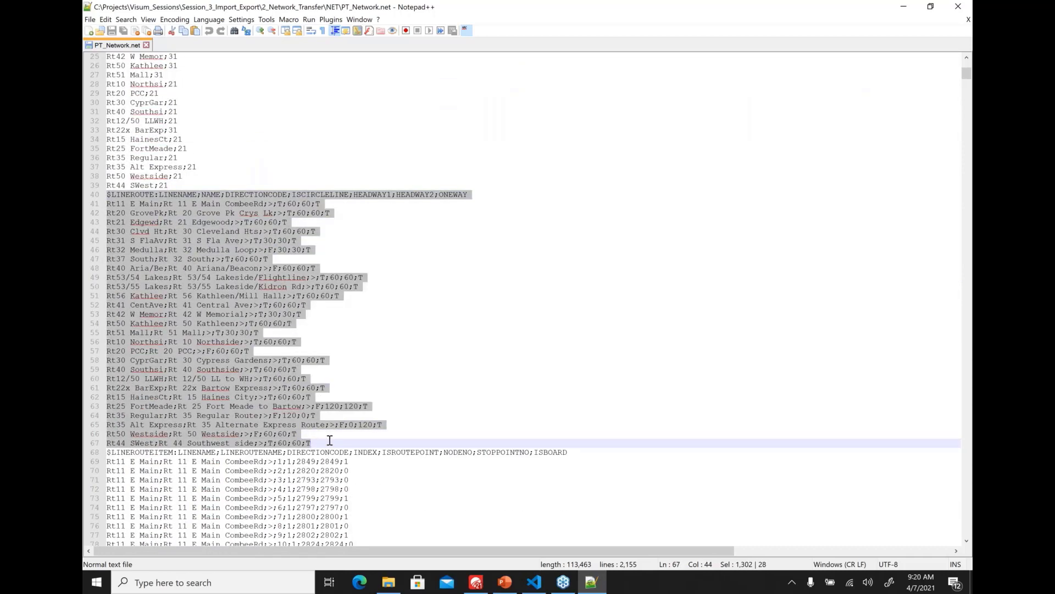
pyautogui.scroll(-13, 330, 441)
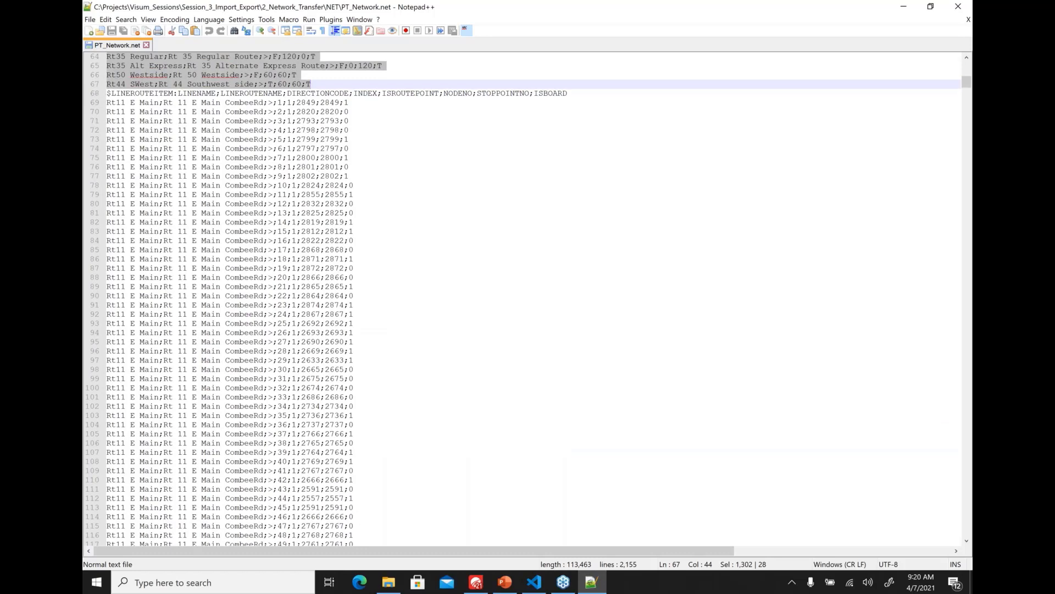
pyautogui.moveTo(106, 93); pyautogui.dragTo(358, 504)
pyautogui.scroll(9, 361, 503)
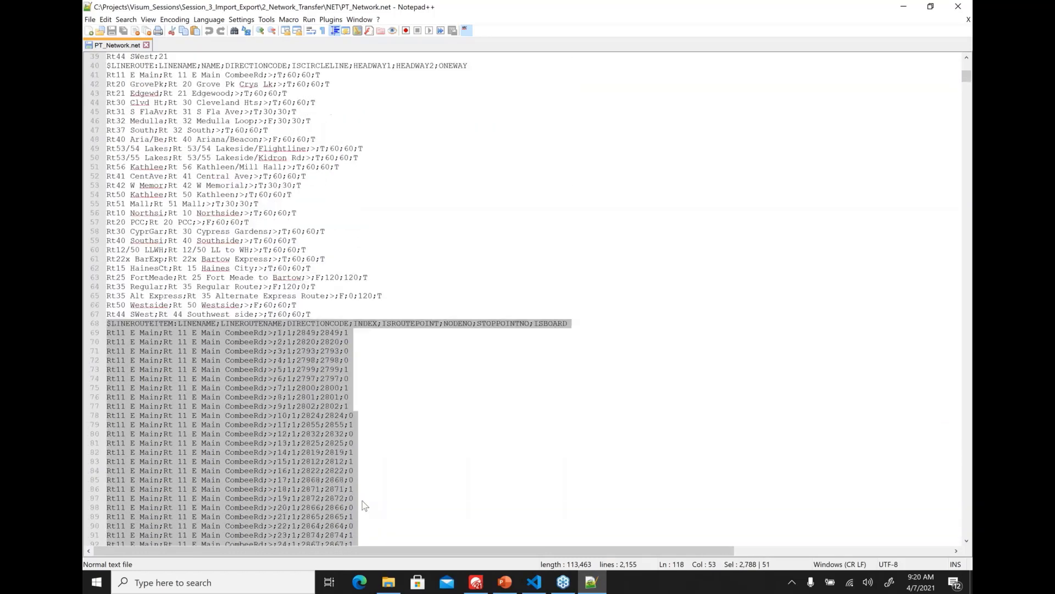
pyautogui.scroll(1, 363, 504)
pyautogui.click(966, 11)
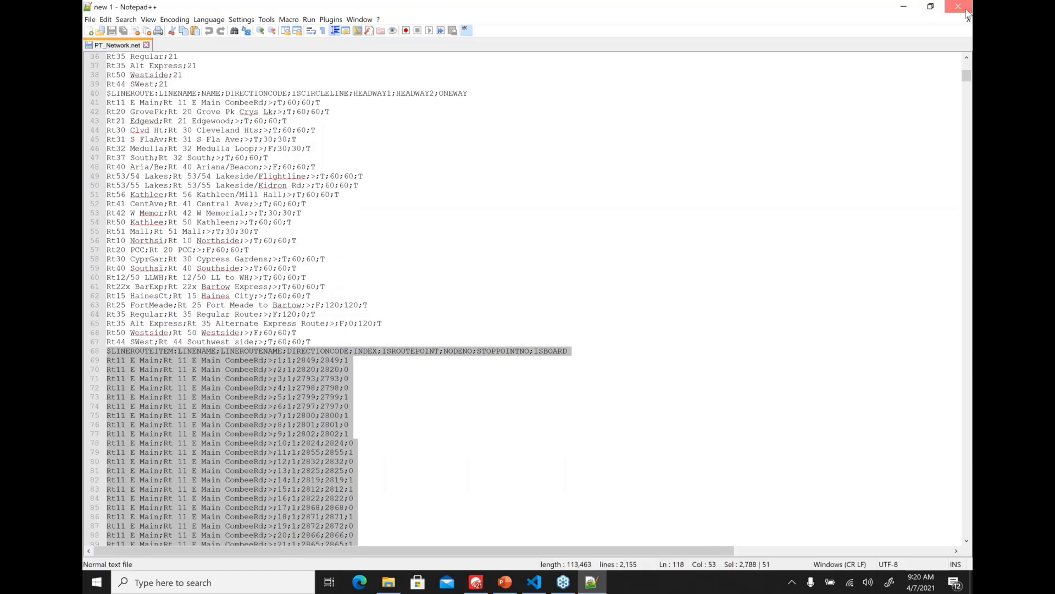
pyautogui.click(966, 12)
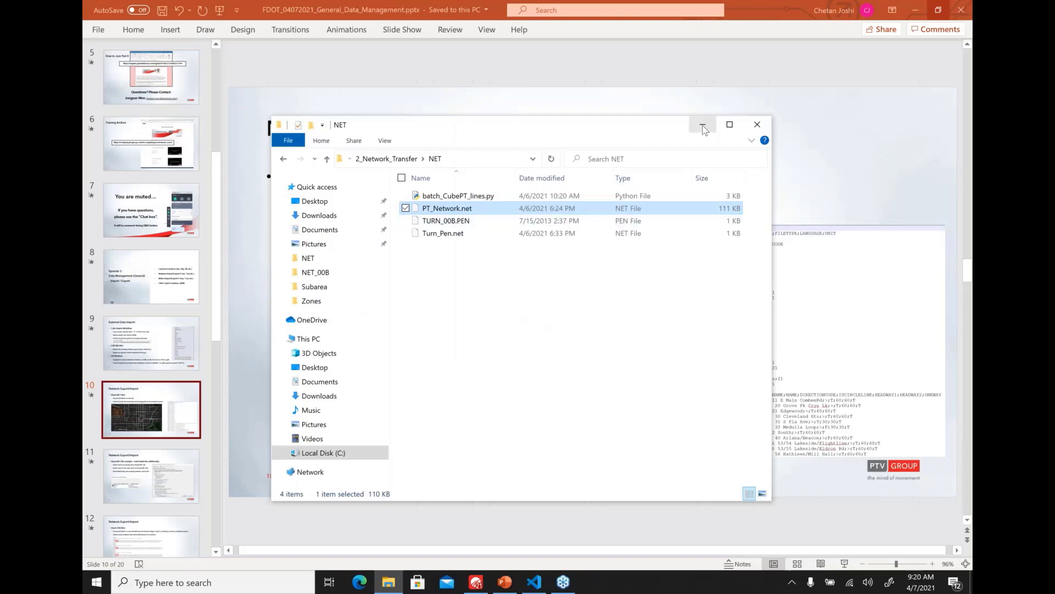
# Switch back to PTV Visum and hide the POIs in the network view
pyautogui.click(477, 584)
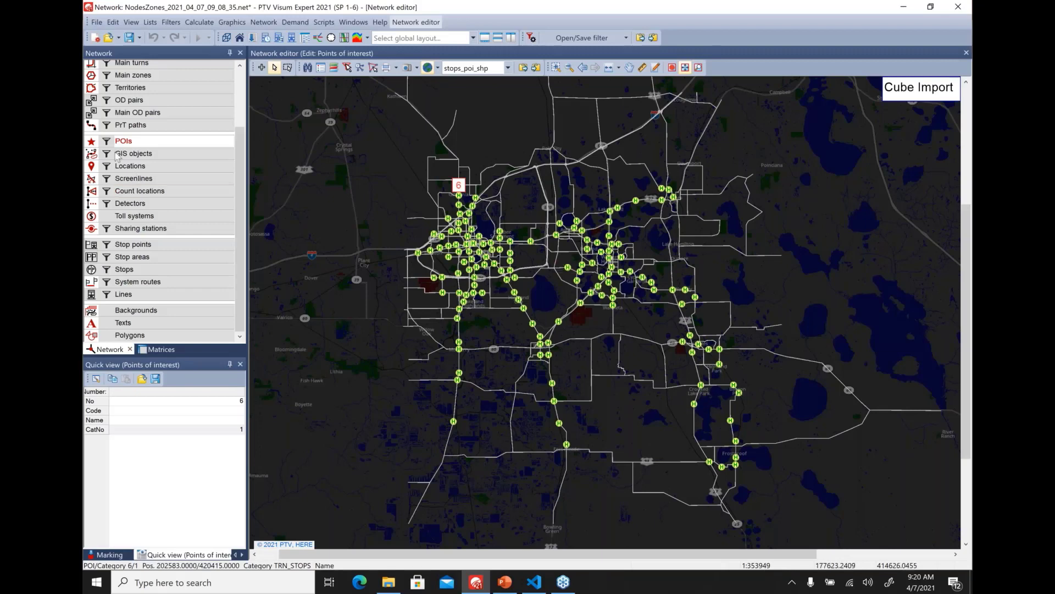
pyautogui.click(91, 142)
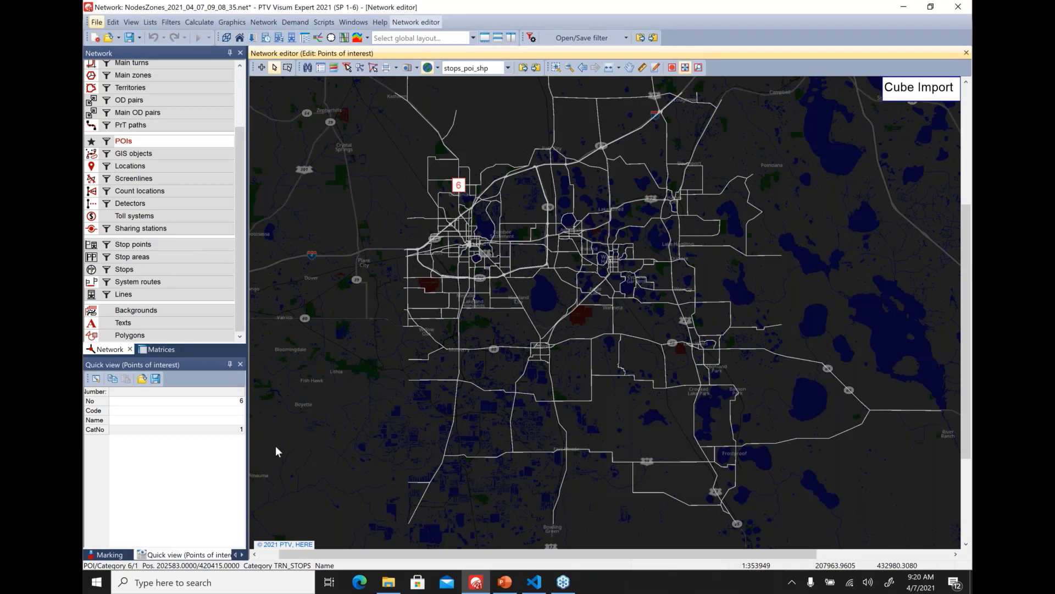
# Open PT_Network.net from the NET folder as a network file without saving the current changes
pyautogui.click(389, 581)
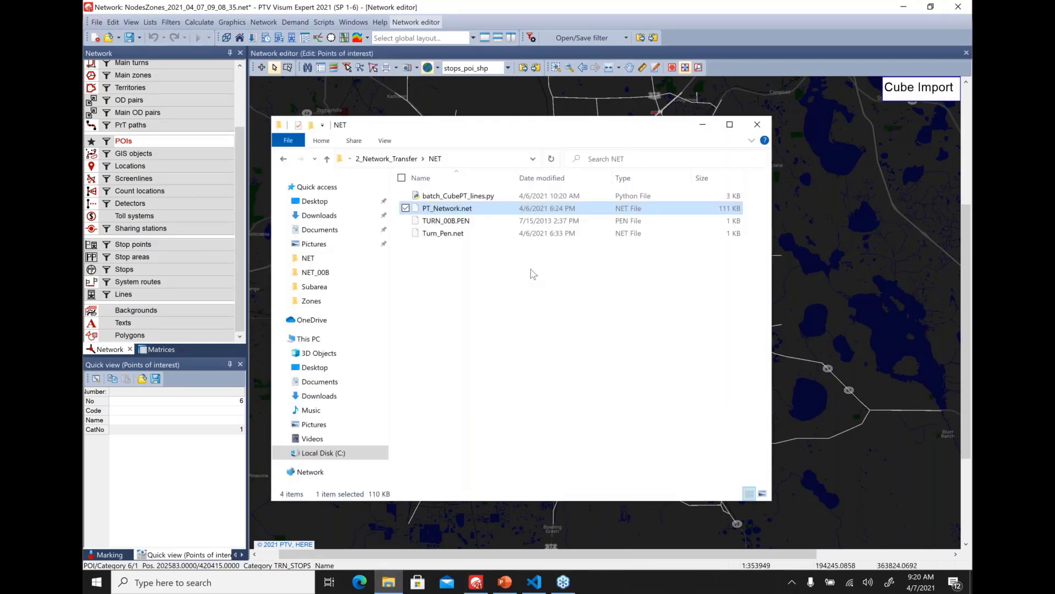
pyautogui.moveTo(574, 126); pyautogui.dragTo(833, 115)
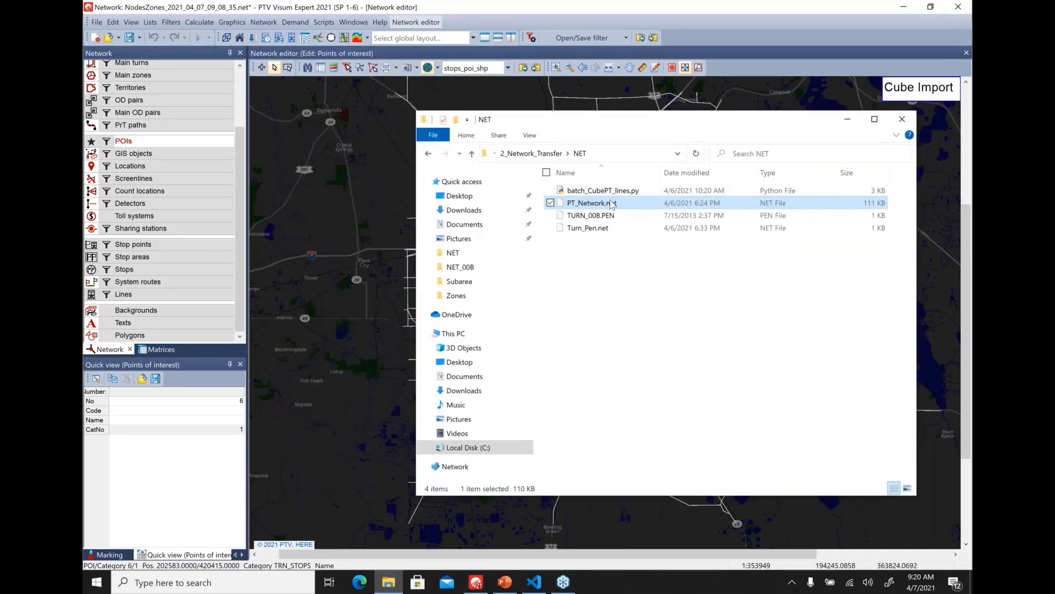
pyautogui.click(97, 22)
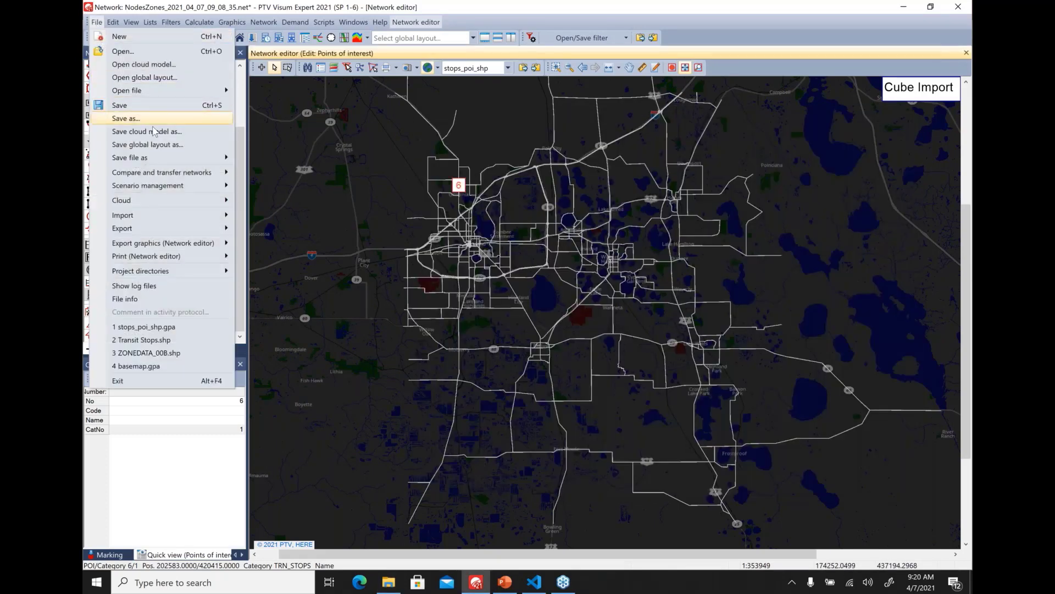
pyautogui.moveTo(167, 92)
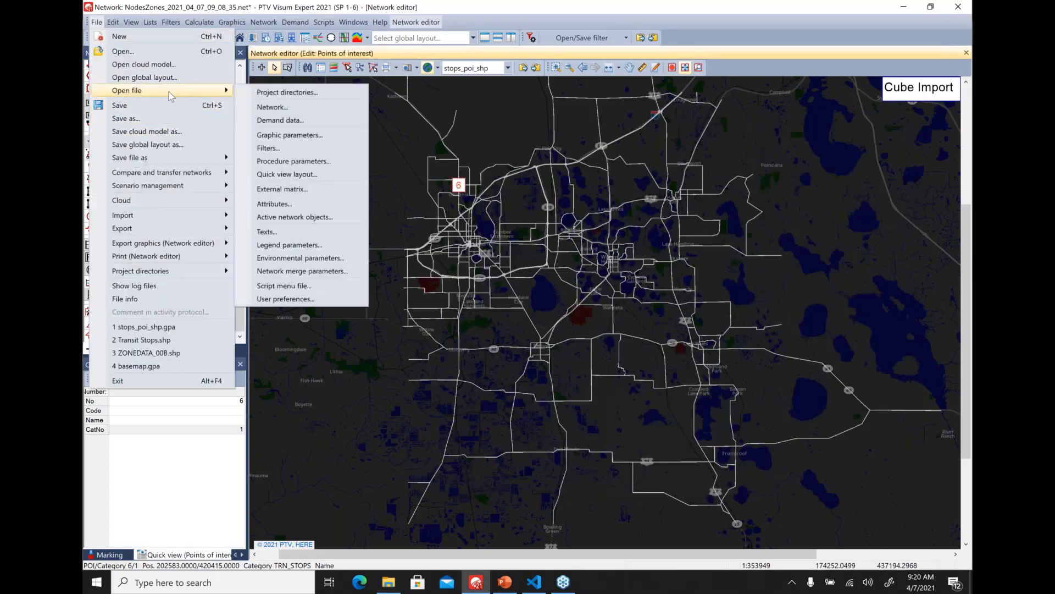
pyautogui.click(315, 110)
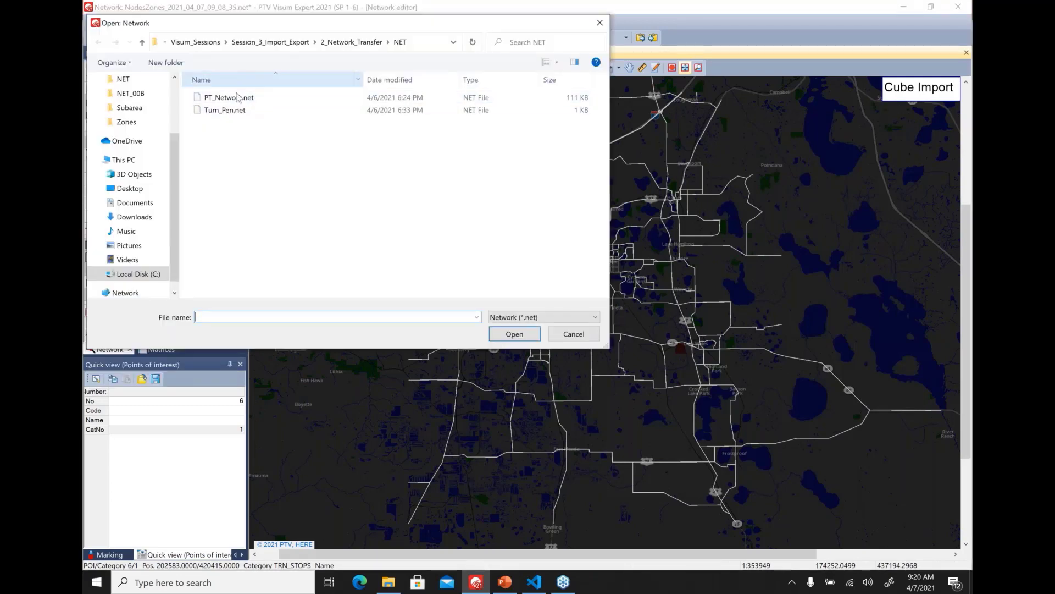
pyautogui.click(231, 98)
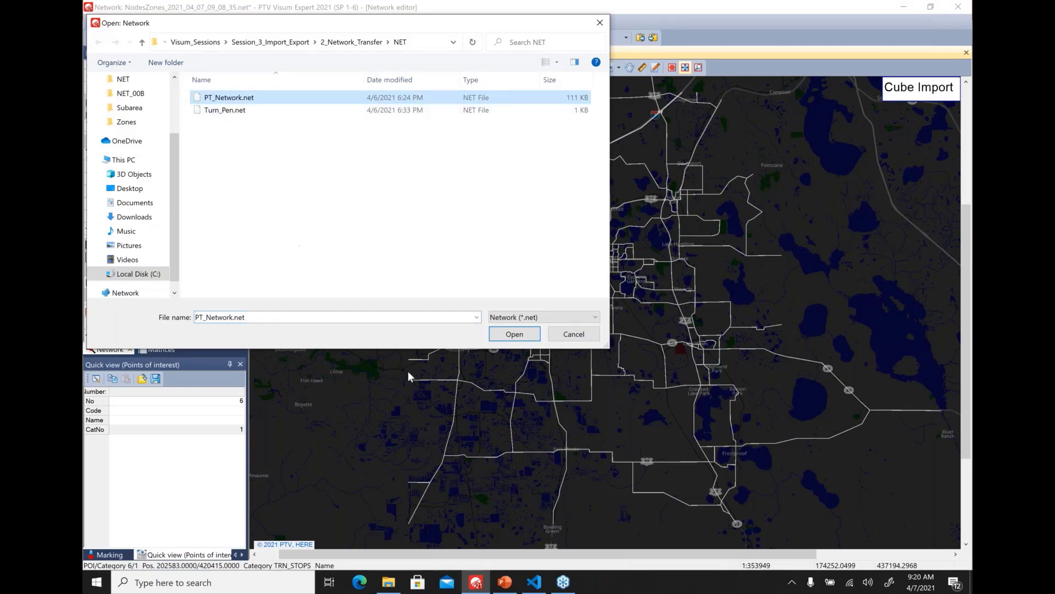
pyautogui.click(508, 335)
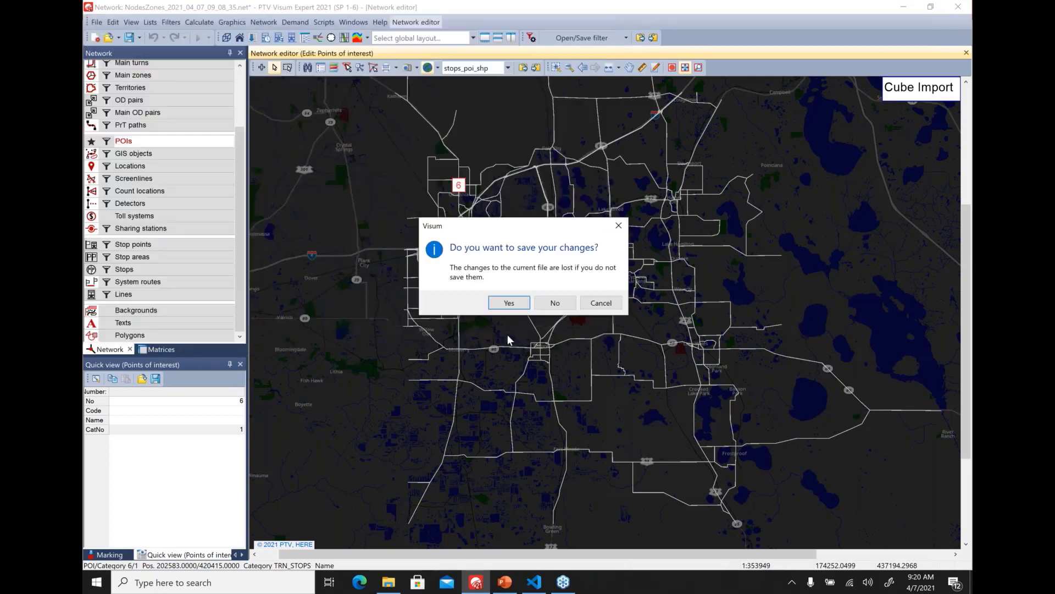
pyautogui.click(554, 302)
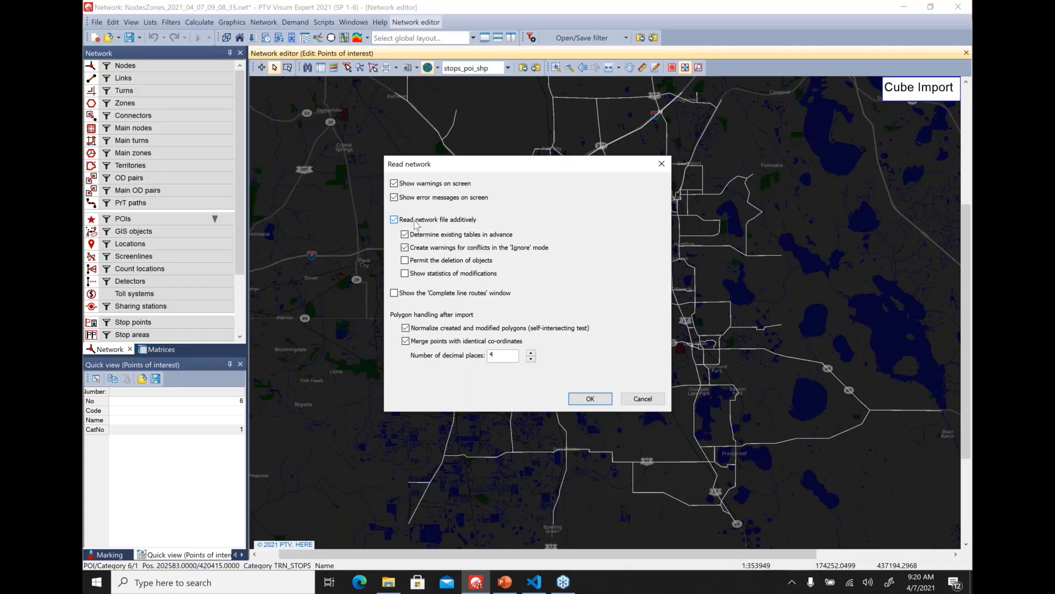
# Read the network file additively with the 'Complete line routes' window enabled, keeping conflict handling at Ignore for the editable tables
pyautogui.click(394, 292)
pyautogui.click(585, 399)
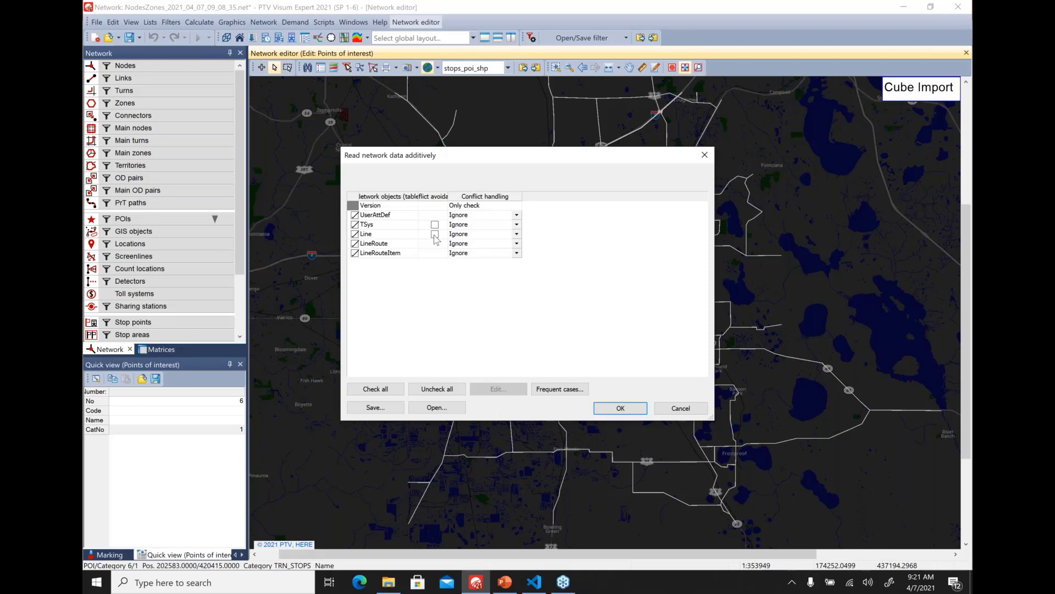
pyautogui.click(520, 214)
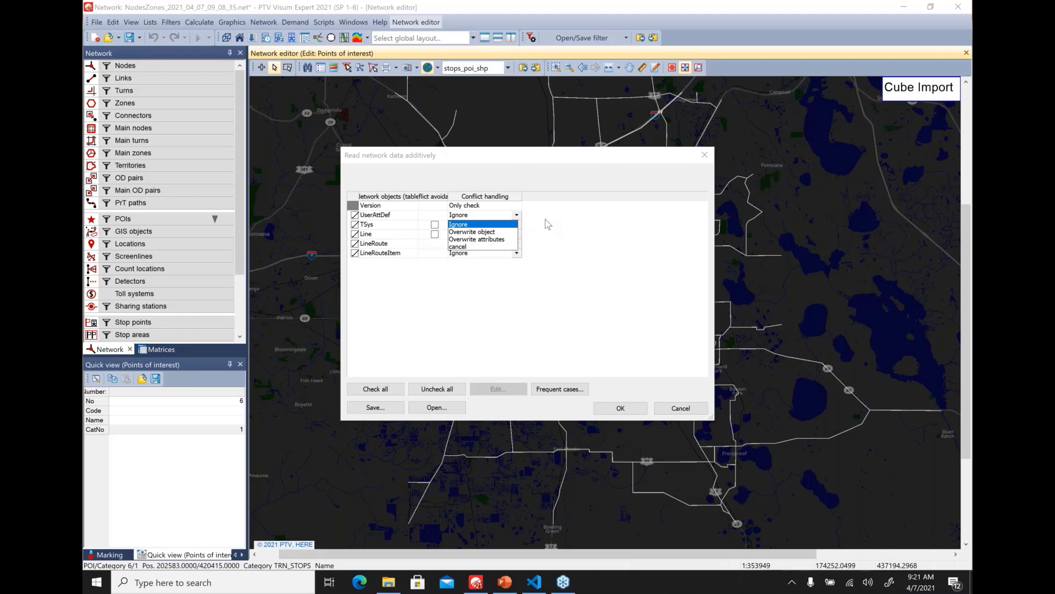
pyautogui.click(546, 222)
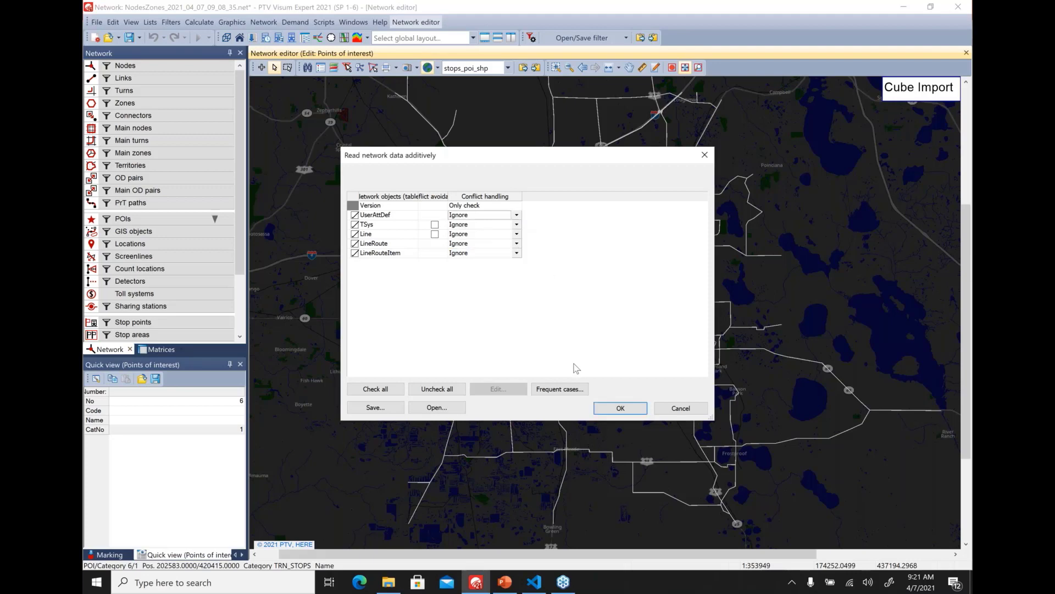
pyautogui.click(630, 413)
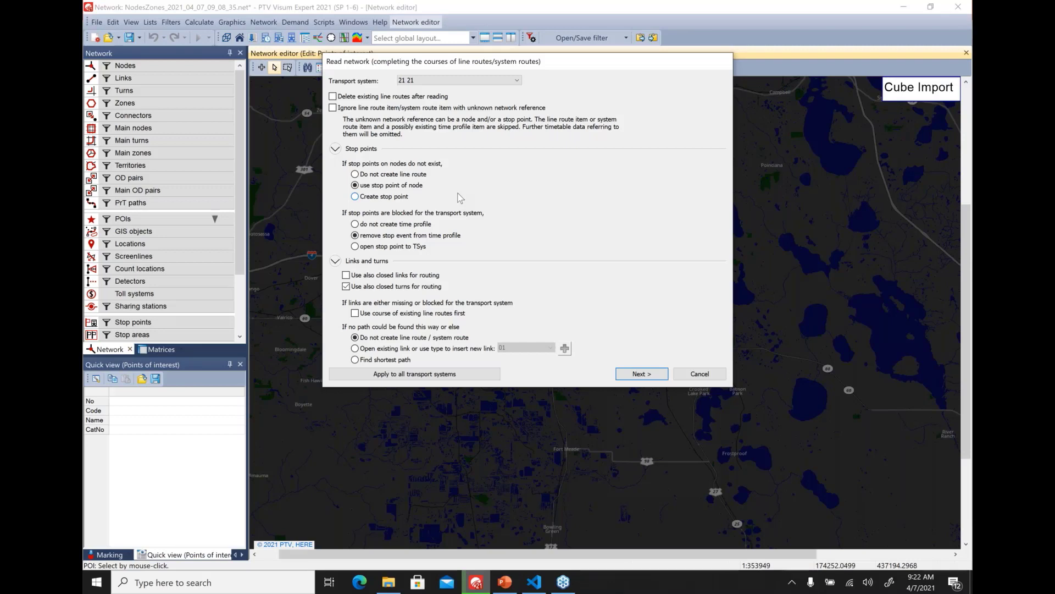
# Set line route completion to create stop points, open them to the TSys and use closed links for routing, applied to all transport systems
pyautogui.click(355, 197)
pyautogui.click(396, 246)
pyautogui.moveTo(591, 63); pyautogui.dragTo(596, 63)
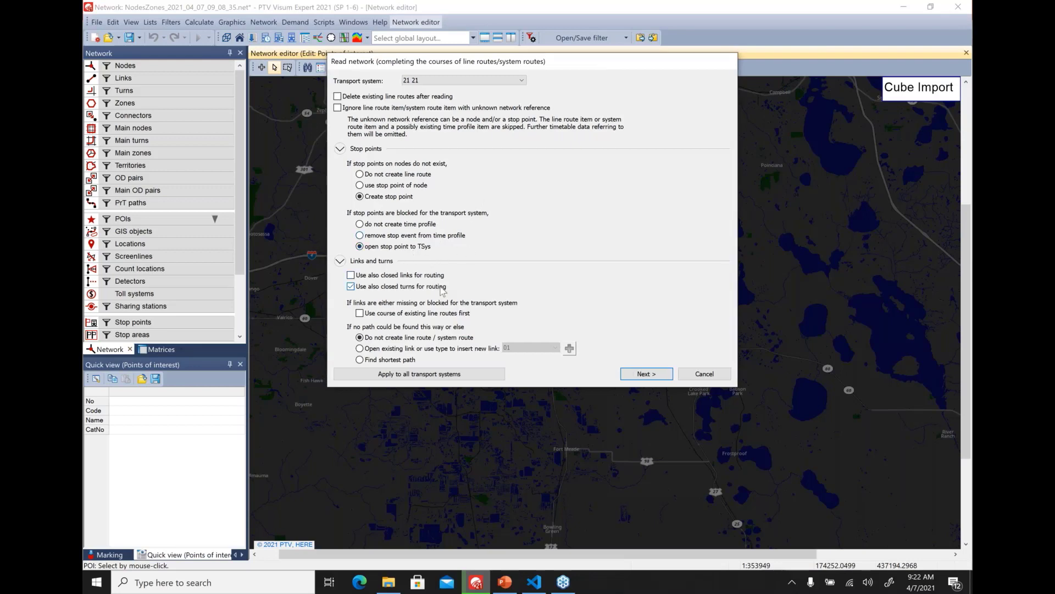
pyautogui.click(351, 275)
pyautogui.click(522, 81)
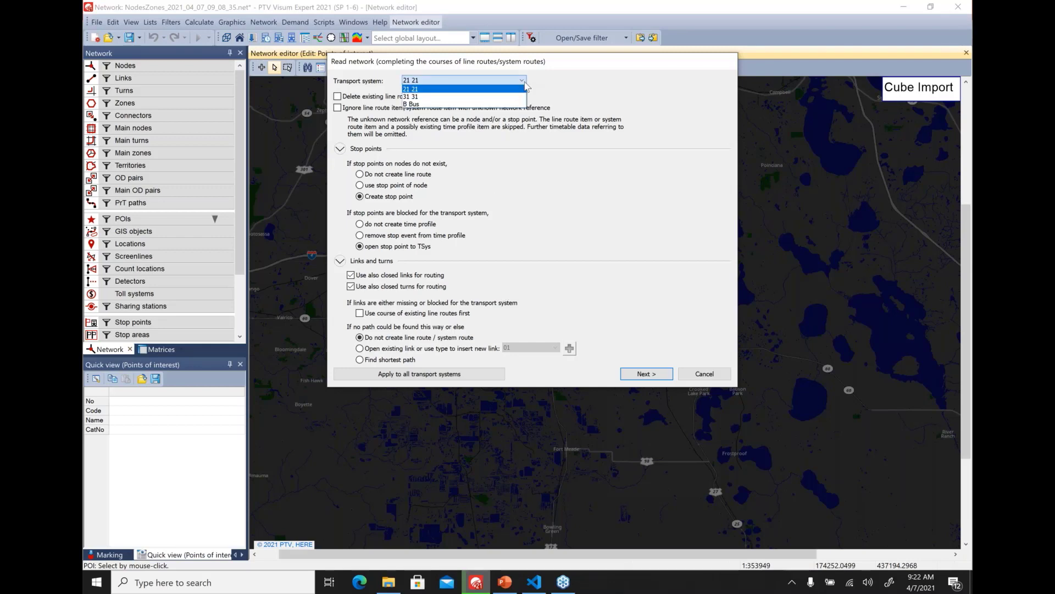
pyautogui.click(524, 82)
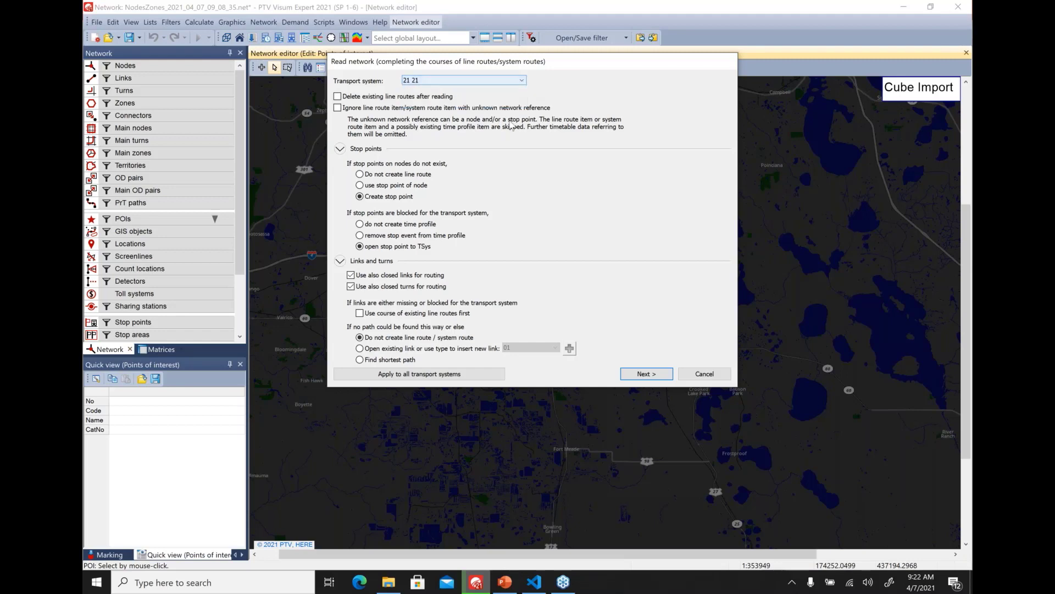
pyautogui.click(412, 378)
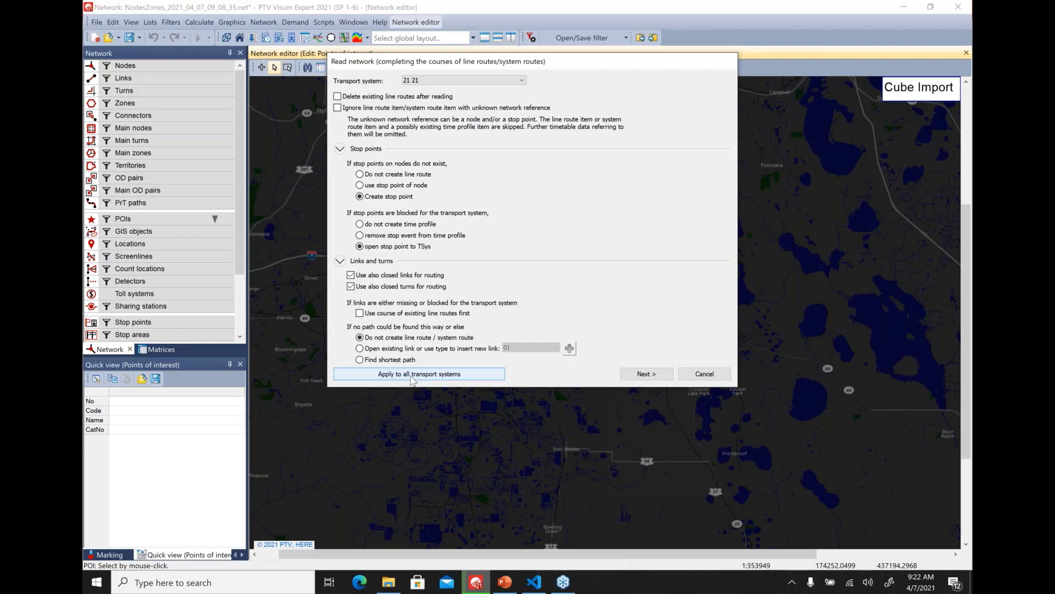
pyautogui.click(641, 375)
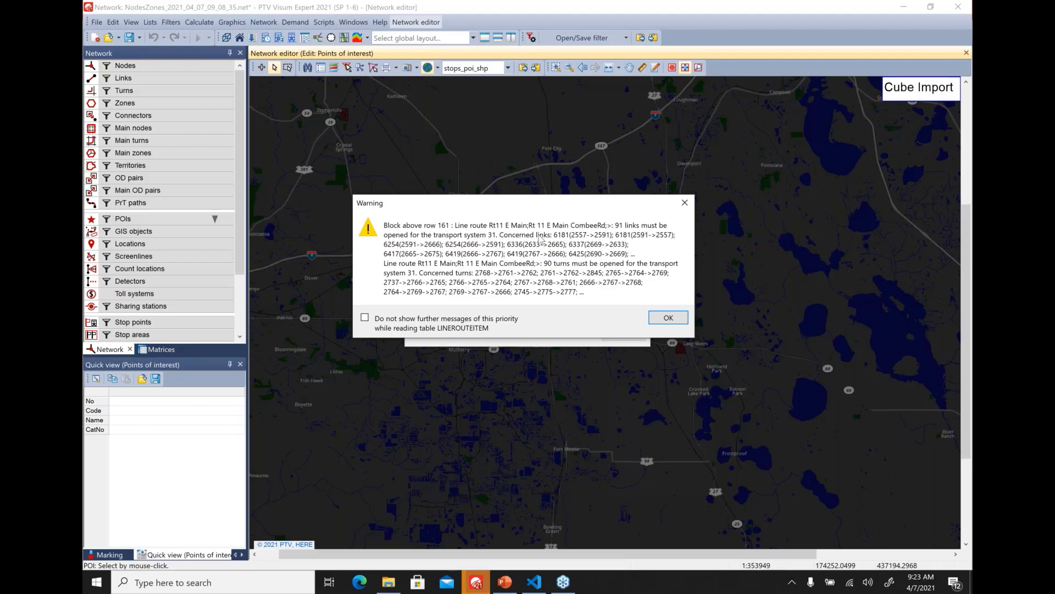
# Suppress further LINEROUTEITEM warnings and confirm opening the required links and turns for all line routes
pyautogui.click(365, 317)
pyautogui.click(663, 319)
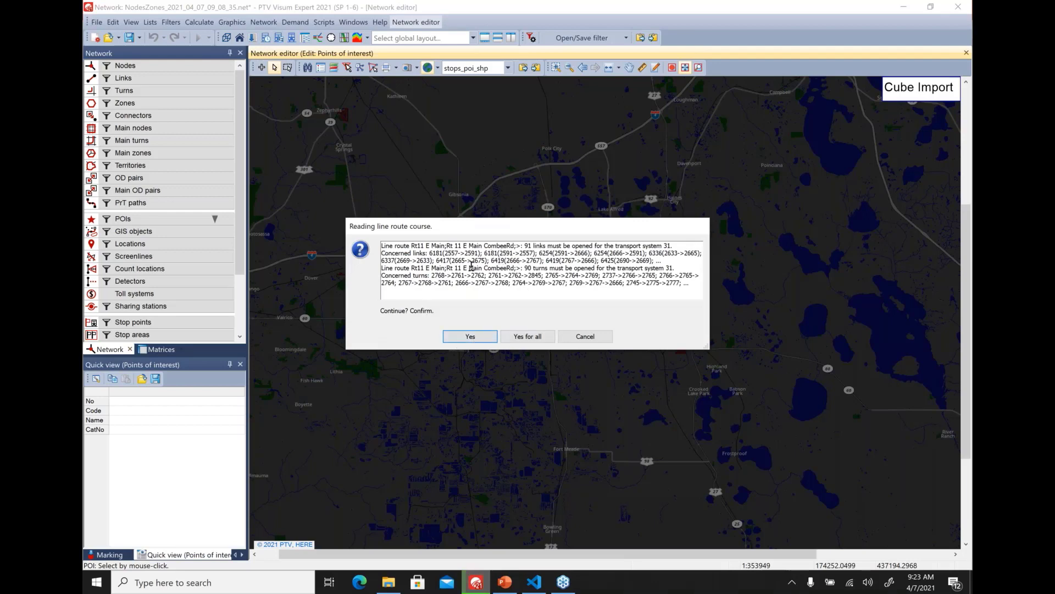
pyautogui.click(516, 337)
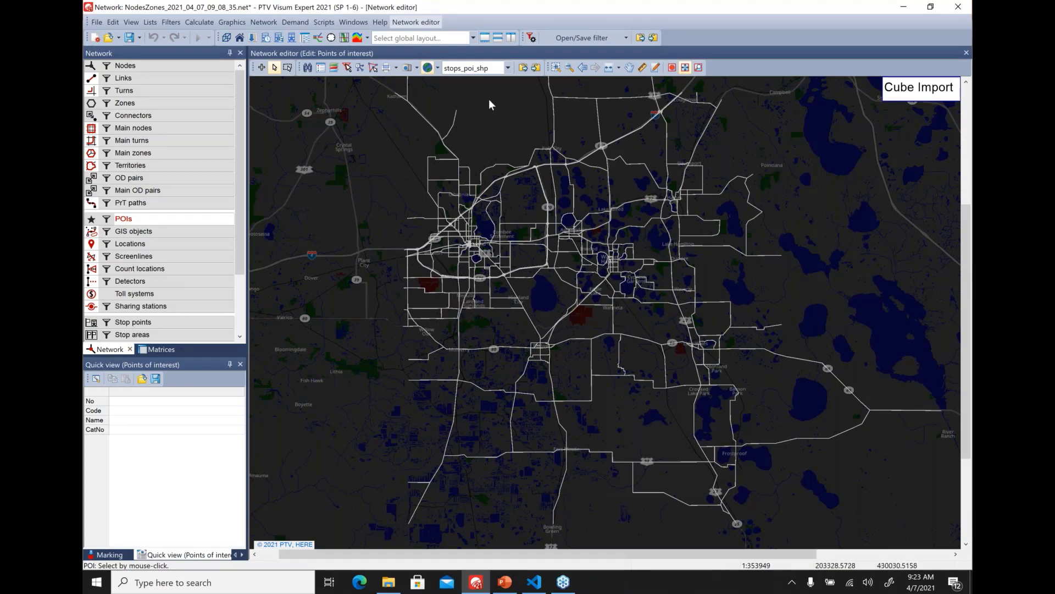
# Apply the transit_lines graphic parameters to the network view and hide the POIs
pyautogui.click(509, 70)
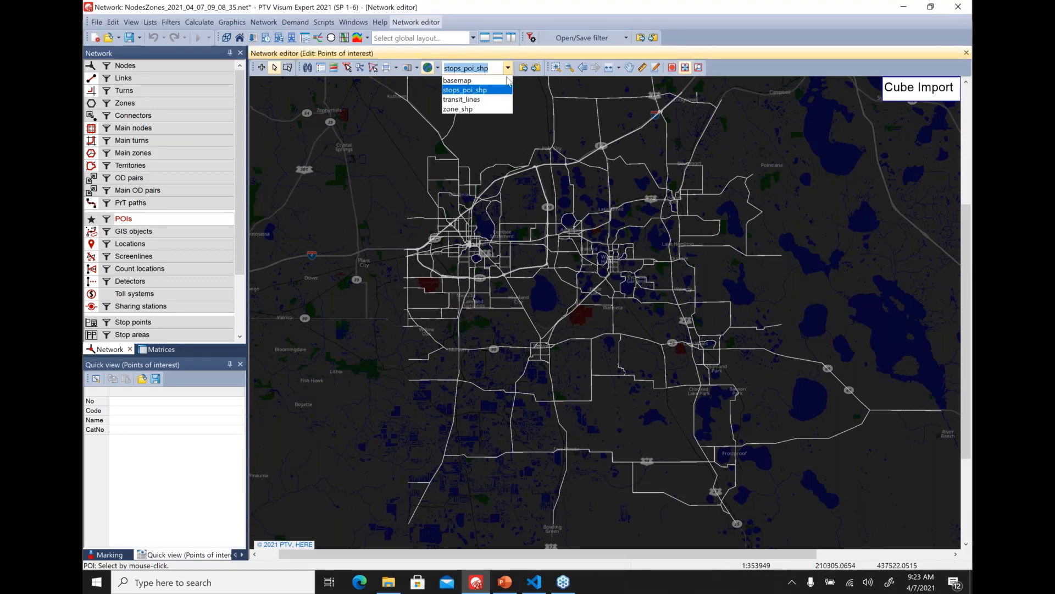
pyautogui.click(496, 102)
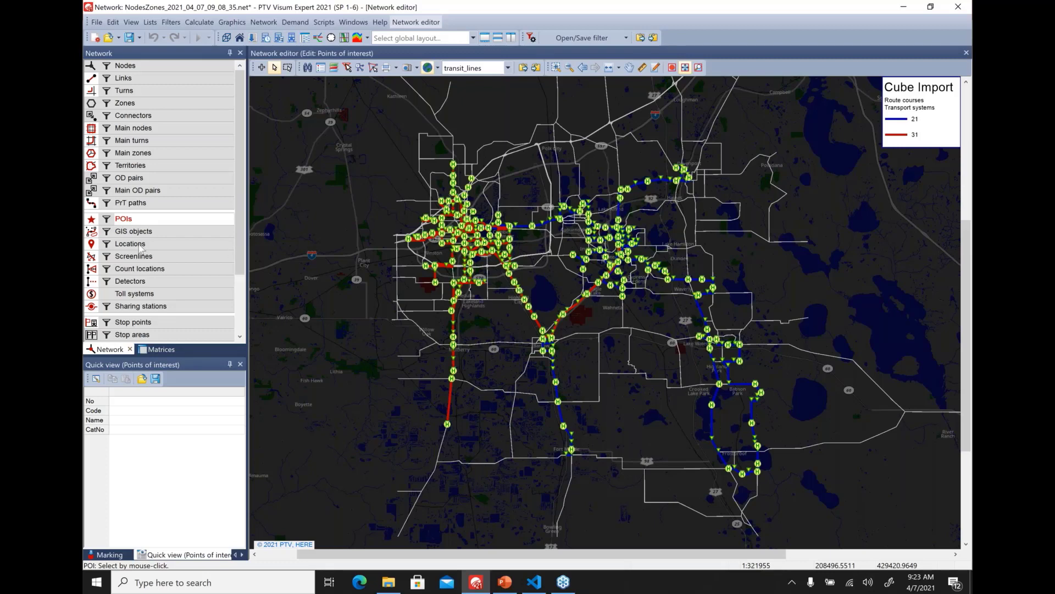
pyautogui.click(91, 219)
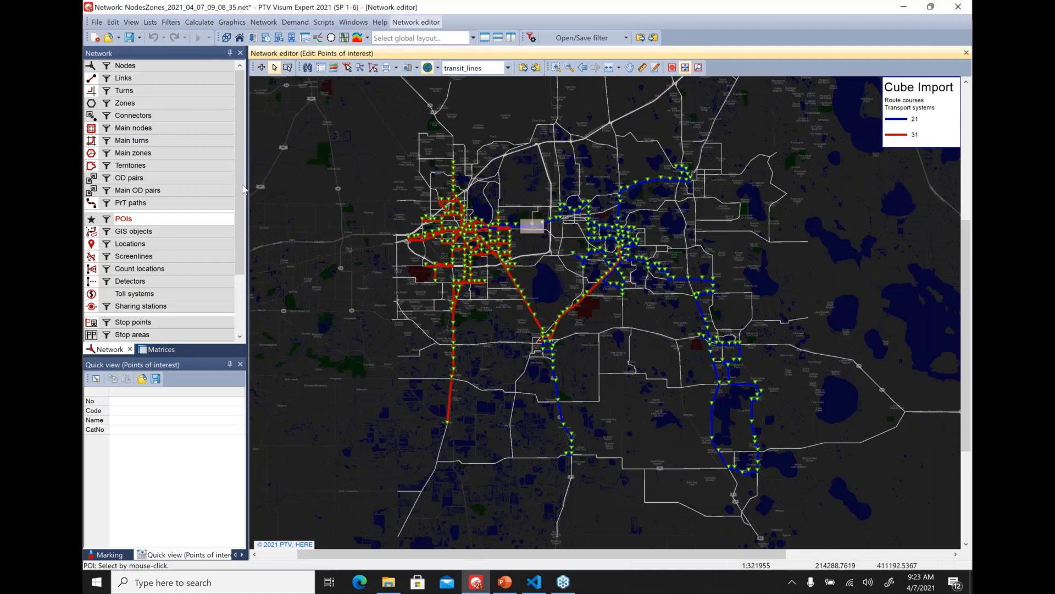
# Examine the imported line routes Rt 10 Northside and Rt 11 E Main CombeeRd by zooming to each in the network
pyautogui.scroll(-2, 172, 306)
pyautogui.click(165, 294)
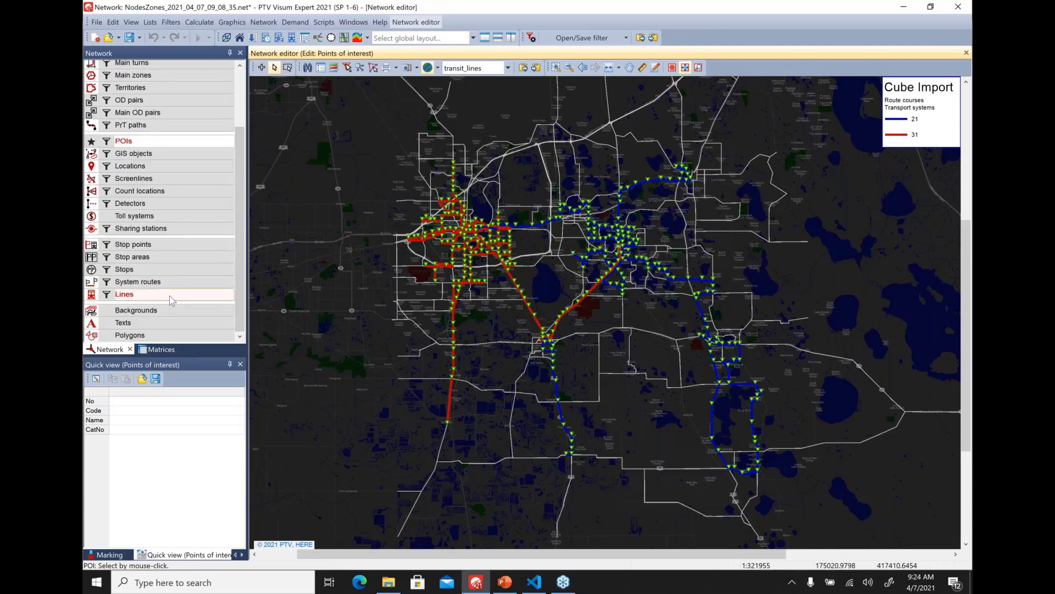
pyautogui.click(261, 152)
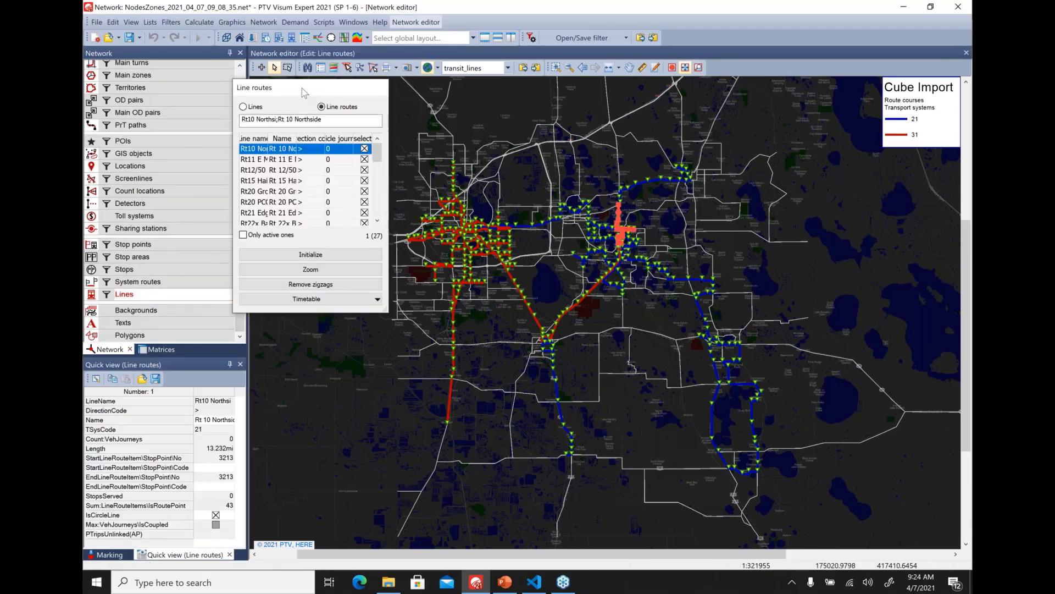
pyautogui.moveTo(267, 87); pyautogui.dragTo(205, 79)
pyautogui.click(227, 264)
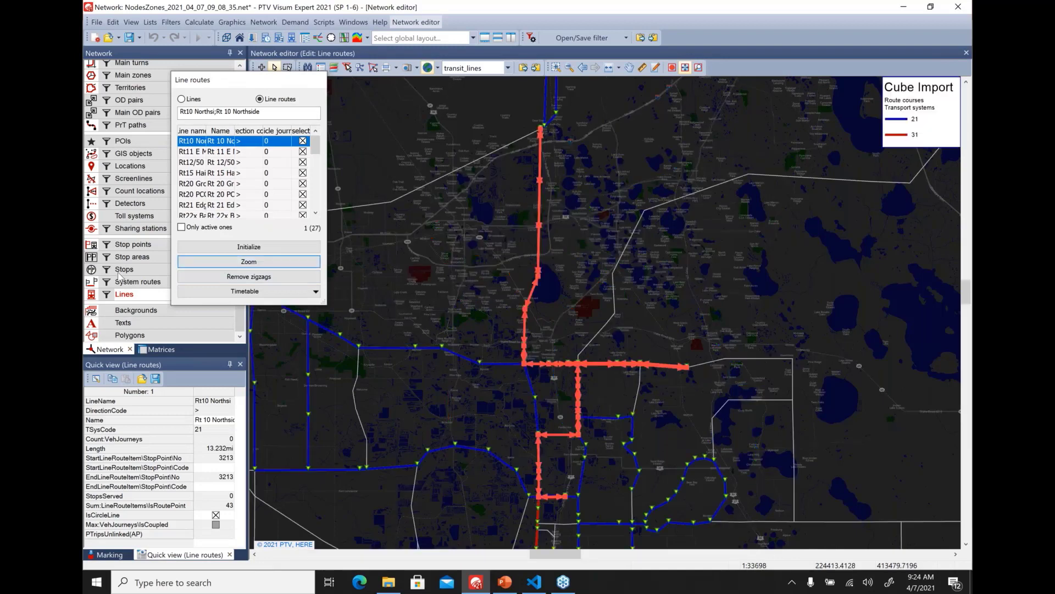
pyautogui.click(193, 152)
pyautogui.click(203, 262)
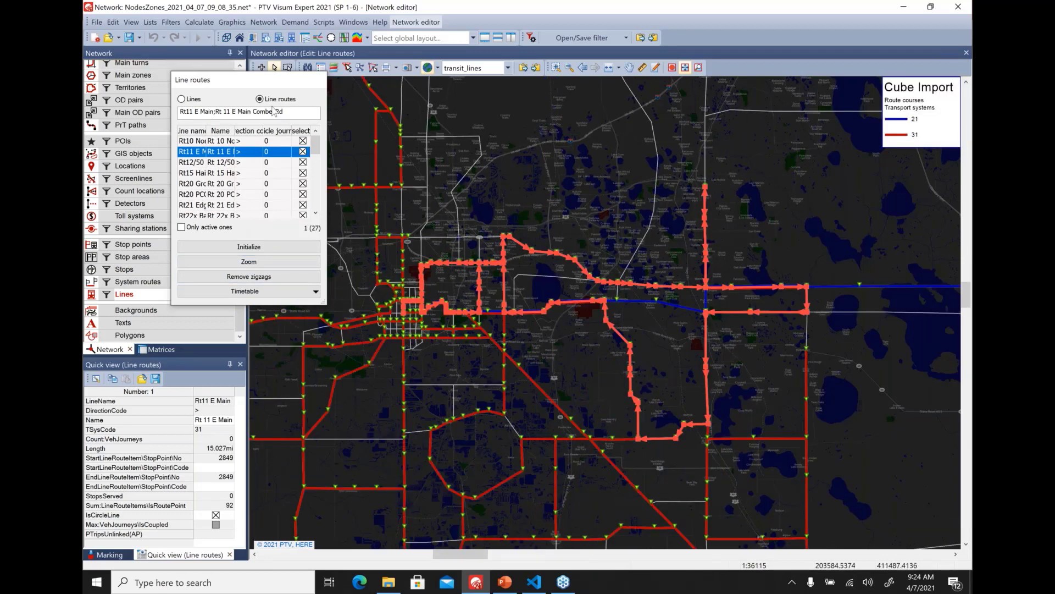
pyautogui.moveTo(233, 80); pyautogui.dragTo(321, 97)
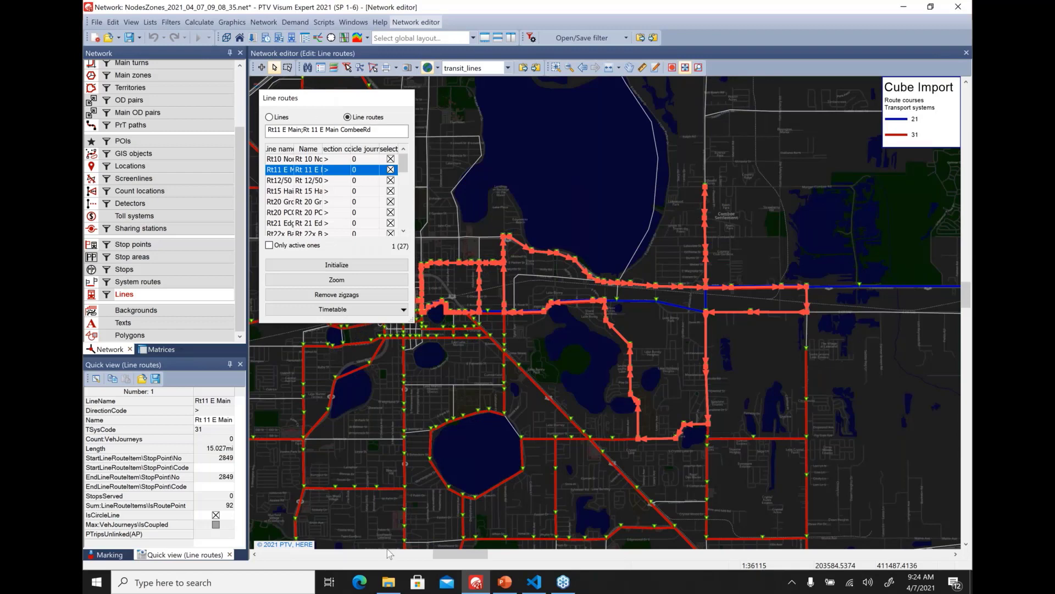
# Open the turn penalty file TURN_00B.PEN from the NET folder in Notepad++
pyautogui.click(388, 584)
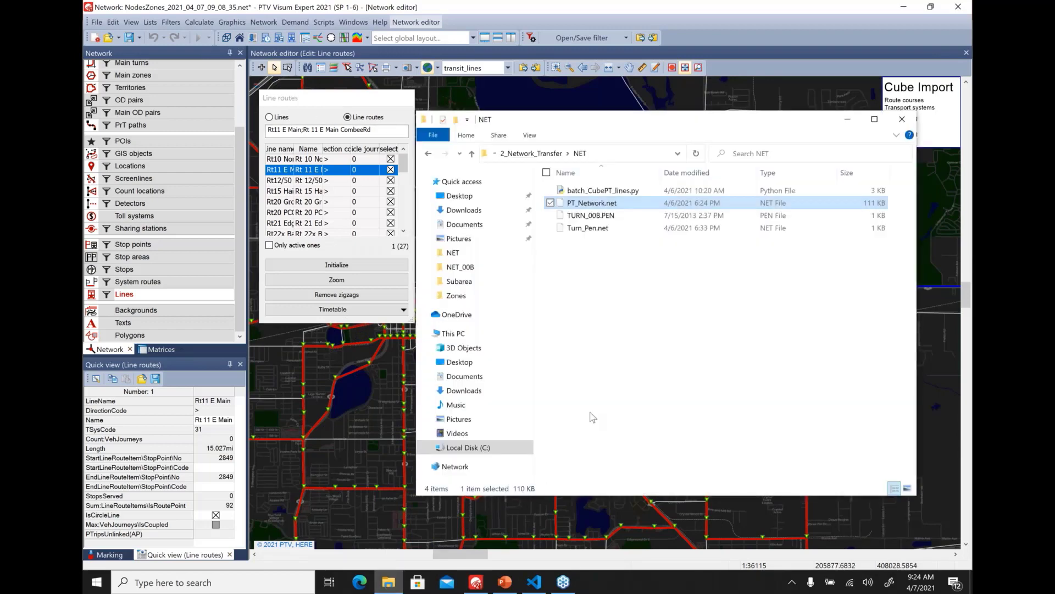
pyautogui.click(611, 234)
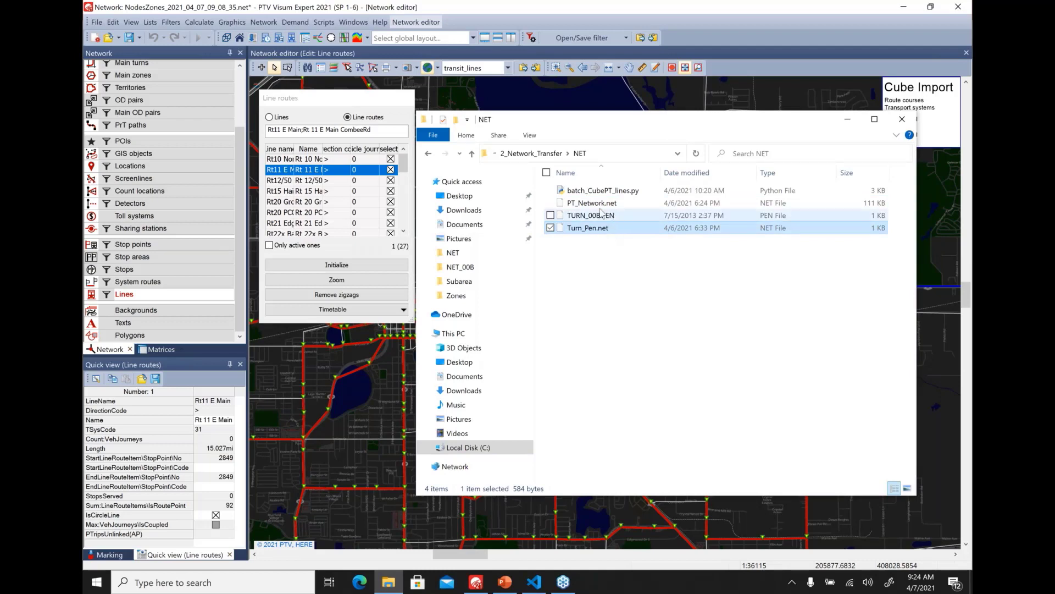
pyautogui.click(135, 75)
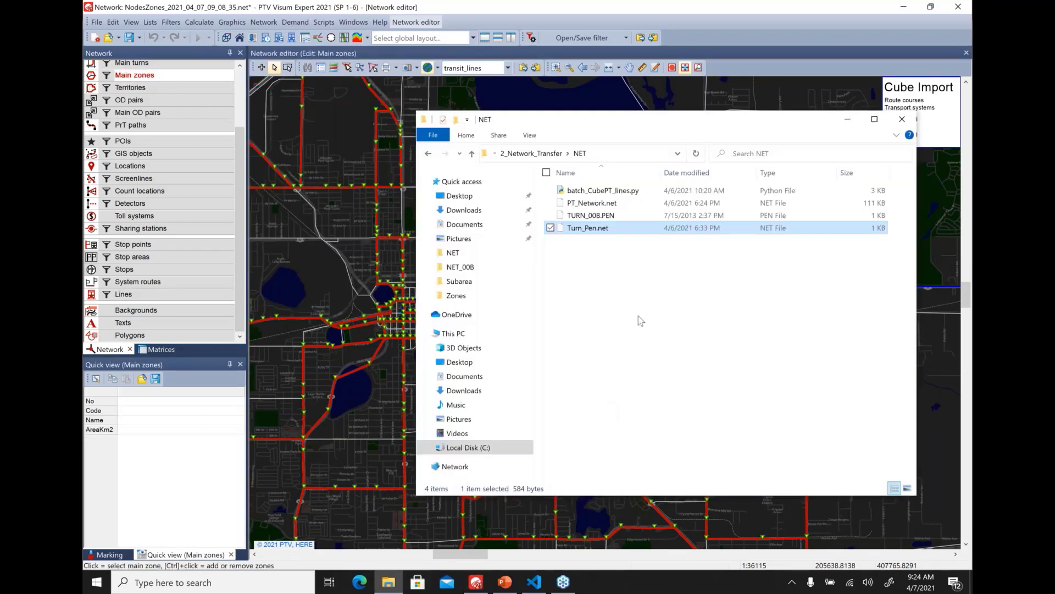
pyautogui.click(599, 216)
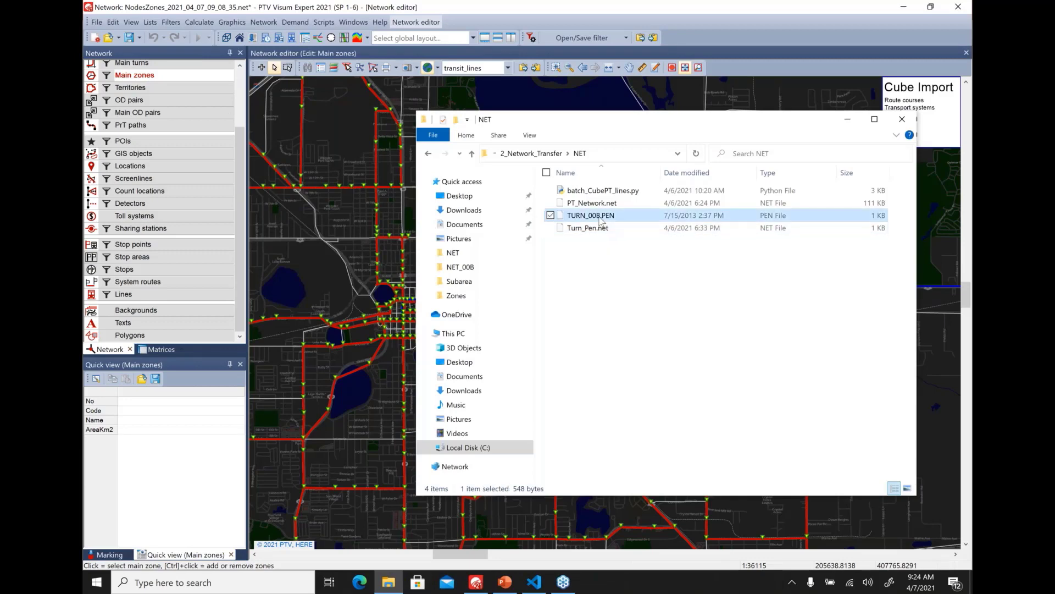
pyautogui.rightClick(600, 220)
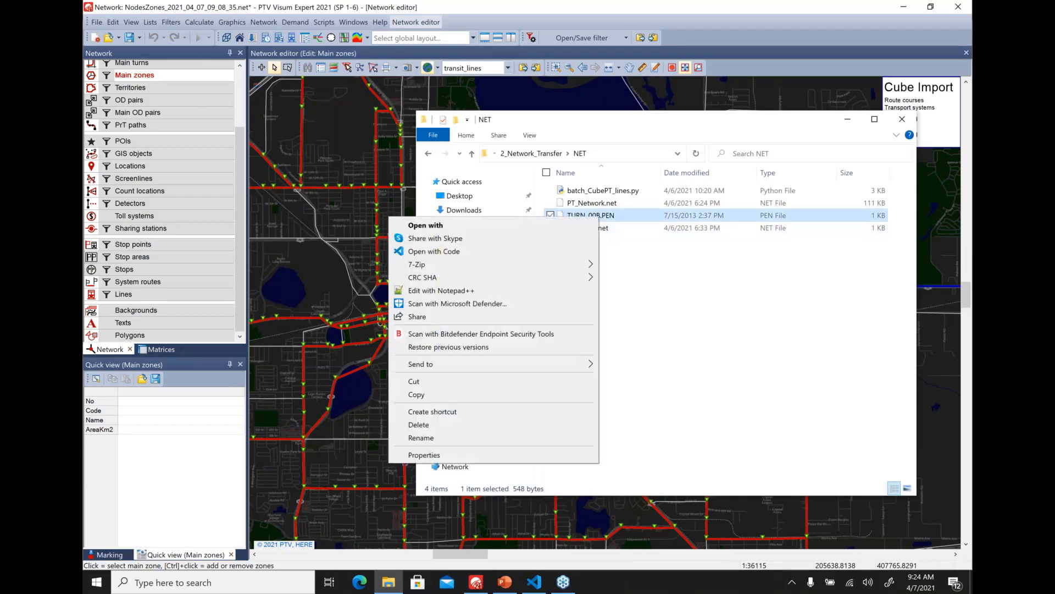
pyautogui.click(545, 289)
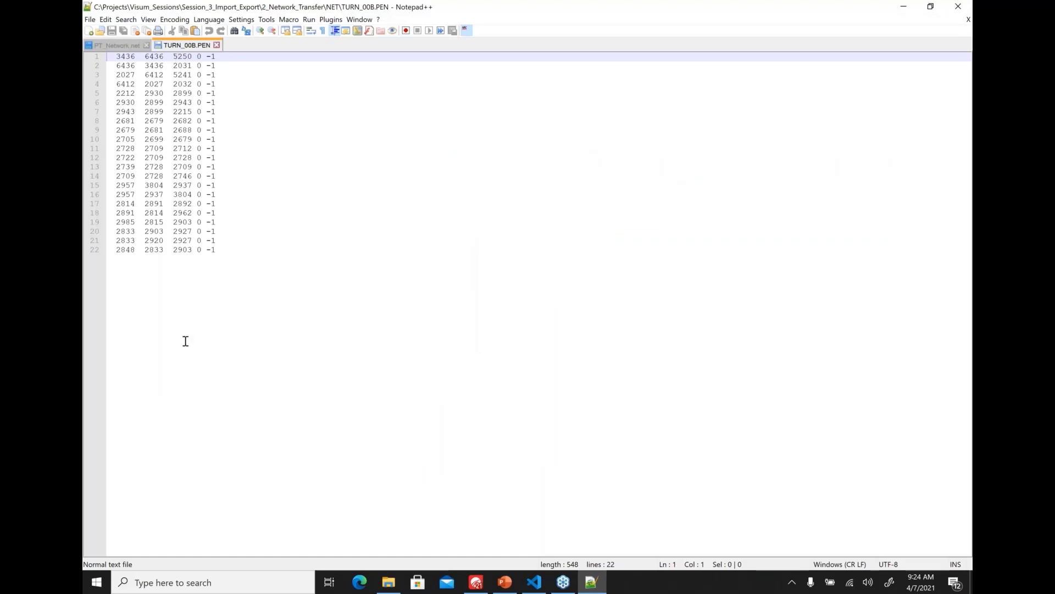
# Open Turn_Pen.net from the NET folder in Notepad++ and examine the node and TSYSSET attributes in the $TURN header
pyautogui.click(389, 584)
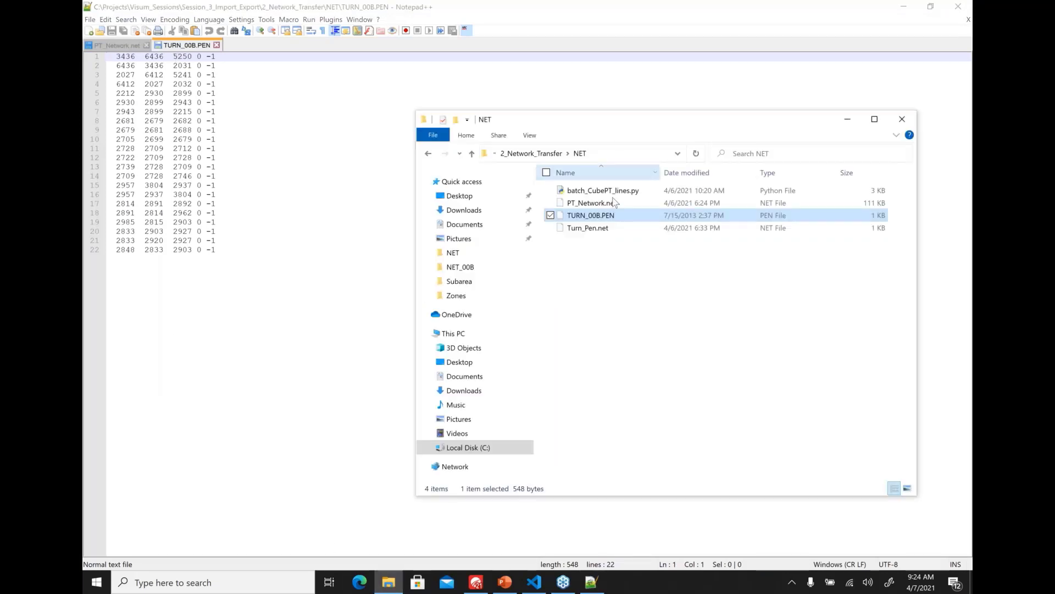
pyautogui.click(596, 233)
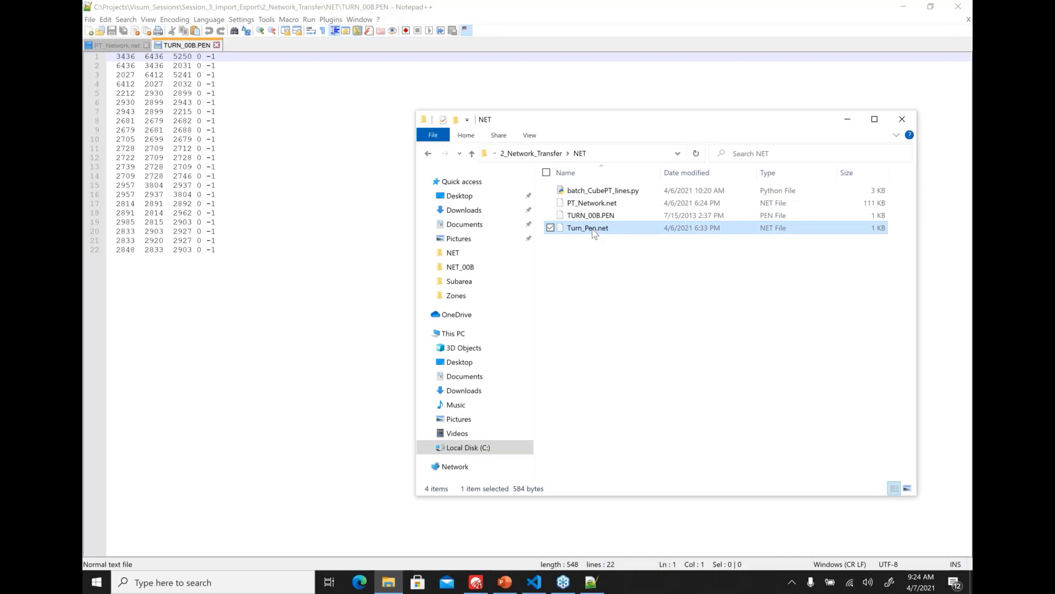
pyautogui.moveTo(587, 242); pyautogui.dragTo(292, 287)
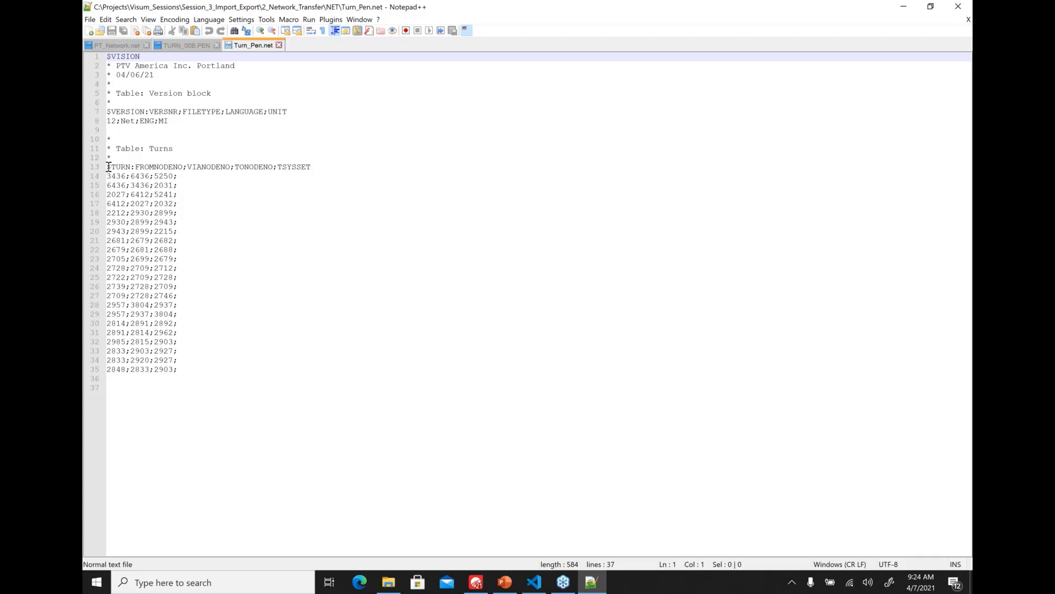
pyautogui.moveTo(108, 167); pyautogui.dragTo(274, 168)
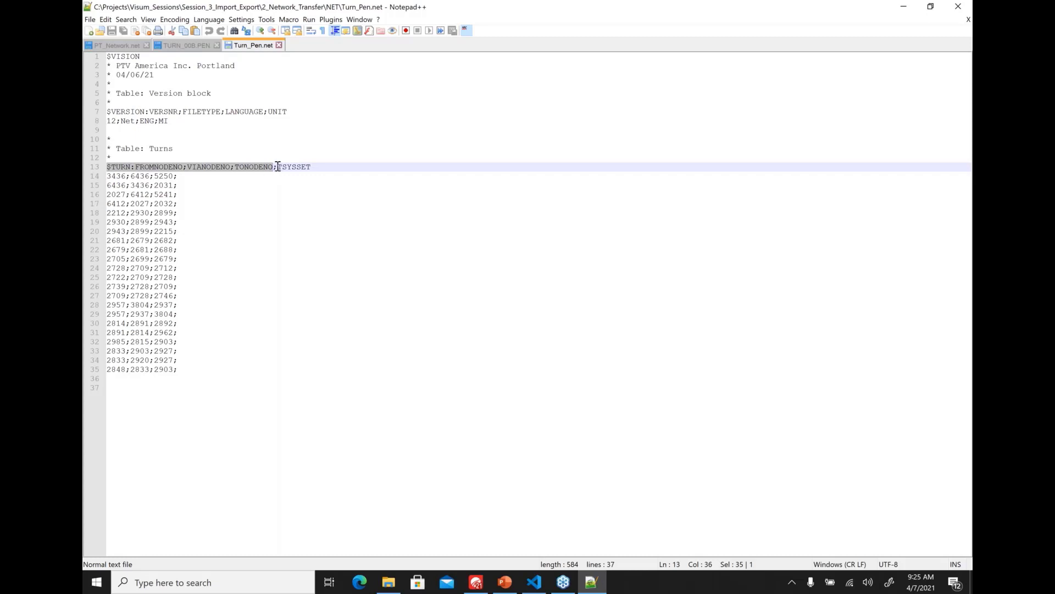
pyautogui.moveTo(277, 167); pyautogui.dragTo(311, 166)
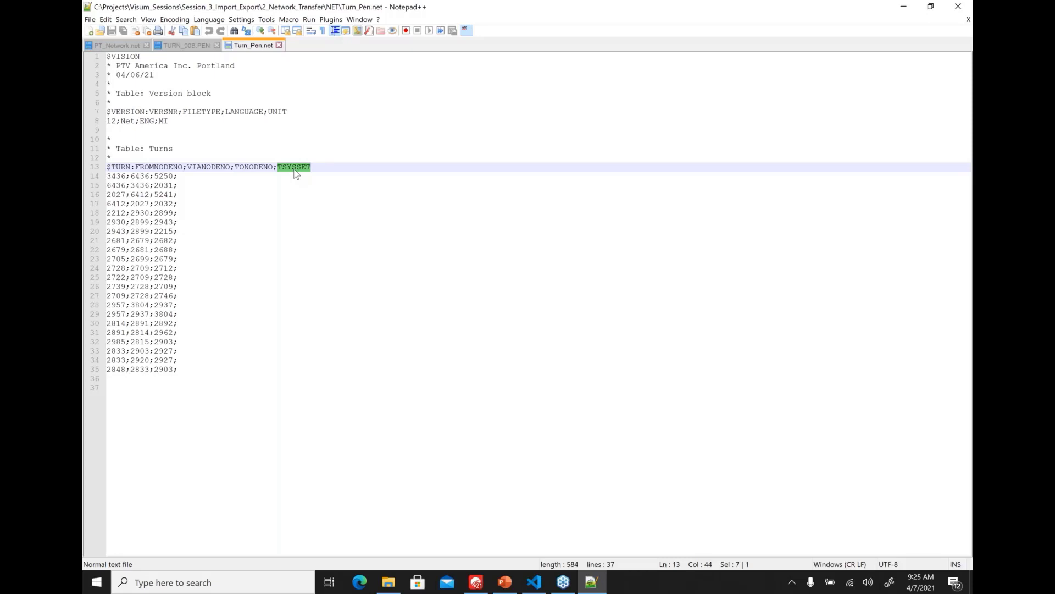
# Compare the last two columns of TURN_00B.PEN with the empty TSYSSET entries of the turns in Turn_Pen.net
pyautogui.click(187, 48)
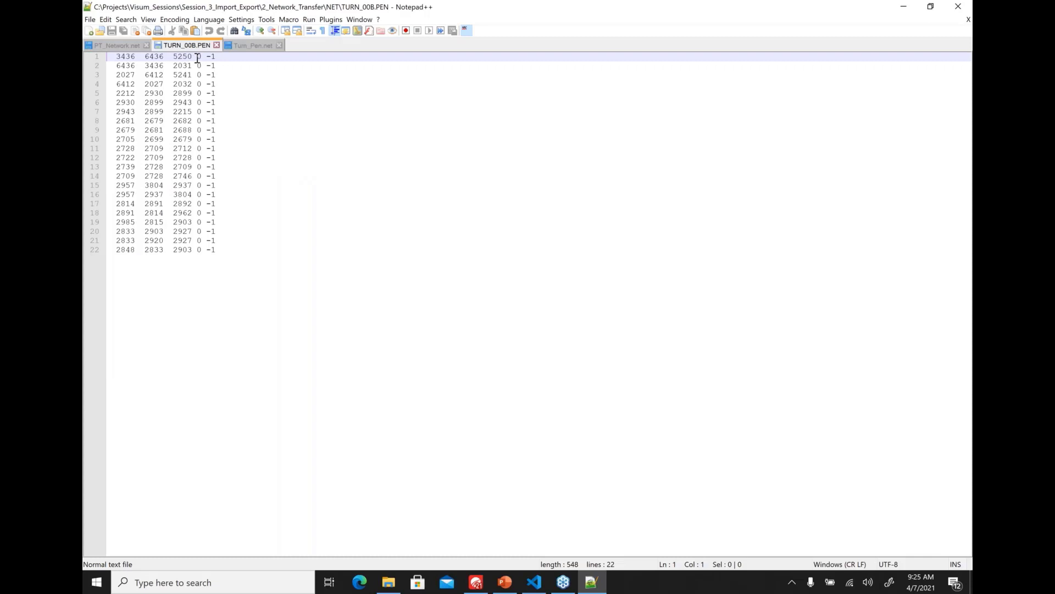
pyautogui.doubleClick(199, 57)
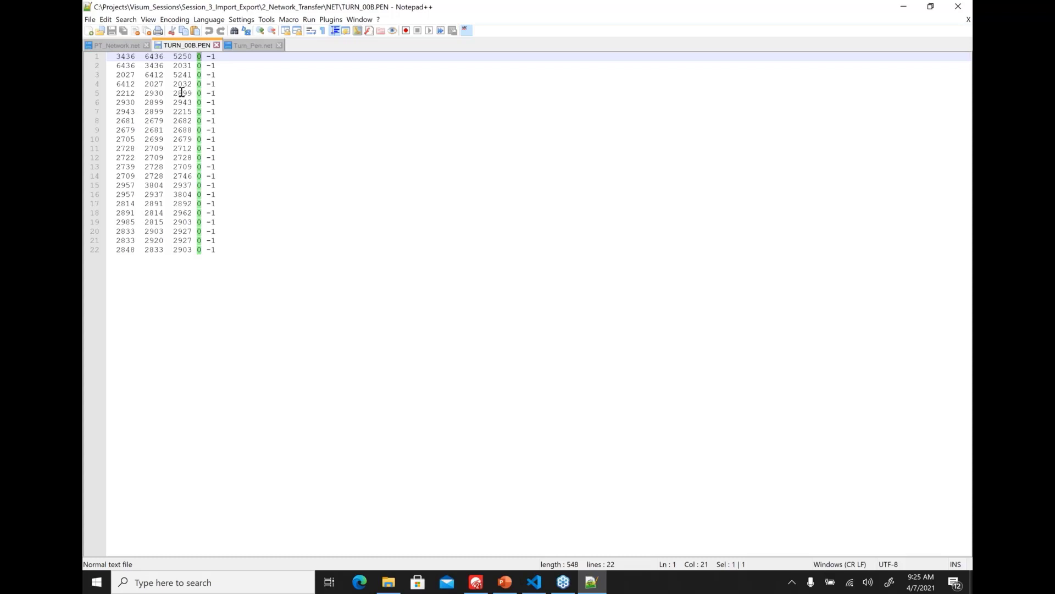
pyautogui.moveTo(217, 56); pyautogui.dragTo(206, 57)
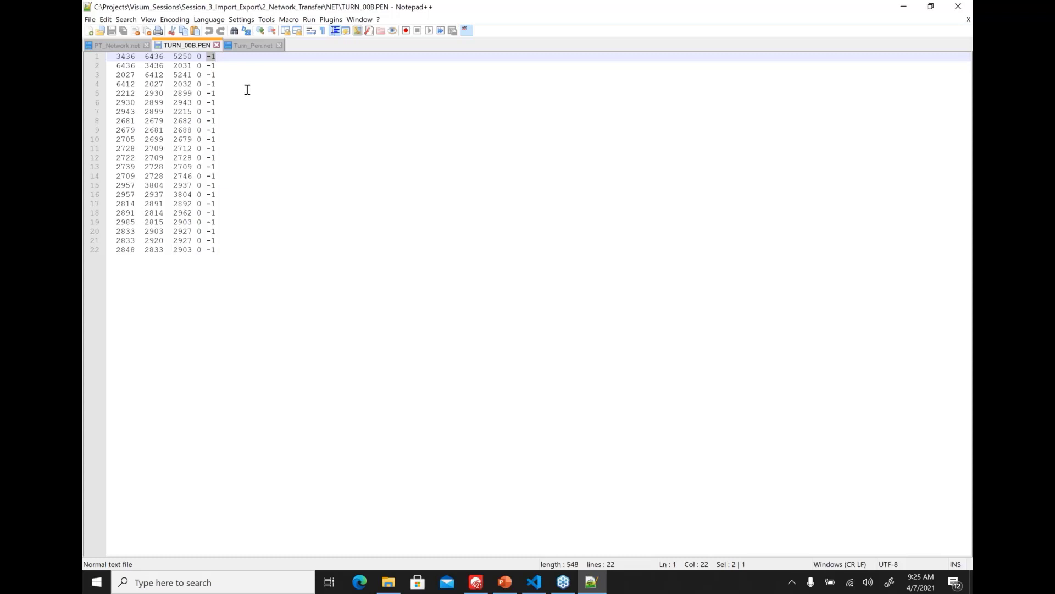
pyautogui.click(254, 48)
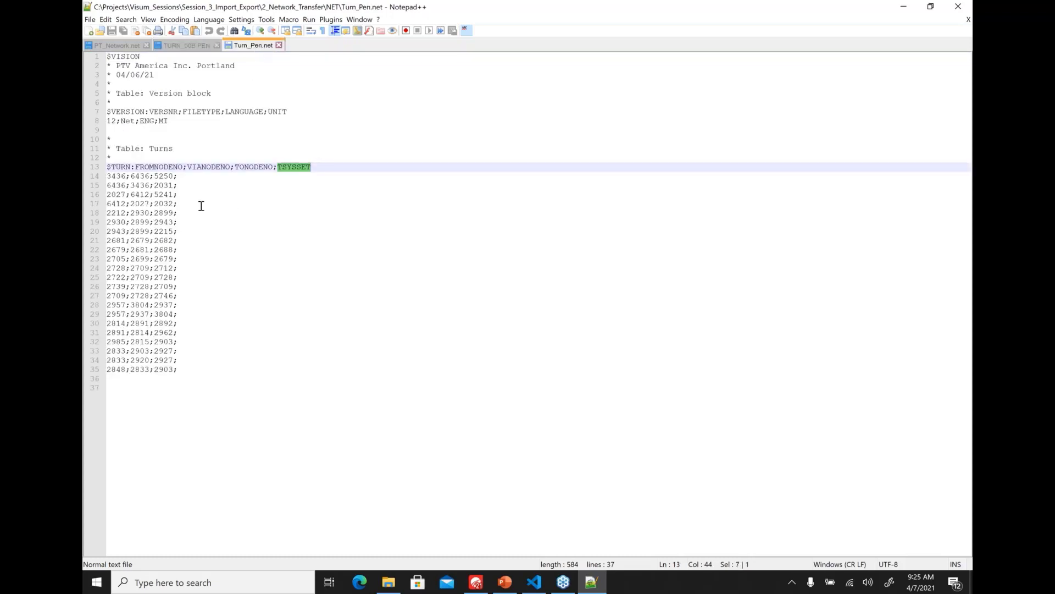
pyautogui.click(190, 46)
pyautogui.click(252, 44)
pyautogui.click(179, 177)
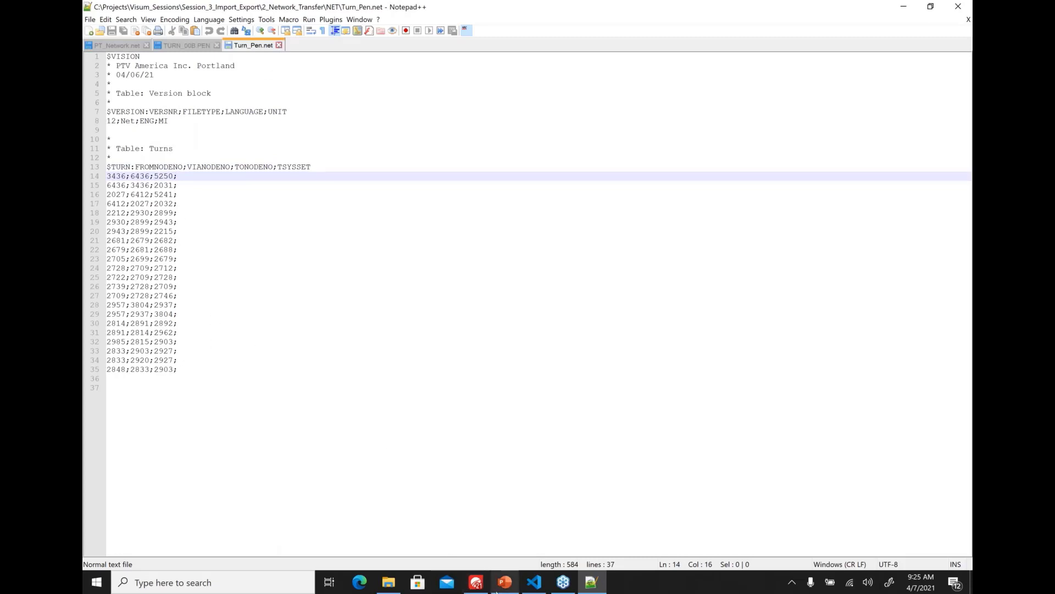
# Switch to PTV Visum and open Turn_Pen.net as a network file without saving the current changes
pyautogui.click(476, 584)
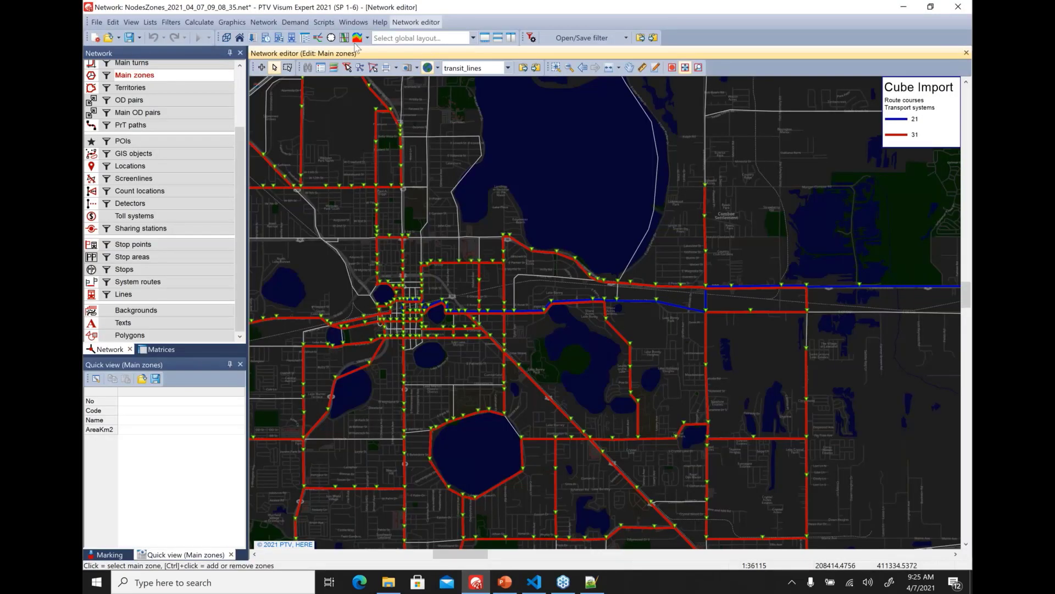
pyautogui.click(94, 23)
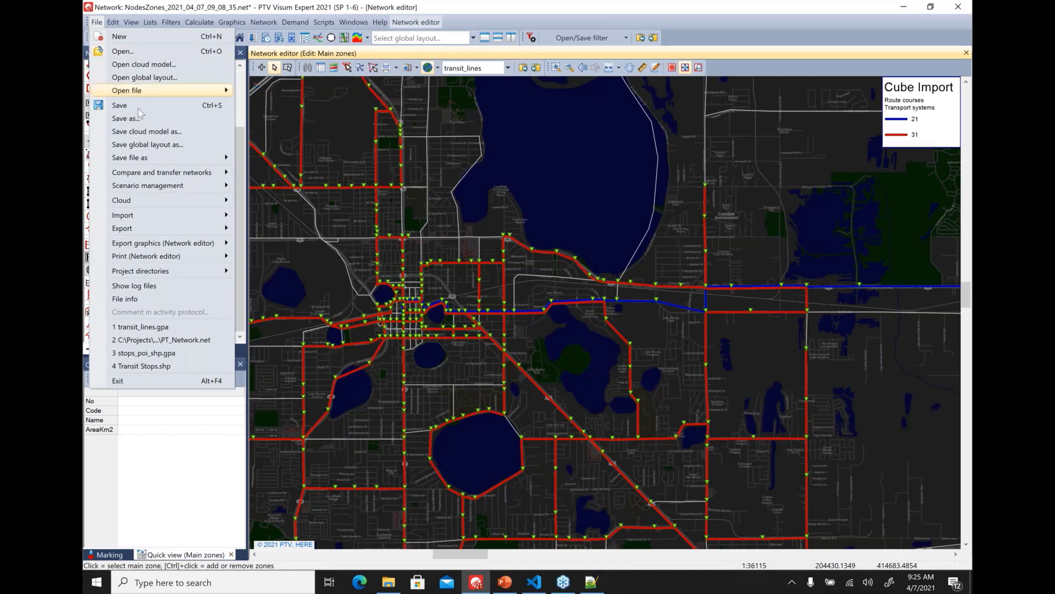
pyautogui.moveTo(195, 219)
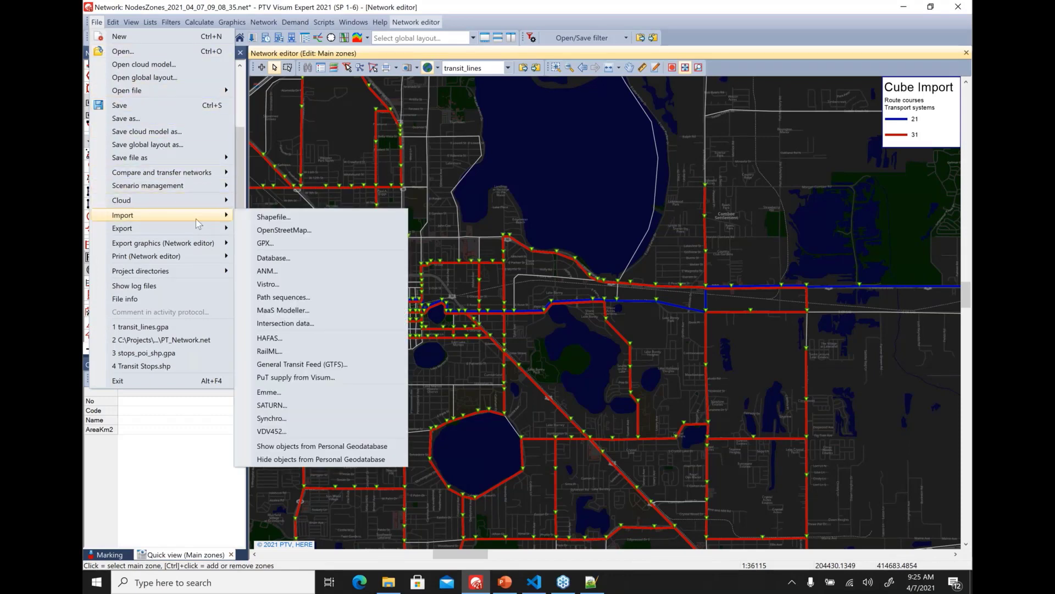
pyautogui.moveTo(236, 96)
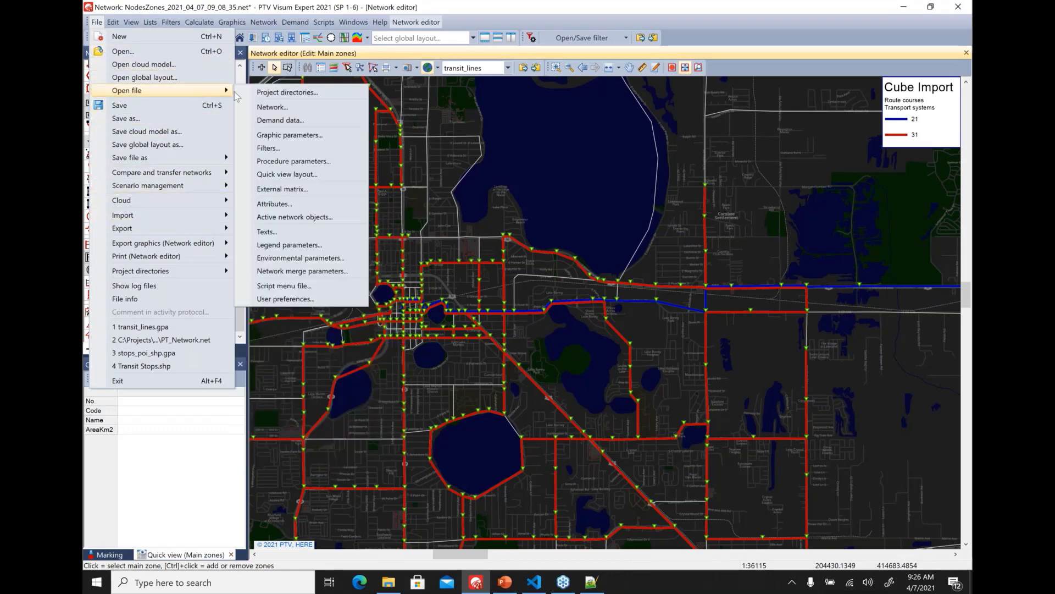
pyautogui.click(266, 107)
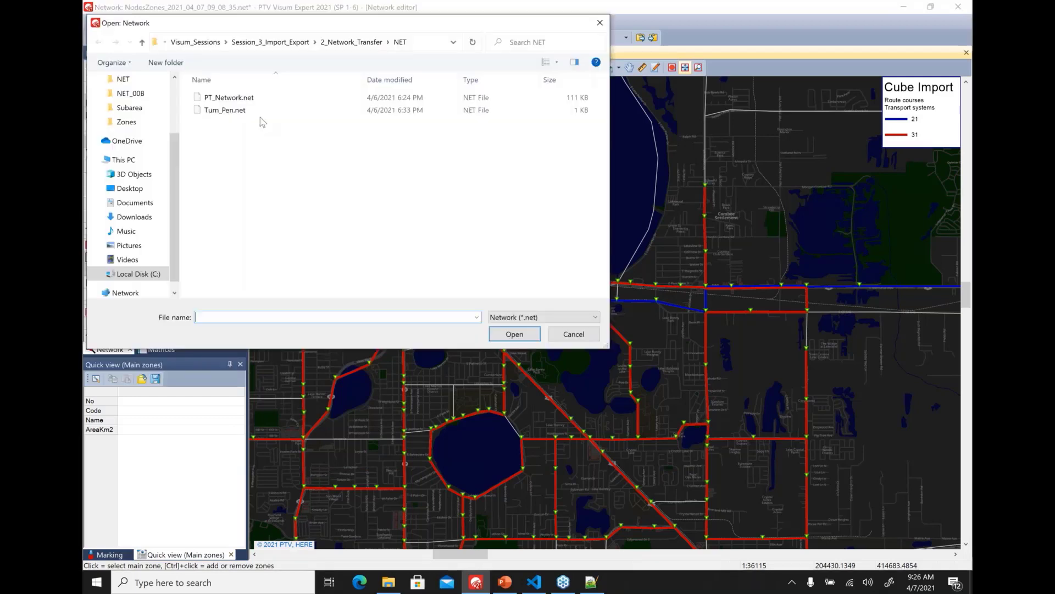
pyautogui.click(230, 113)
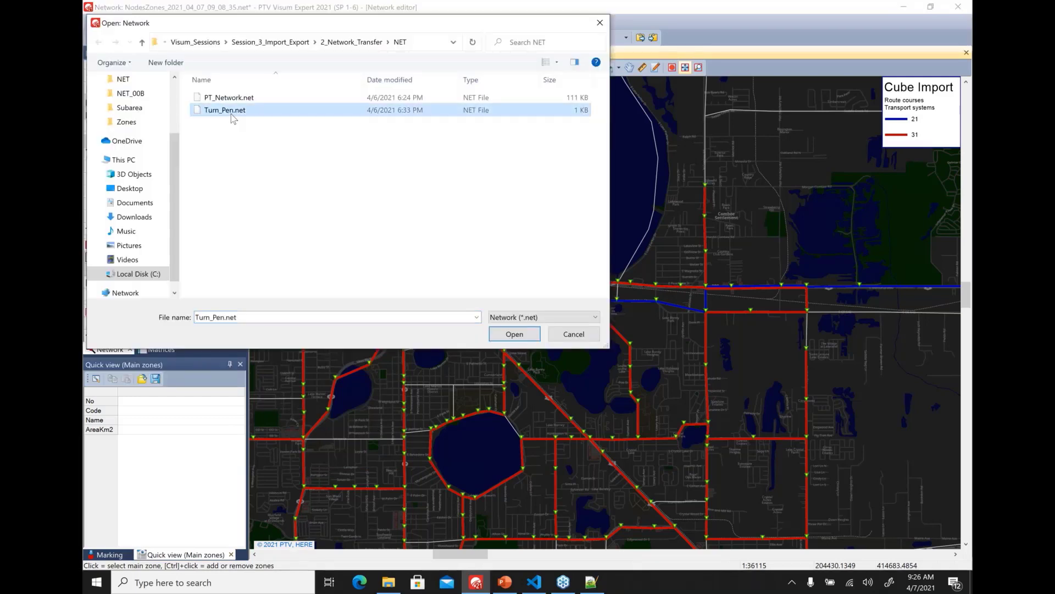
pyautogui.click(511, 335)
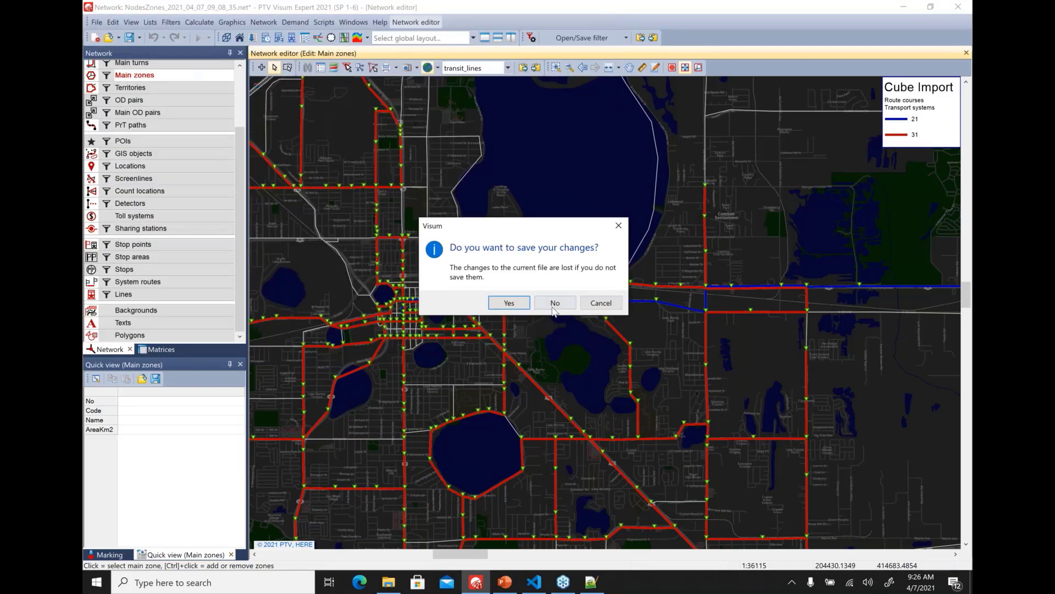
pyautogui.click(554, 303)
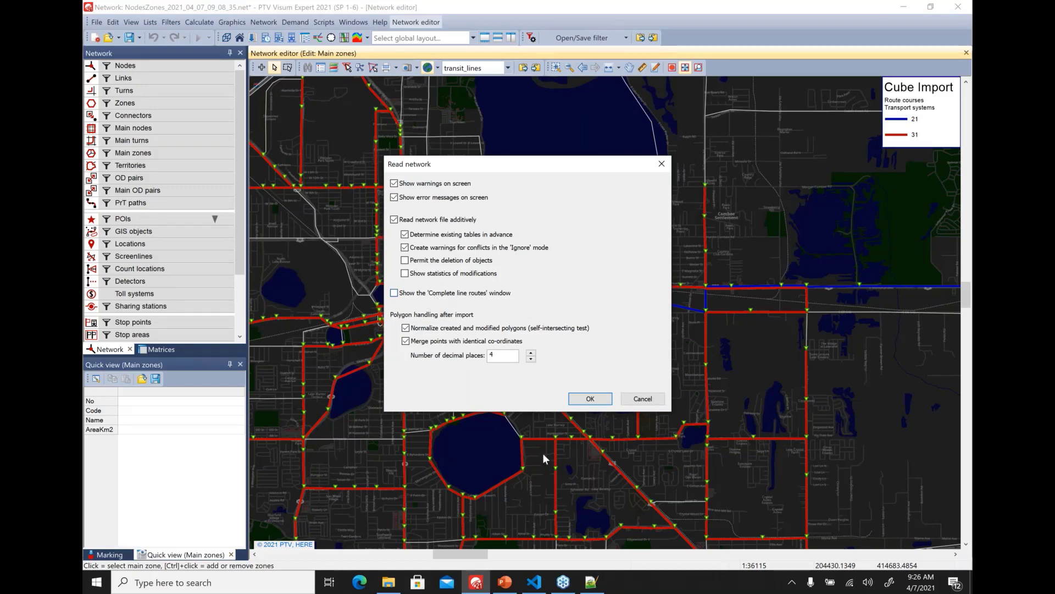
# Read the network file additively, with the conflict handling for Turn set to Overwrite attributes
pyautogui.click(597, 402)
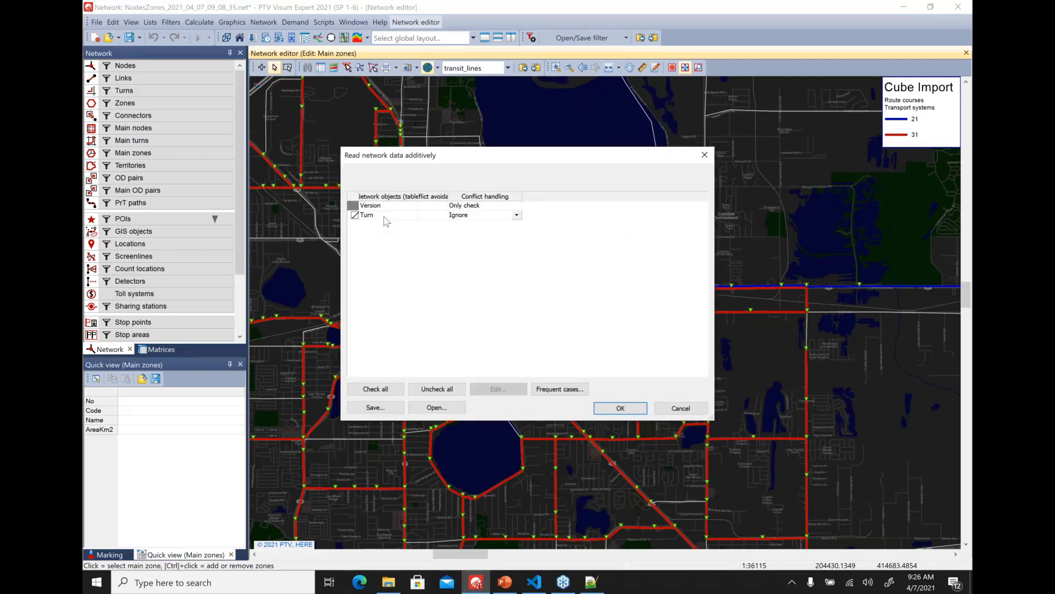
pyautogui.click(518, 215)
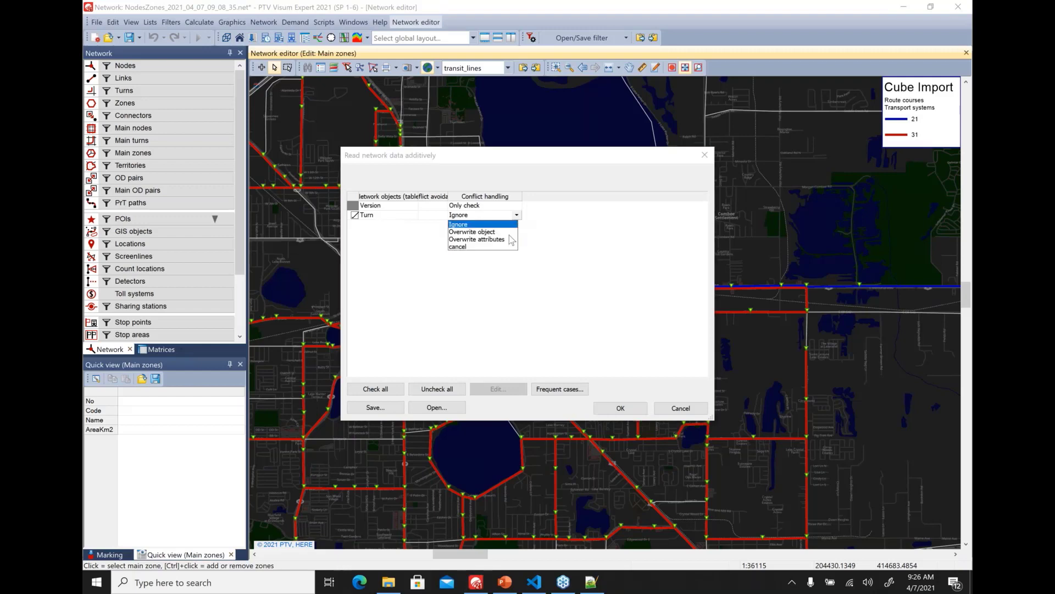
pyautogui.click(484, 240)
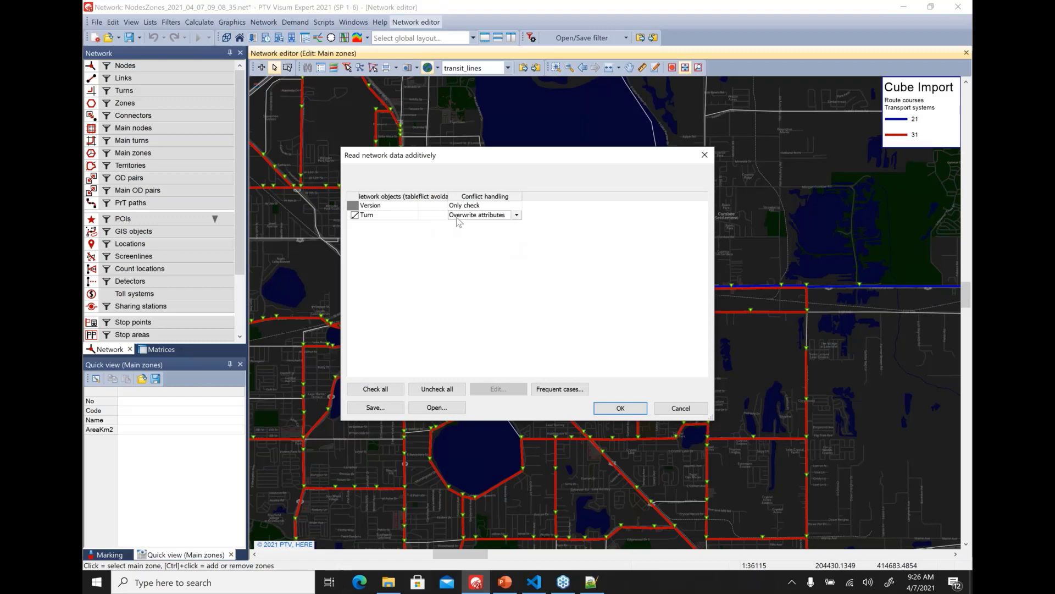
pyautogui.click(620, 408)
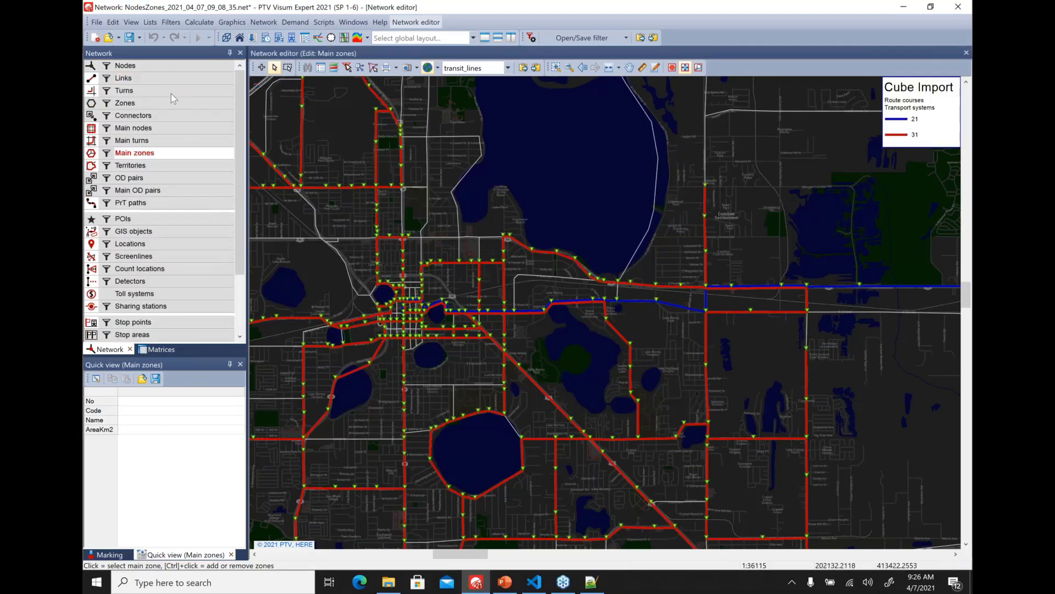
# Open the list of all turns in the network
pyautogui.click(170, 94)
pyautogui.rightClick(172, 94)
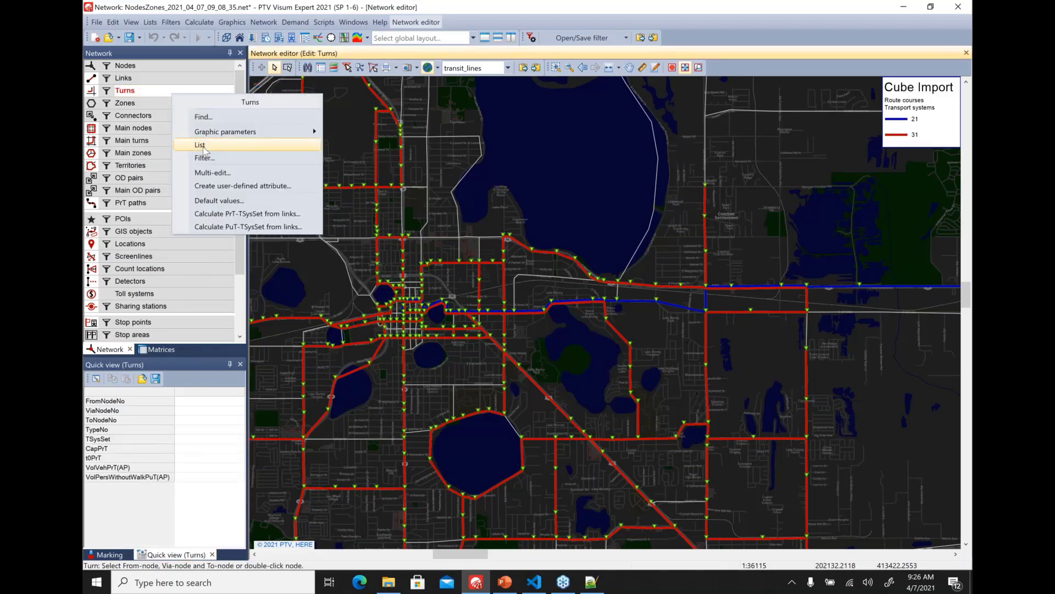
pyautogui.click(203, 147)
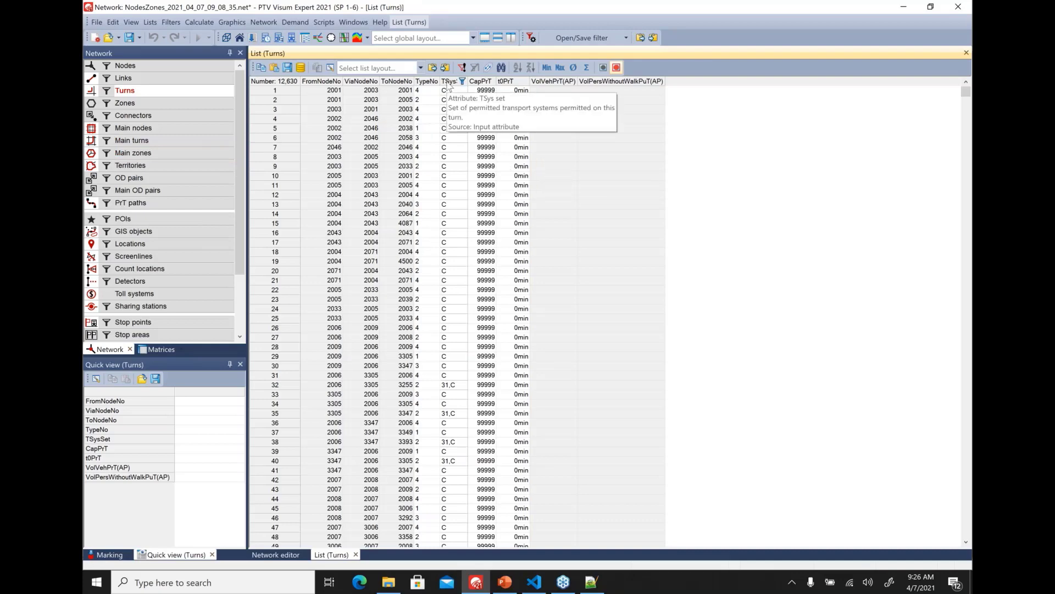
# Look up the first turn's via node in Turn_Pen.net and filter the Turns list to ViaNodeNo equal to 6436
pyautogui.click(590, 580)
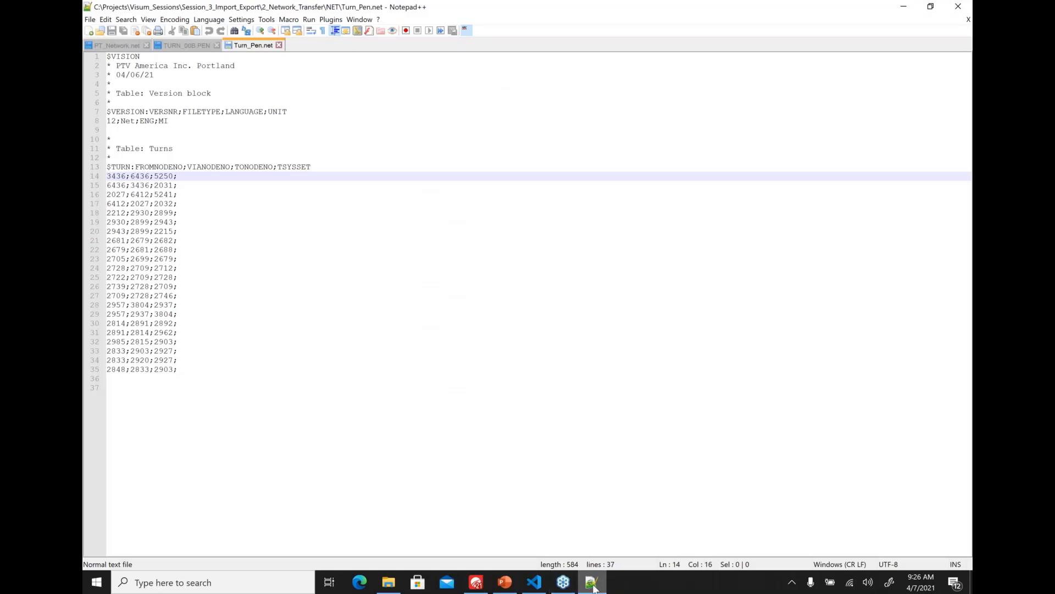
pyautogui.moveTo(593, 586)
pyautogui.moveTo(132, 176); pyautogui.dragTo(150, 176)
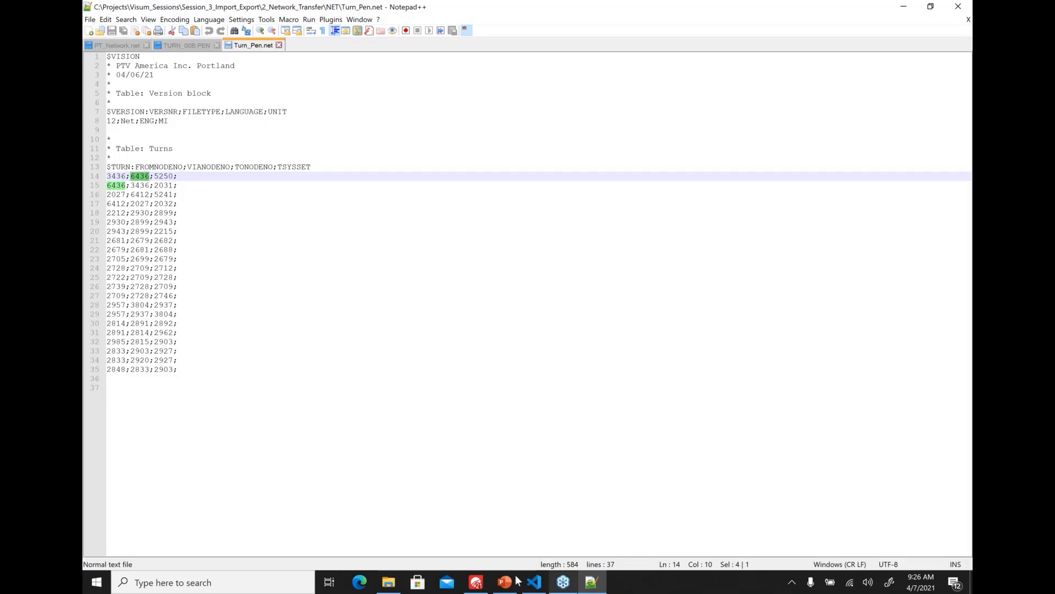
pyautogui.click(486, 585)
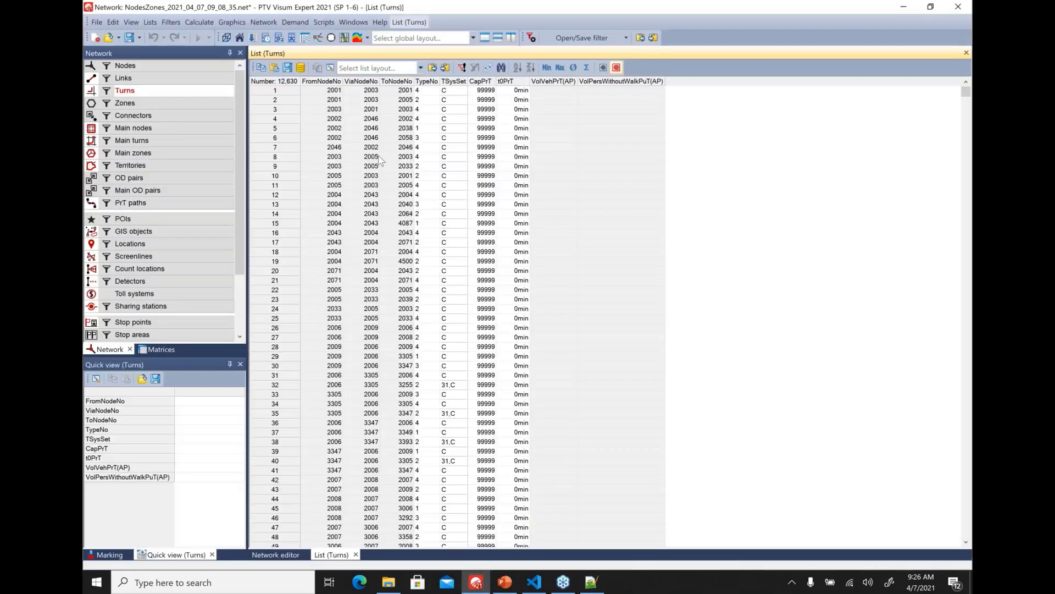
pyautogui.click(374, 82)
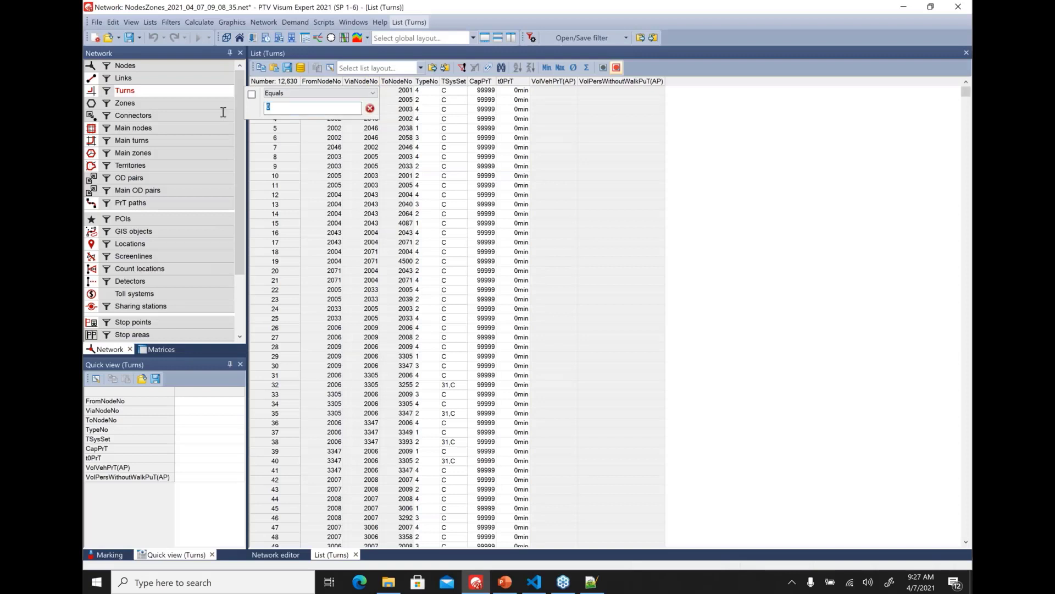
pyautogui.write('6436')
pyautogui.press('Return')
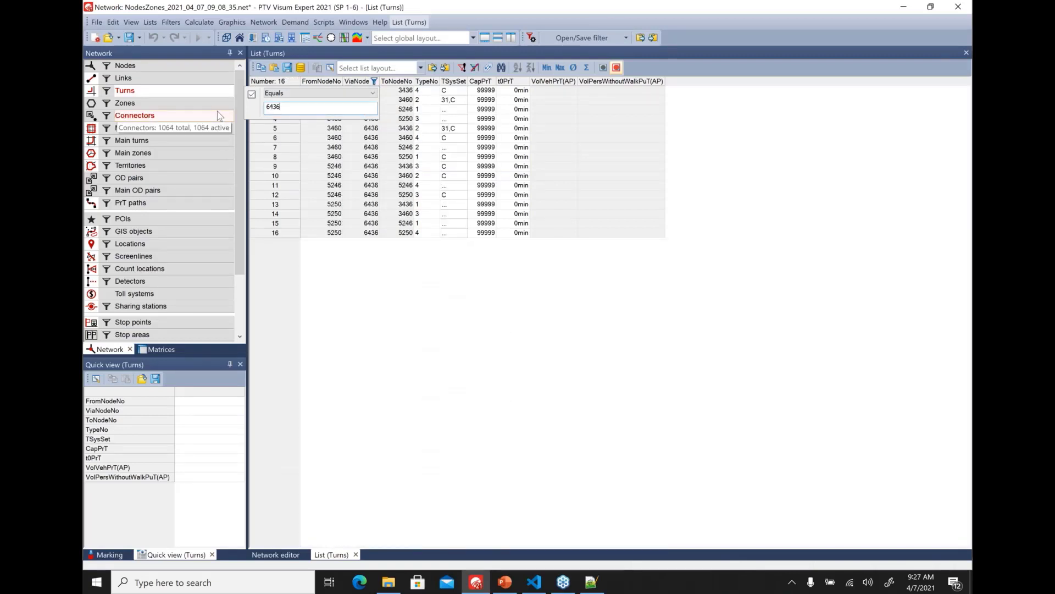
pyautogui.click(413, 286)
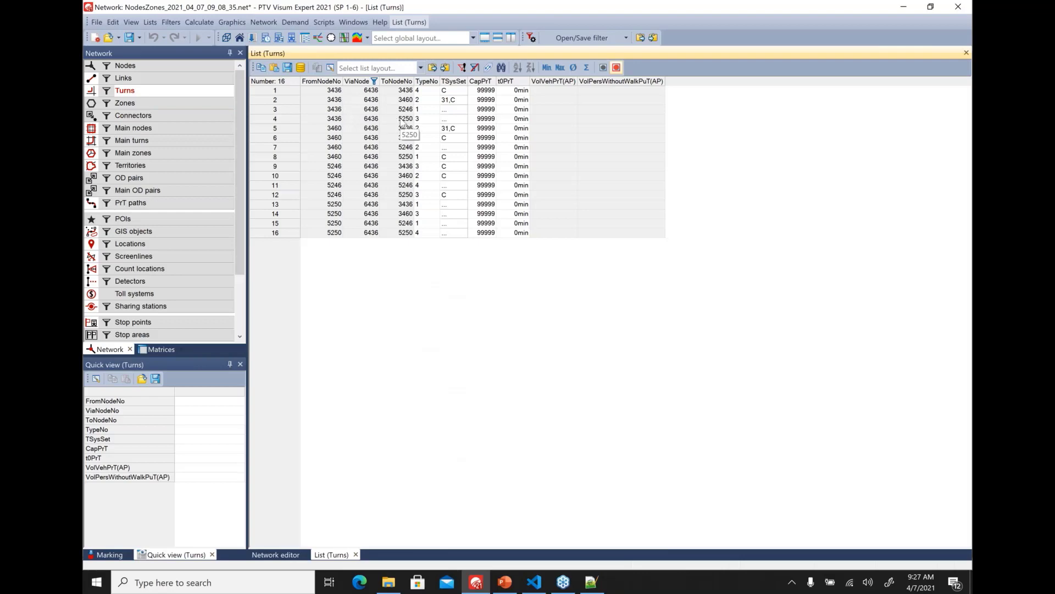
# Compare the turn 3436–6436–5250 in the Turns list with its Turn_Pen.net entry, widening the TSysSet column slightly
pyautogui.click(591, 582)
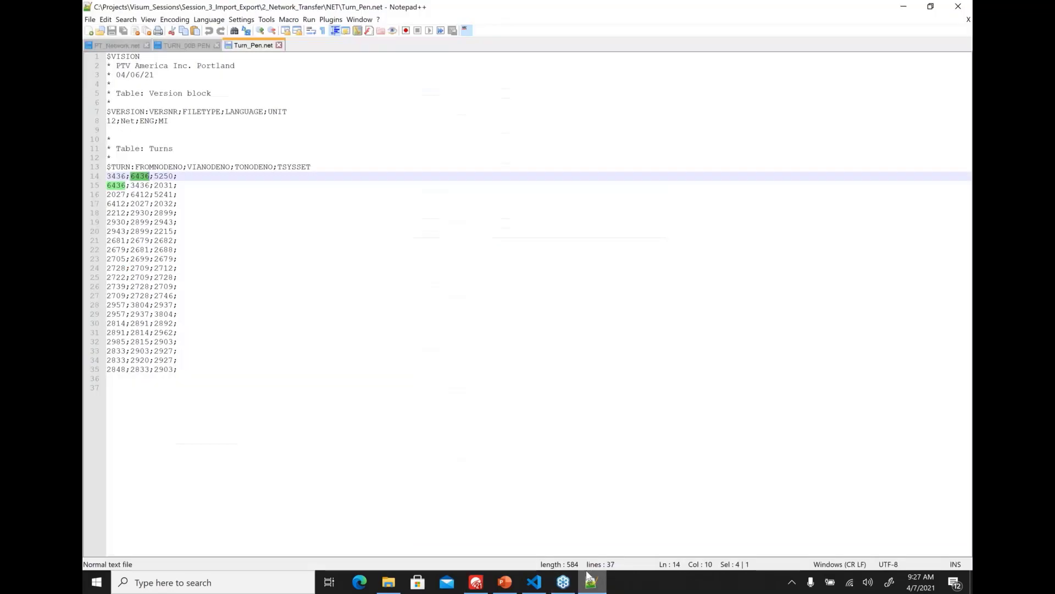
pyautogui.click(931, 11)
pyautogui.moveTo(489, 67); pyautogui.dragTo(646, 144)
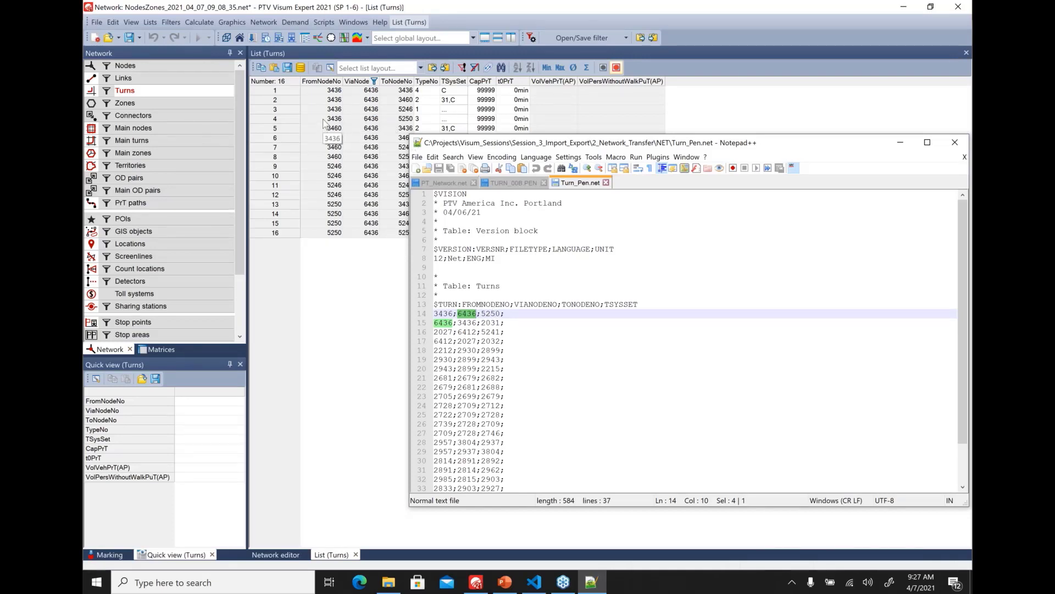
pyautogui.moveTo(324, 120); pyautogui.dragTo(464, 125)
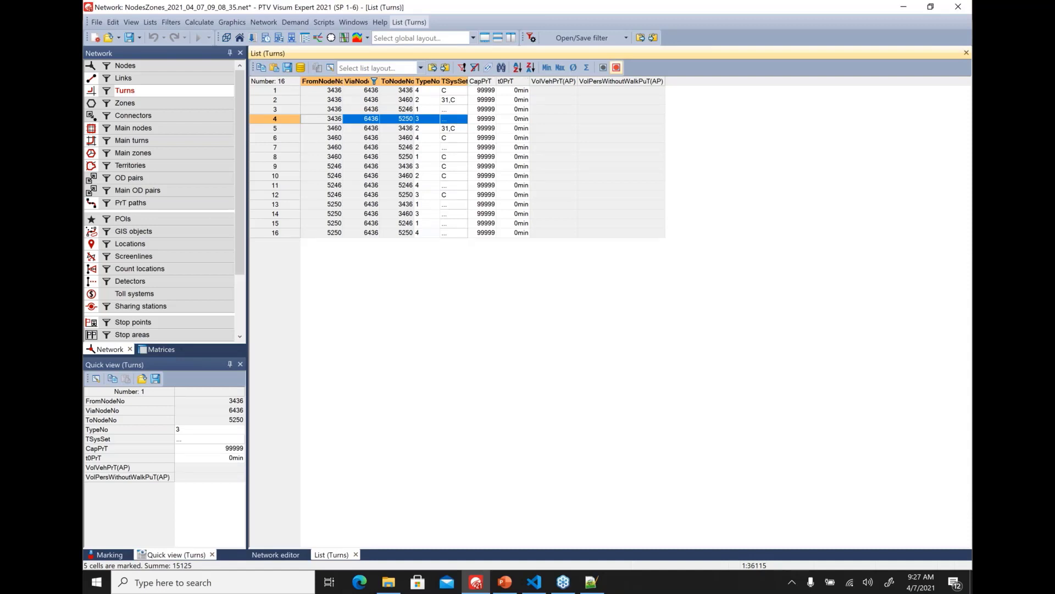
pyautogui.moveTo(468, 80); pyautogui.dragTo(475, 81)
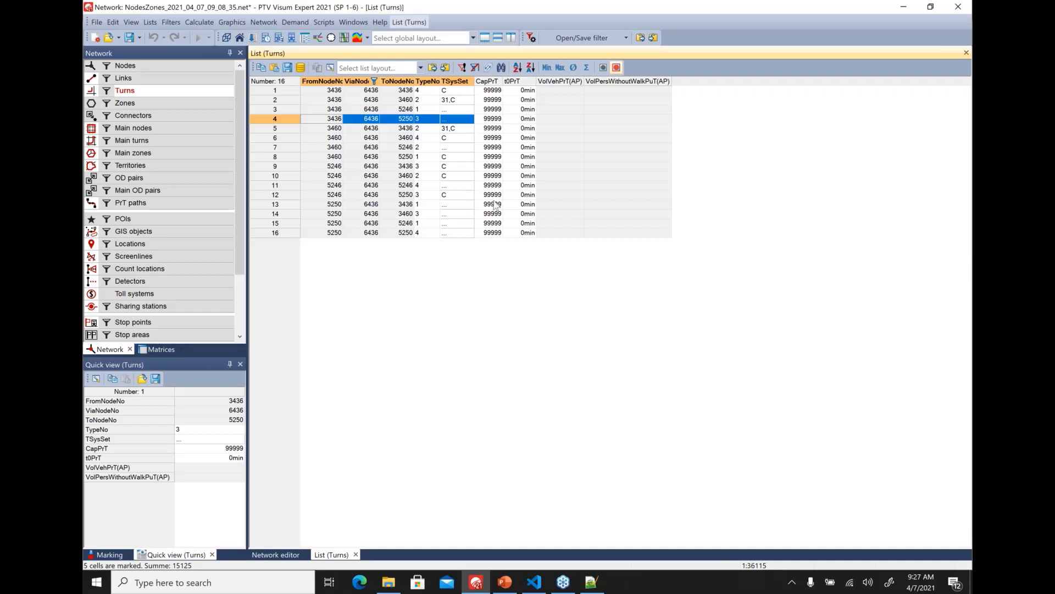
pyautogui.click(487, 259)
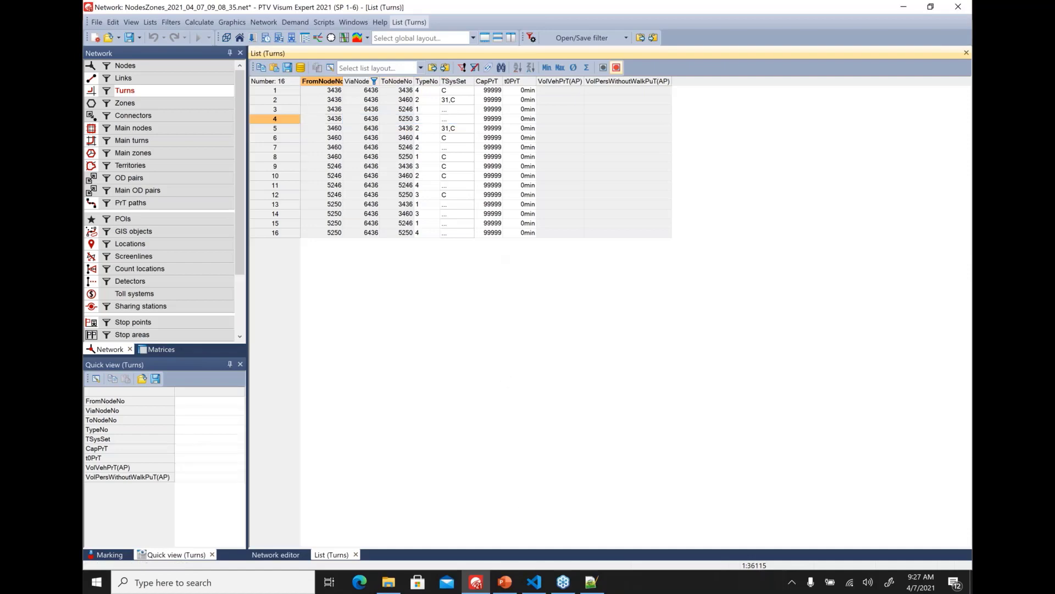
# Switch to PowerPoint and present slide 11 on reading transit lines additionally from a Visum NET file
pyautogui.click(504, 581)
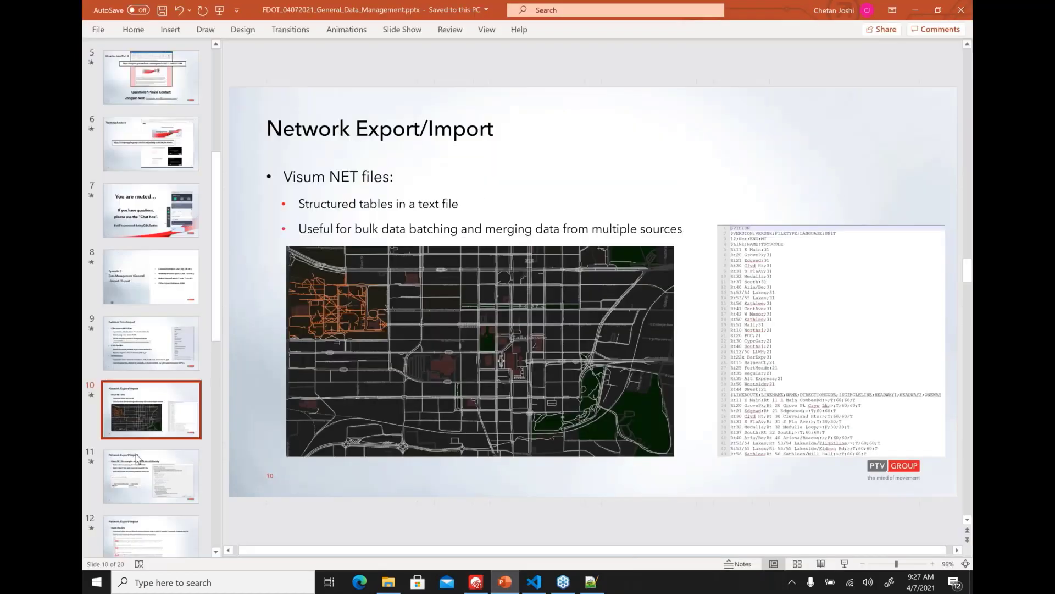
pyautogui.click(153, 486)
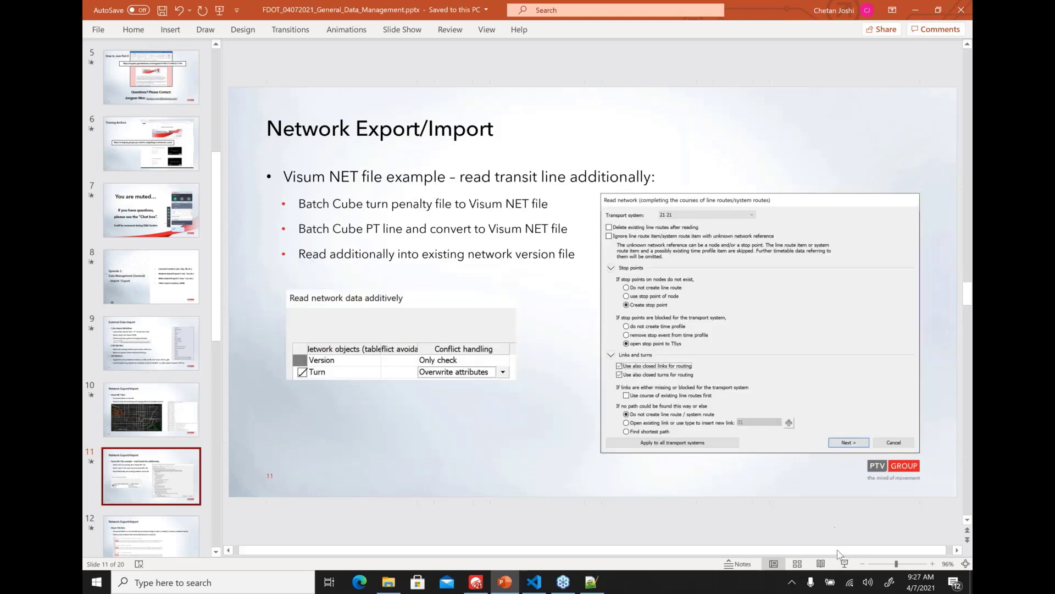
pyautogui.click(844, 564)
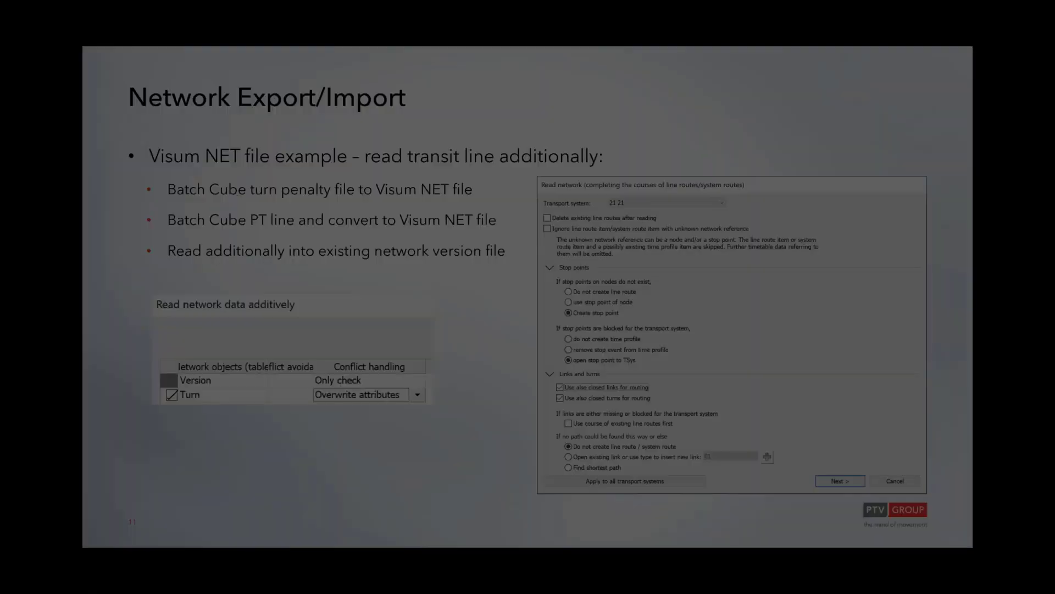
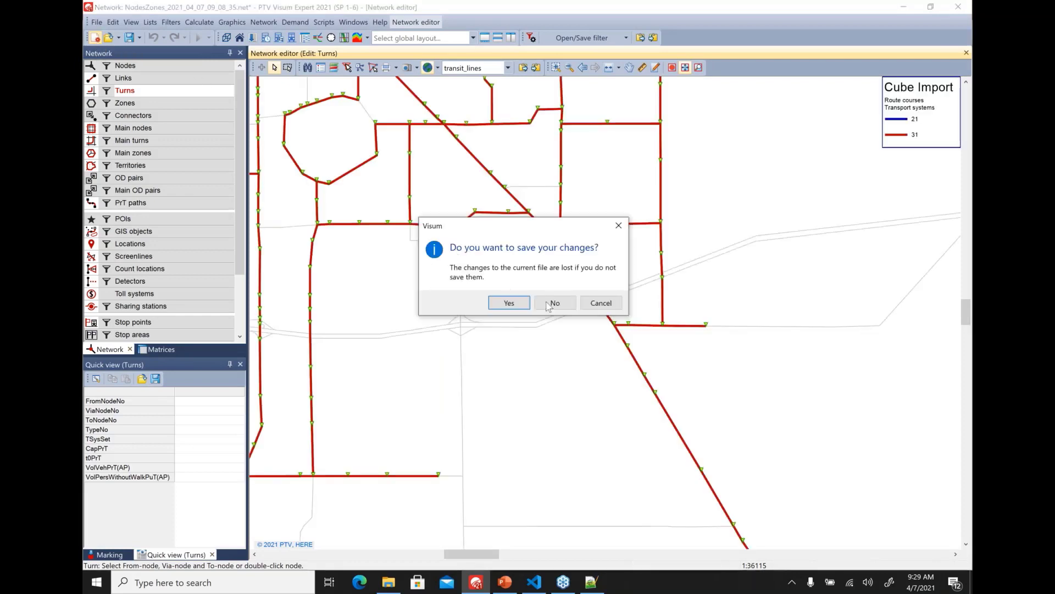
# Start a new network without saving the current changes and load the project directories from GTFS_Networks.pfd
pyautogui.click(550, 304)
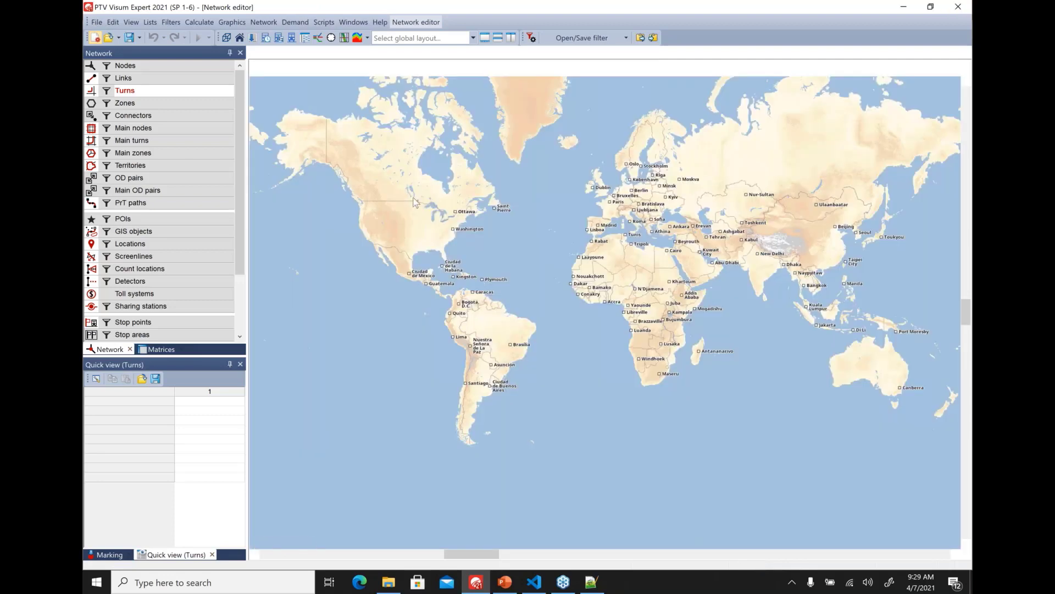
pyautogui.click(97, 23)
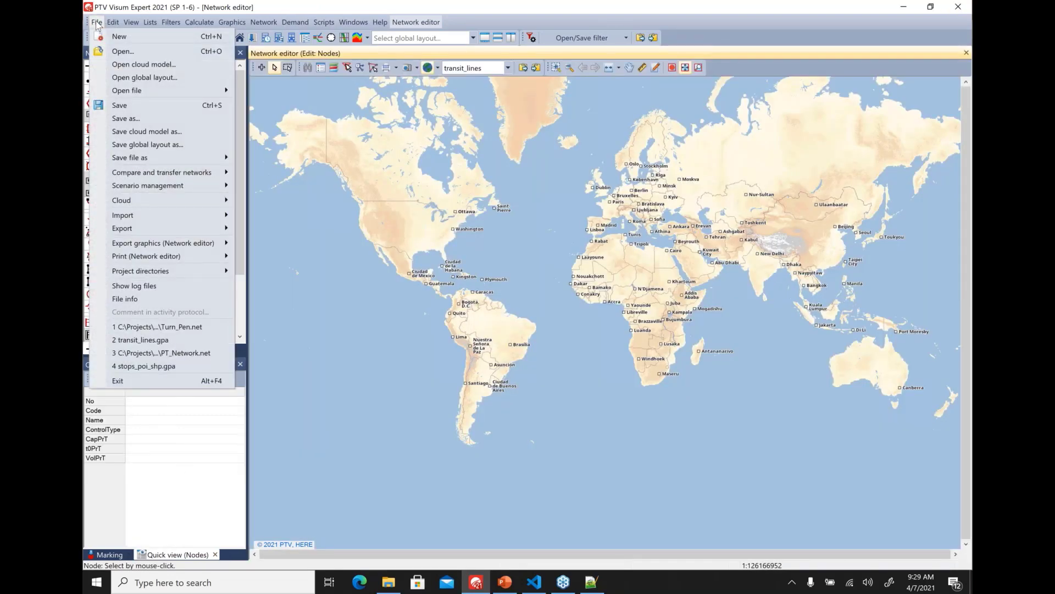
pyautogui.moveTo(214, 271)
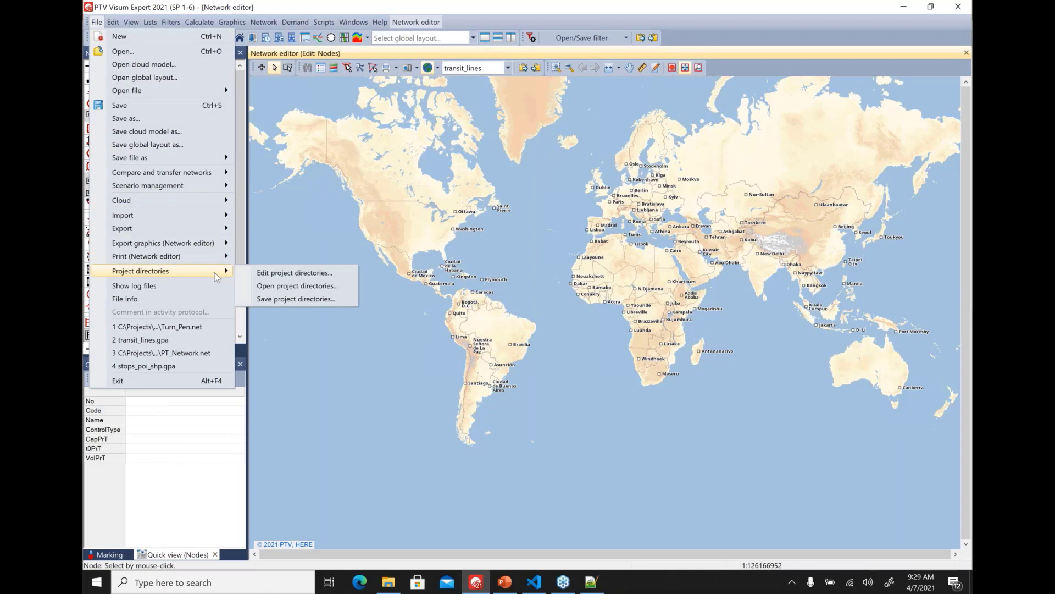
pyautogui.click(291, 273)
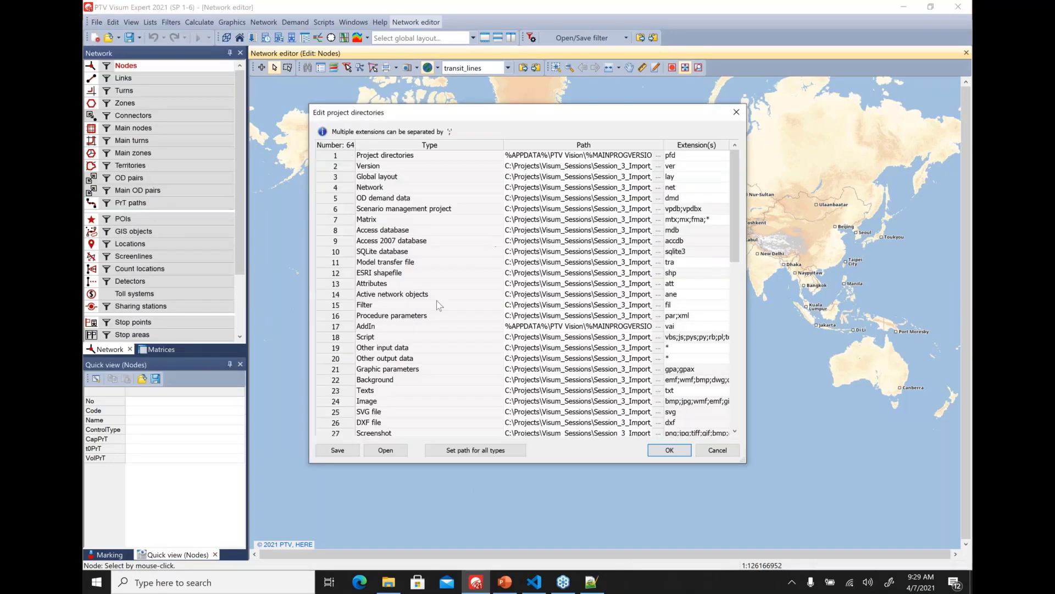
pyautogui.click(385, 450)
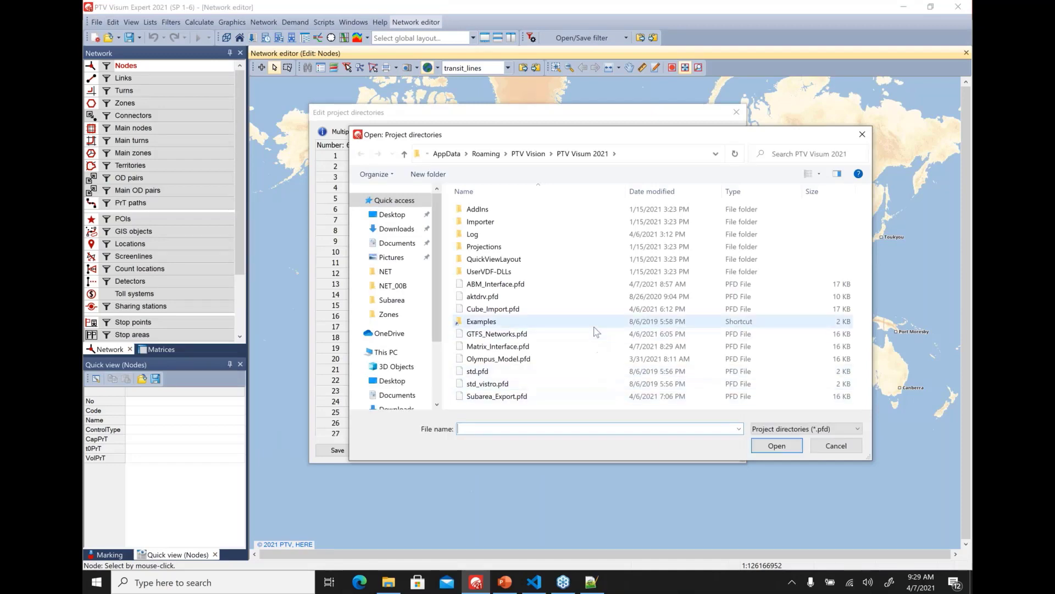
pyautogui.click(547, 337)
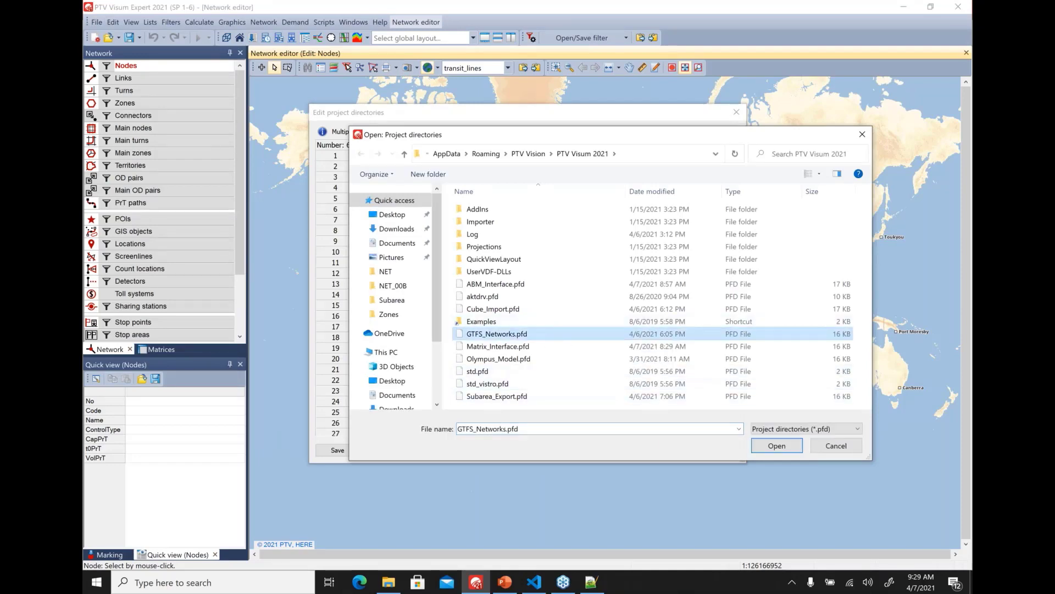
pyautogui.click(777, 446)
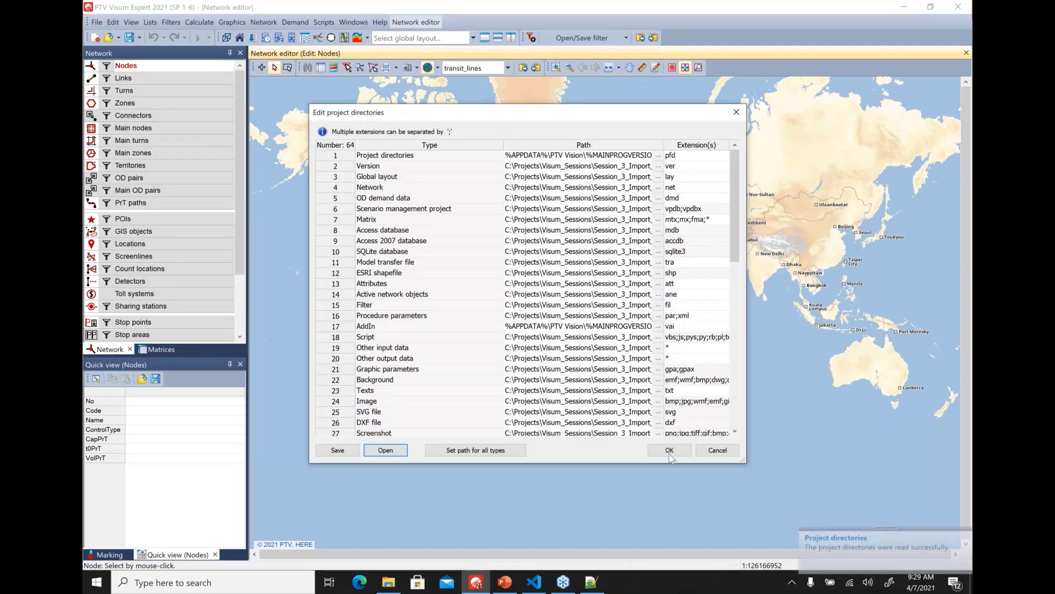
pyautogui.click(669, 451)
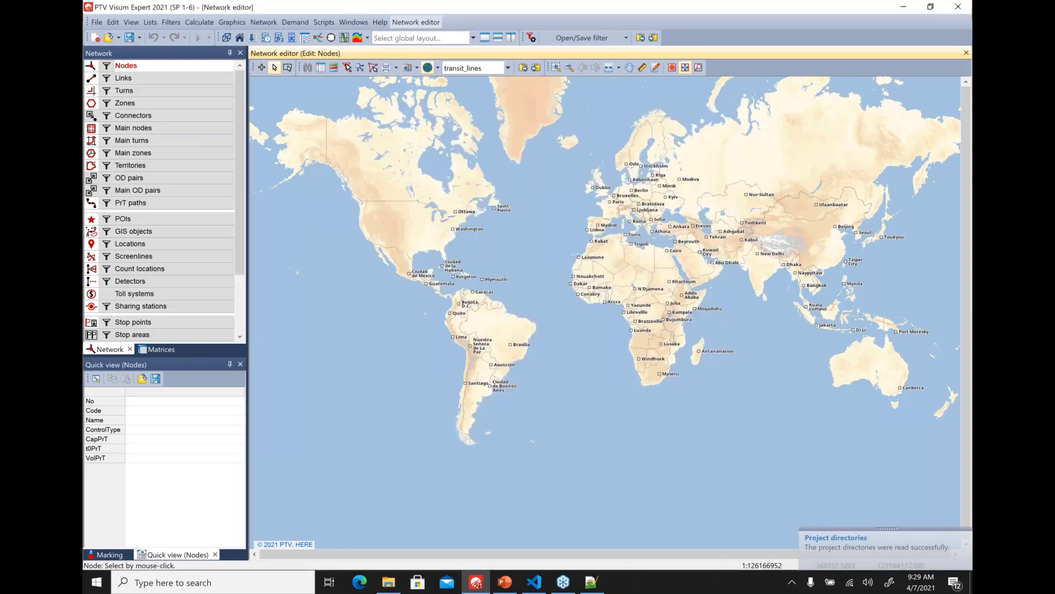
# Start a General Transit Feed (GTFS) import and choose SunRail-GTFS-October-2020.zip as the source file
pyautogui.click(96, 27)
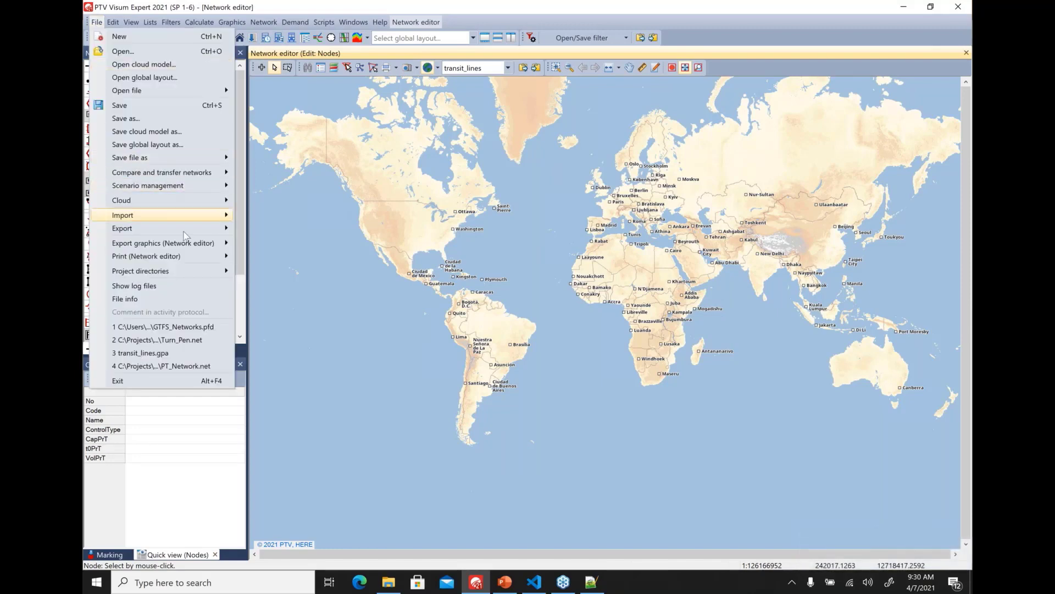
pyautogui.moveTo(202, 273)
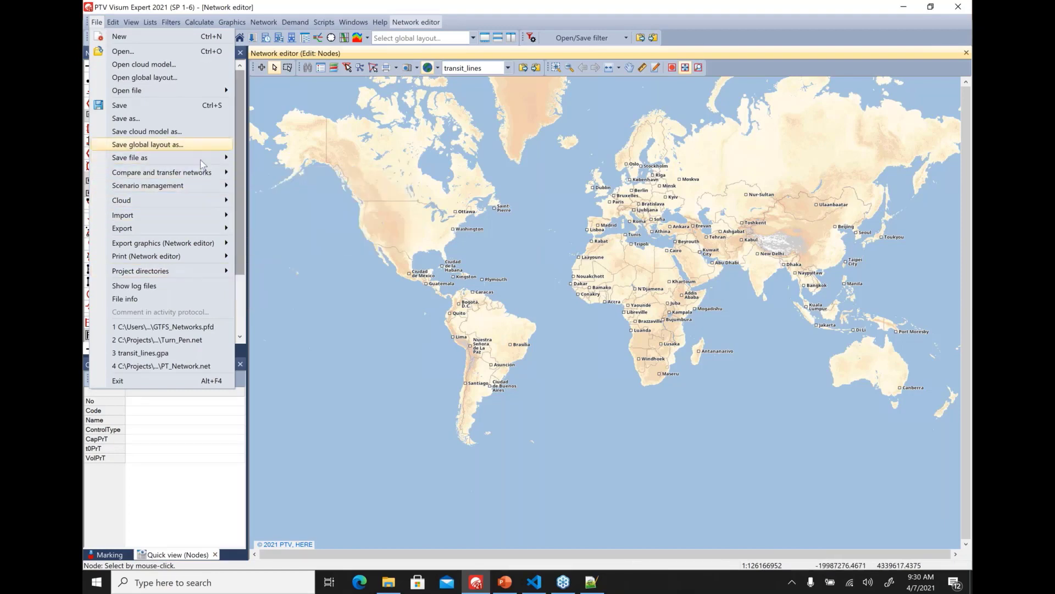
pyautogui.moveTo(215, 220)
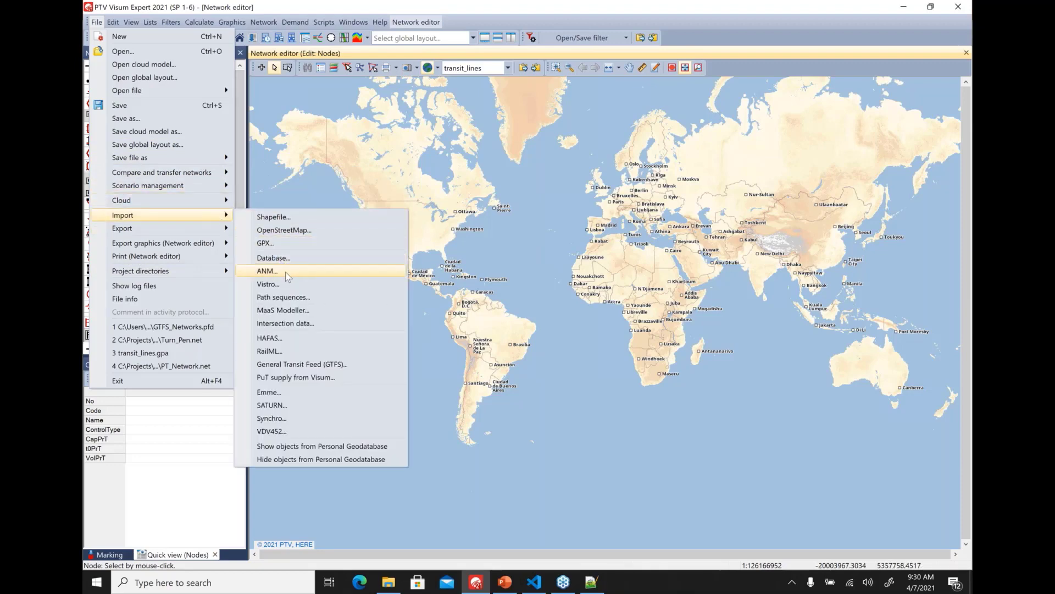
pyautogui.click(304, 366)
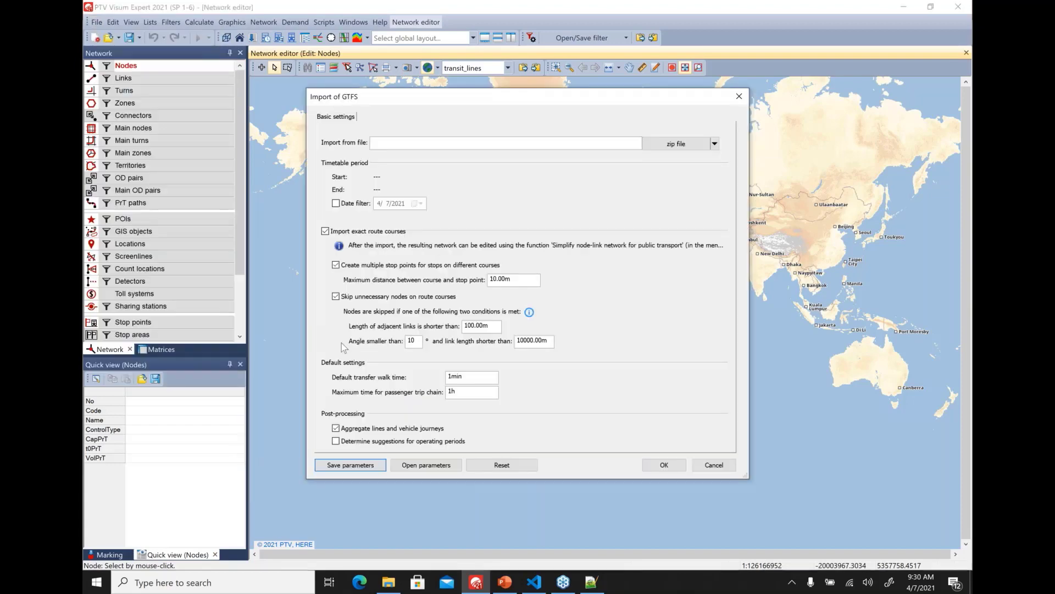
pyautogui.click(678, 145)
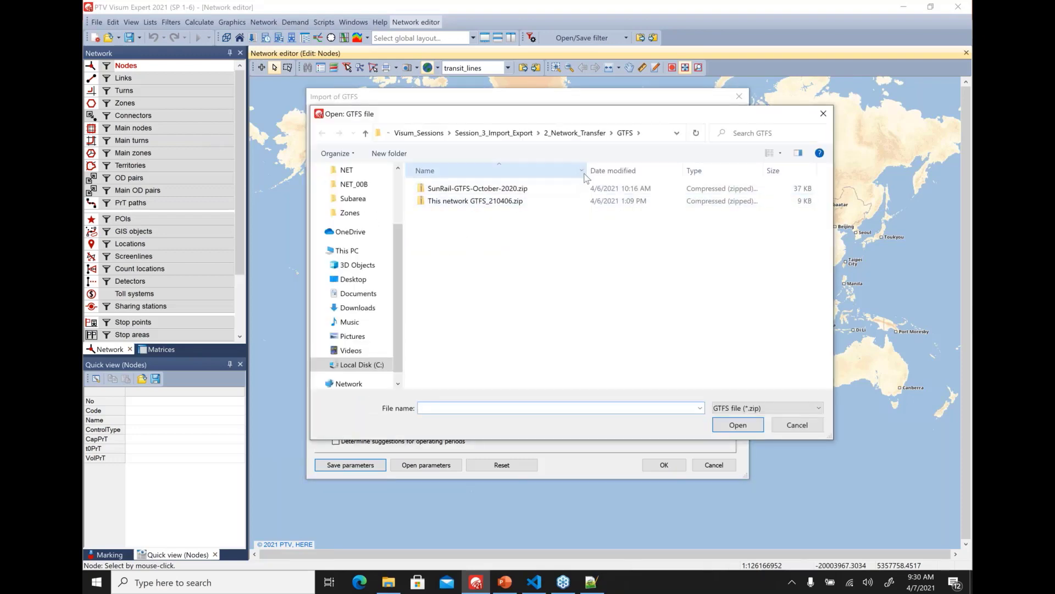
pyautogui.moveTo(587, 174); pyautogui.dragTo(561, 177)
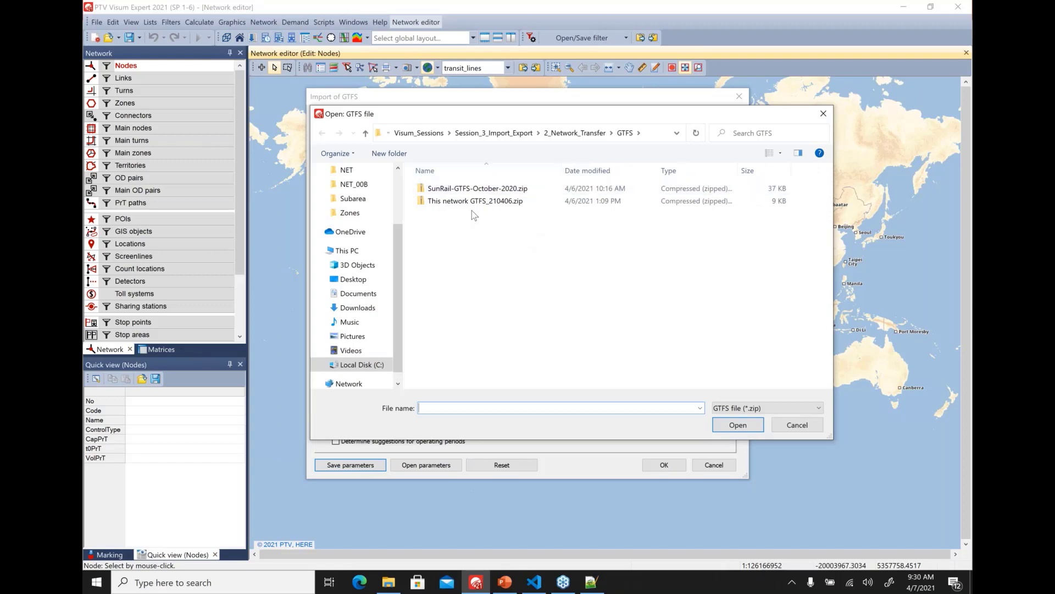
pyautogui.click(486, 193)
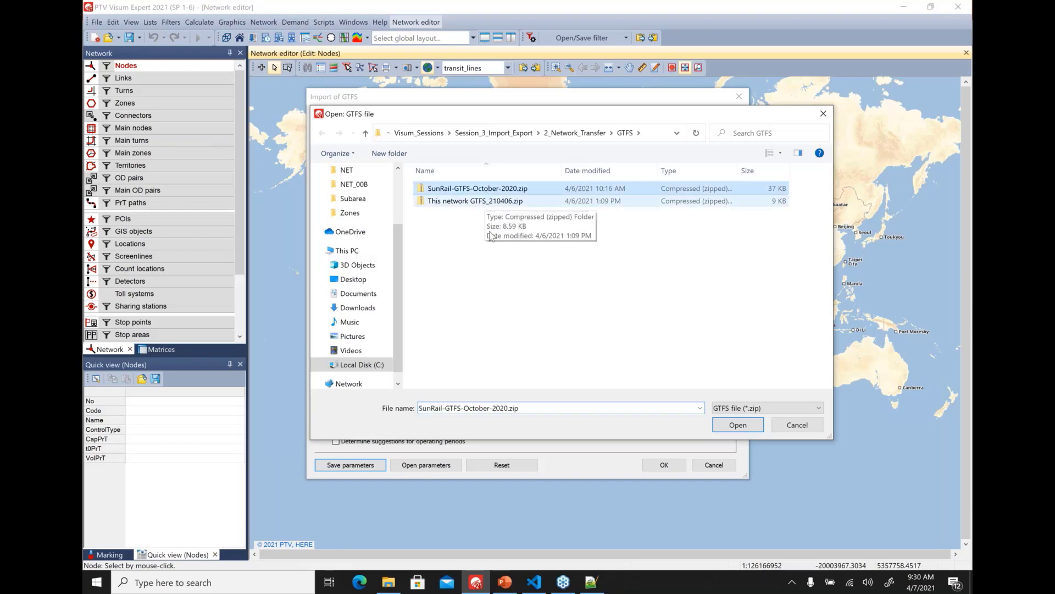
pyautogui.click(738, 425)
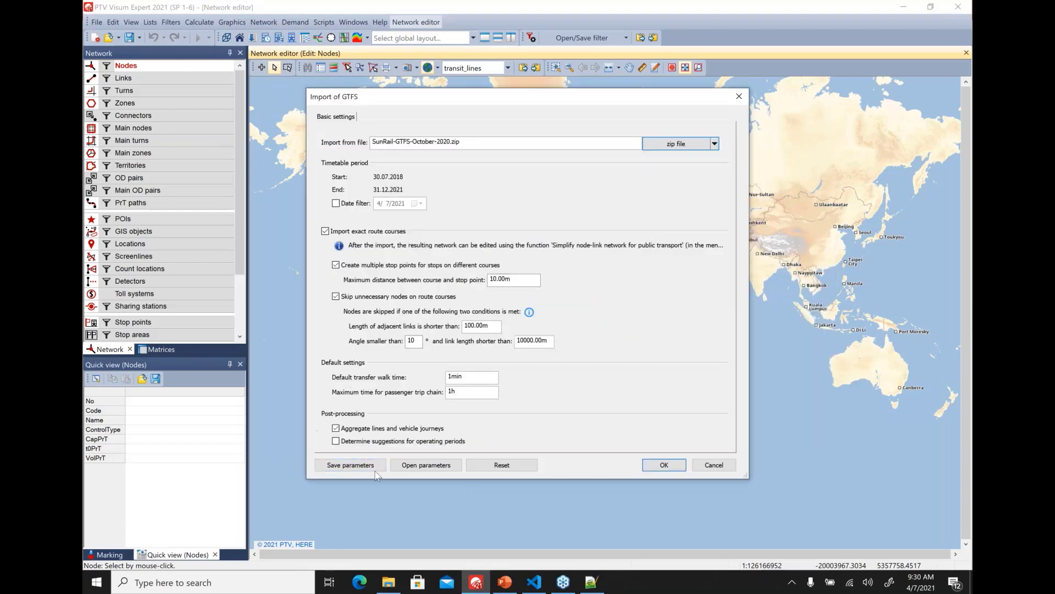
# Load the GTFS import parameters from GTFS_Import_Param.puti and run the import
pyautogui.click(417, 466)
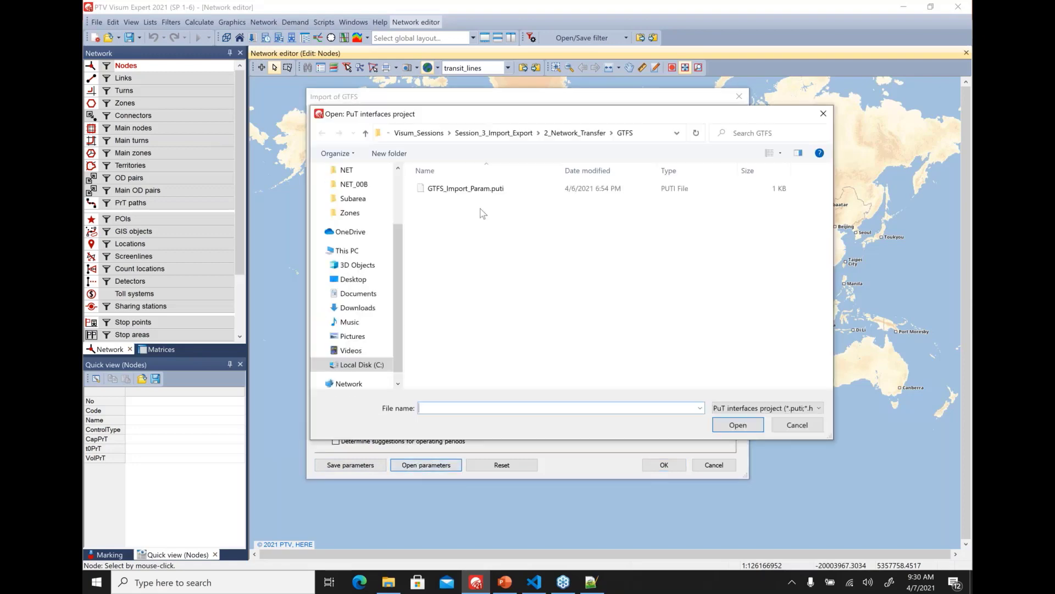
pyautogui.click(466, 194)
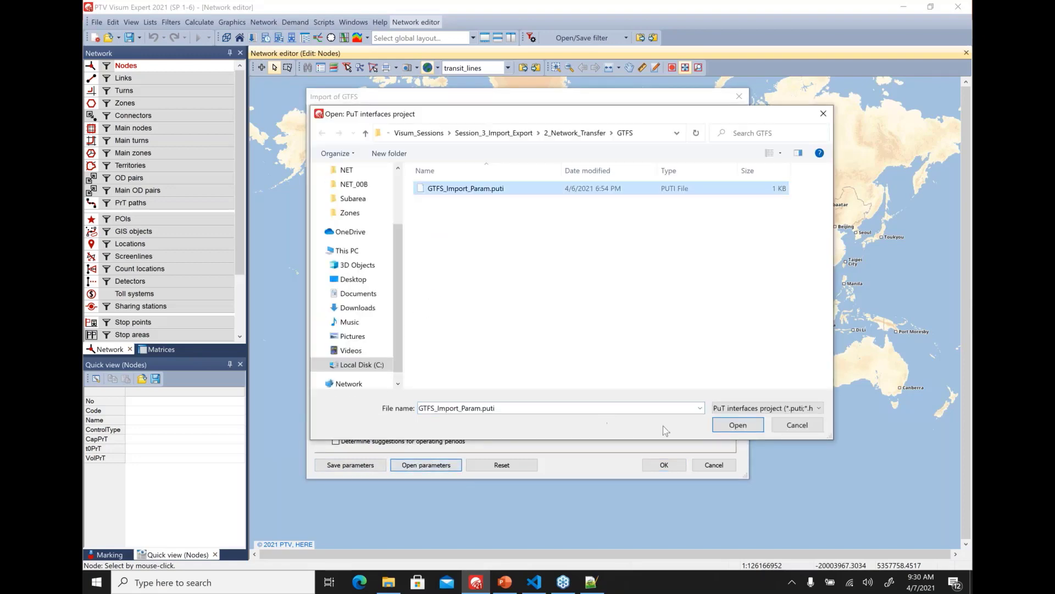
pyautogui.click(738, 426)
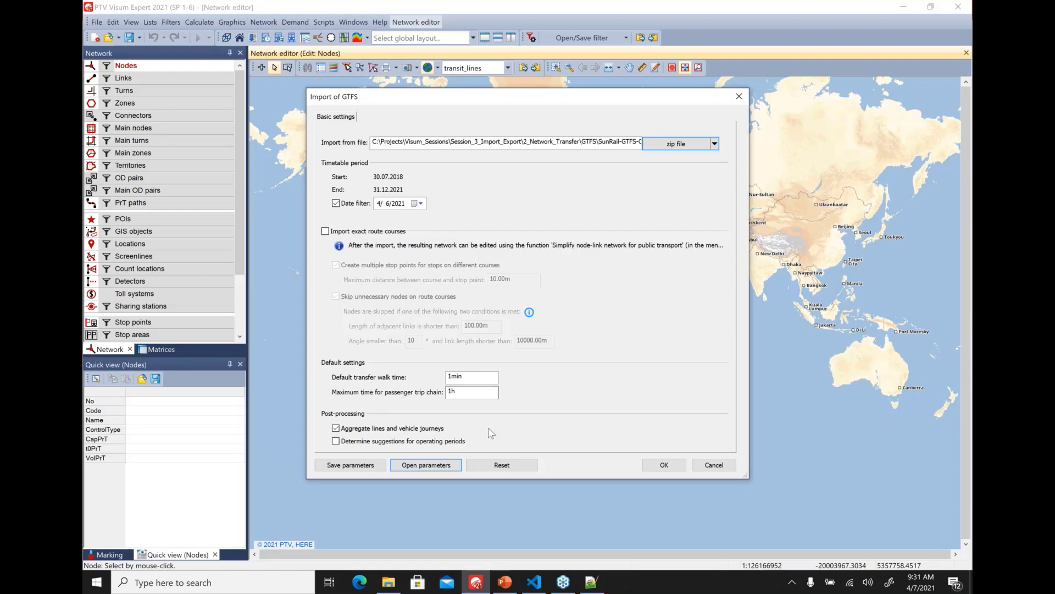
pyautogui.click(670, 466)
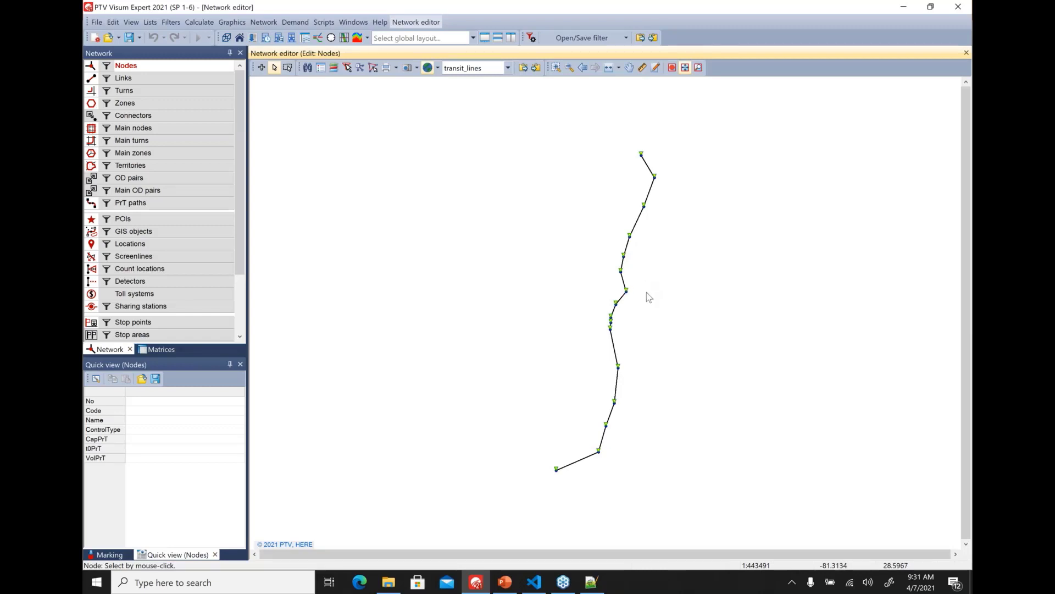
# Apply the line_extension graphic parameters to the imported SunRail network
pyautogui.click(508, 68)
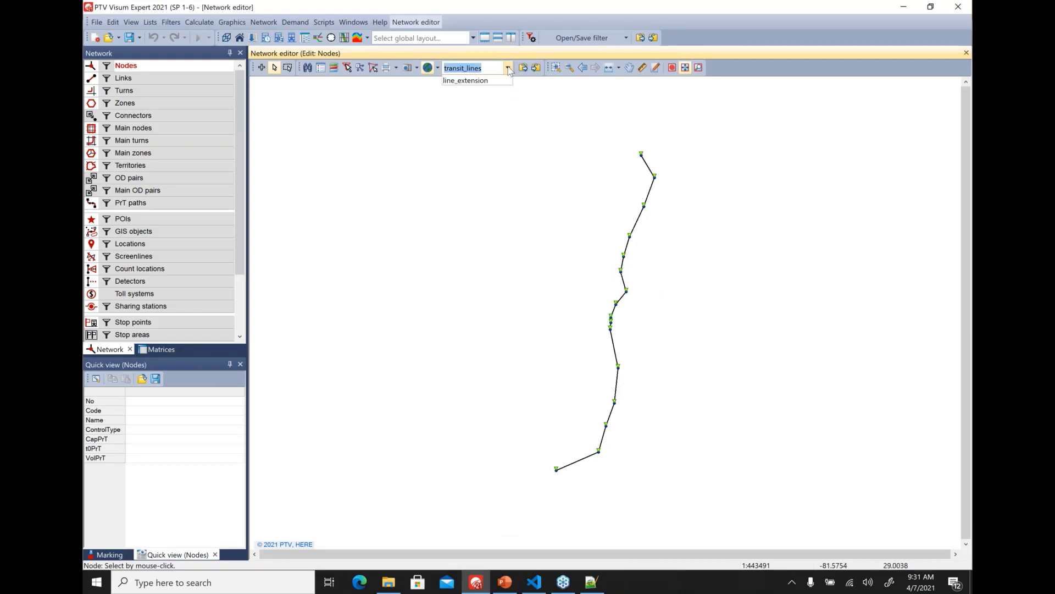
pyautogui.click(508, 68)
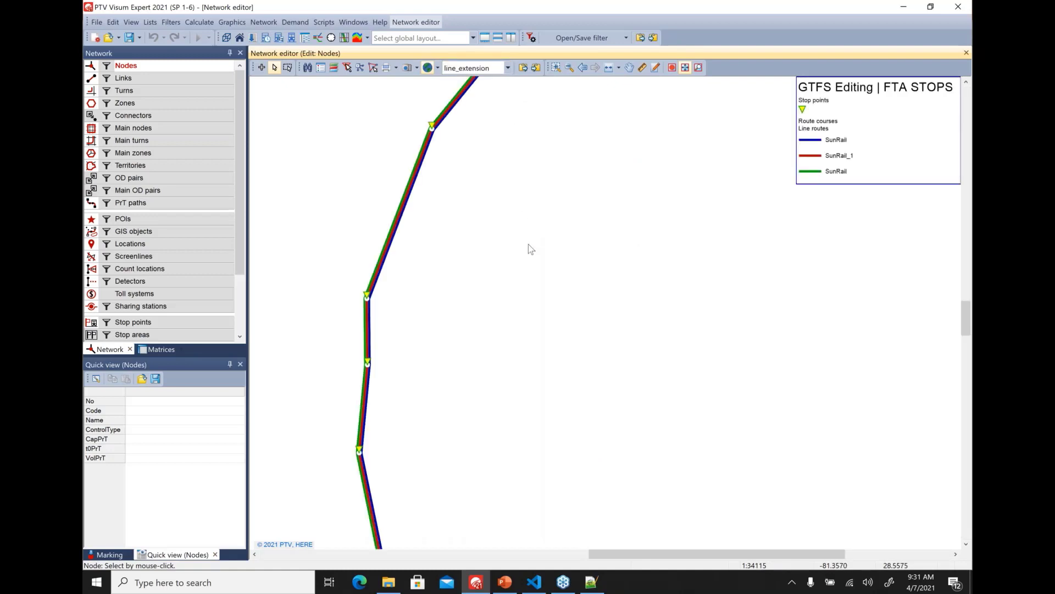
# Switch to PowerPoint, present slide 13 on GTFS editing for FTA-STOPS, and leave the slide show
pyautogui.click(506, 583)
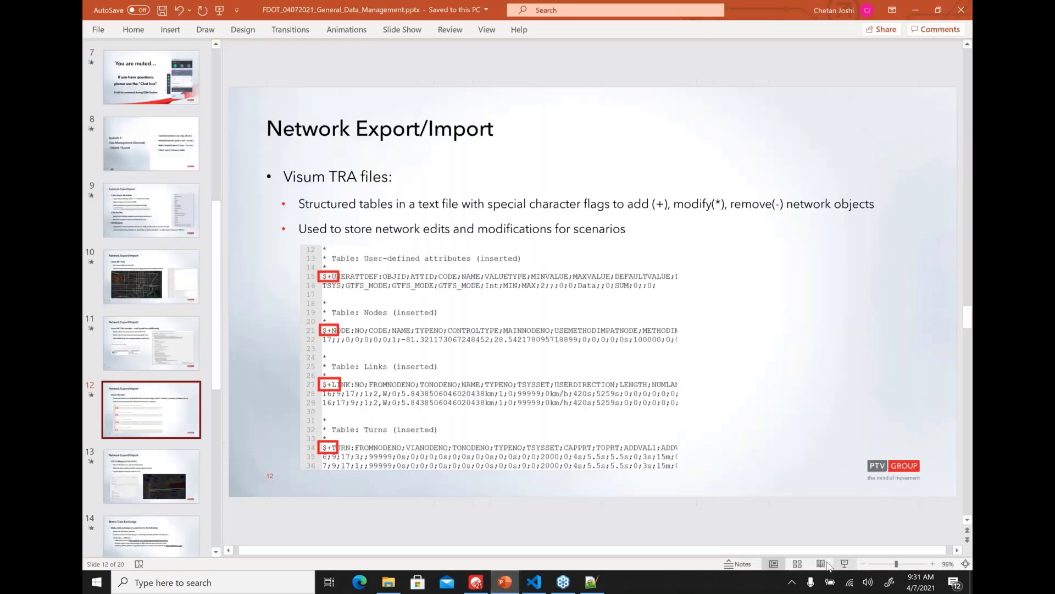
pyautogui.click(190, 471)
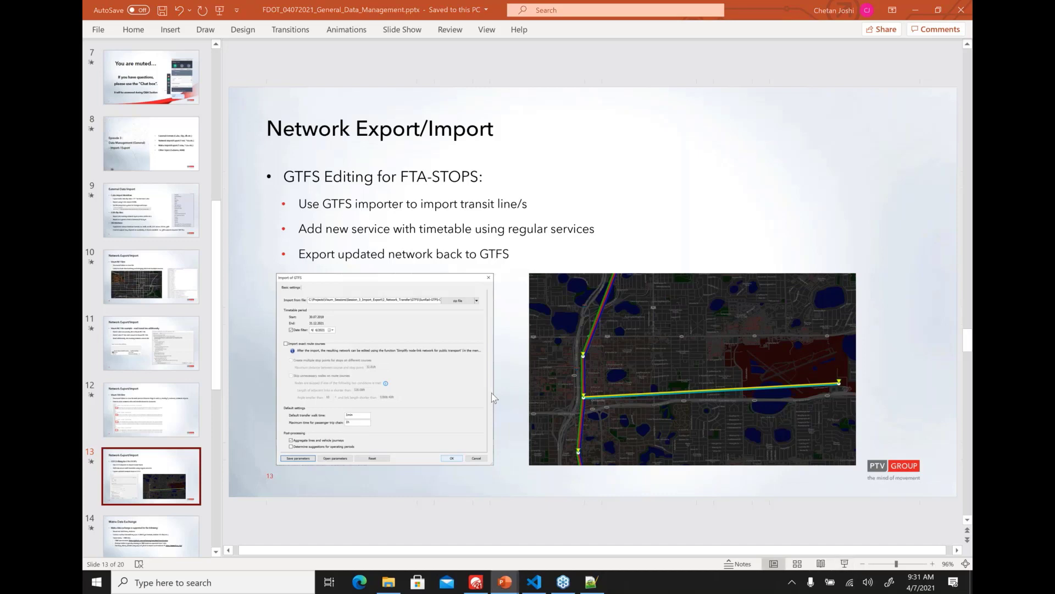
pyautogui.hotkey('shift', 'F5')
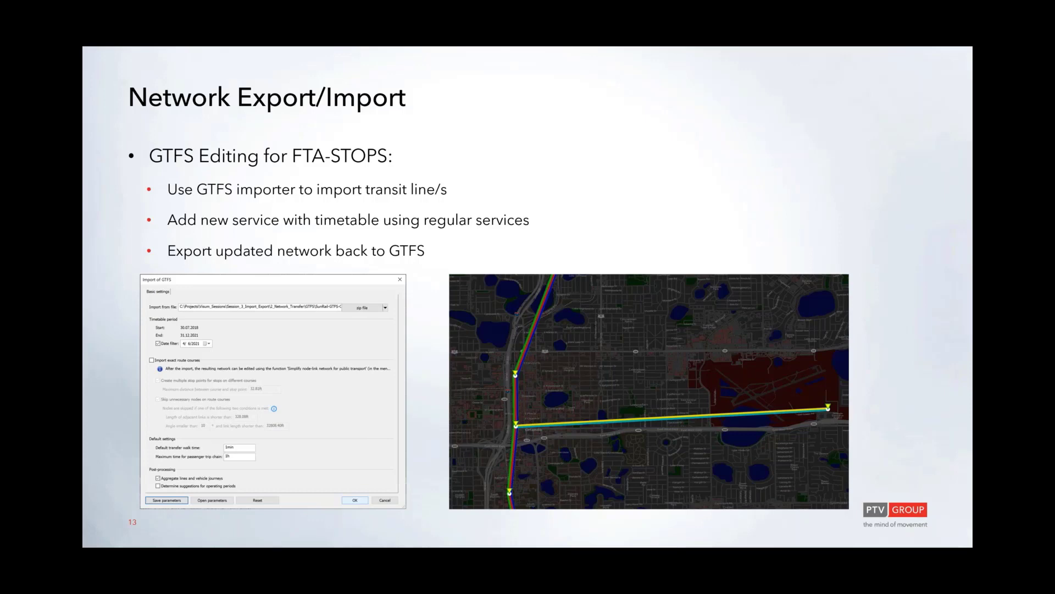
pyautogui.press('Escape')
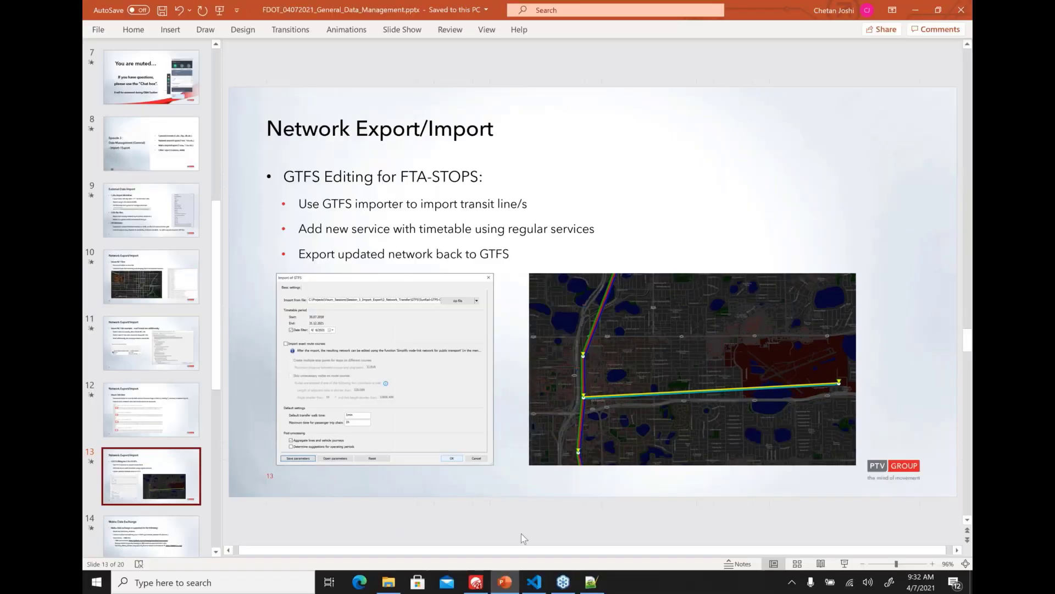
# Switch back to PTV Visum and insert a node beside the southeast edge of the airport area
pyautogui.click(474, 583)
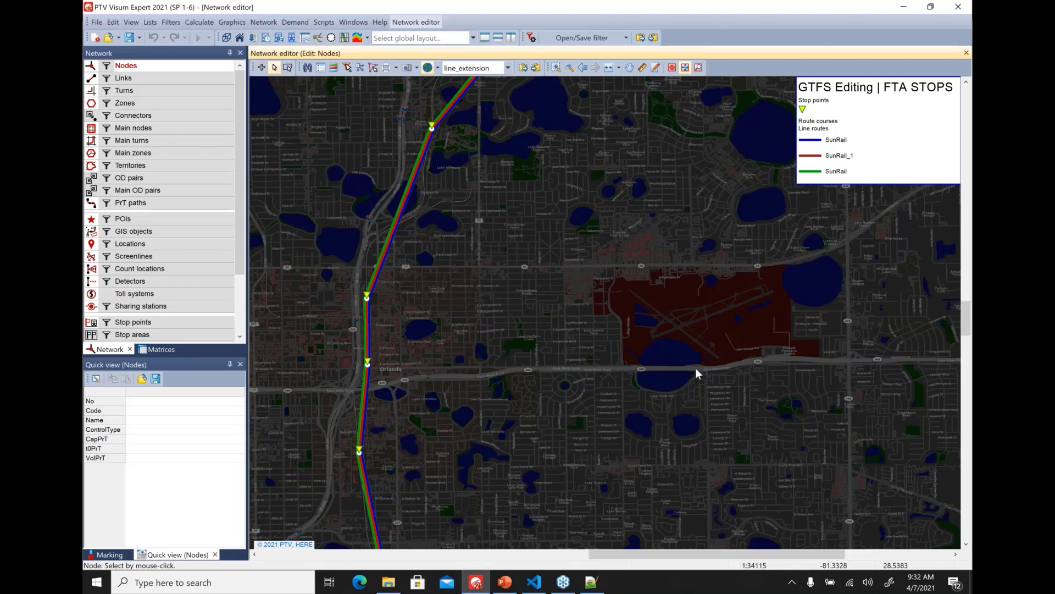
pyautogui.click(262, 67)
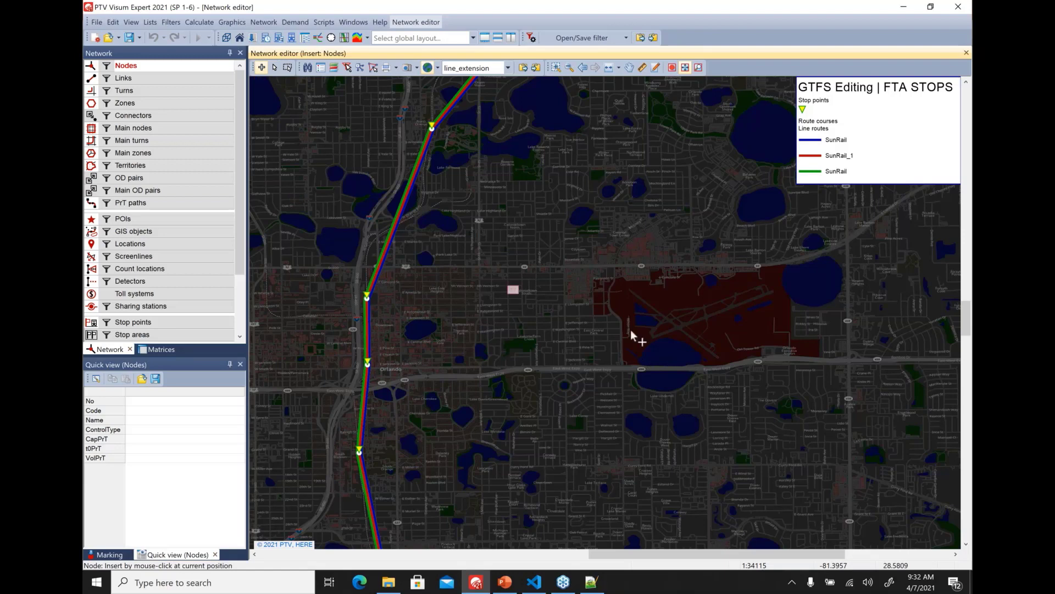
pyautogui.click(778, 352)
# Insert a type 01 link from the new airport node 17 to SunRail station node 9, with intermediate points along the airport's south edge
pyautogui.click(124, 78)
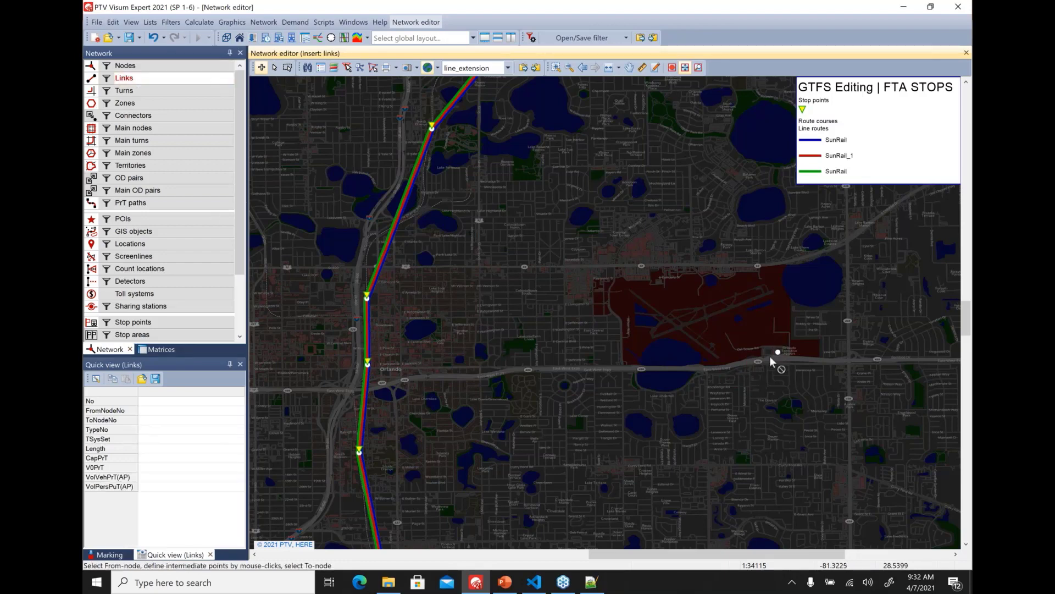
pyautogui.click(777, 352)
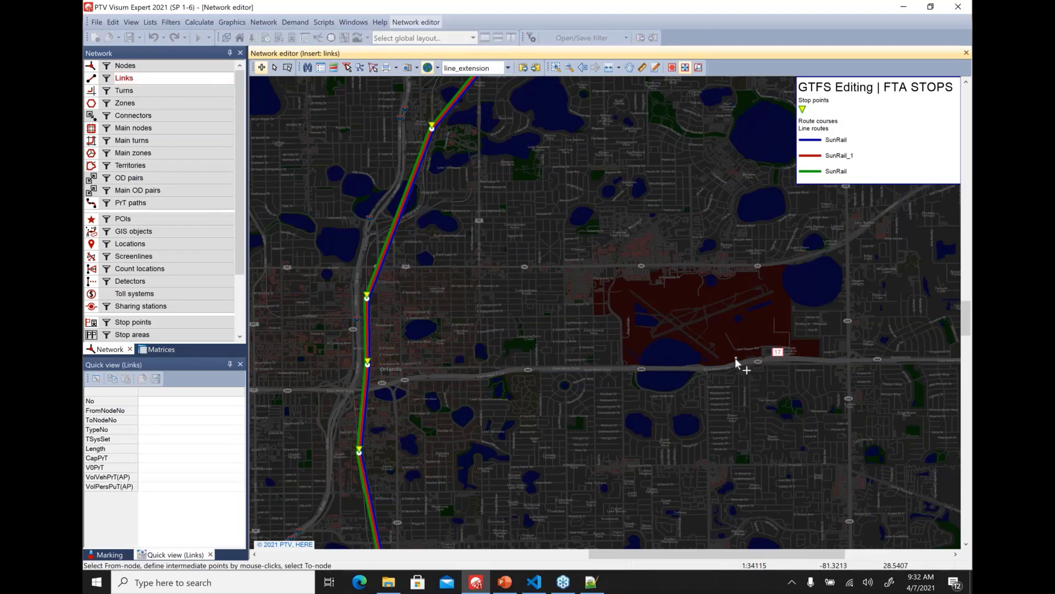
pyautogui.click(706, 363)
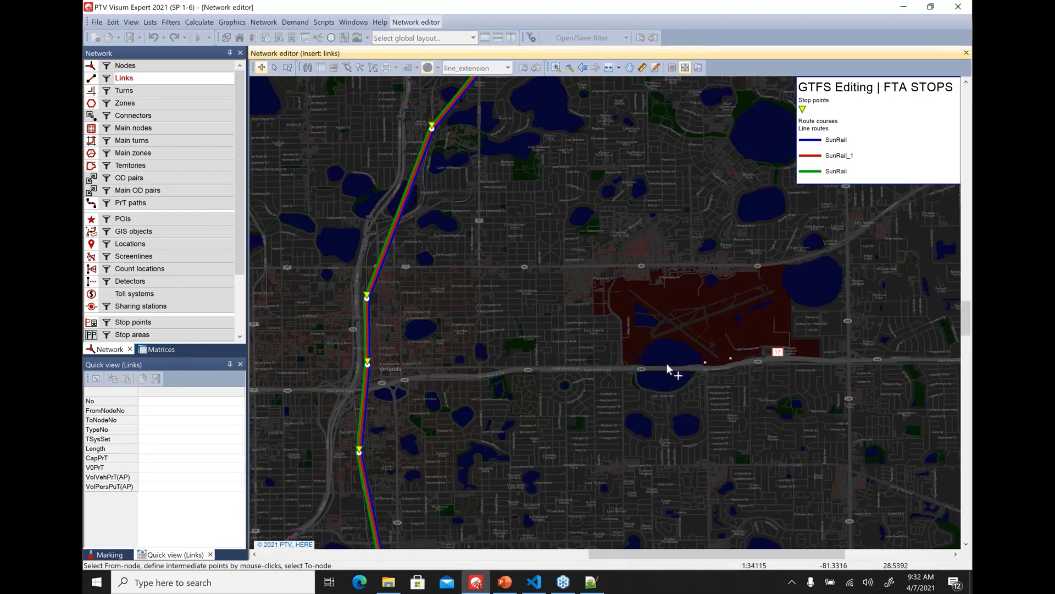
pyautogui.click(368, 365)
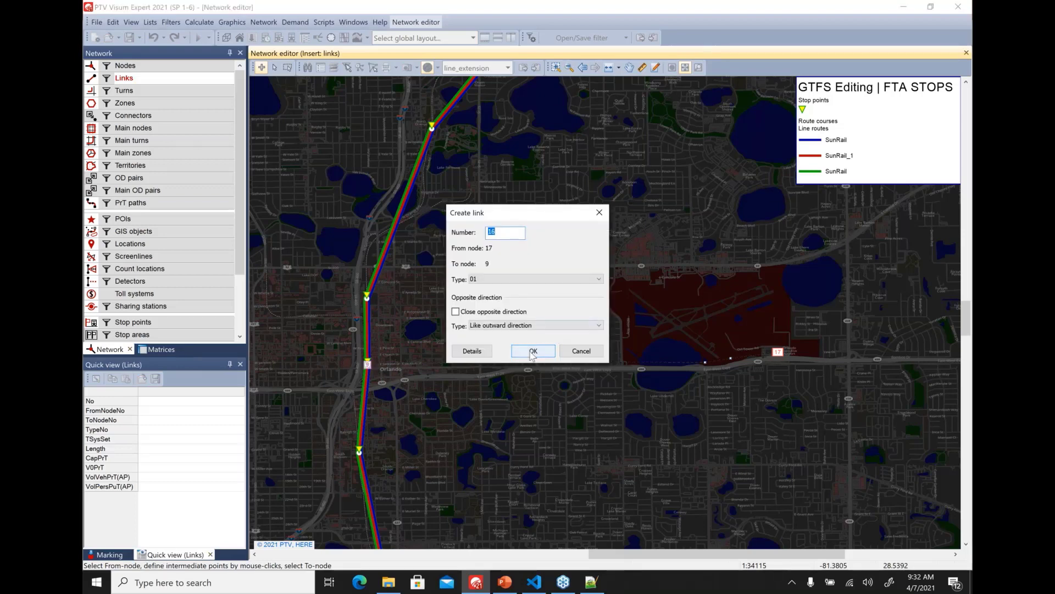
pyautogui.press('Return')
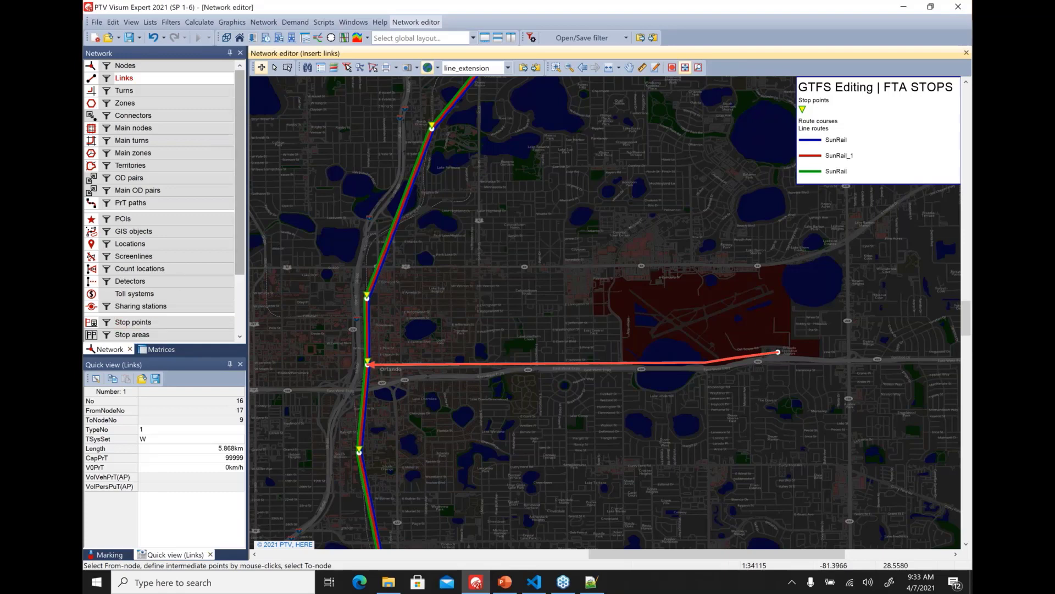
pyautogui.scroll(-2, 242, 237)
pyautogui.click(162, 295)
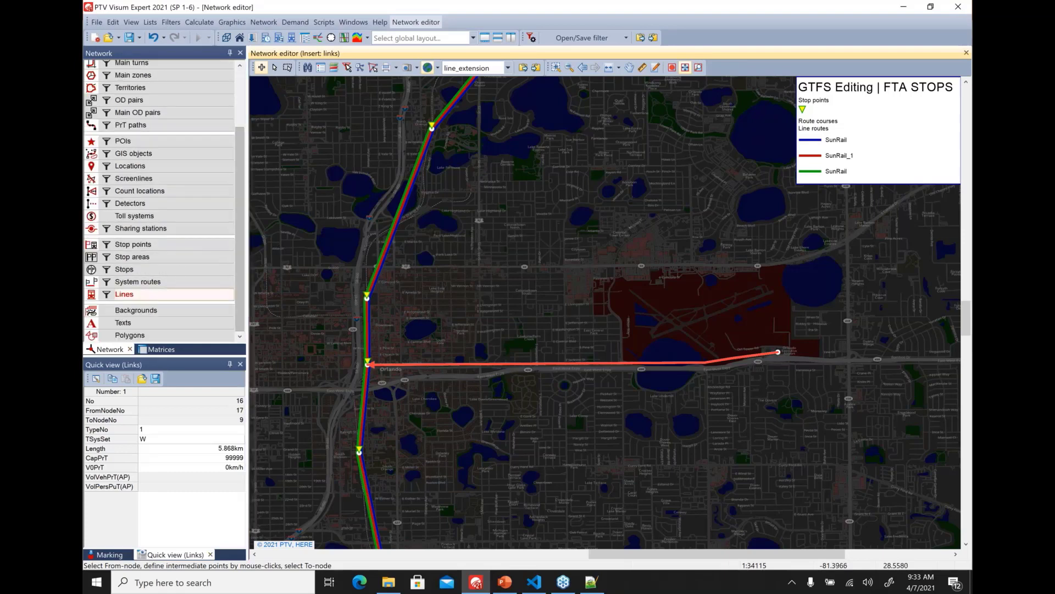
pyautogui.click(504, 285)
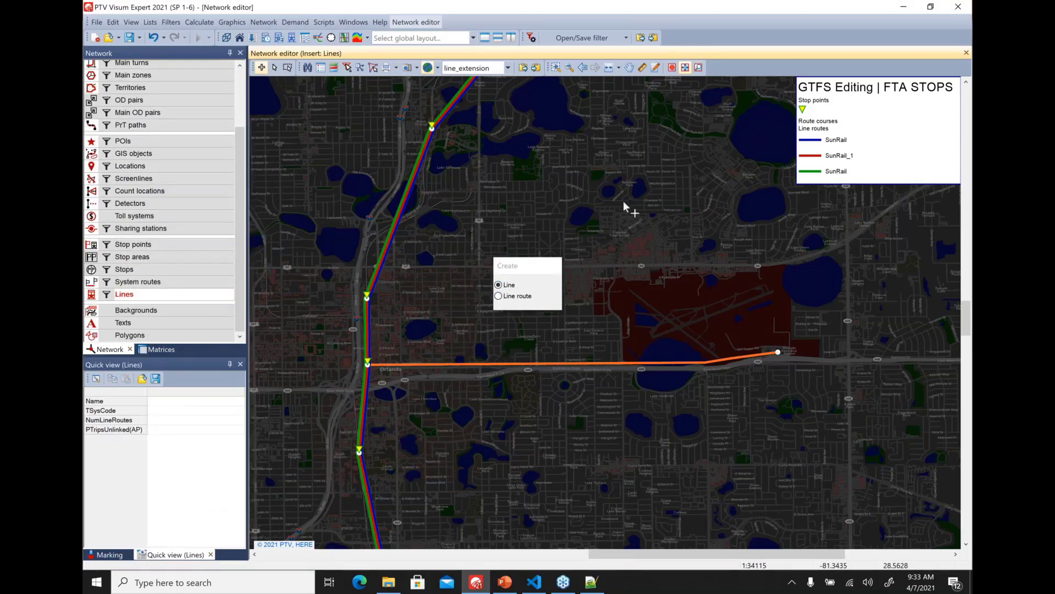
pyautogui.click(624, 202)
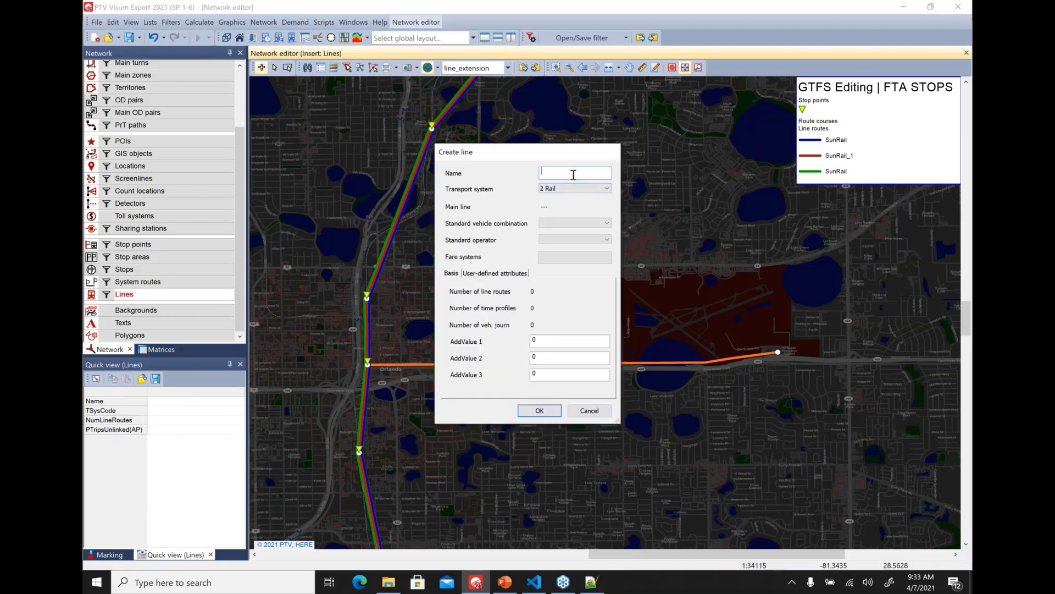
pyautogui.write('AP_EXP')
pyautogui.moveTo(479, 157); pyautogui.dragTo(300, 153)
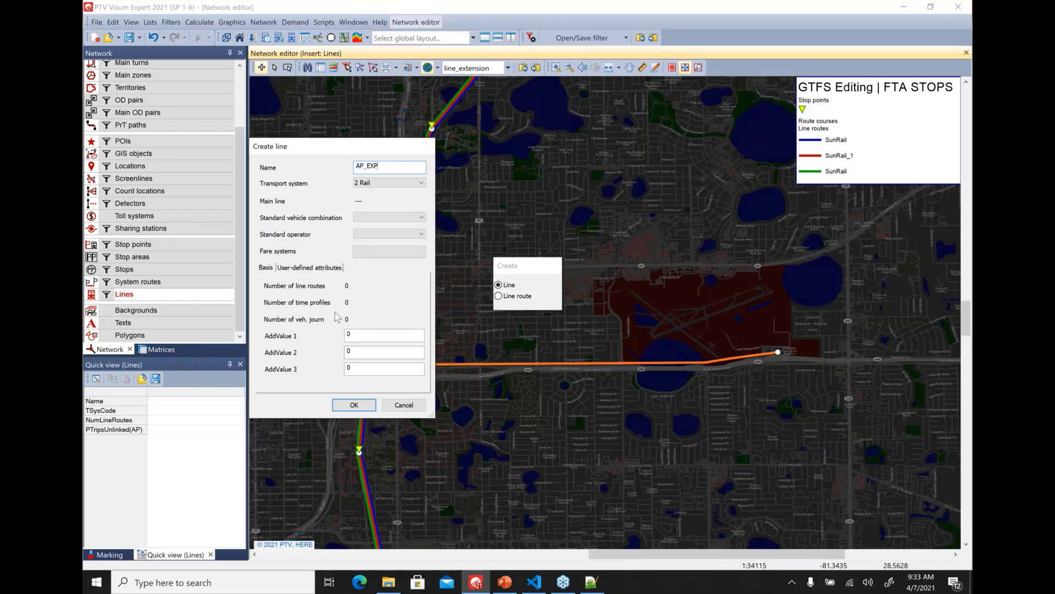
pyautogui.click(404, 407)
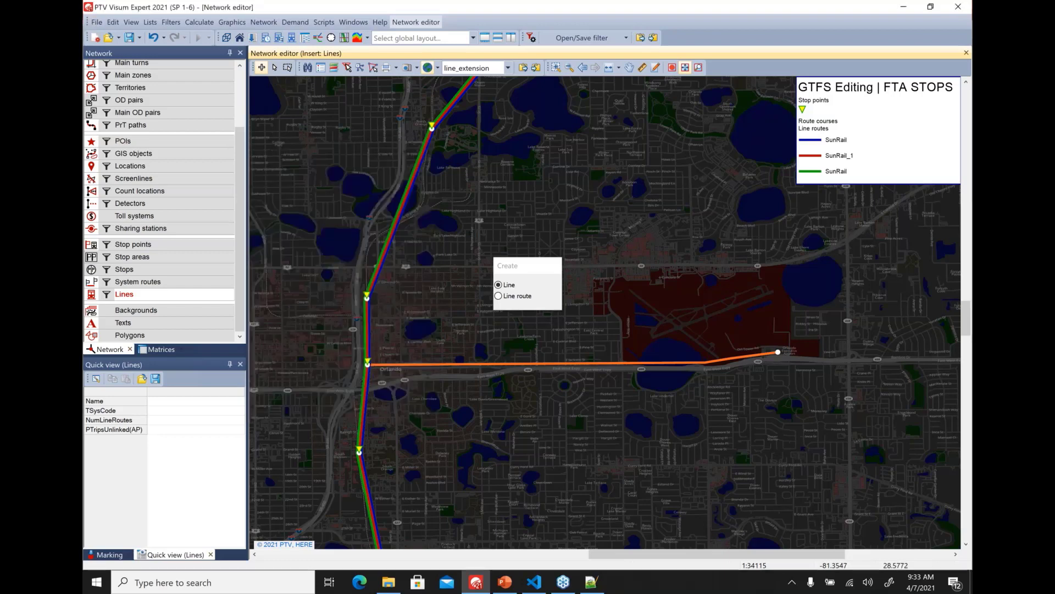
# Open the options for comparing and transferring networks
pyautogui.click(96, 22)
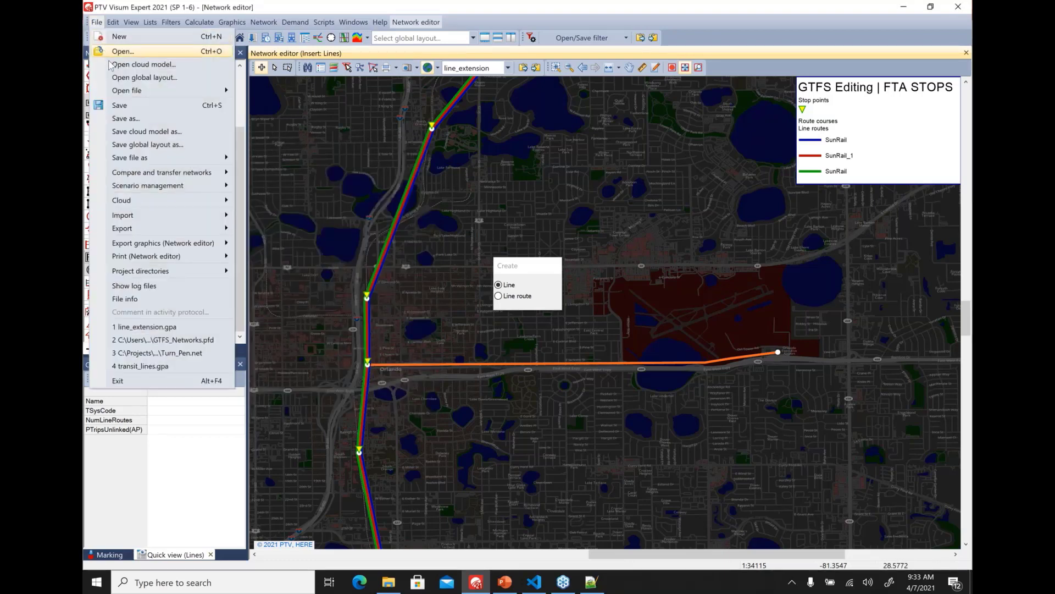
pyautogui.moveTo(184, 174)
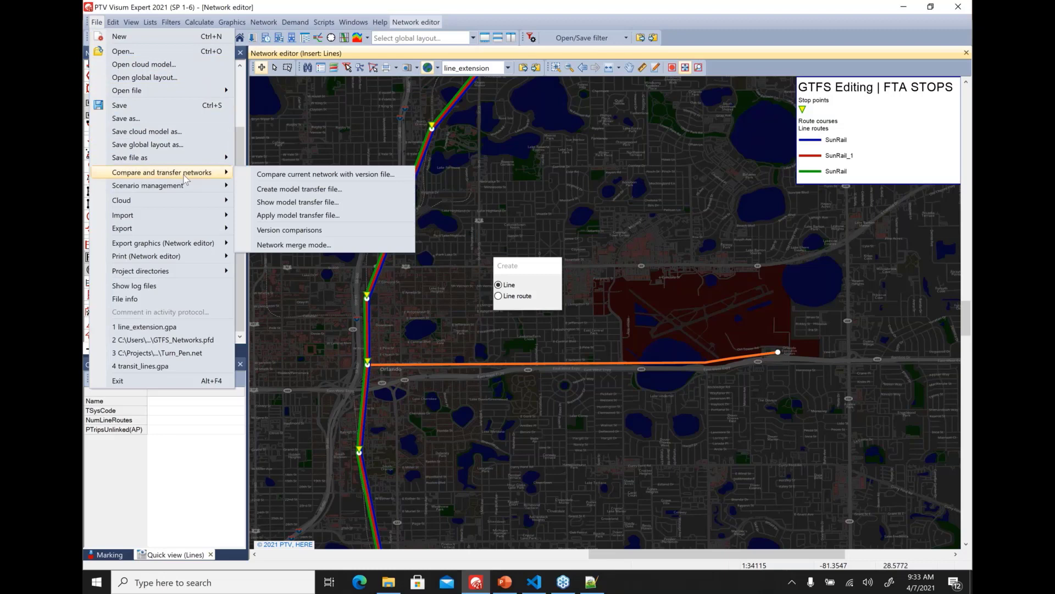
# Switch to File Explorer and open GTFS_BASE To GTFS_NEW_LINE.tra from the 2_Network_Transfer\GTFS folder in a maximized Notepad++ window
pyautogui.click(326, 189)
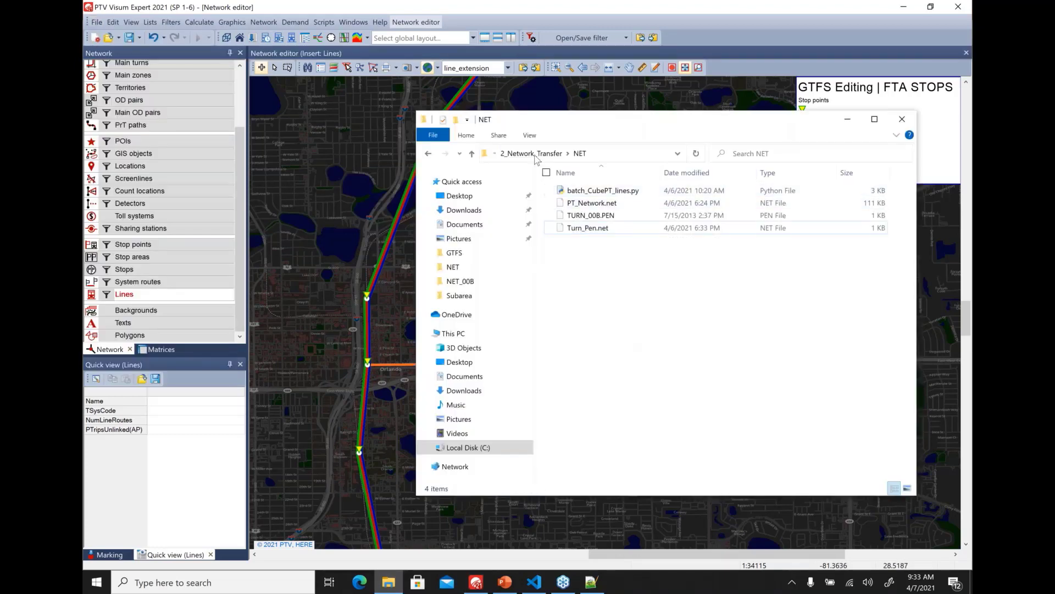
pyautogui.hotkey('alt', 'Up')
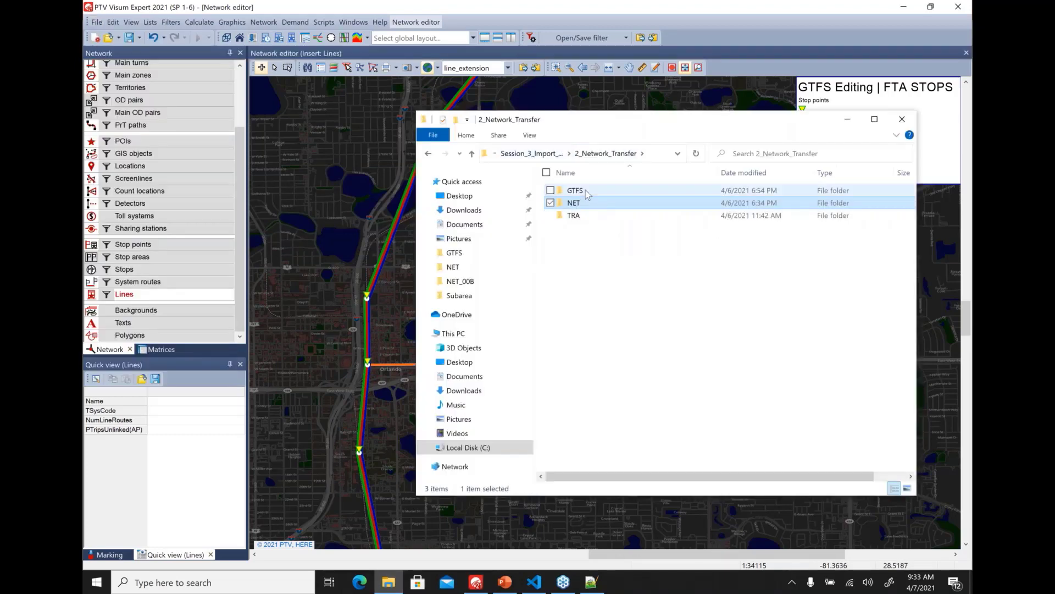
pyautogui.doubleClick(585, 191)
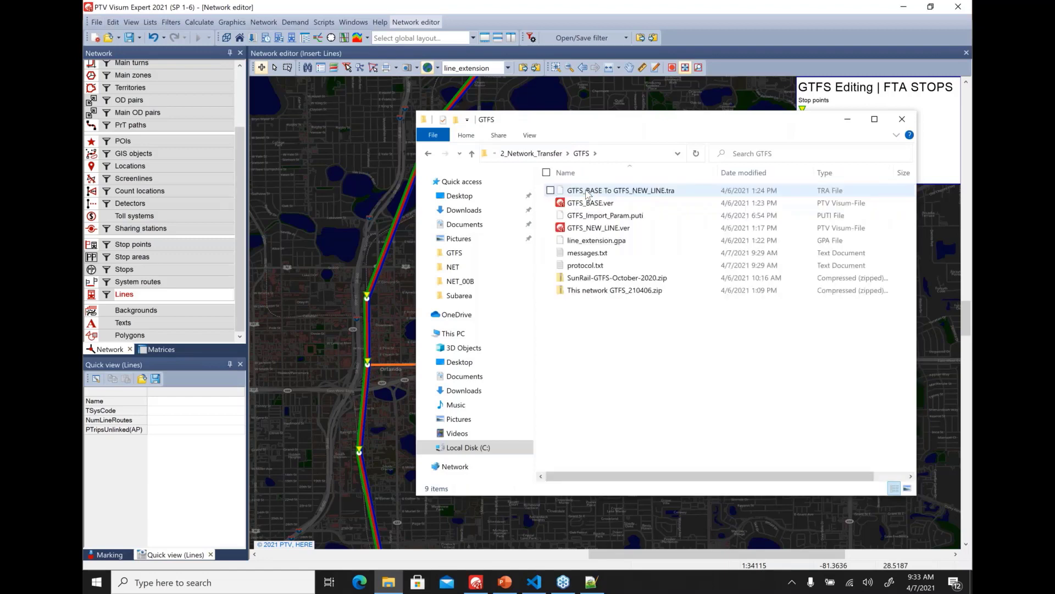
pyautogui.click(531, 154)
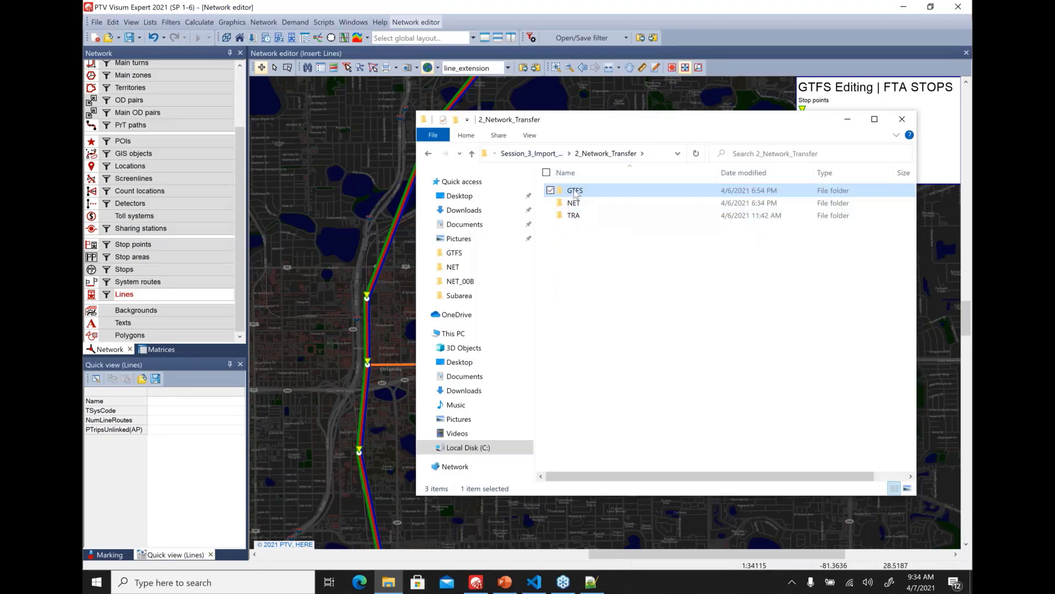
pyautogui.doubleClick(575, 192)
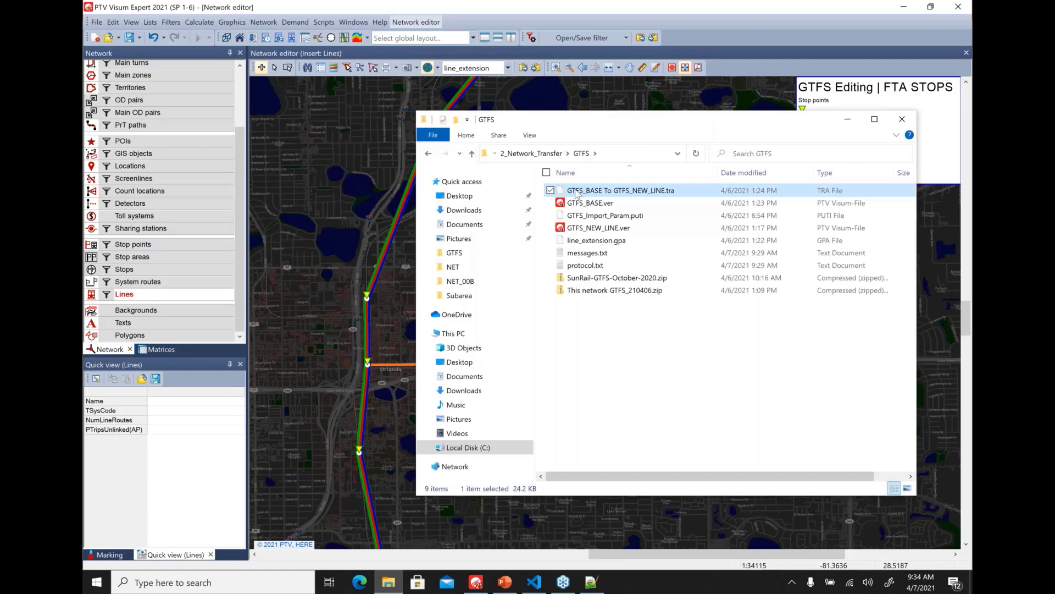
pyautogui.rightClick(576, 191)
pyautogui.click(514, 264)
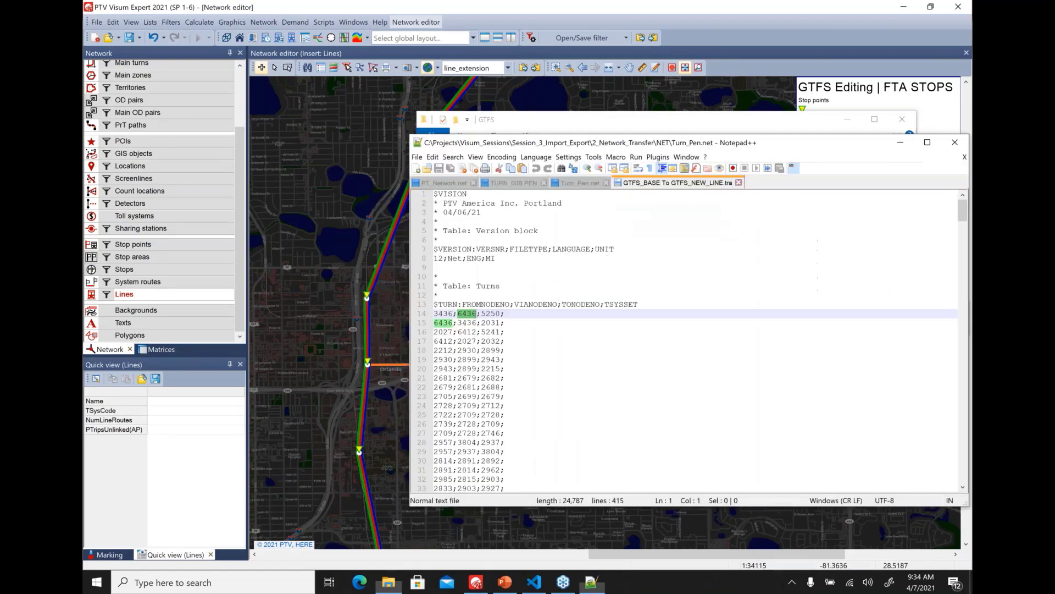
pyautogui.doubleClick(768, 145)
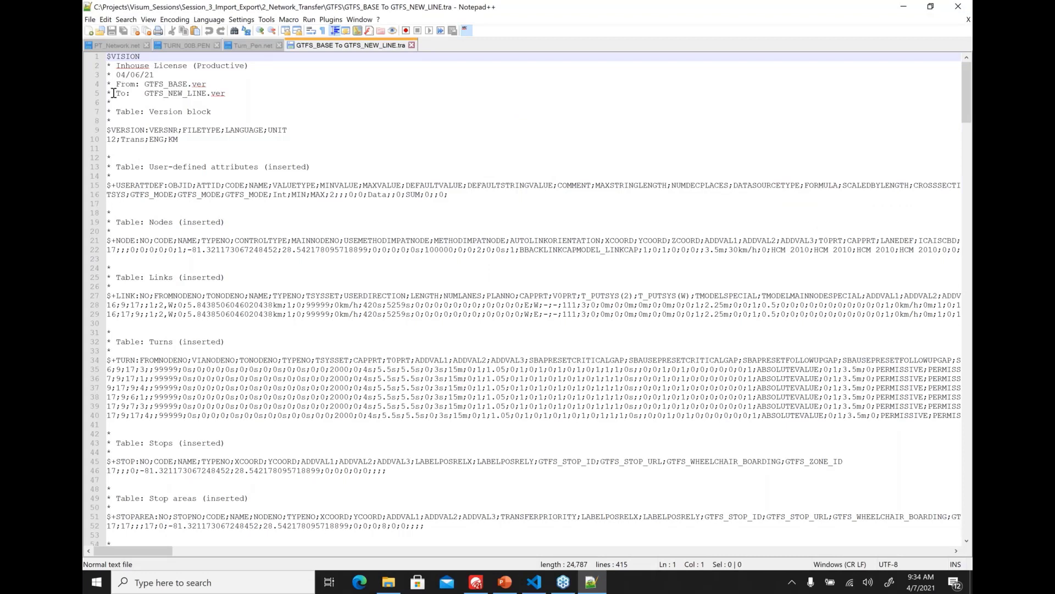
# Examine the transfer file's From and To version entries and its inserted tables, from user-defined attributes through time profile items
pyautogui.moveTo(108, 85); pyautogui.dragTo(226, 93)
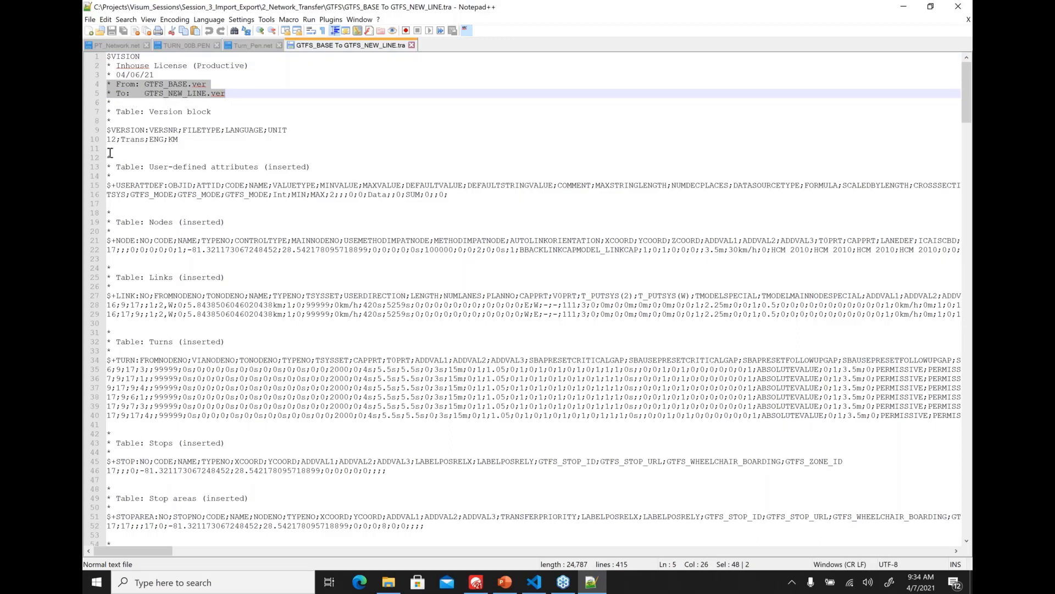
pyautogui.moveTo(108, 154); pyautogui.dragTo(411, 471)
pyautogui.scroll(-12, 357, 474)
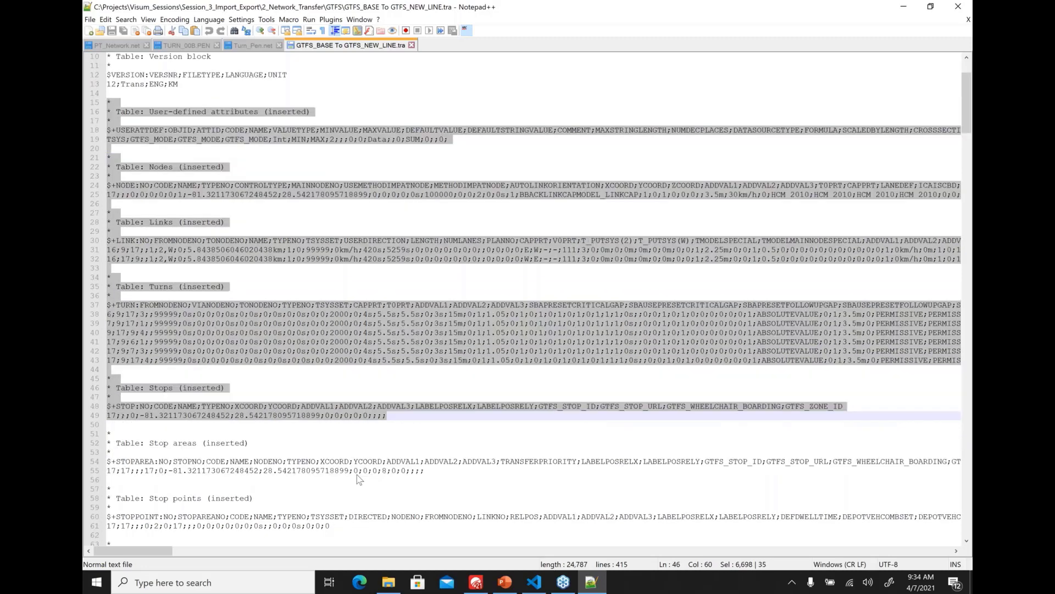
pyautogui.scroll(-5, 359, 473)
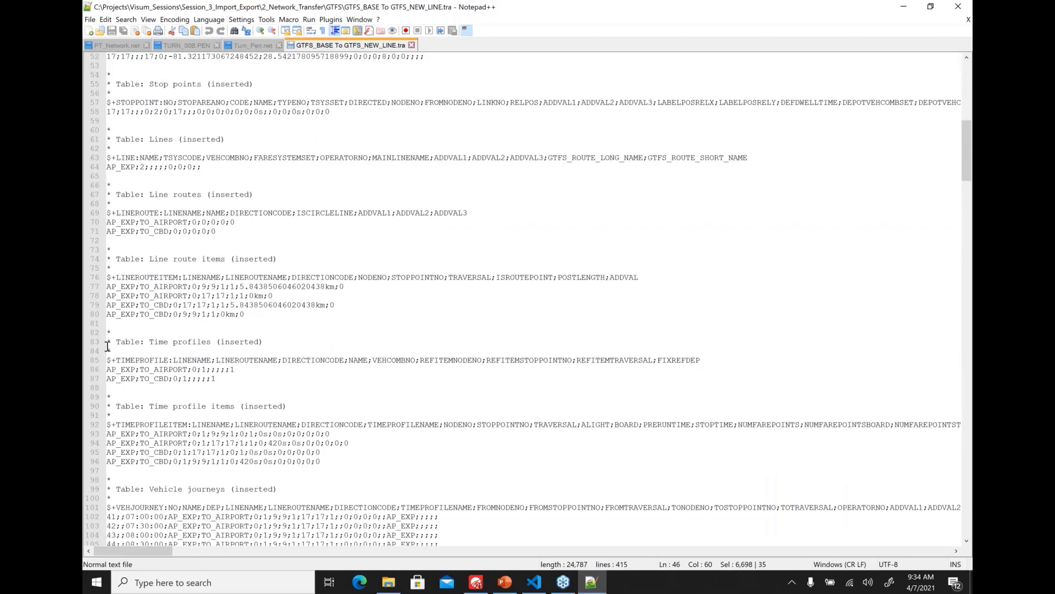
pyautogui.scroll(-4, 259, 369)
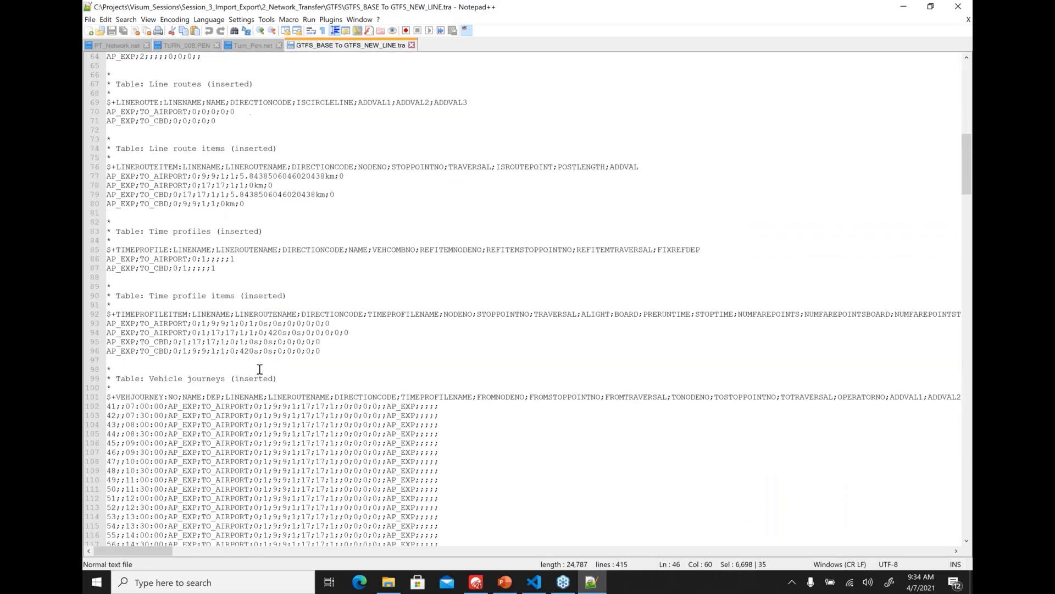
pyautogui.scroll(-2, 259, 369)
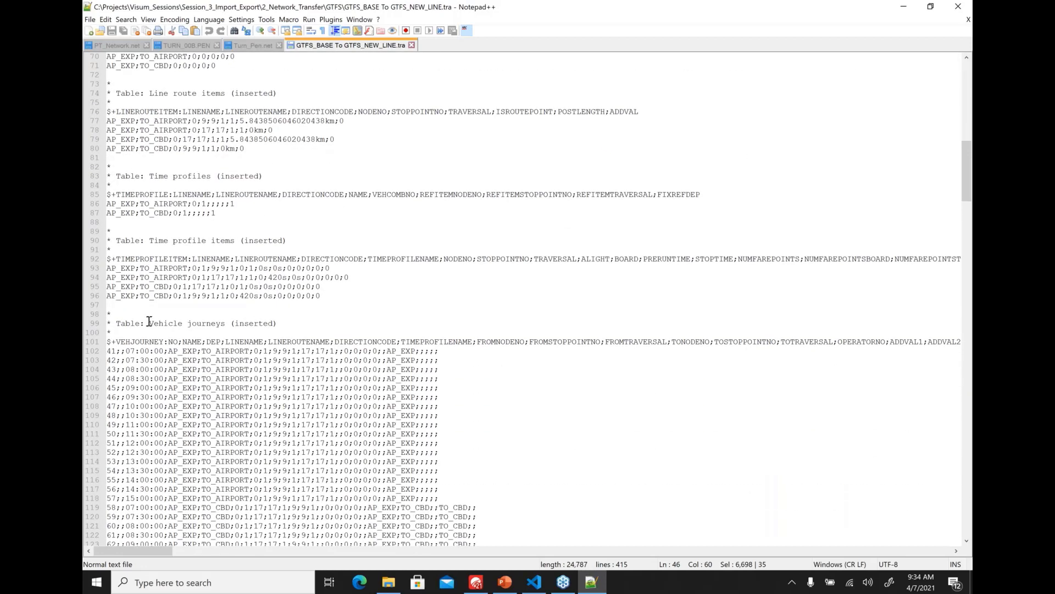
# Highlight the Vehicle journeys table heading and review the inserted AP_EXP journeys for TO_AIRPORT and TO_CBD
pyautogui.click(151, 322)
pyautogui.moveTo(181, 322); pyautogui.dragTo(224, 323)
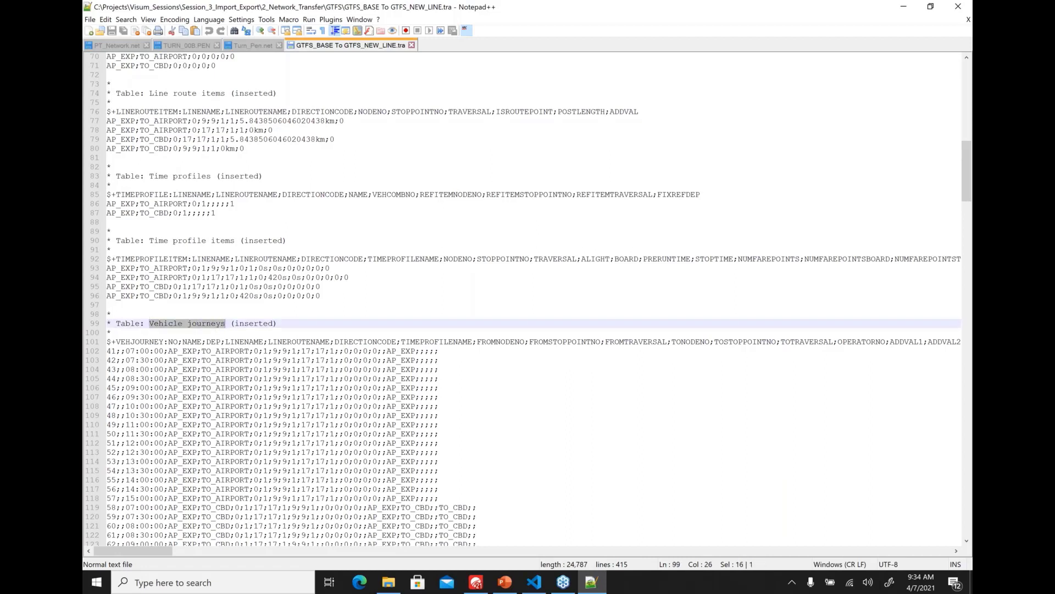
pyautogui.scroll(-2, 229, 325)
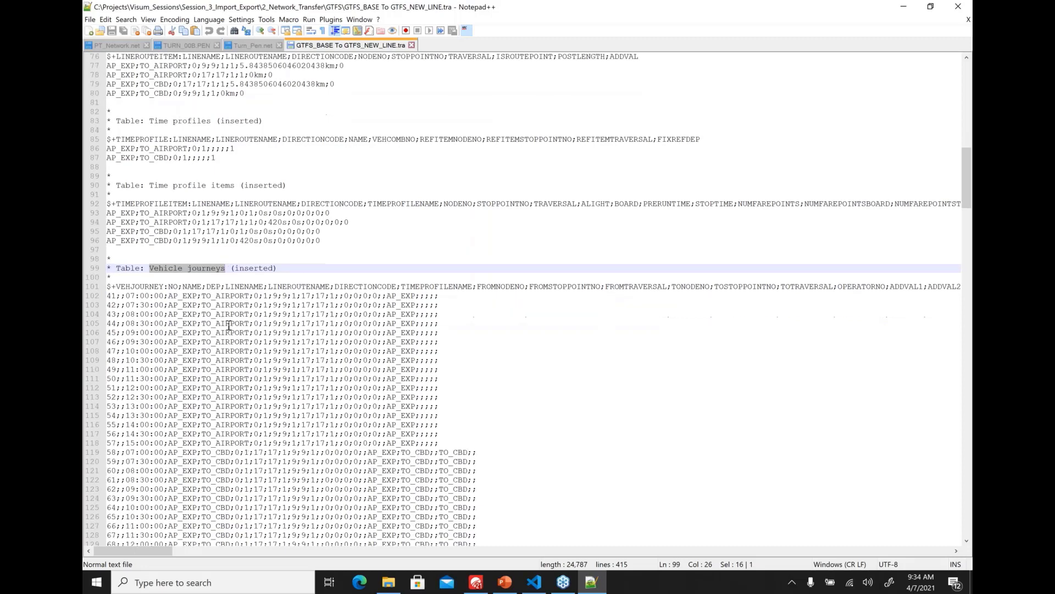
pyautogui.scroll(-2, 230, 325)
pyautogui.scroll(-2, 220, 210)
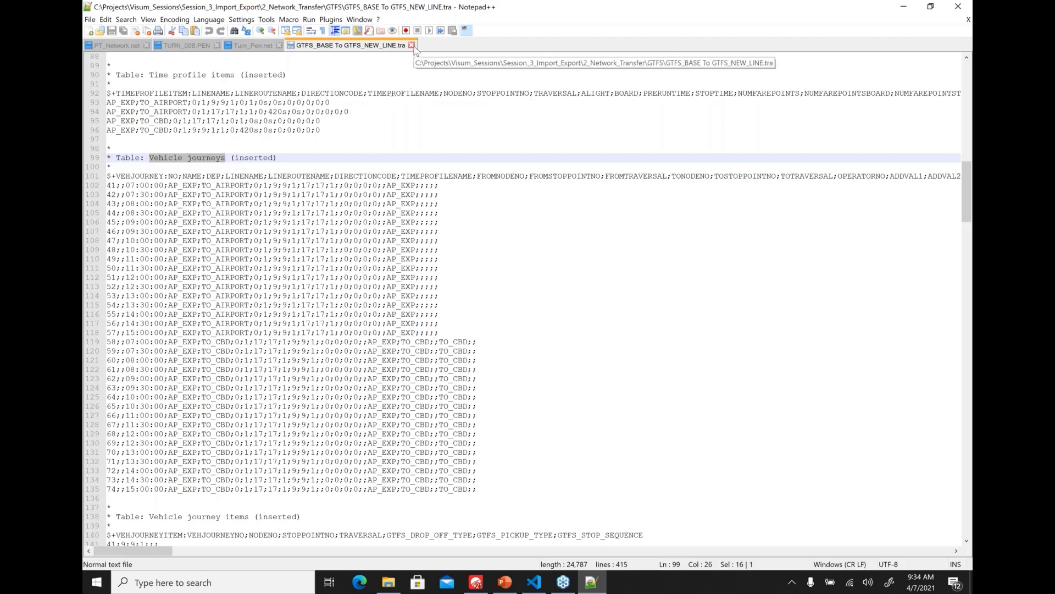
# Switch back to PTV Visum and delete the node at the airport end of the orange link, together with that link
pyautogui.click(476, 581)
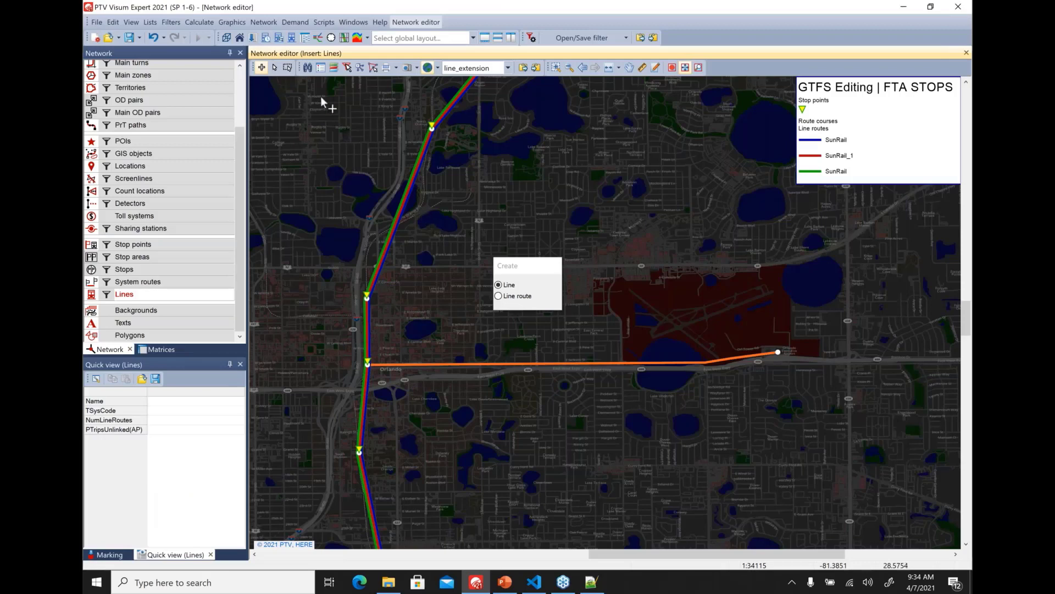
pyautogui.click(276, 71)
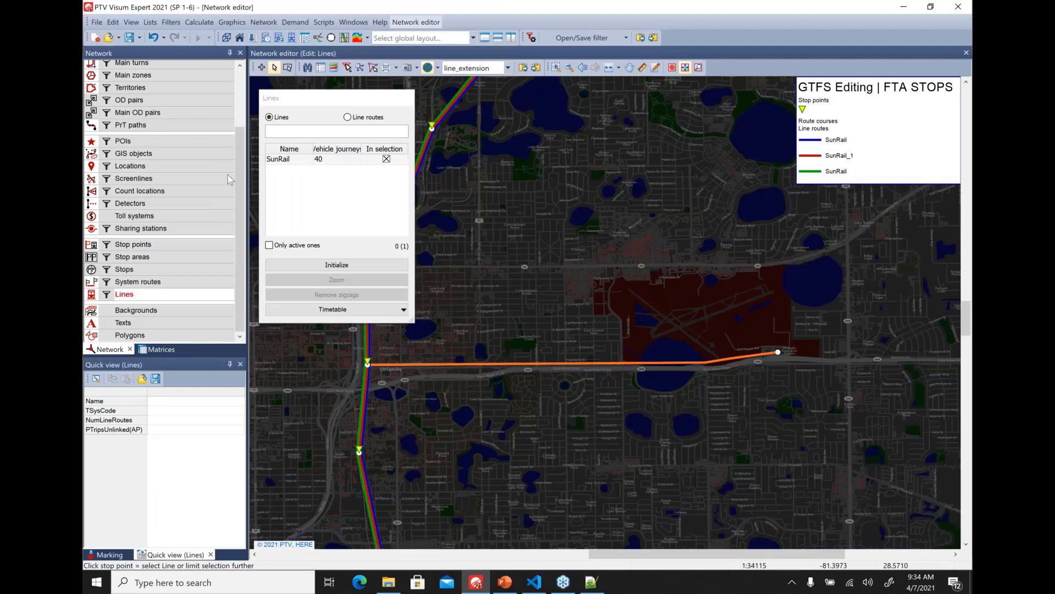
pyautogui.scroll(1, 227, 174)
pyautogui.scroll(2, 242, 130)
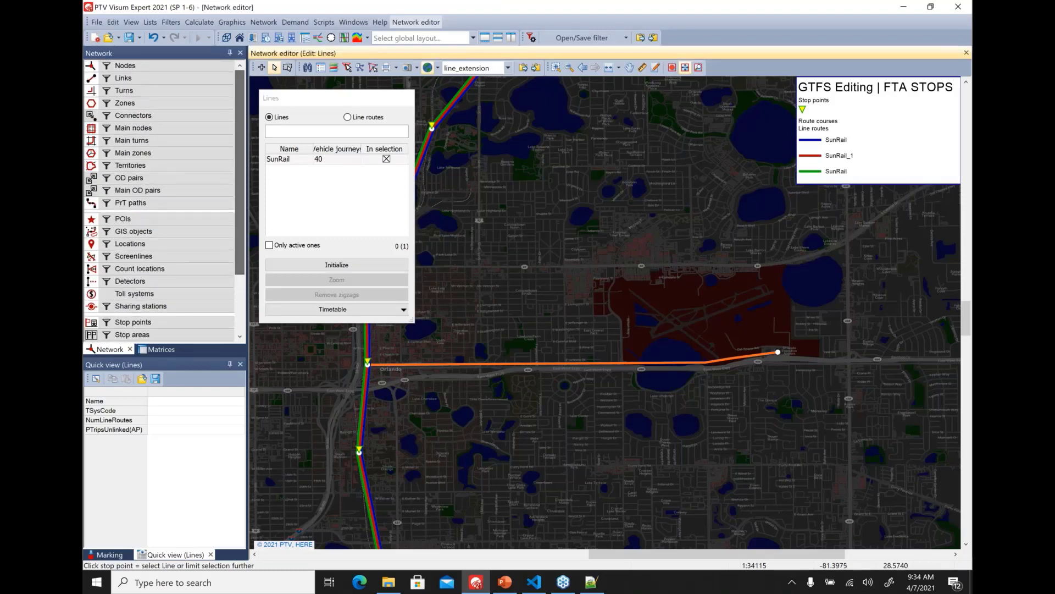
pyautogui.click(97, 23)
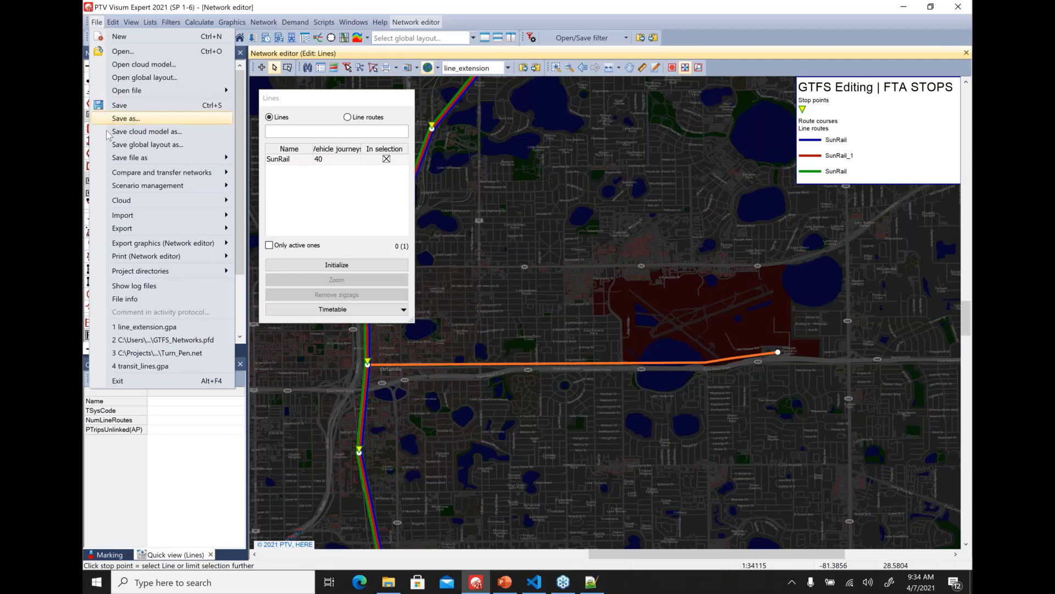
pyautogui.moveTo(173, 179)
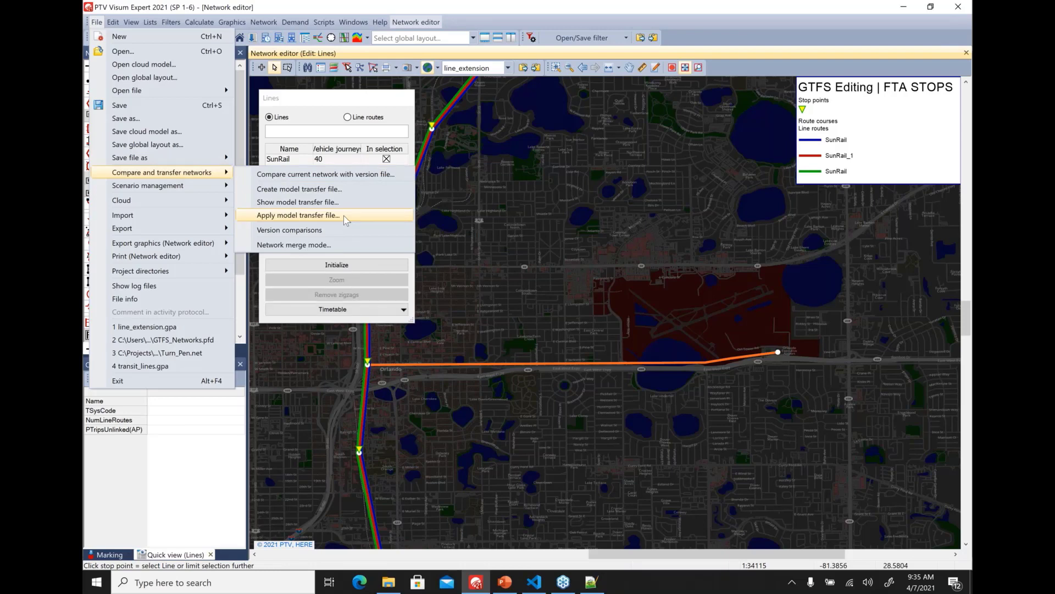
pyautogui.click(342, 96)
pyautogui.click(153, 65)
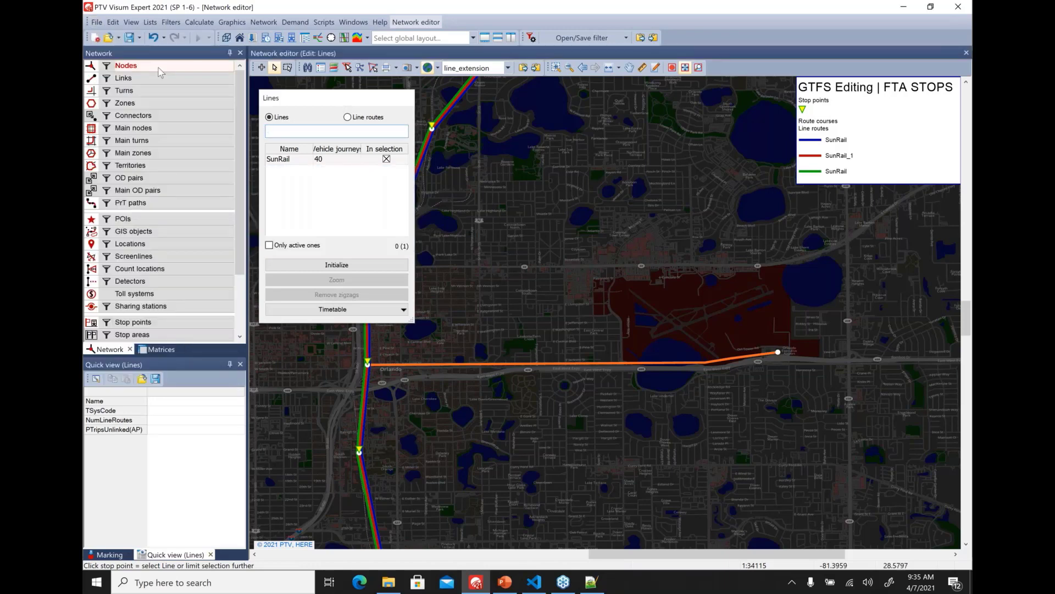
pyautogui.click(780, 353)
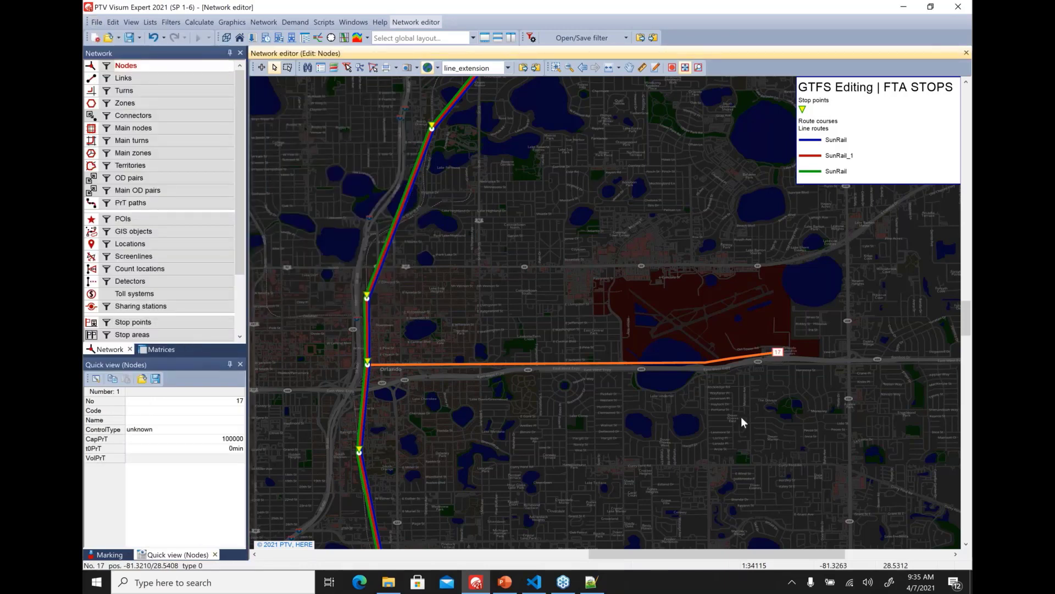
pyautogui.click(741, 416)
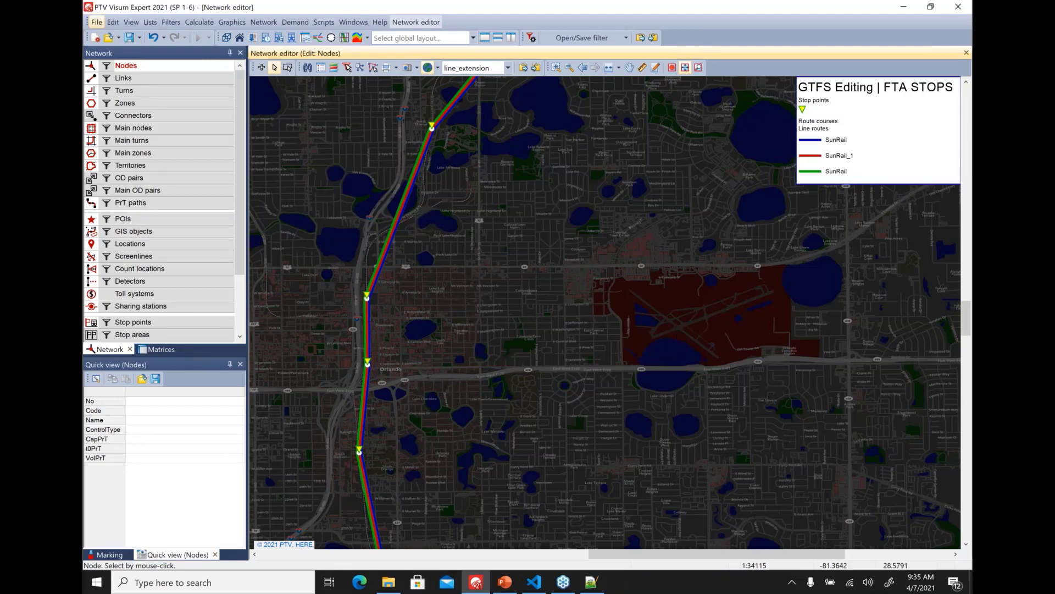
# Apply the model transfer file GTFS_BASE To GTFS_NEW_LINE.tra without saving the current changes, keeping the default read options and Ignore conflict handling
pyautogui.click(96, 22)
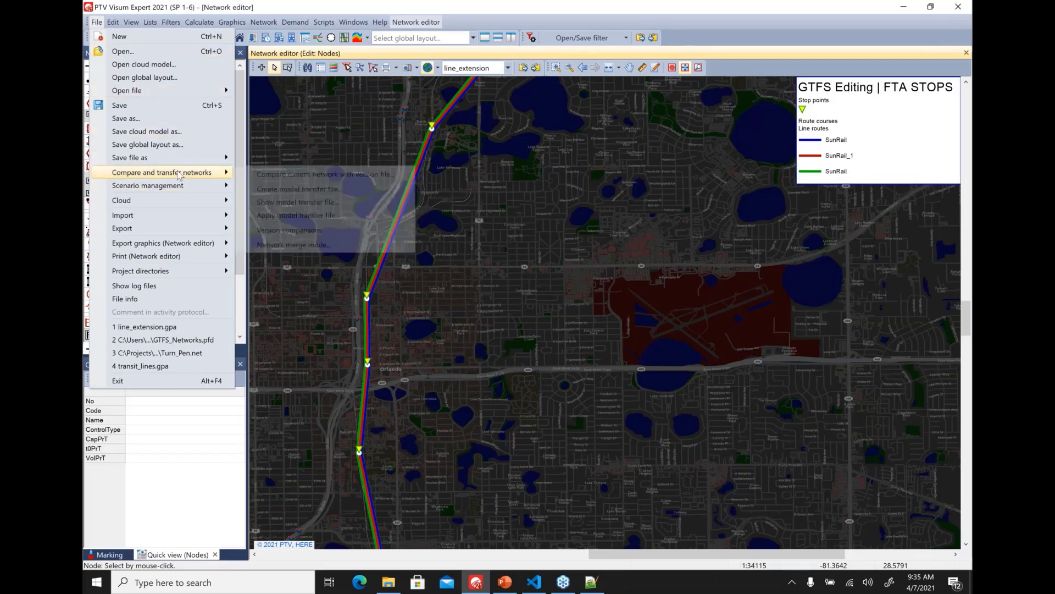
pyautogui.click(361, 215)
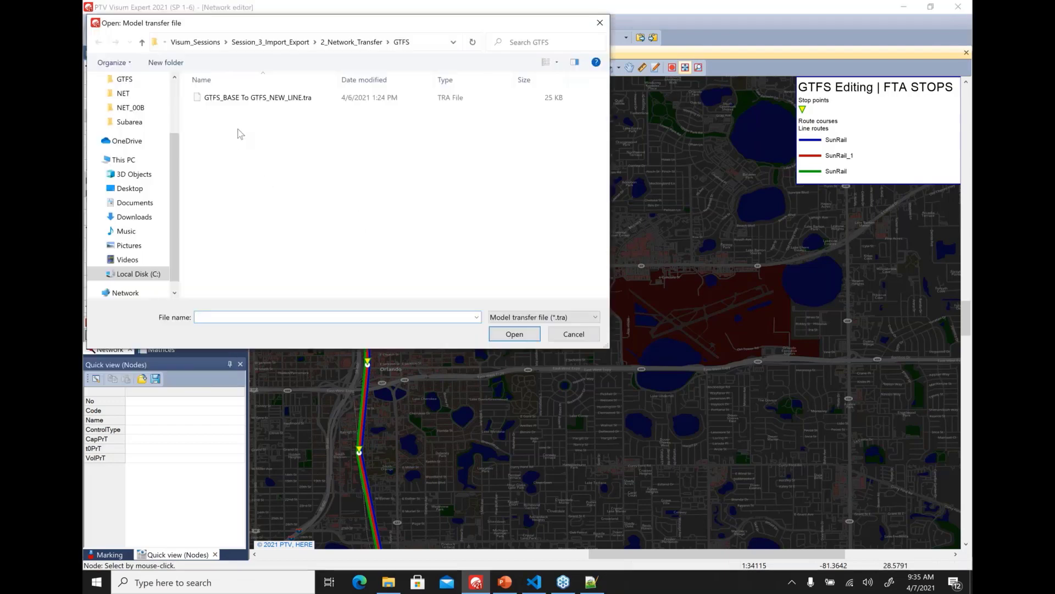
pyautogui.click(245, 103)
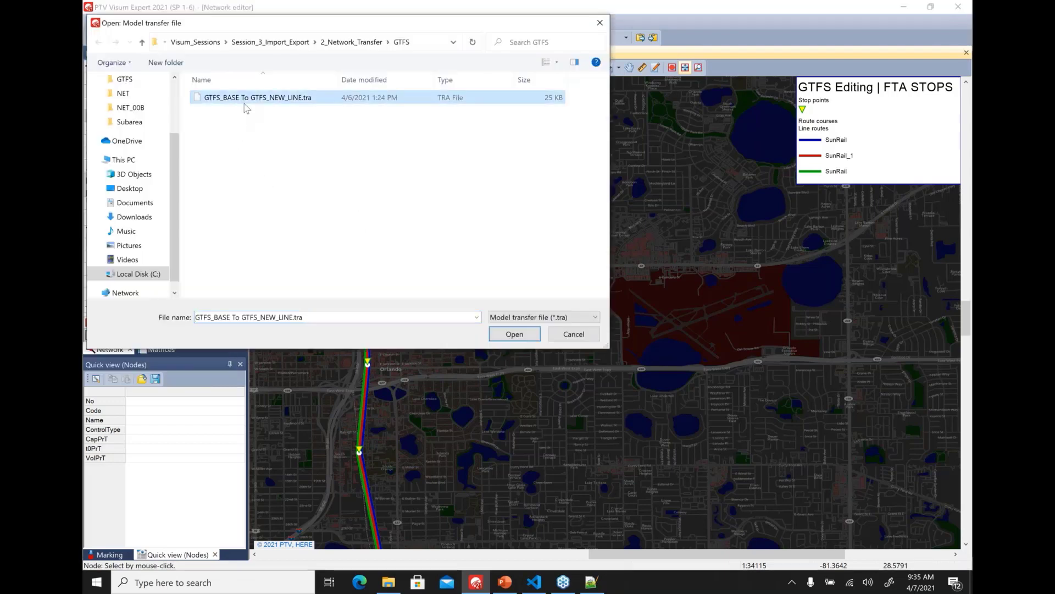
pyautogui.click(514, 334)
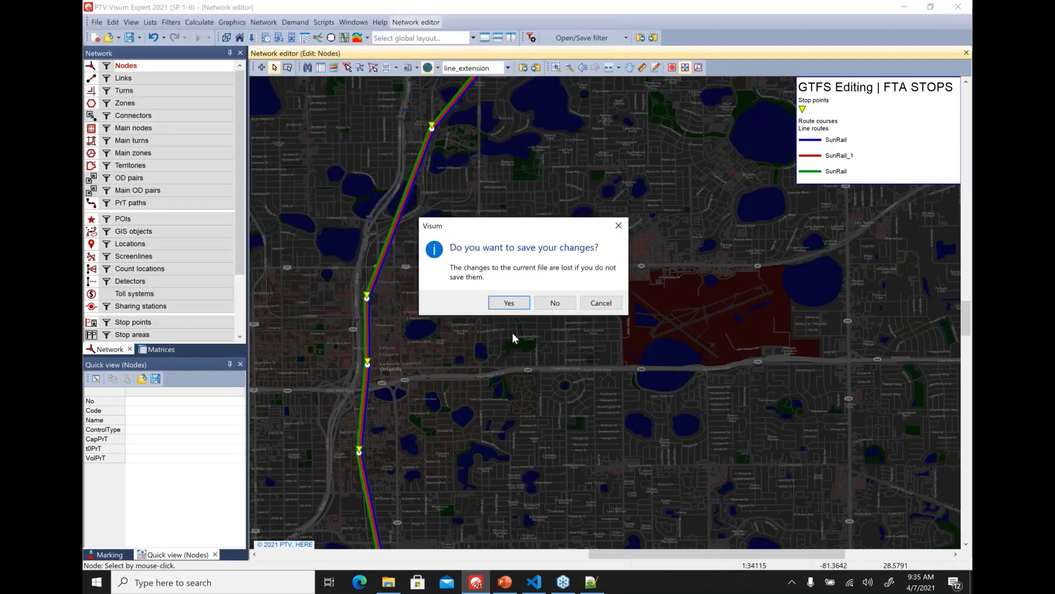
pyautogui.click(546, 307)
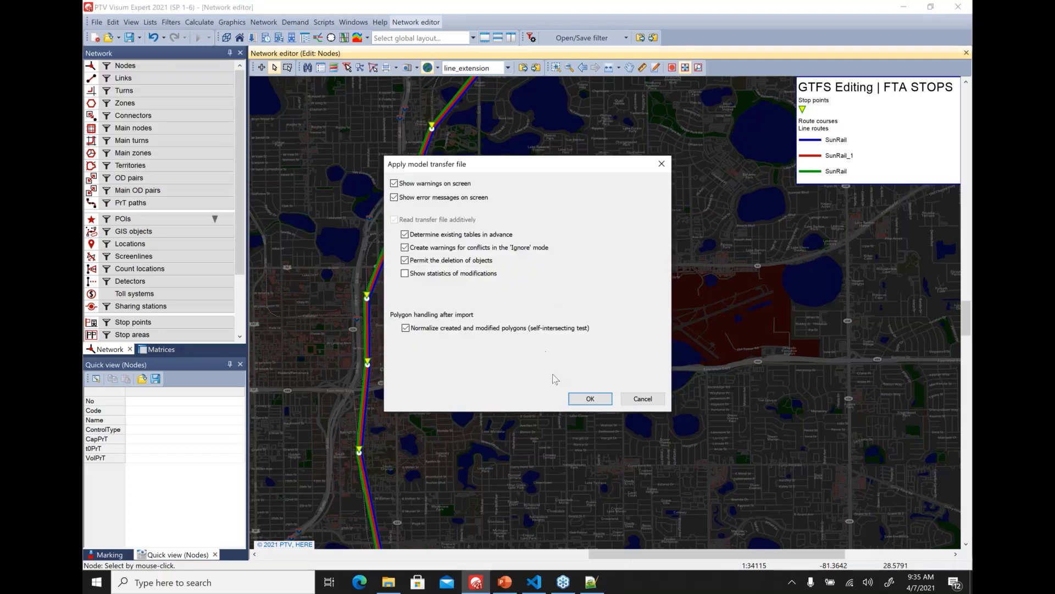
pyautogui.click(593, 402)
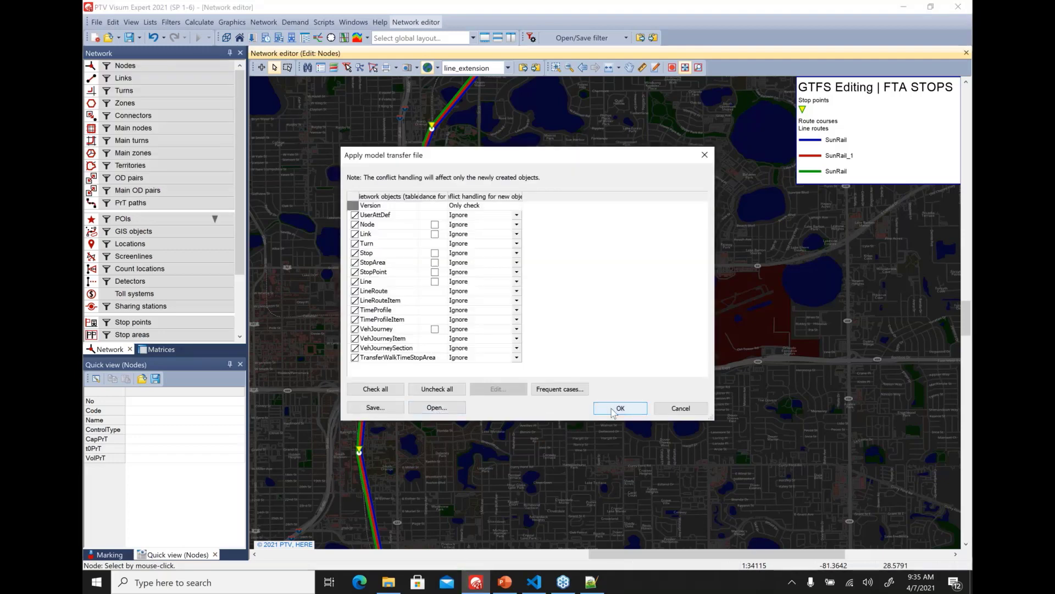
pyautogui.click(613, 411)
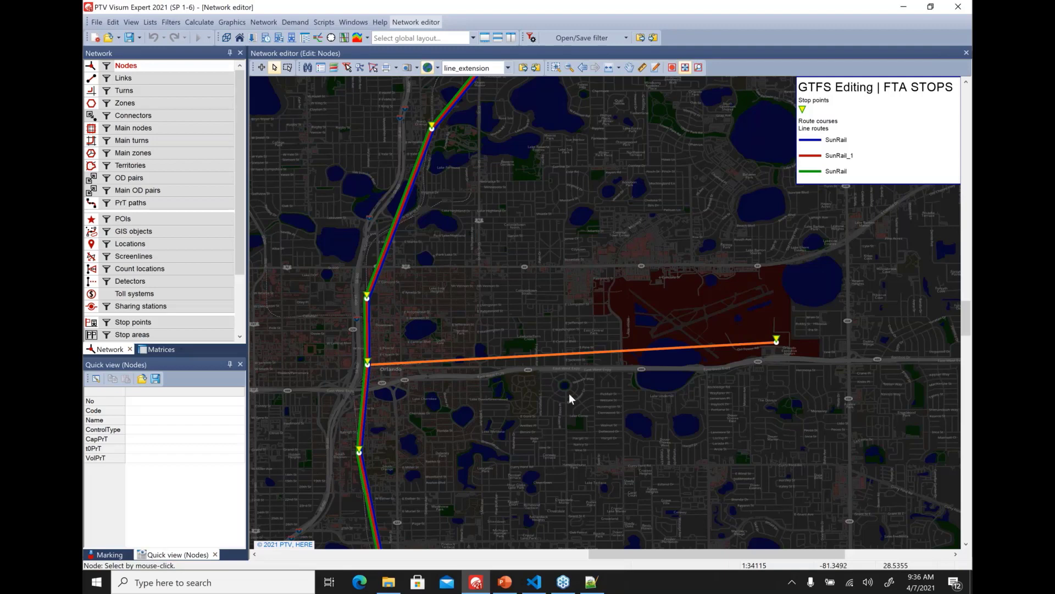
pyautogui.click(572, 314)
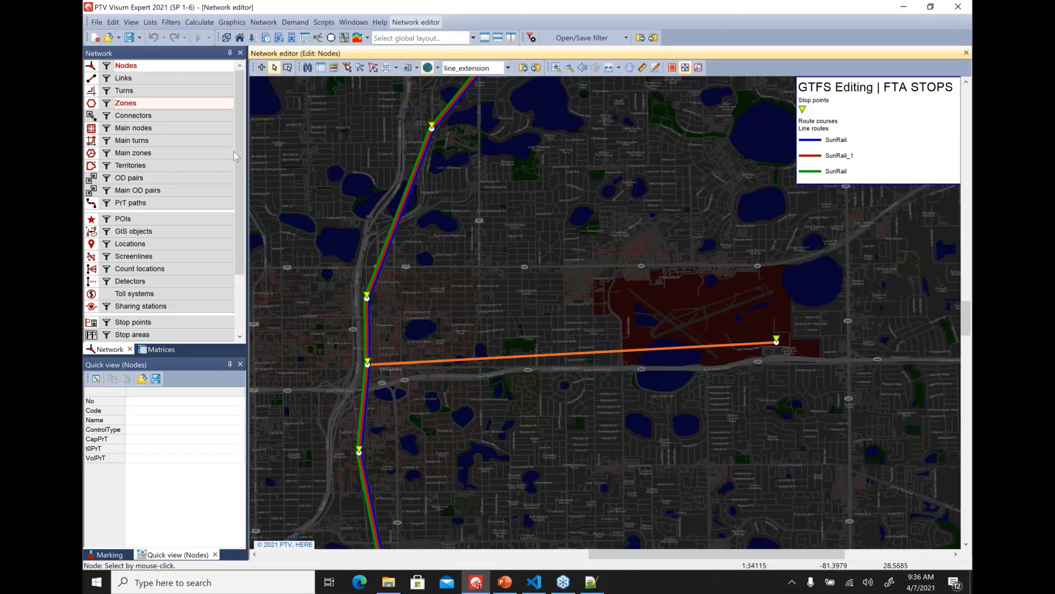
# Display the line routes and inspect the AP_EXP routes TO_CBD and TO_AIRPORT on the map
pyautogui.moveTo(240, 201); pyautogui.dragTo(250, 203)
pyautogui.click(124, 294)
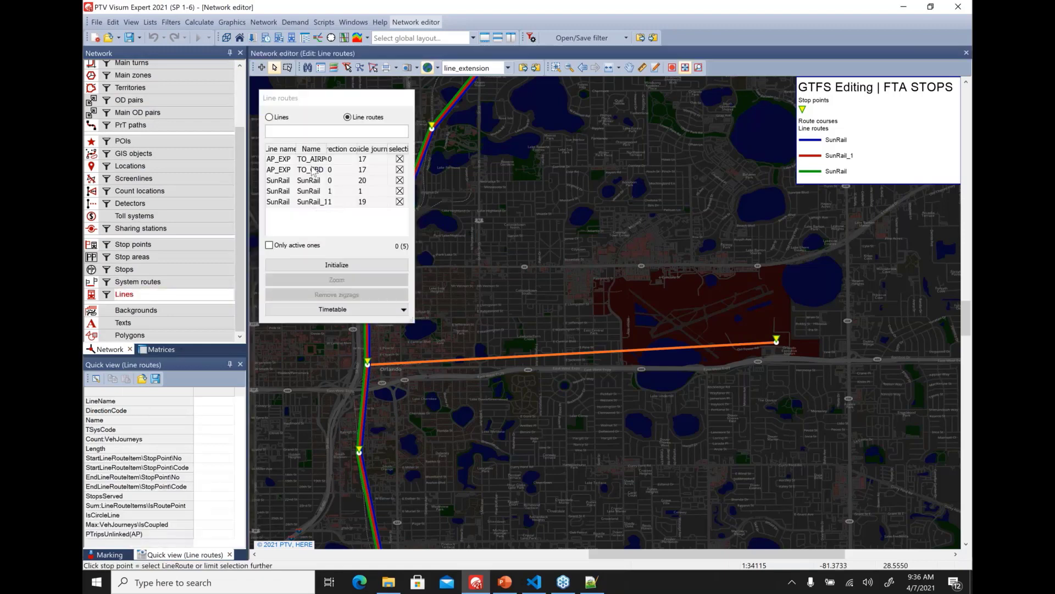
pyautogui.click(308, 169)
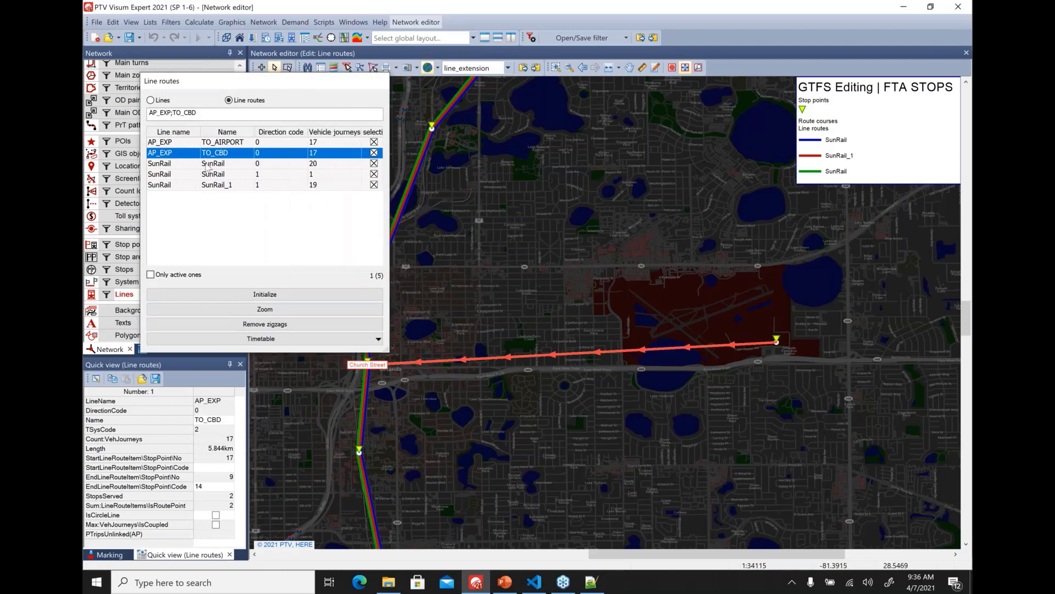
pyautogui.click(176, 143)
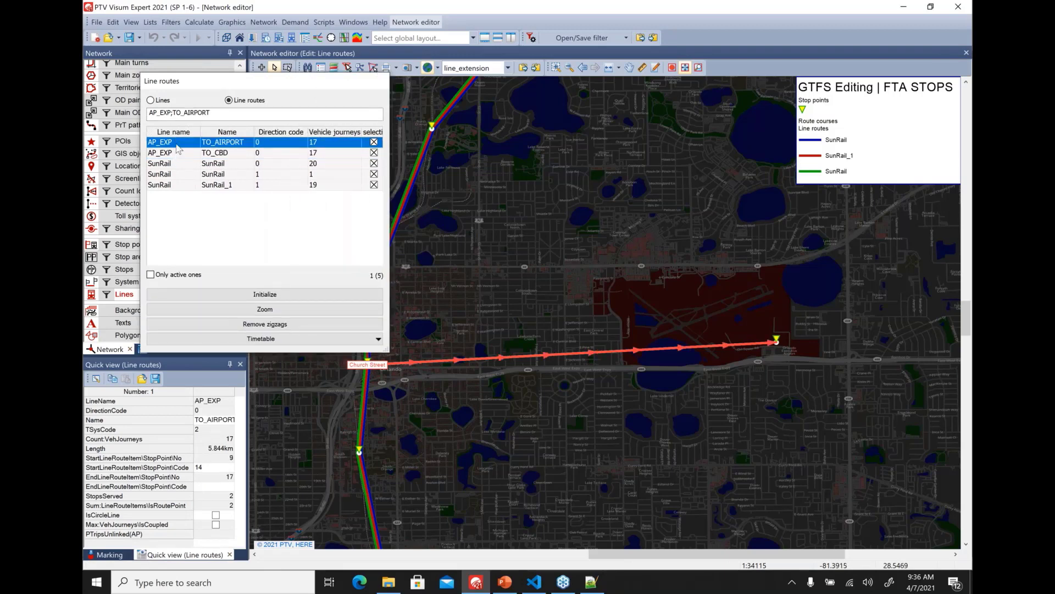
pyautogui.click(176, 153)
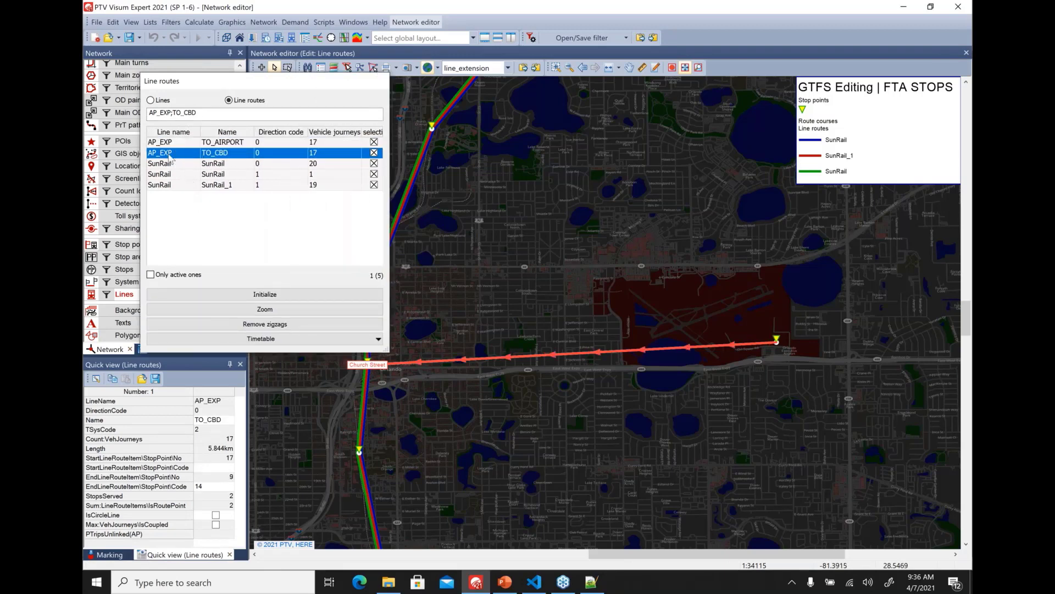
# Open the tabular timetable for the AP_EXP line route TO_CBD and deselect all its vehicle journeys
pyautogui.click(250, 341)
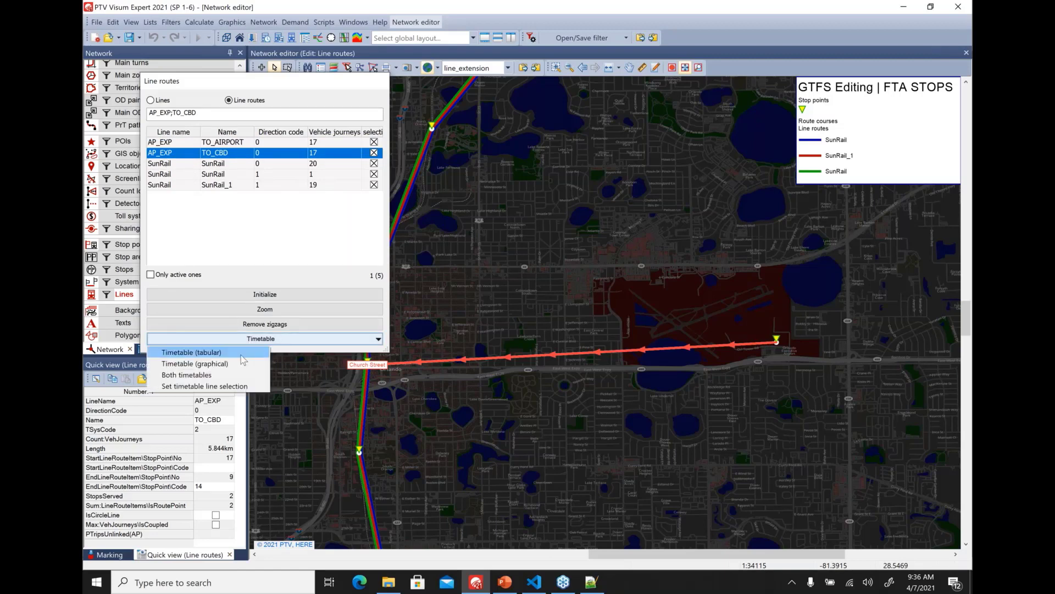
pyautogui.click(242, 354)
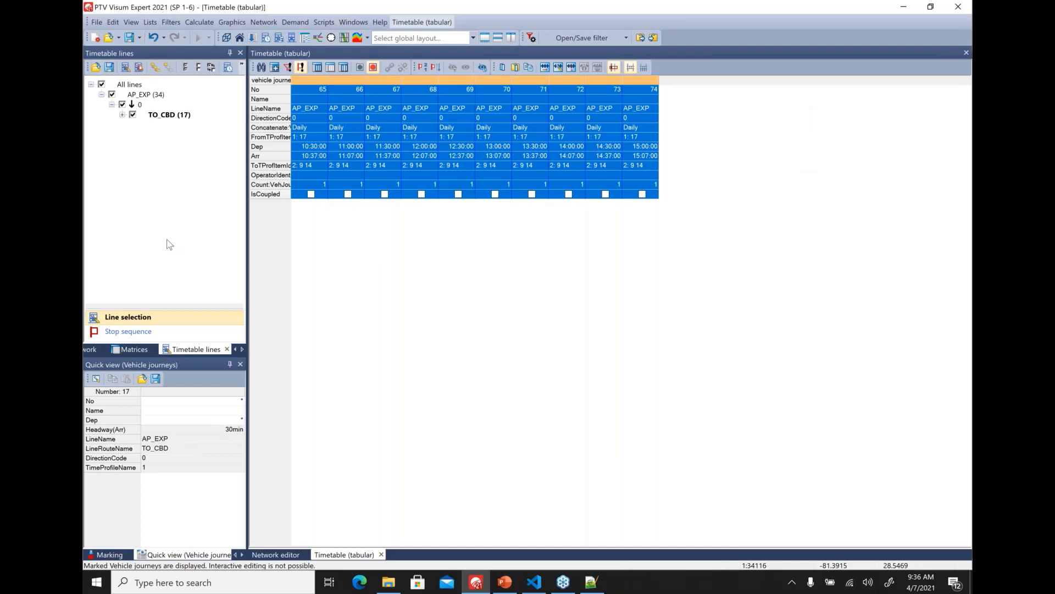
pyautogui.click(406, 260)
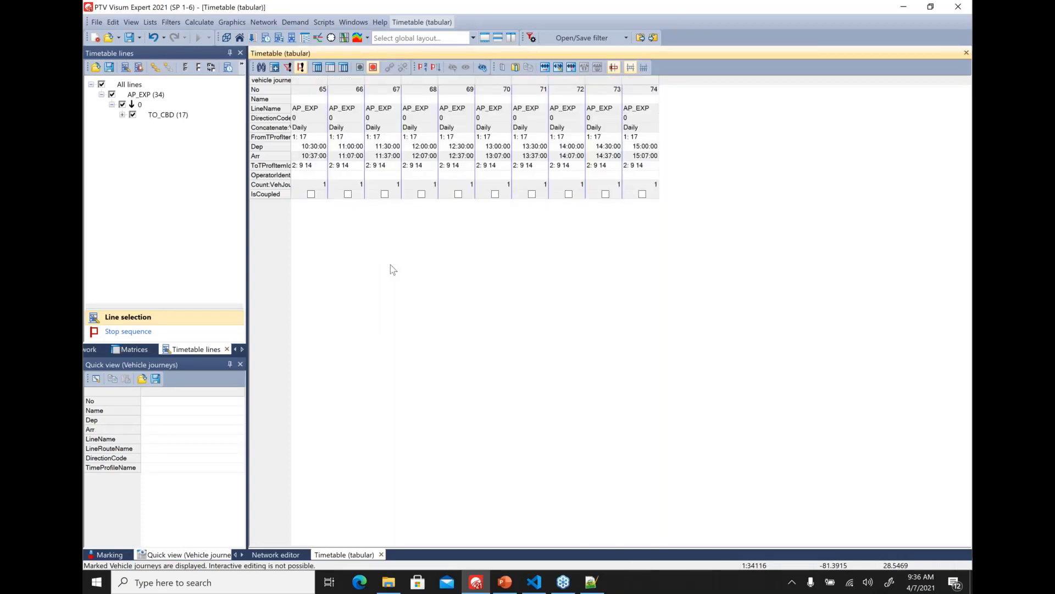
# Try to set up regular-service vehicle journeys on TO_CBD from 07:00:00 to 10:00:00 at 30 min intervals
pyautogui.click(275, 67)
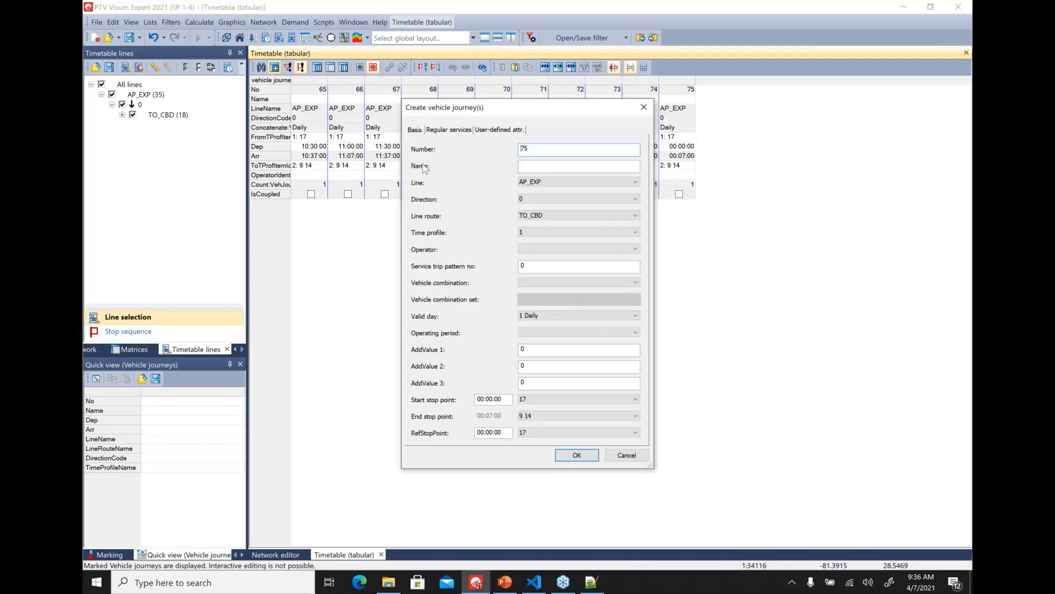
pyautogui.click(448, 129)
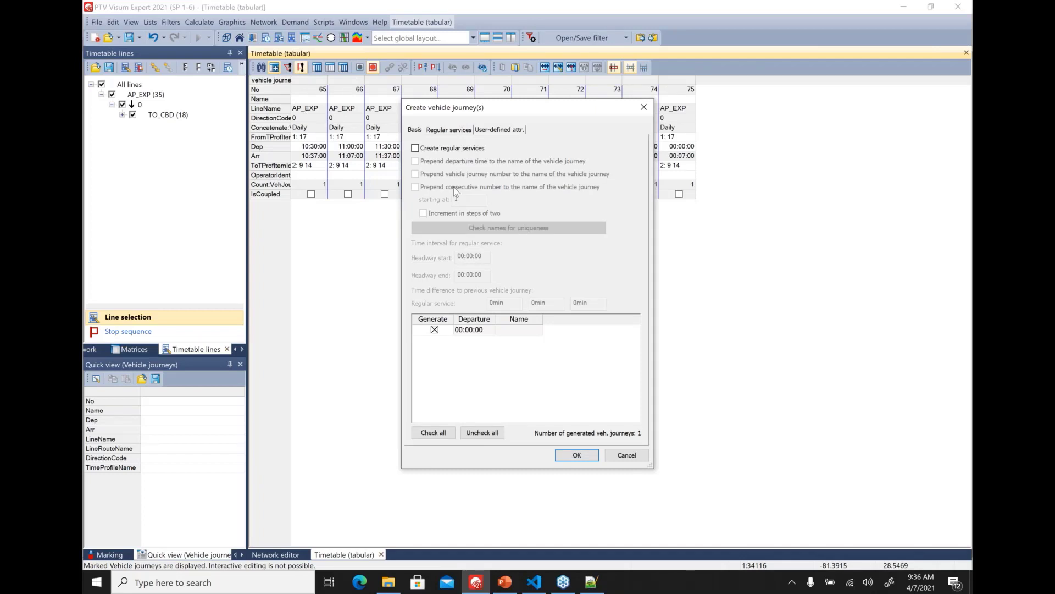
pyautogui.click(451, 149)
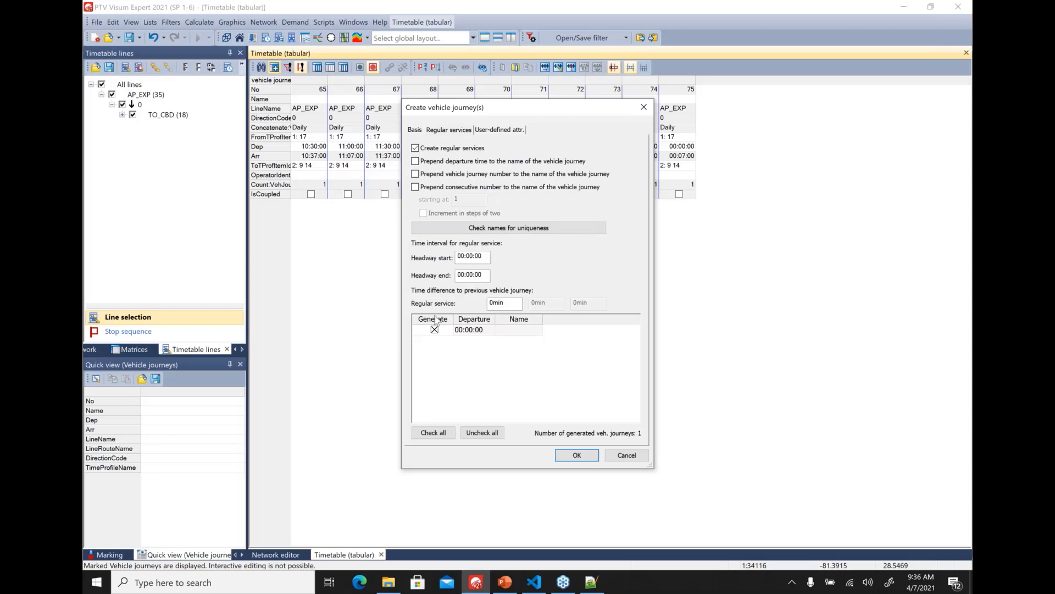
pyautogui.click(464, 257)
pyautogui.write('07')
pyautogui.click(464, 276)
pyautogui.write('07')
pyautogui.write('10')
pyautogui.click(490, 302)
pyautogui.write('3')
pyautogui.click(530, 330)
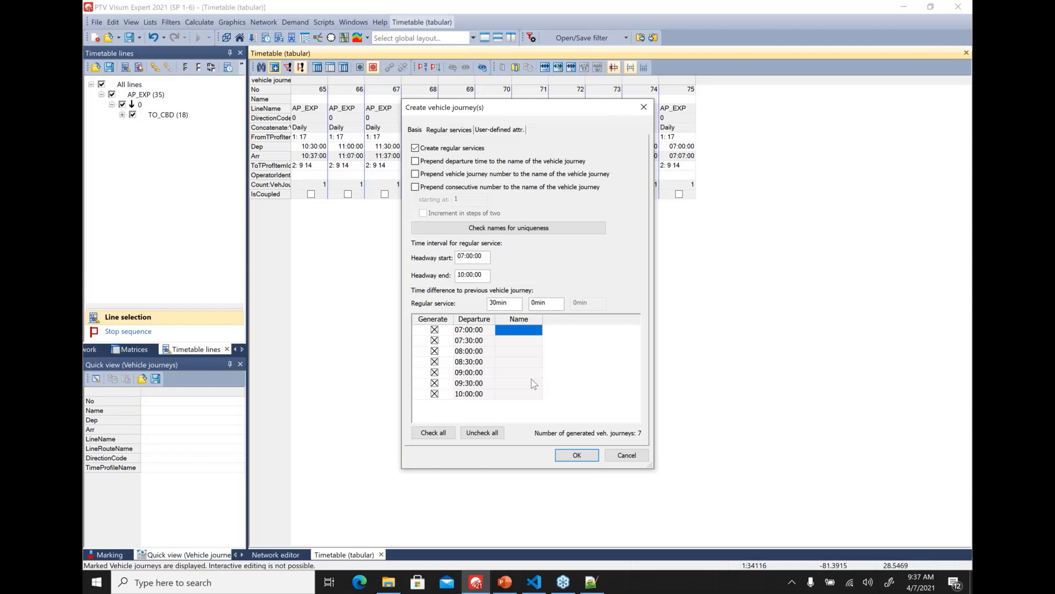
pyautogui.press('Return')
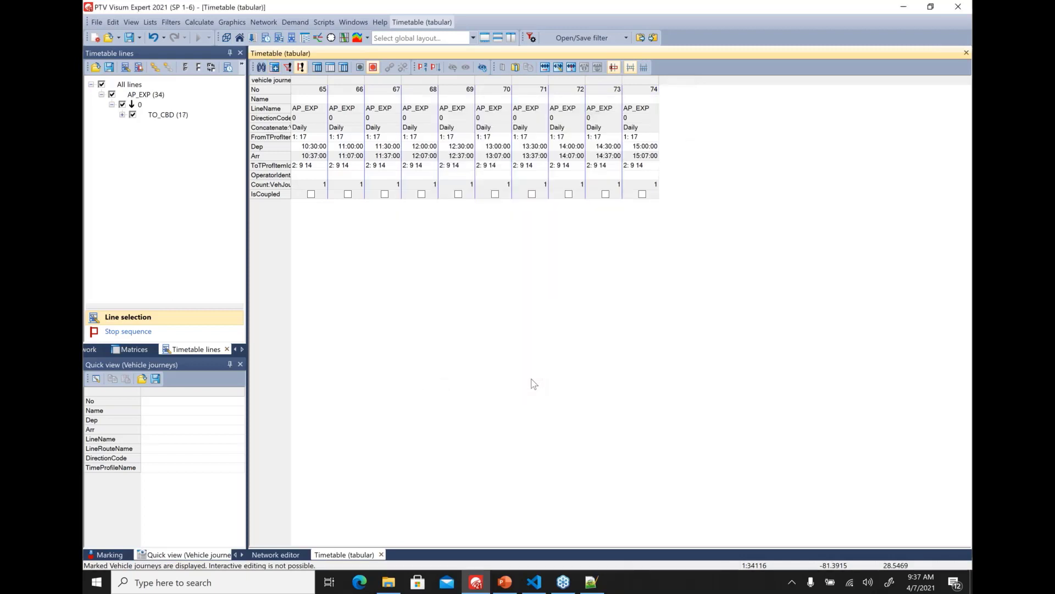
# Return to the network editor with the Network object list and start a General Transit Feed (GTFS) export
pyautogui.click(272, 555)
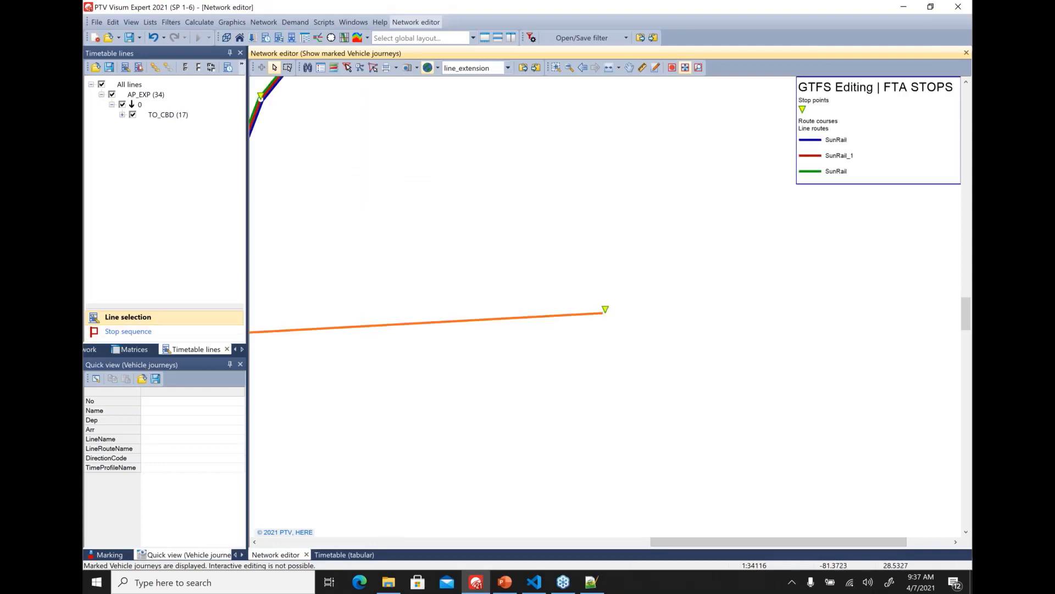
pyautogui.click(89, 350)
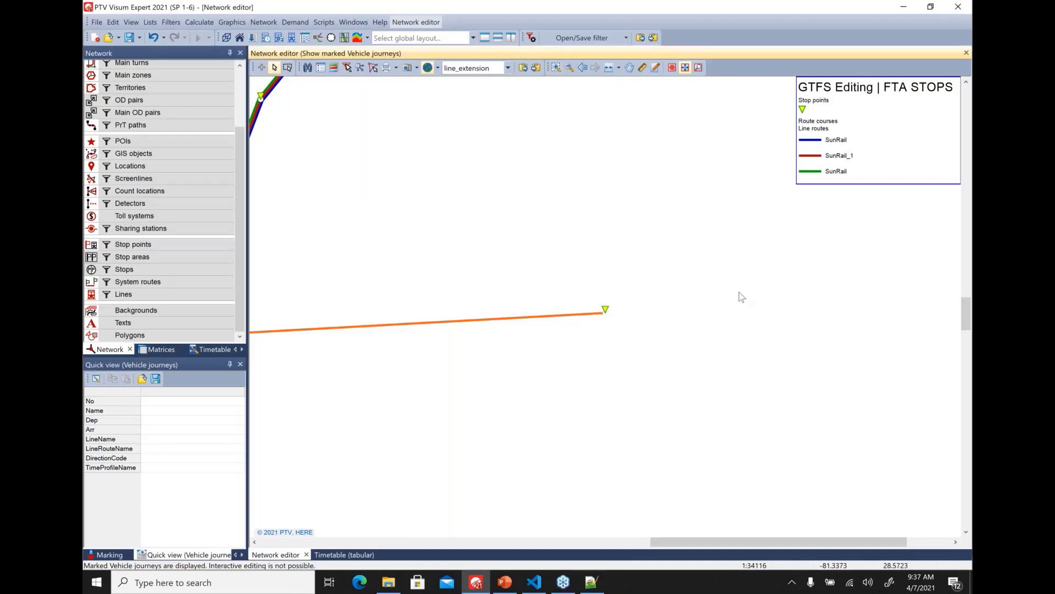
pyautogui.scroll(-2, 742, 296)
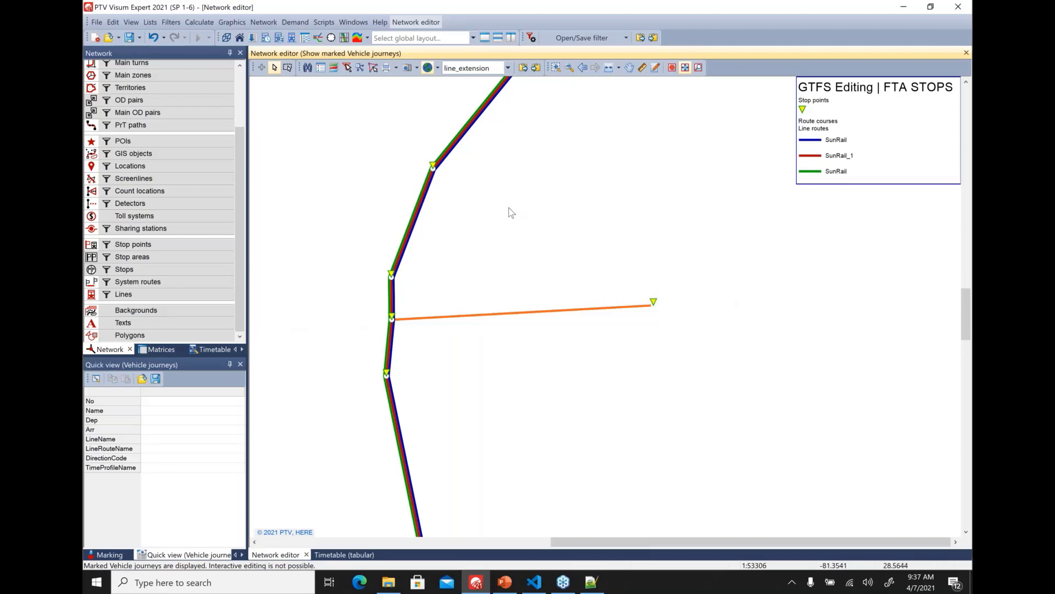
pyautogui.click(96, 24)
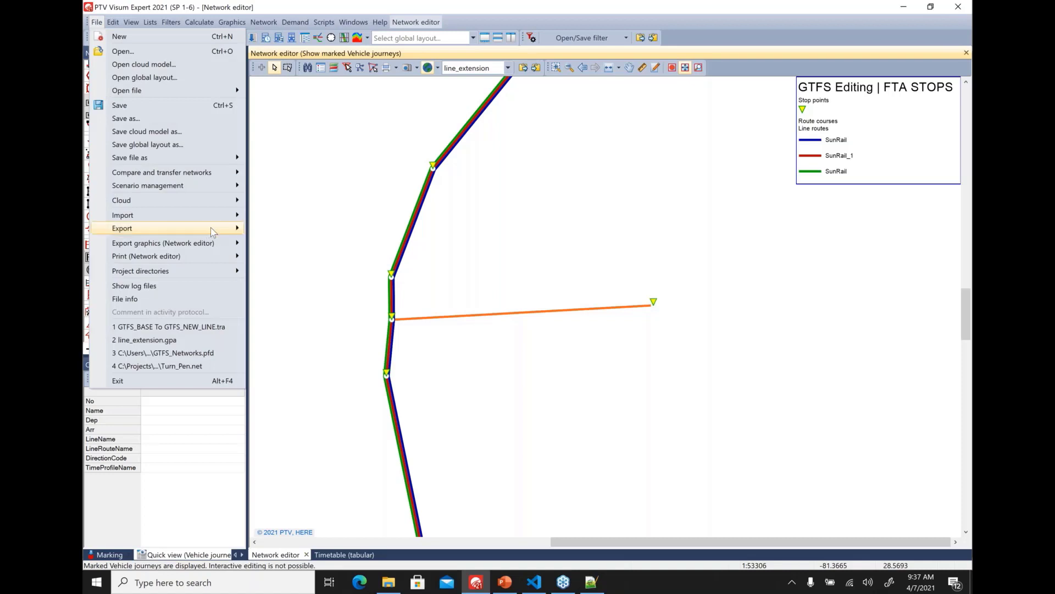
pyautogui.moveTo(211, 227)
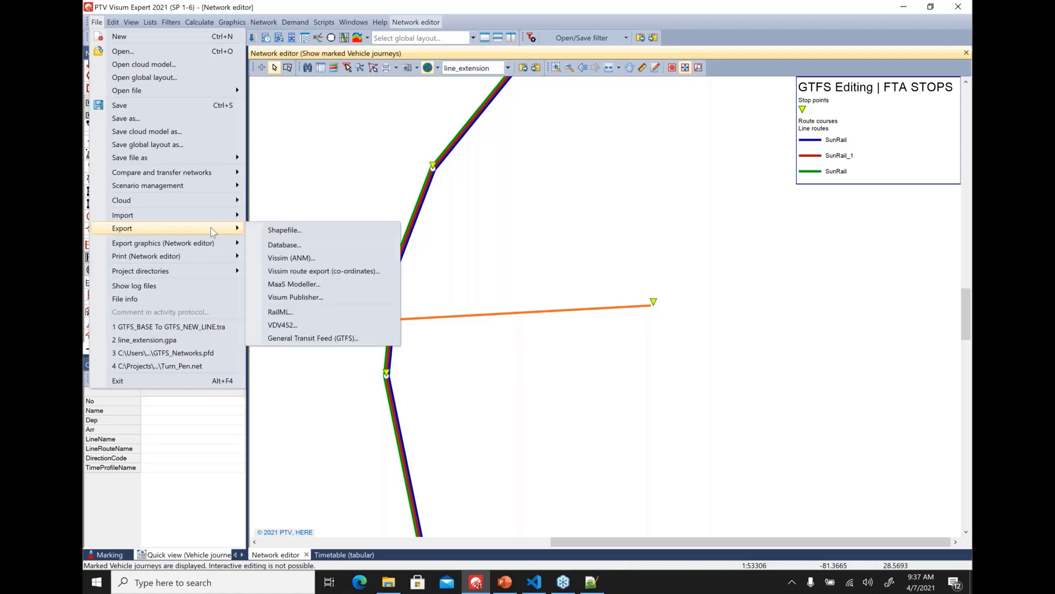
pyautogui.click(325, 339)
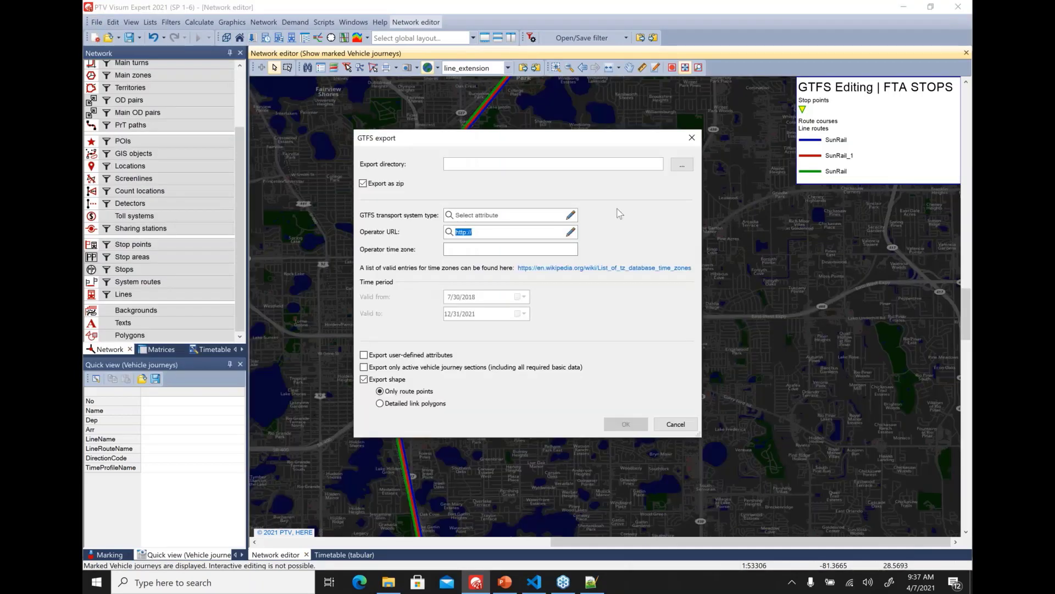
# Set the export directory to the GTFS folder in 2_Network_Transfer and use GTFS_MODE as the GTFS transport system type
pyautogui.click(682, 164)
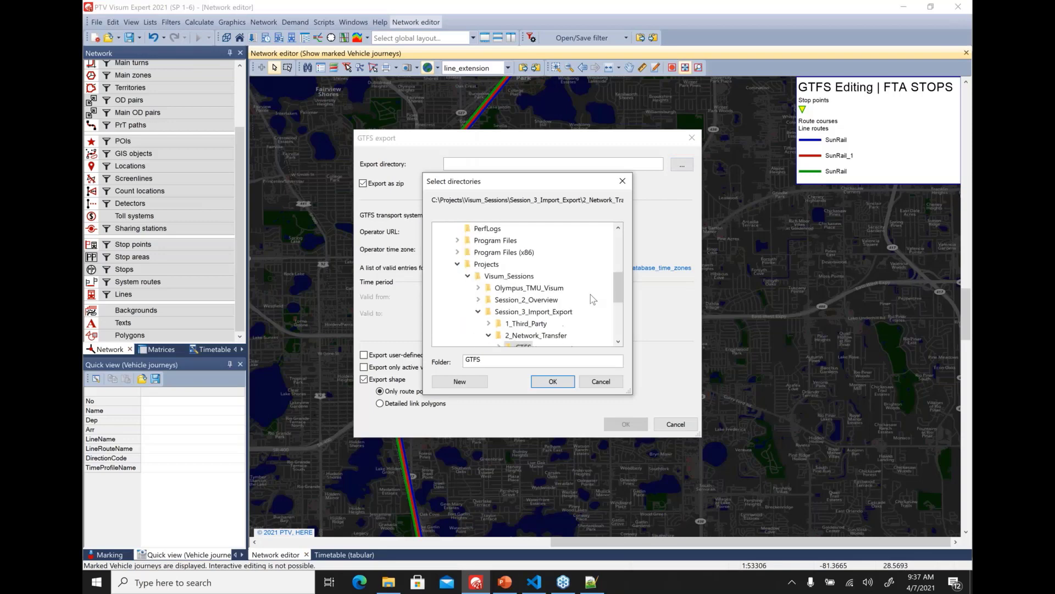
pyautogui.click(564, 311)
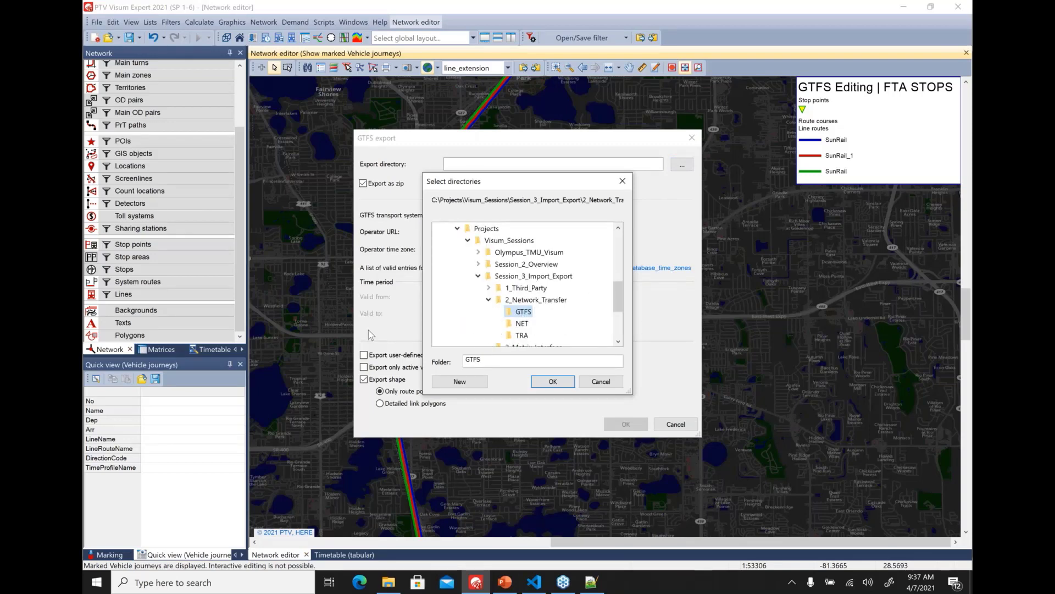
pyautogui.click(553, 382)
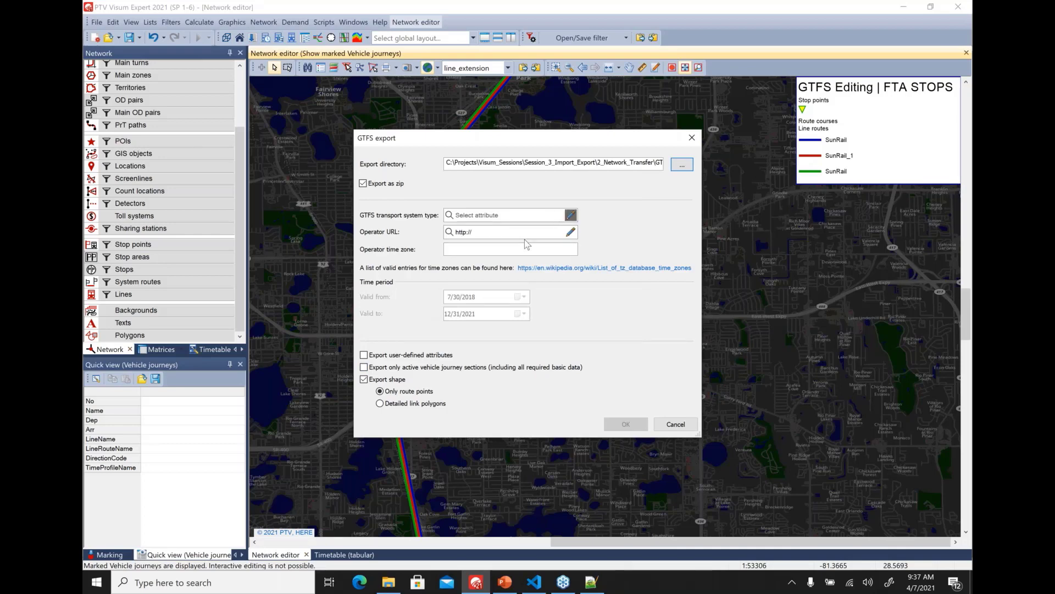
pyautogui.click(571, 215)
pyautogui.click(214, 288)
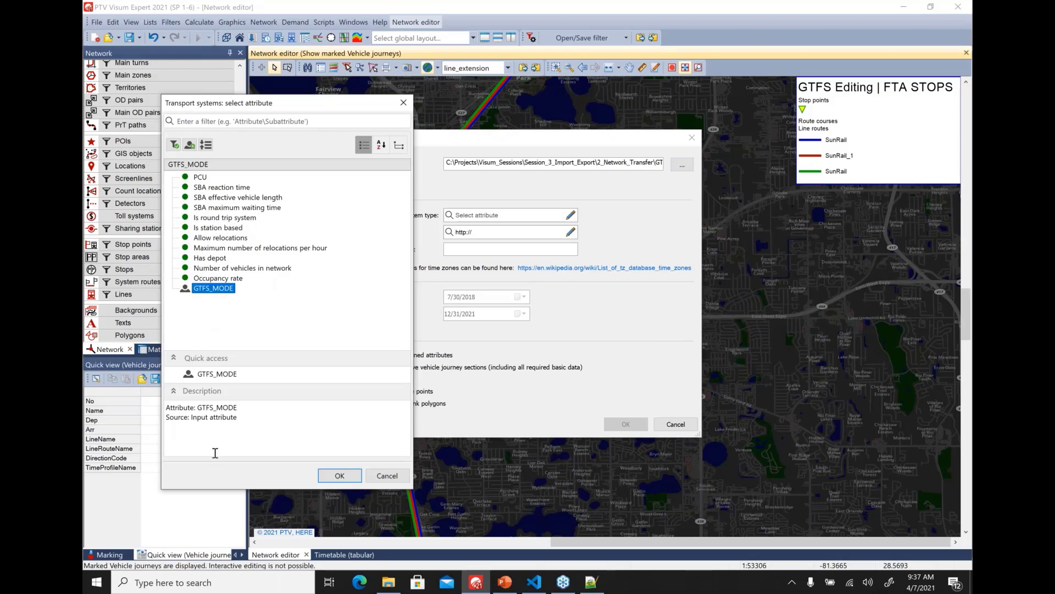
pyautogui.click(339, 475)
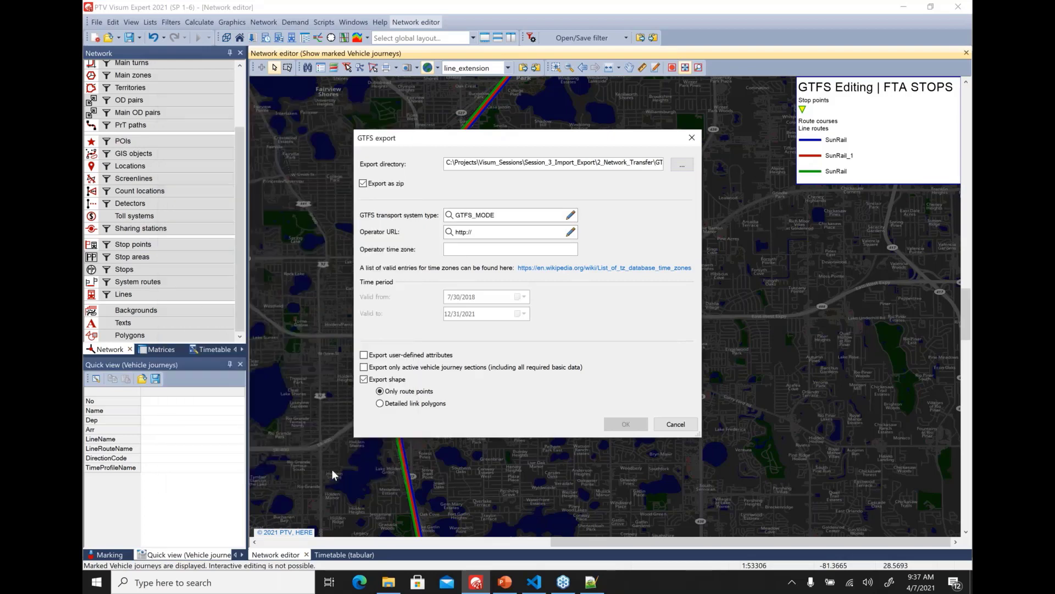
# Switch to File Explorer and open agency.txt from SunRail-GTFS-October-2020.zip in Notepad
pyautogui.click(495, 234)
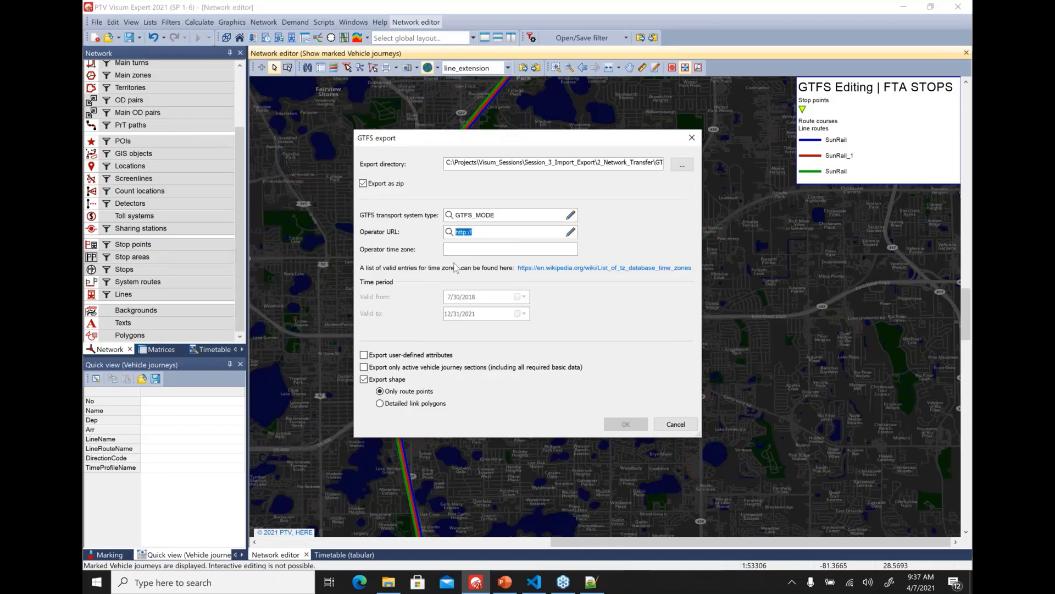
pyautogui.click(388, 584)
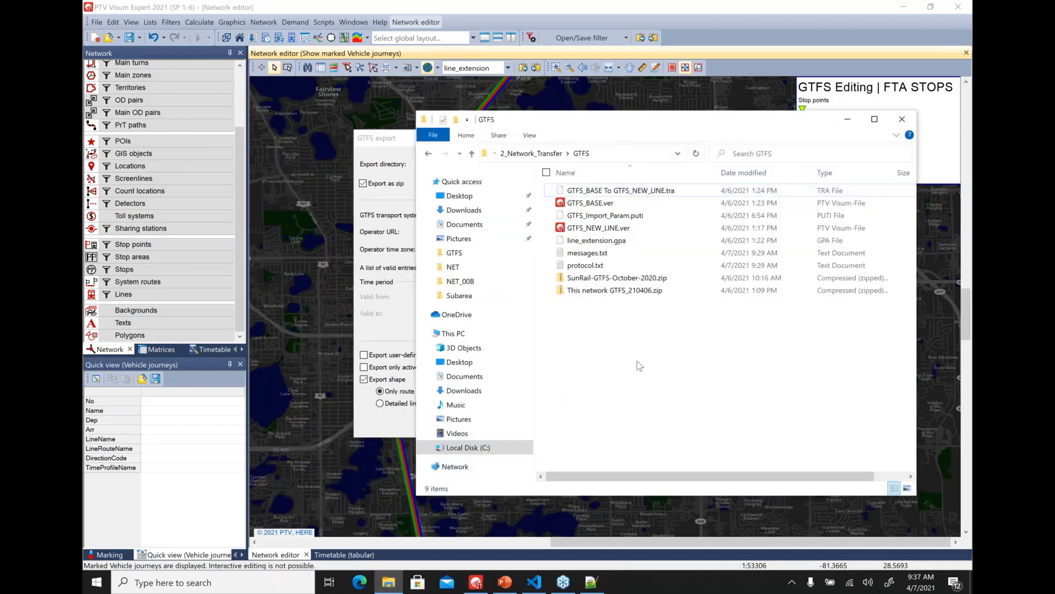
pyautogui.doubleClick(632, 279)
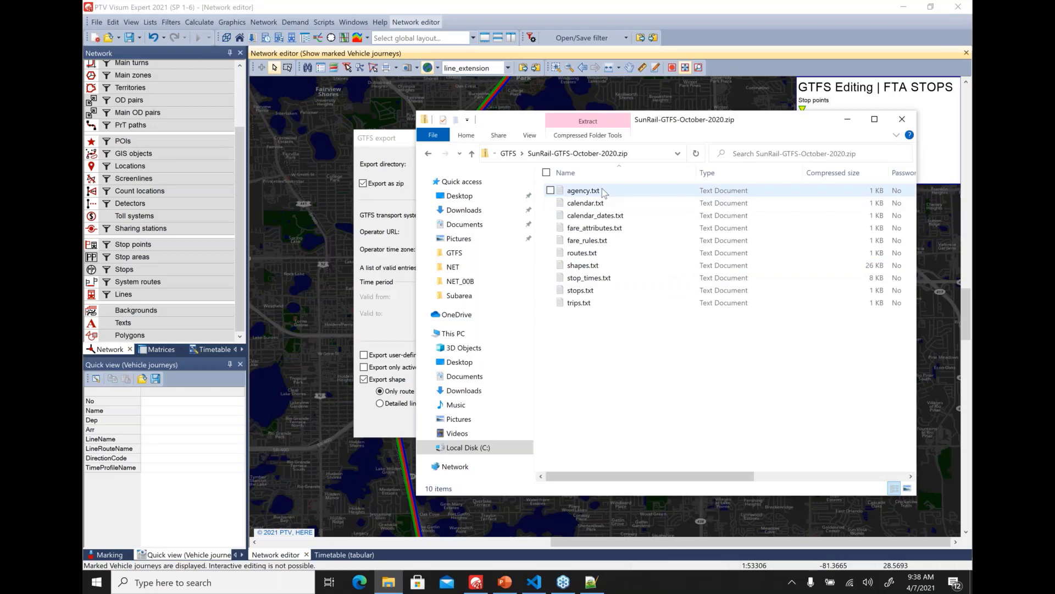
pyautogui.rightClick(602, 188)
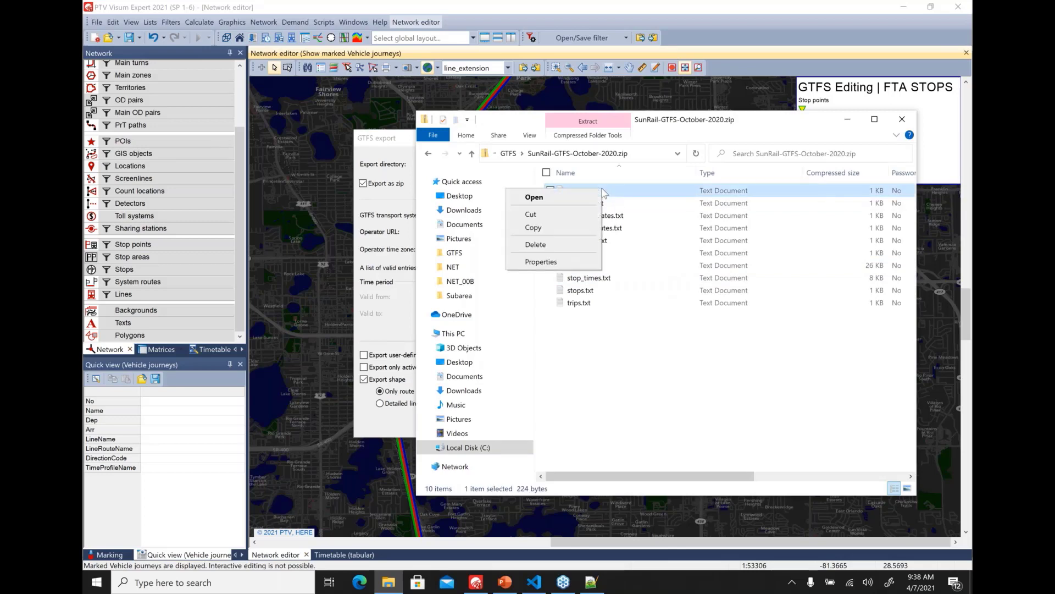
pyautogui.click(533, 196)
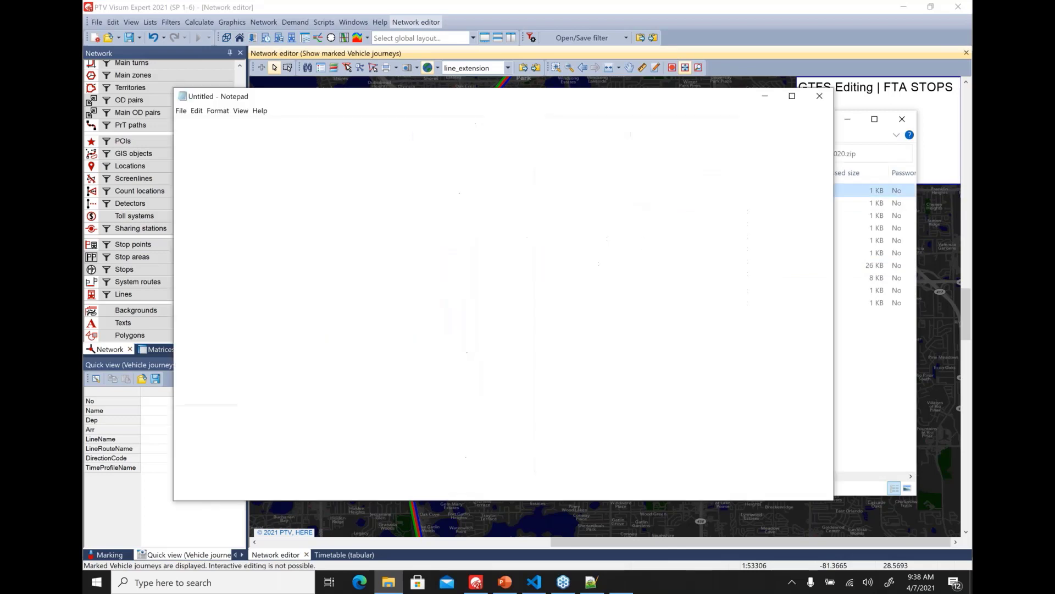
pyautogui.moveTo(375, 132); pyautogui.dragTo(479, 135)
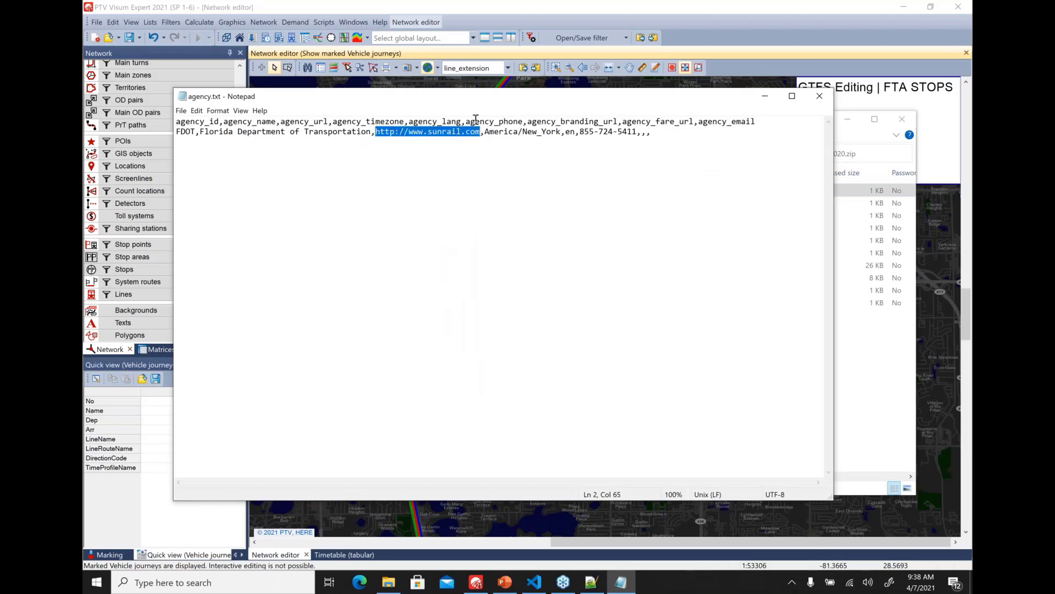
pyautogui.hotkey('ctrl', 'c')
pyautogui.click(506, 56)
pyautogui.hotkey('ctrl', 'v')
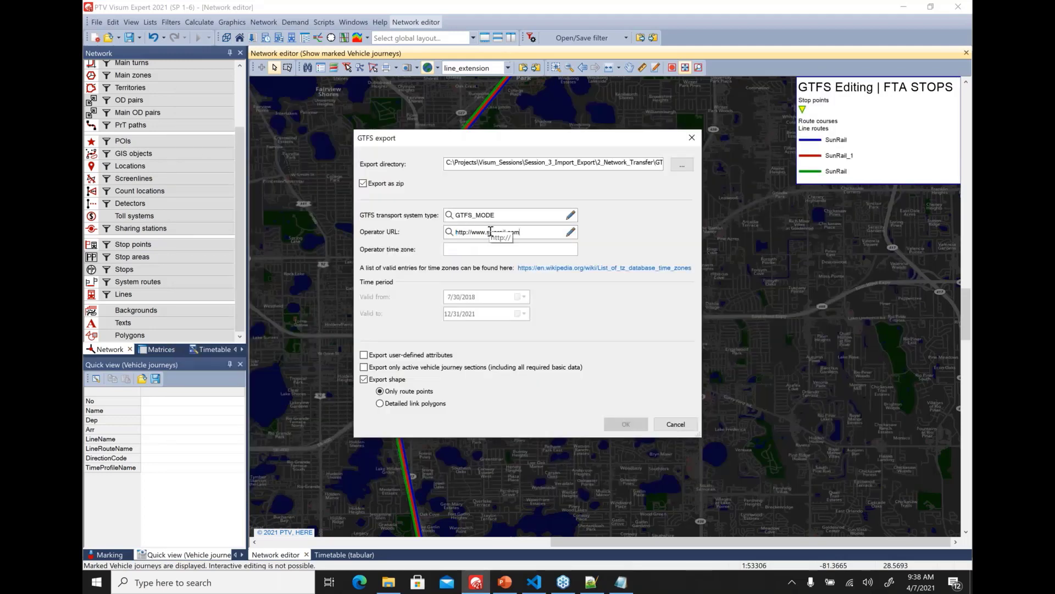
pyautogui.press('Escape')
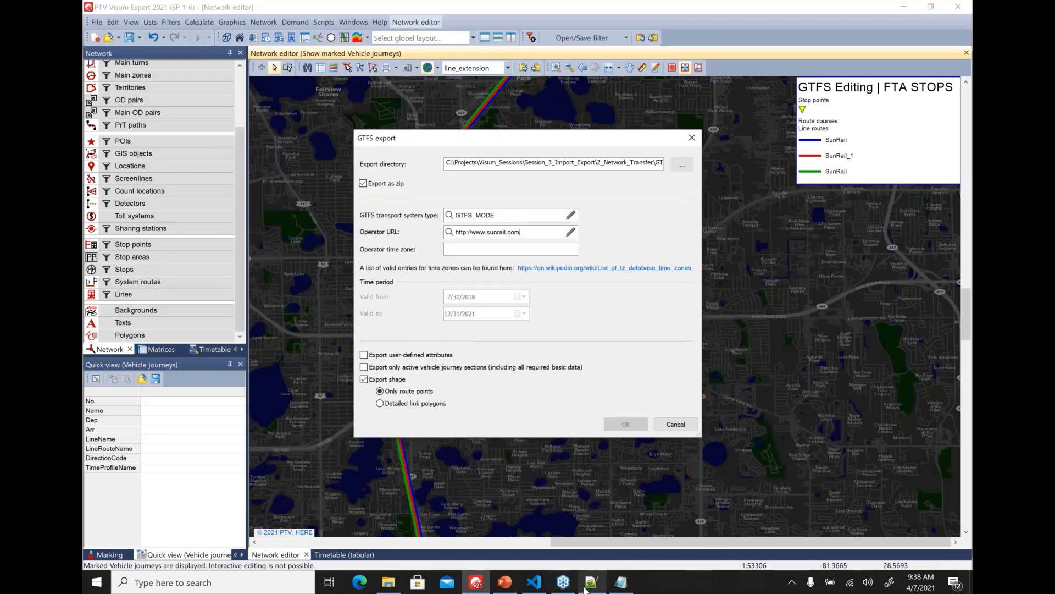
# Copy America/New_York from agency.txt into the operator time zone and run the GTFS export as a zip
pyautogui.click(620, 581)
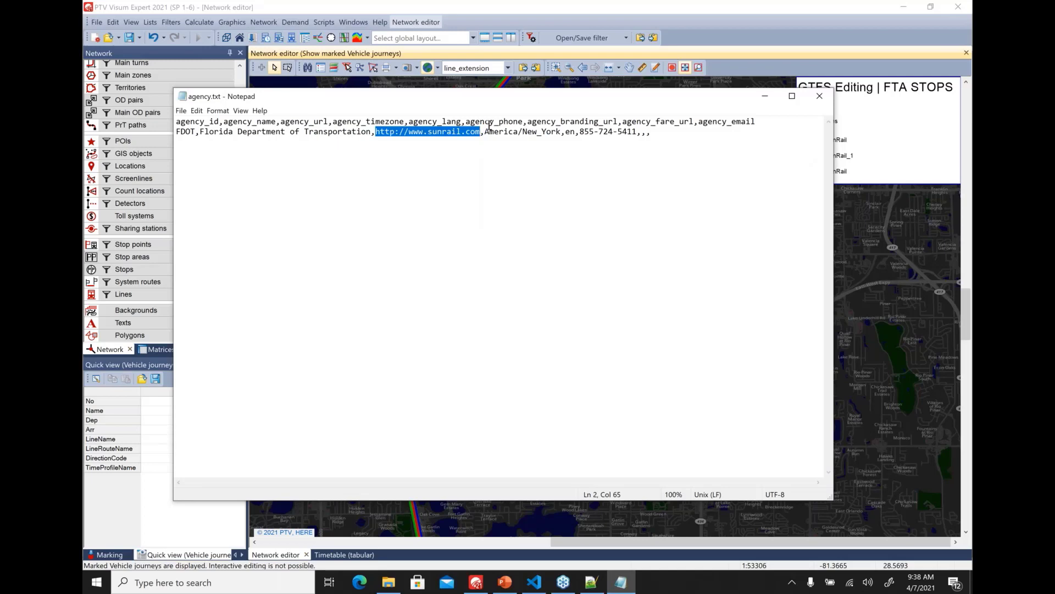
pyautogui.moveTo(485, 131); pyautogui.dragTo(562, 131)
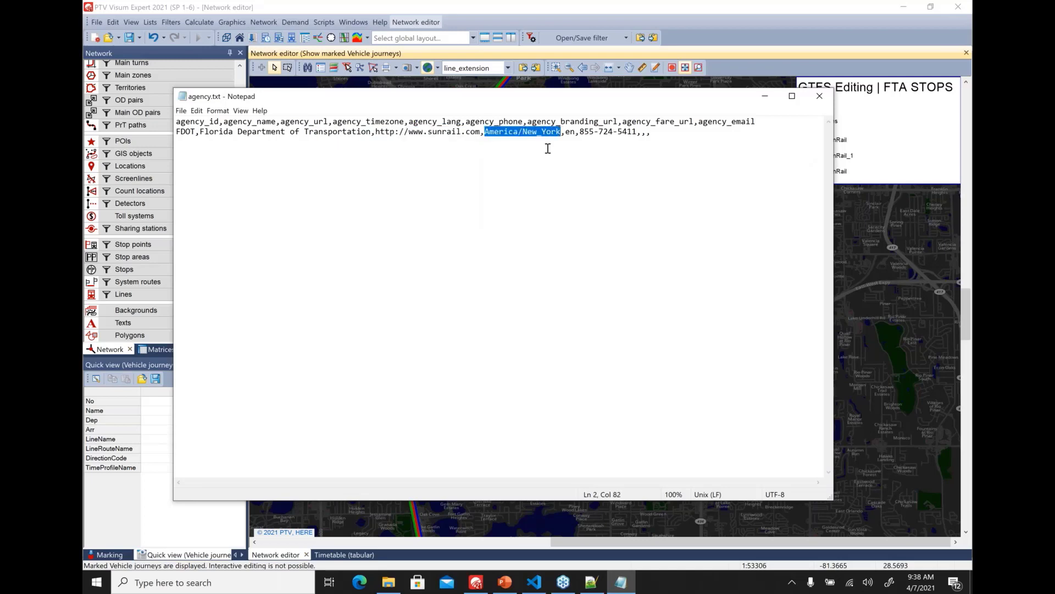
pyautogui.click(764, 97)
pyautogui.click(514, 250)
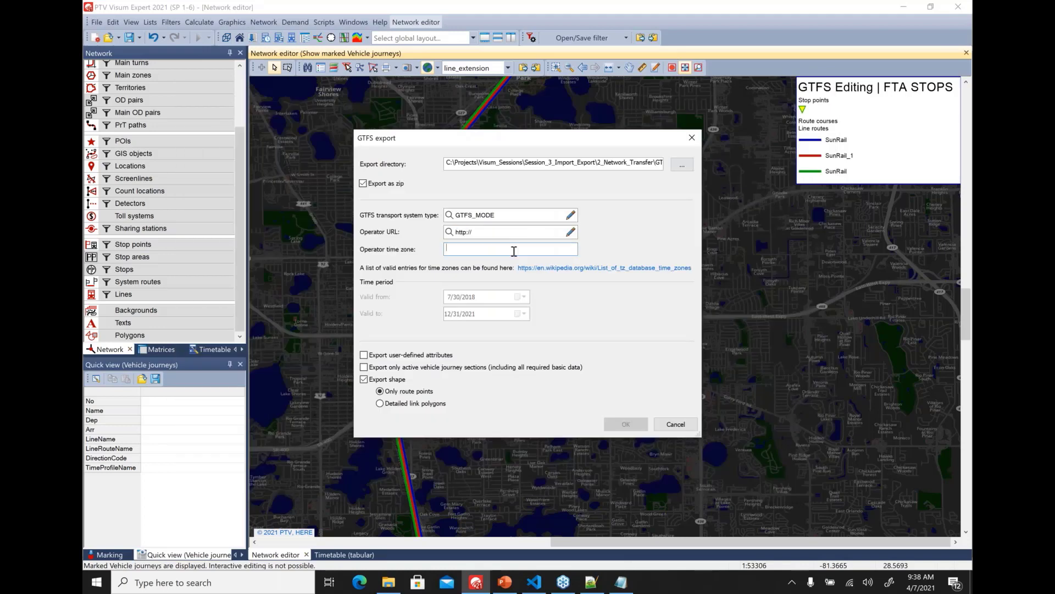
pyautogui.hotkey('ctrl', 'v')
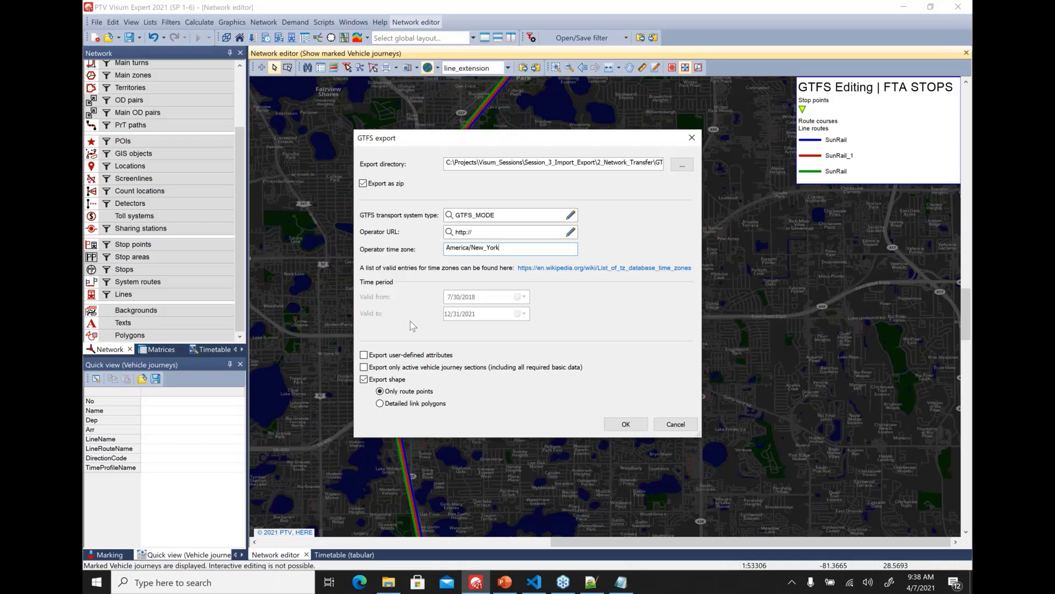
pyautogui.click(621, 425)
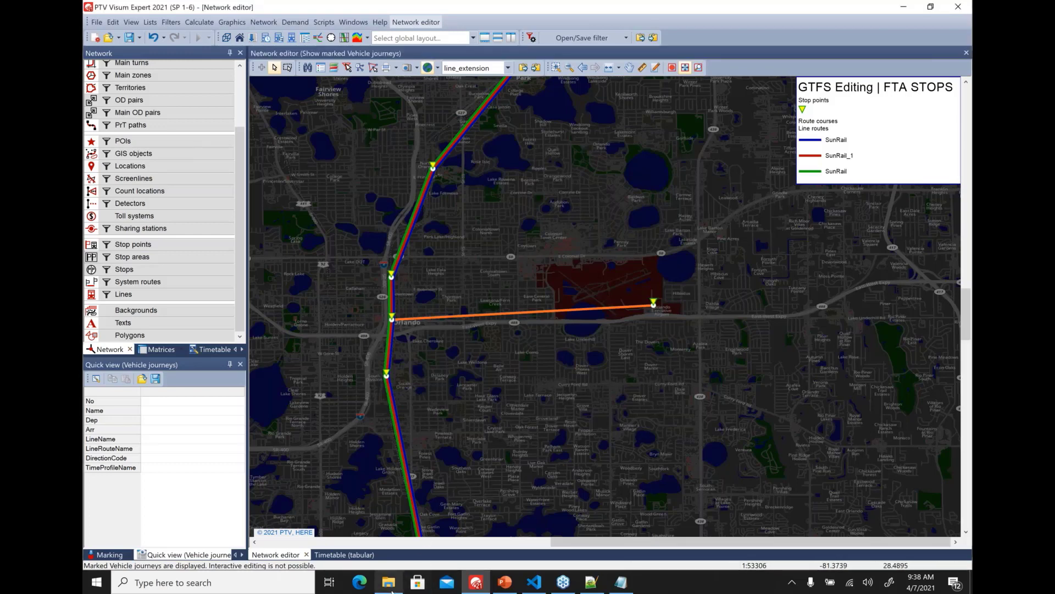
# Switch to File Explorer, go back to the GTFS folder and select the exported This network GTFS_210407.zip
pyautogui.moveTo(391, 590)
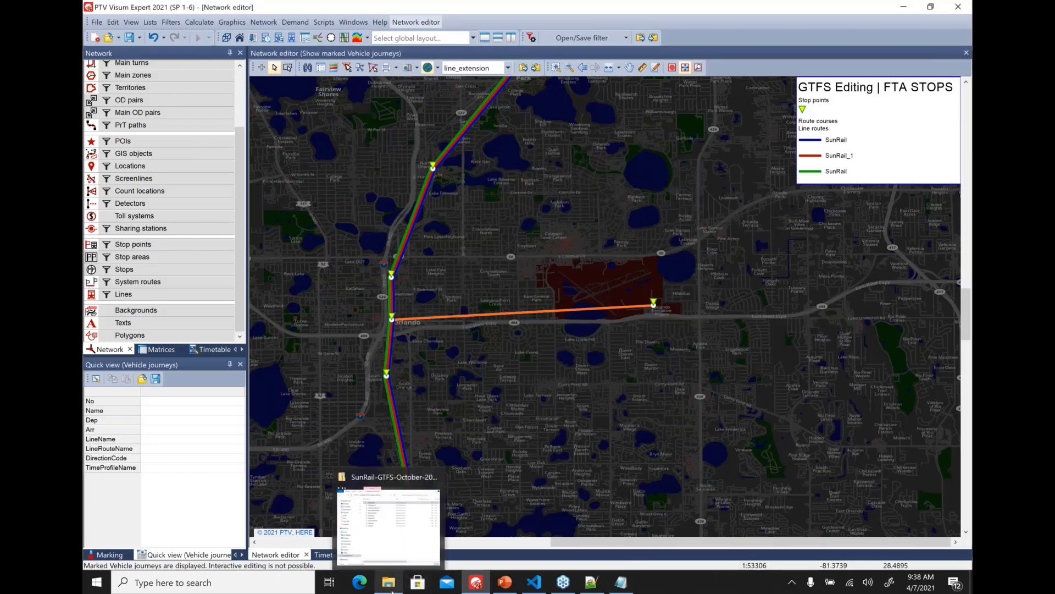
pyautogui.click(391, 536)
pyautogui.click(508, 153)
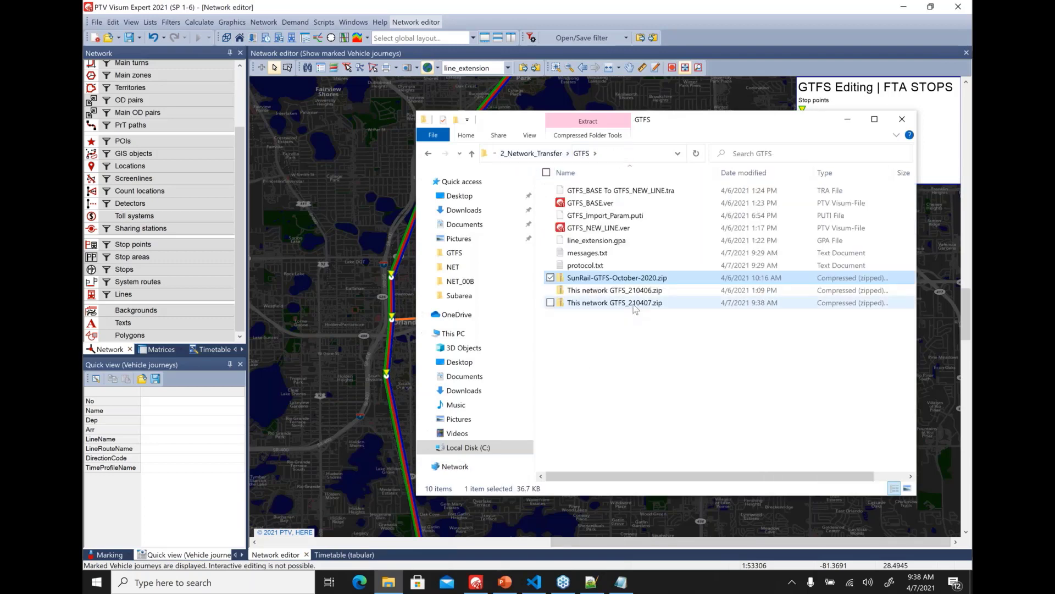
pyautogui.click(635, 304)
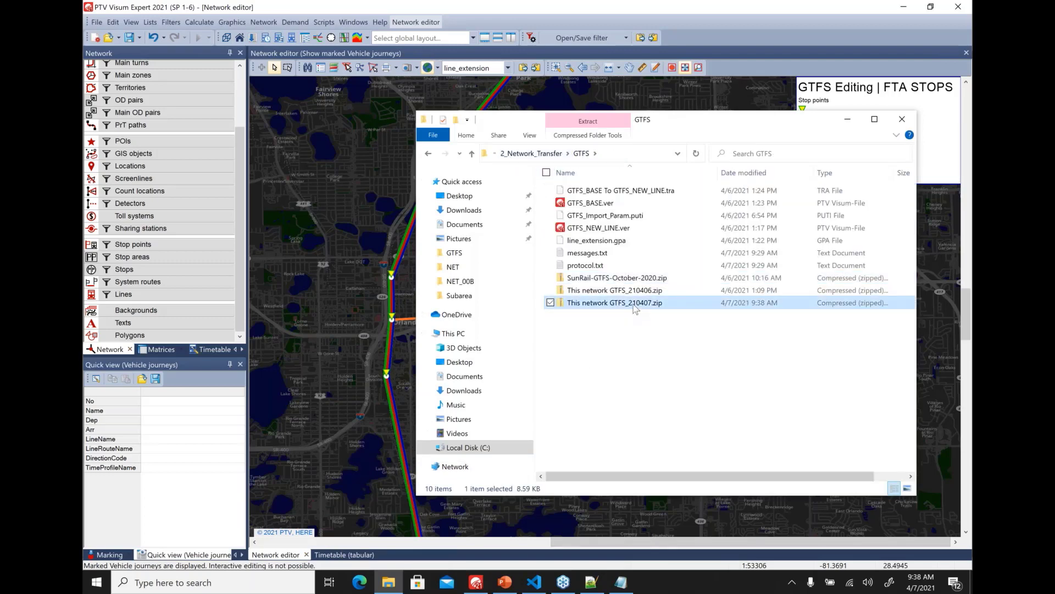
# Open the exported This network GTFS_210407.zip and view its stop_times.txt and trips.txt files in Notepad
pyautogui.doubleClick(635, 303)
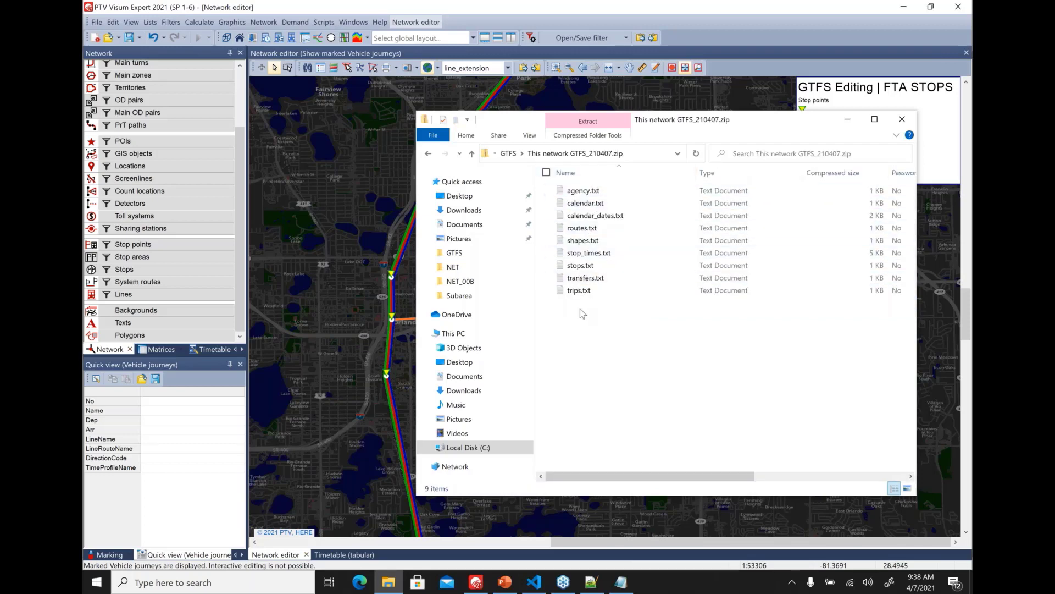
pyautogui.doubleClick(590, 252)
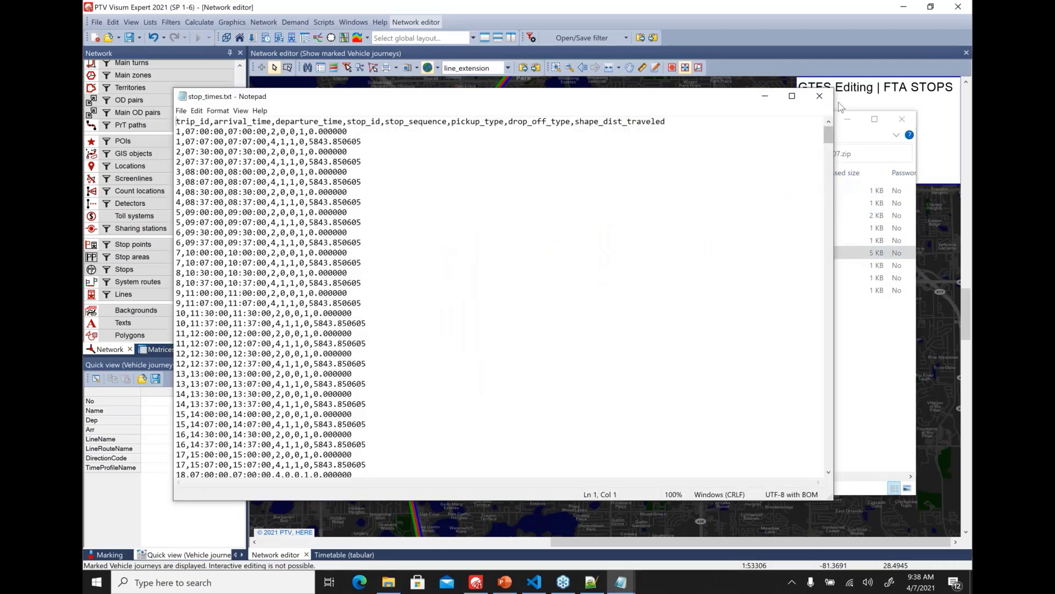
pyautogui.click(819, 95)
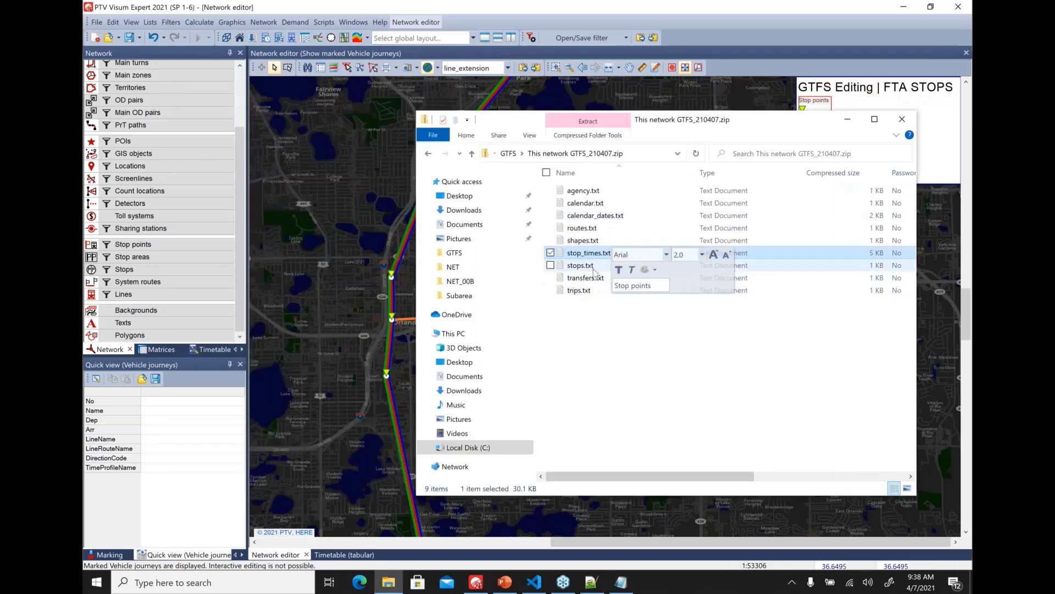
pyautogui.doubleClick(579, 290)
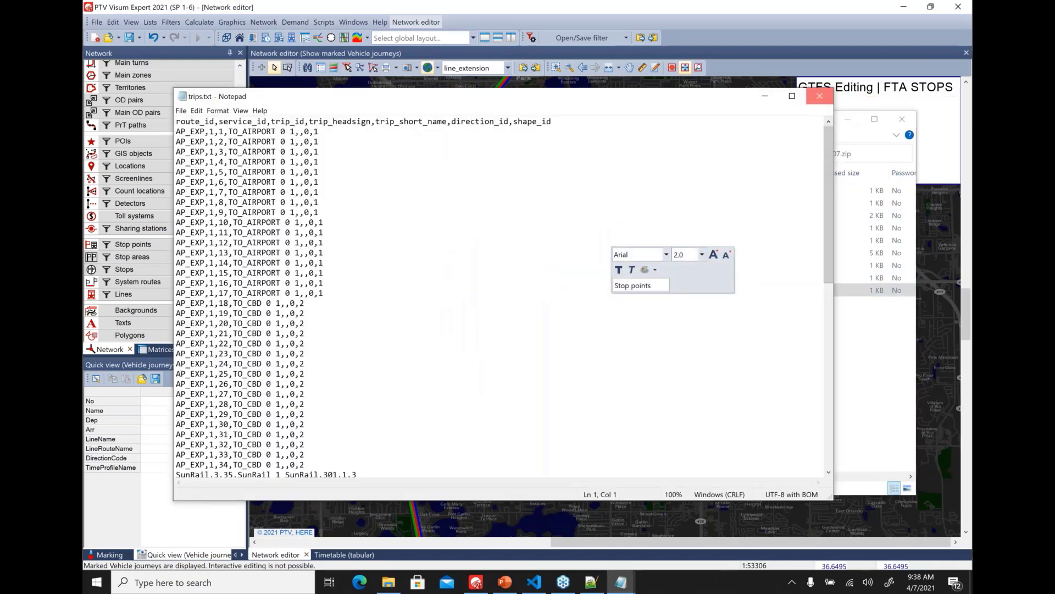
pyautogui.click(819, 96)
# Open routes.txt from the exported zip, examine the AP_EXP route line and close the file
pyautogui.click(629, 235)
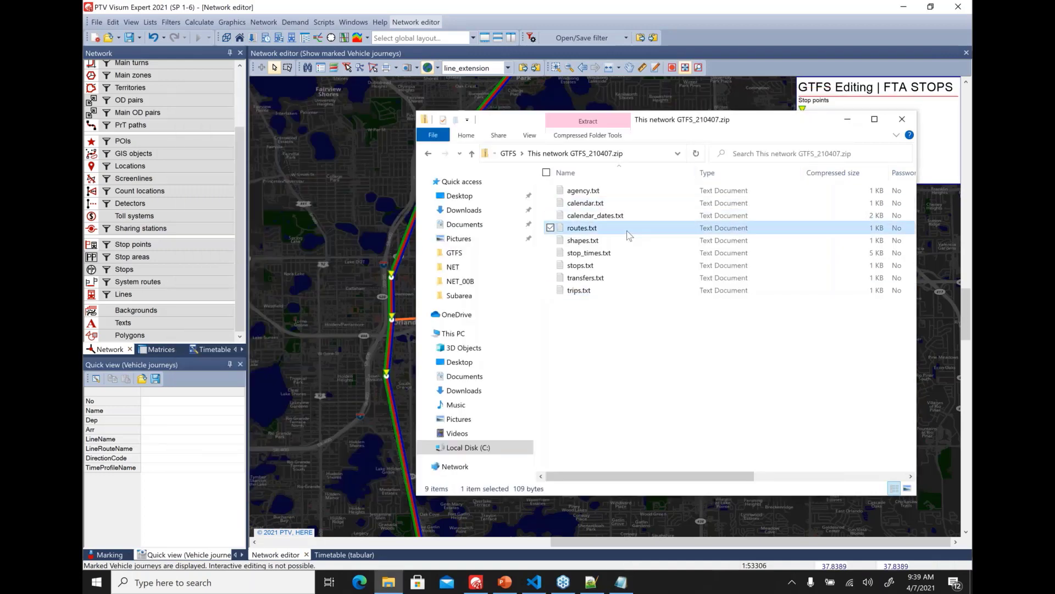
pyautogui.doubleClick(629, 235)
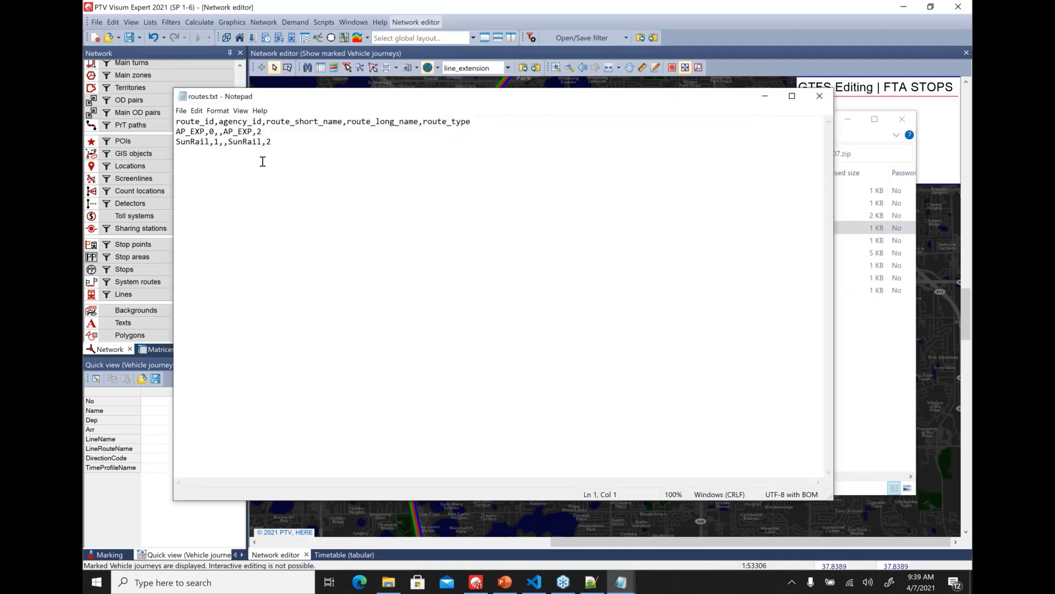
pyautogui.moveTo(262, 132); pyautogui.dragTo(175, 131)
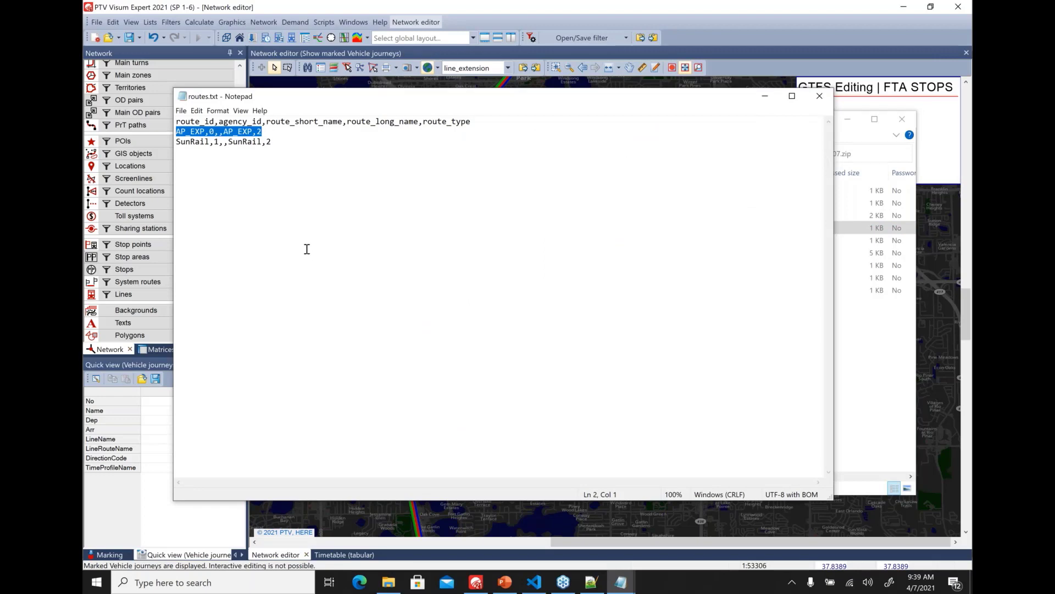
pyautogui.click(307, 249)
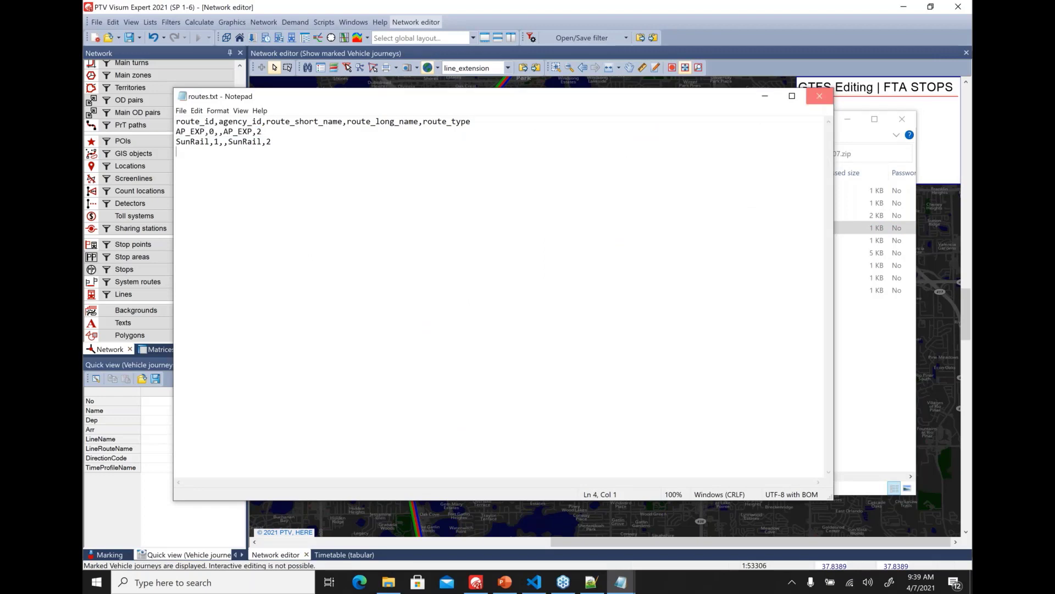
pyautogui.click(819, 96)
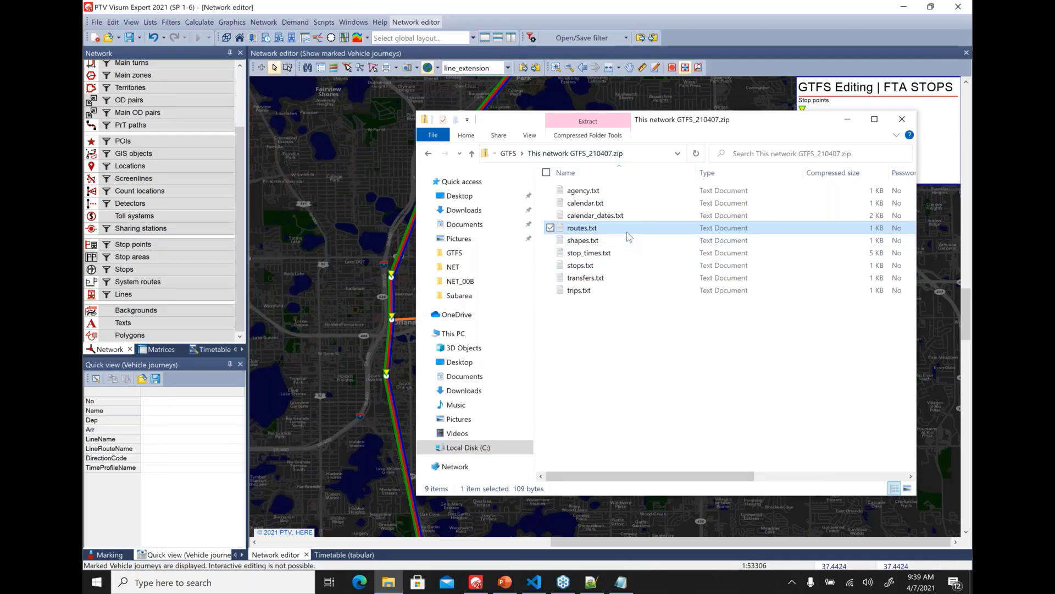
# Switch to PowerPoint and present the Matrix Data Exchange slide in the slide show
pyautogui.click(505, 581)
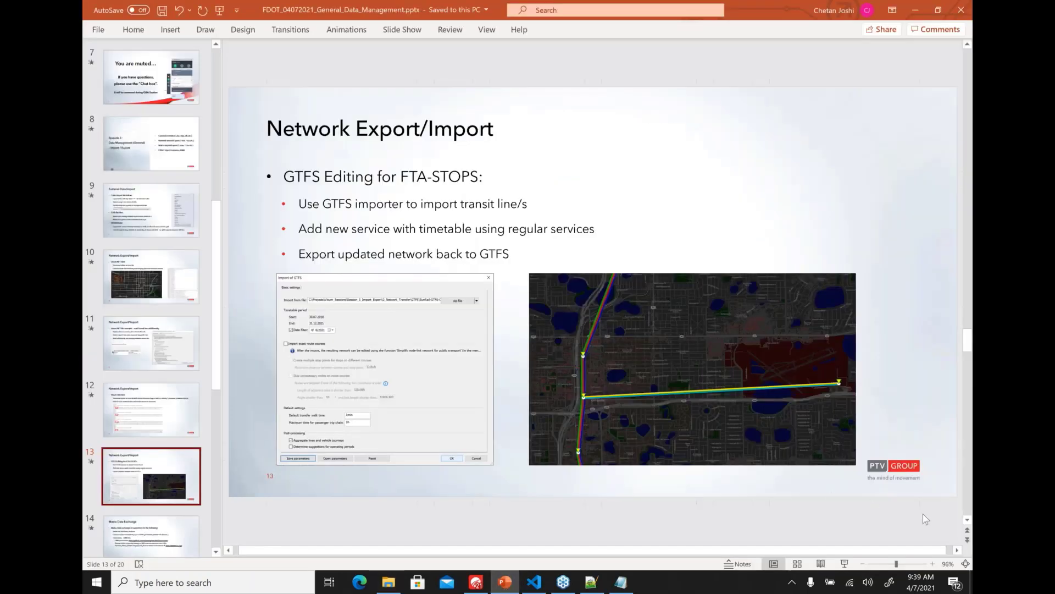
pyautogui.click(162, 536)
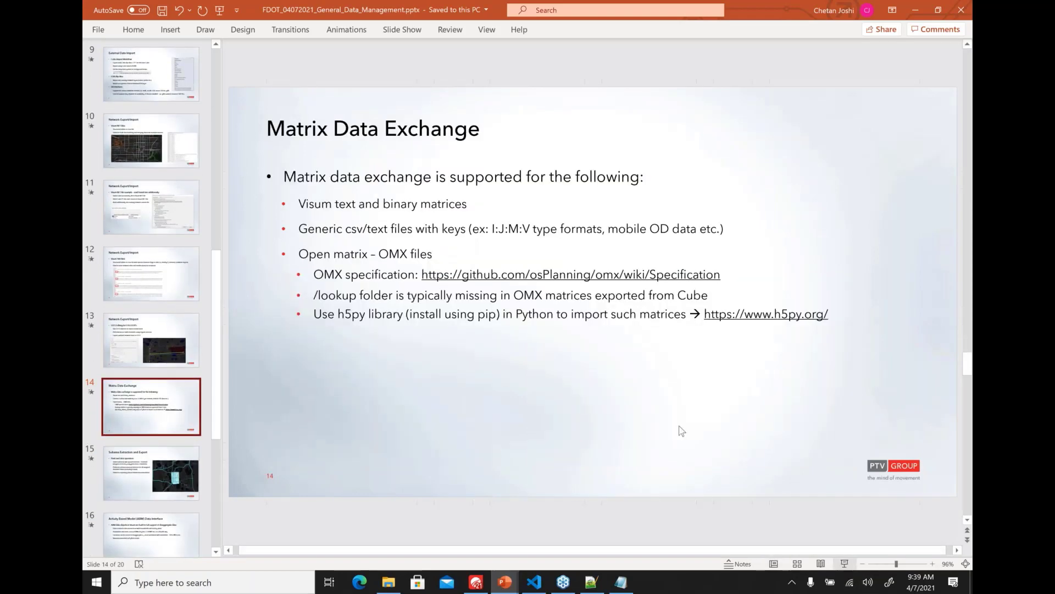
pyautogui.hotkey('shift', 'F5')
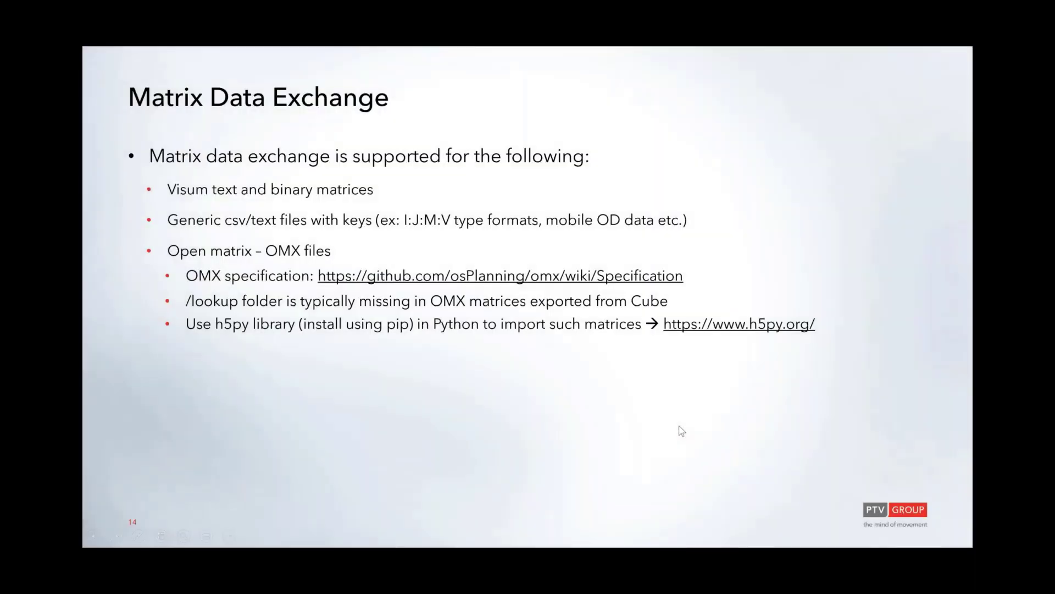
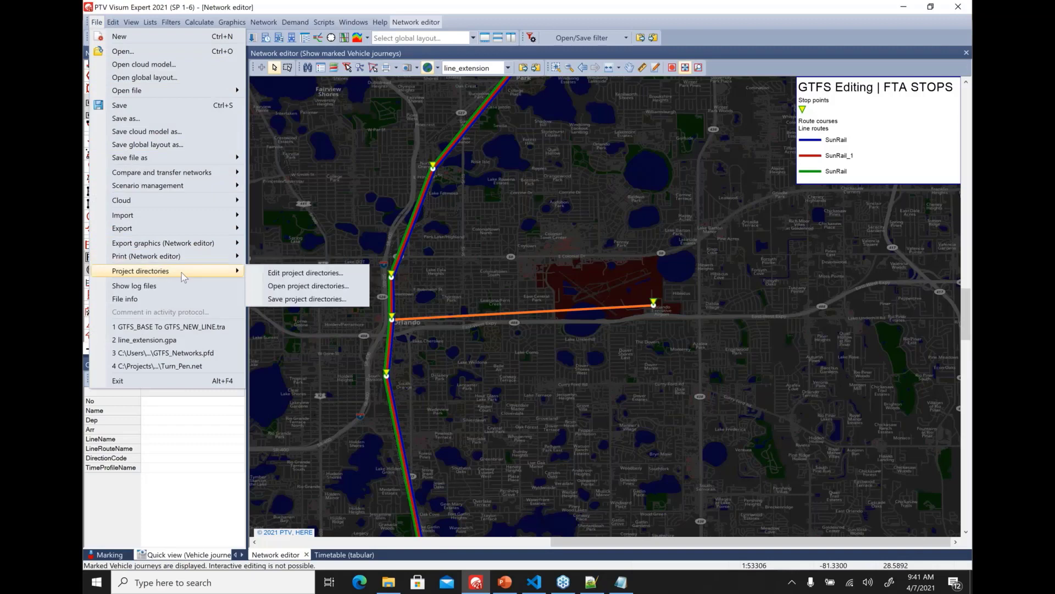
# Load the project directories file Matrix_Interface.pfd in Visum
pyautogui.click(278, 286)
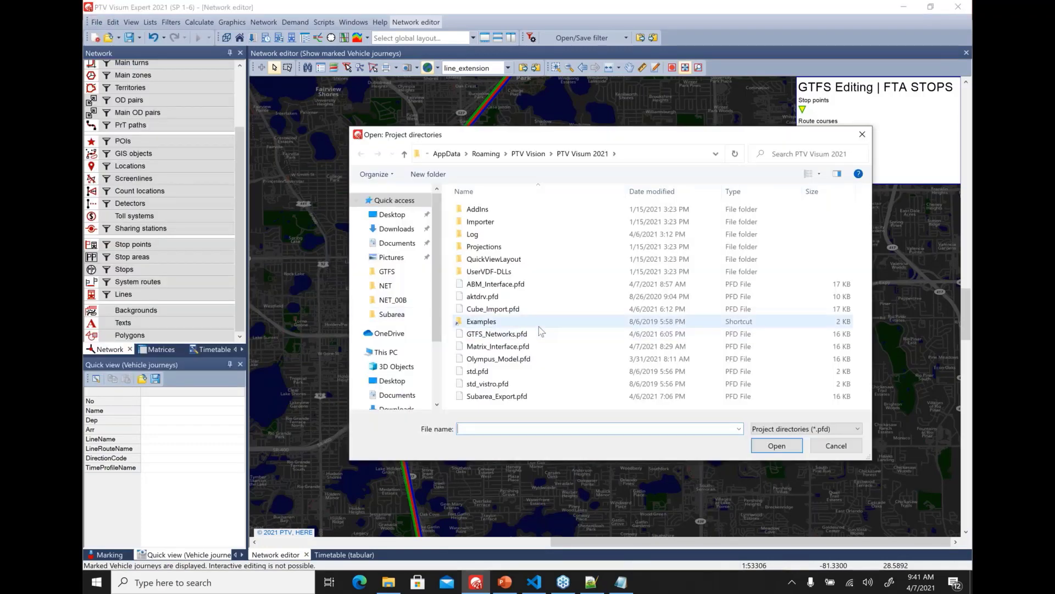
pyautogui.click(539, 345)
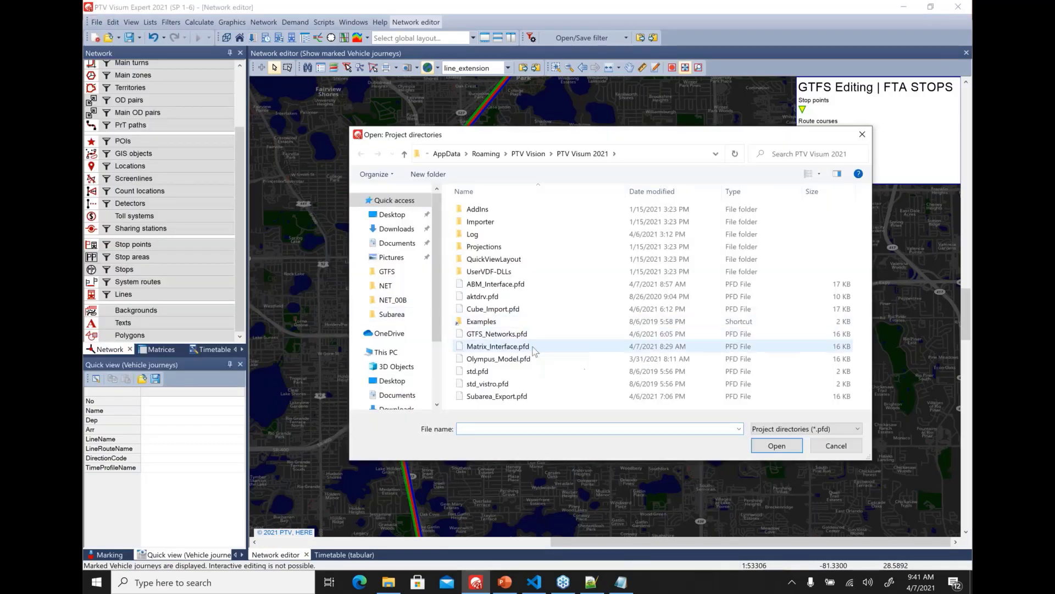
pyautogui.click(775, 448)
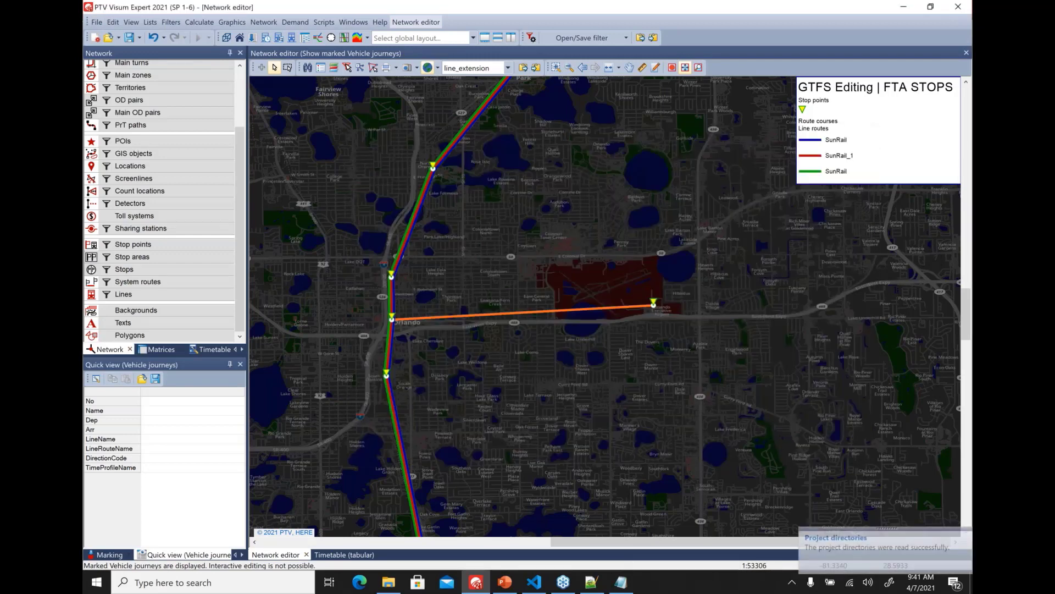
# Open the version file Olympus_TMU_Base.ver from 4_Other_Topics\Subarea, discarding the changes to the current network
pyautogui.click(97, 22)
pyautogui.click(116, 50)
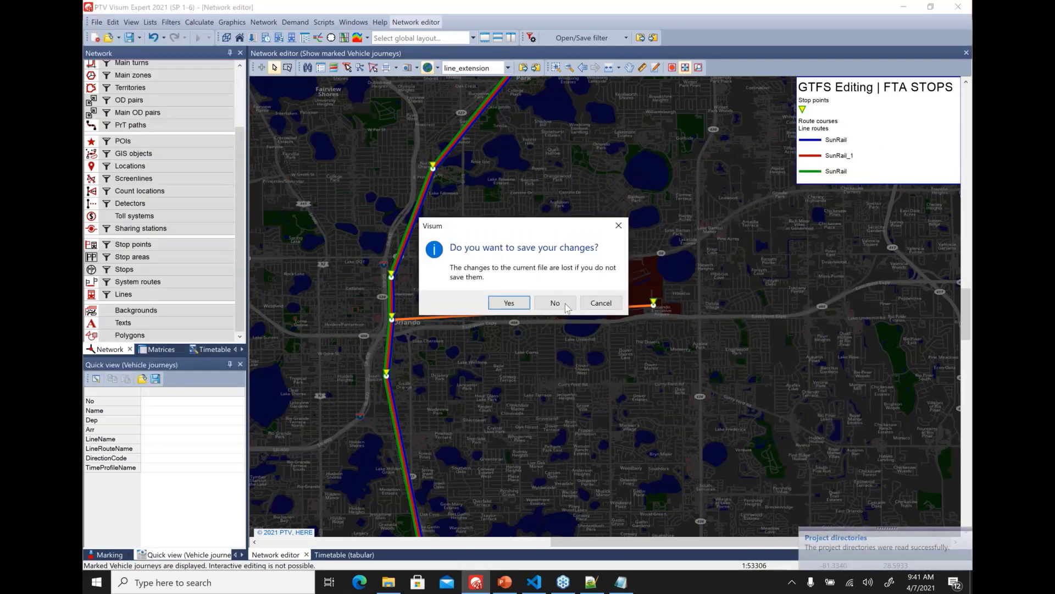
pyautogui.click(566, 309)
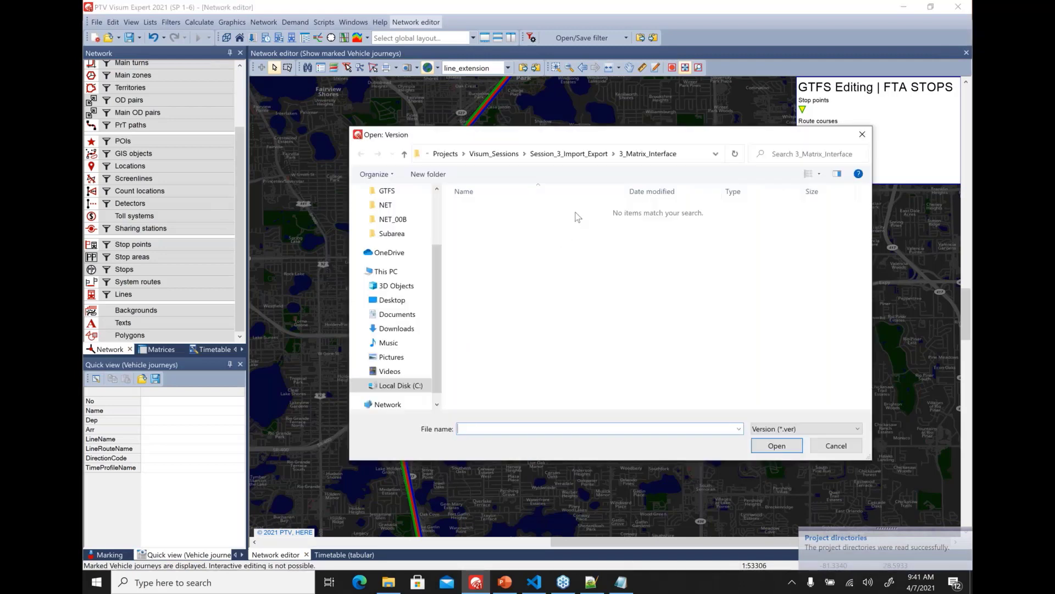
pyautogui.click(569, 156)
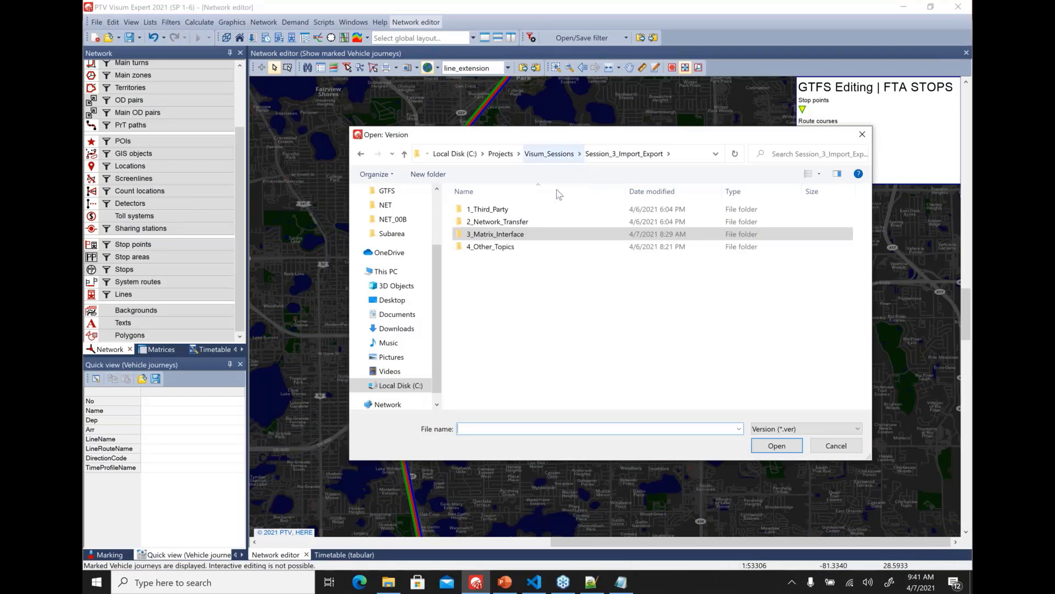
pyautogui.doubleClick(529, 246)
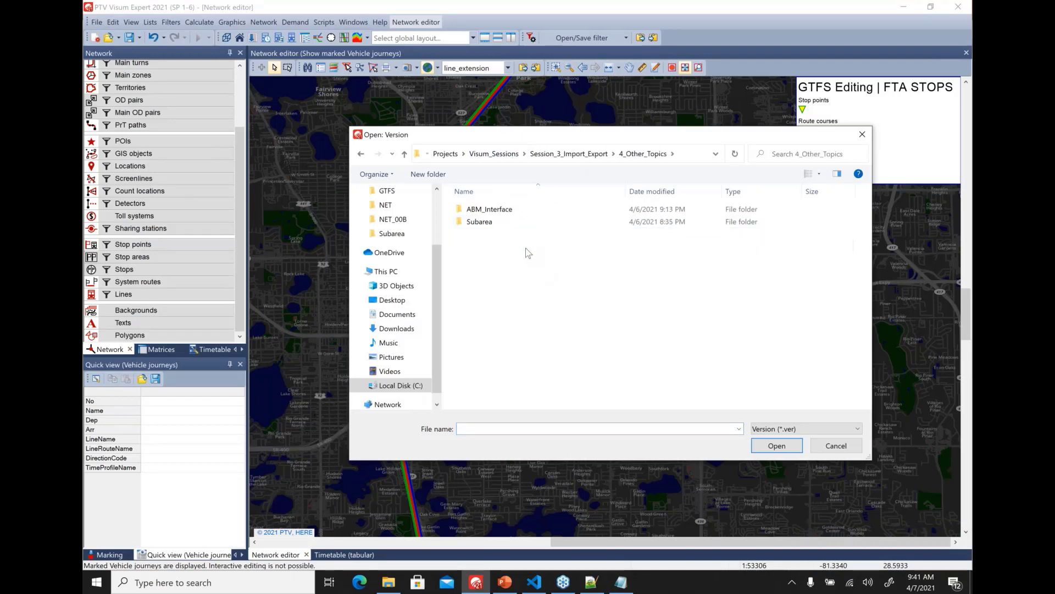
pyautogui.doubleClick(510, 221)
pyautogui.click(510, 210)
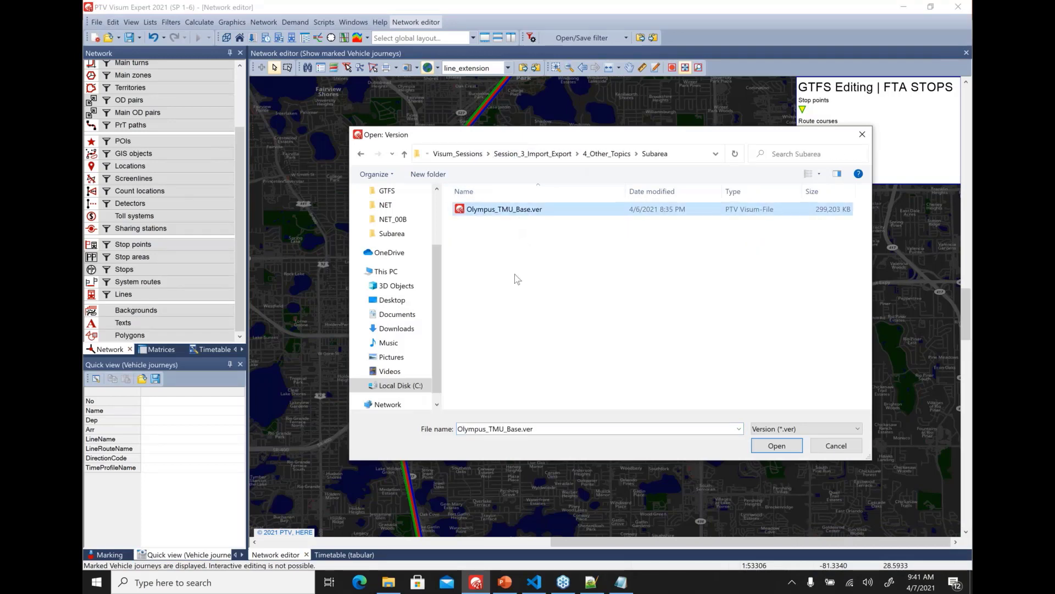
pyautogui.click(781, 450)
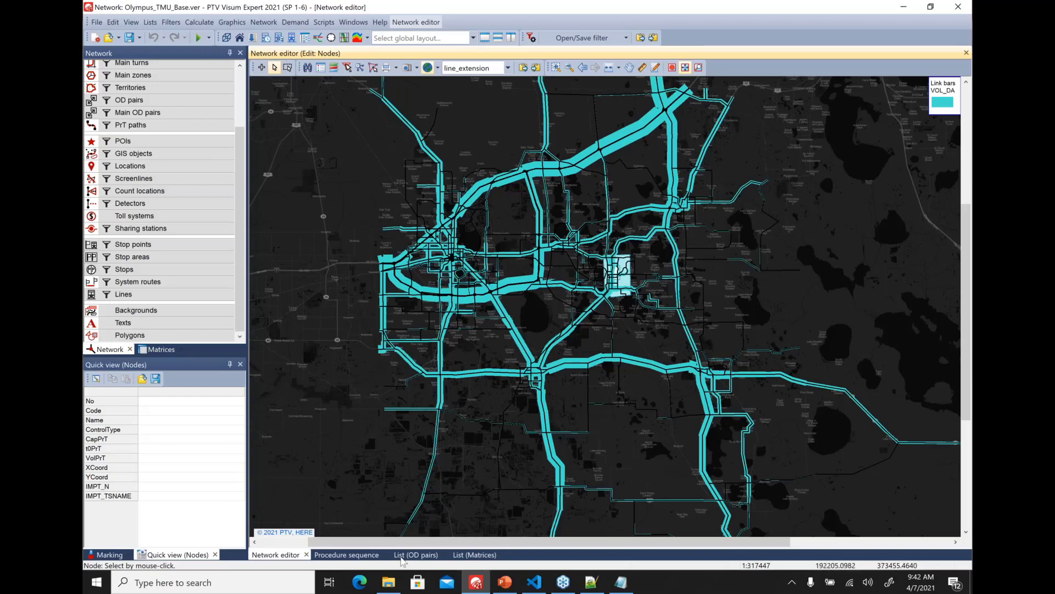
# Show the procedure sequence and select the Save matrix procedure in the Matrix IO group
pyautogui.click(344, 555)
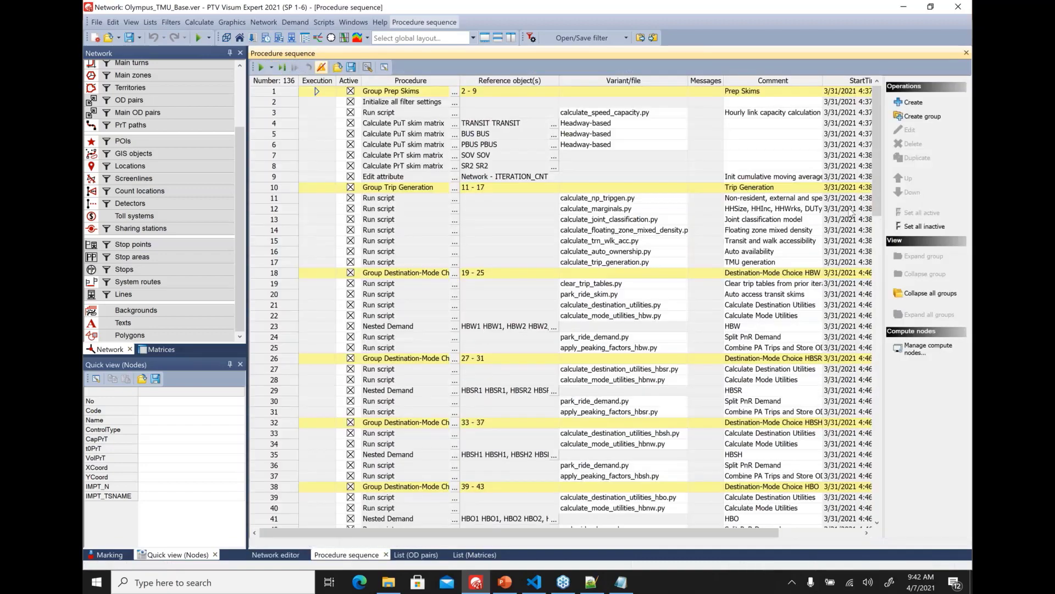
pyautogui.moveTo(876, 177); pyautogui.dragTo(885, 493)
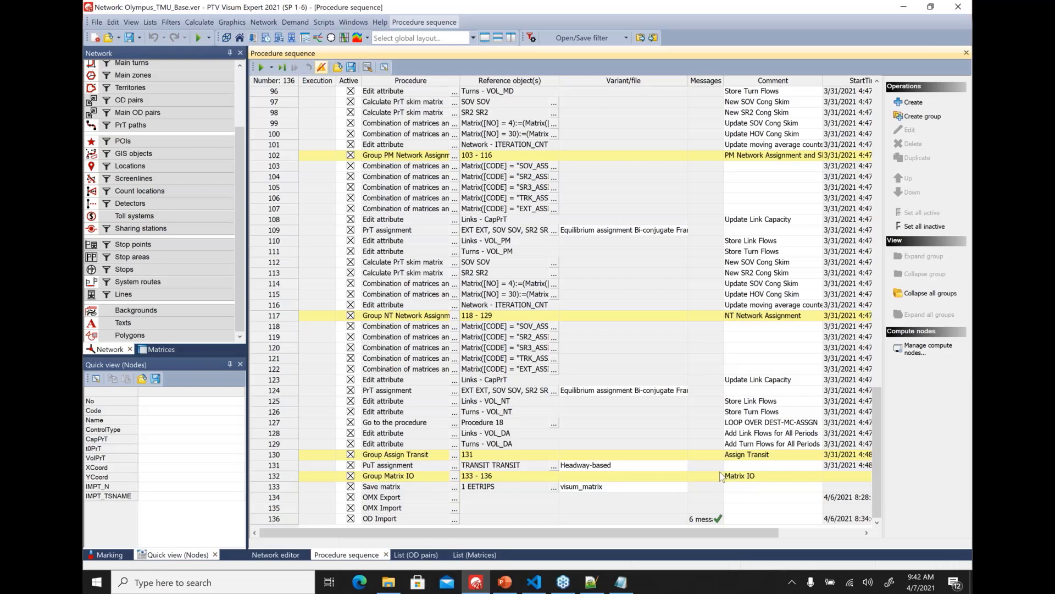
pyautogui.click(280, 488)
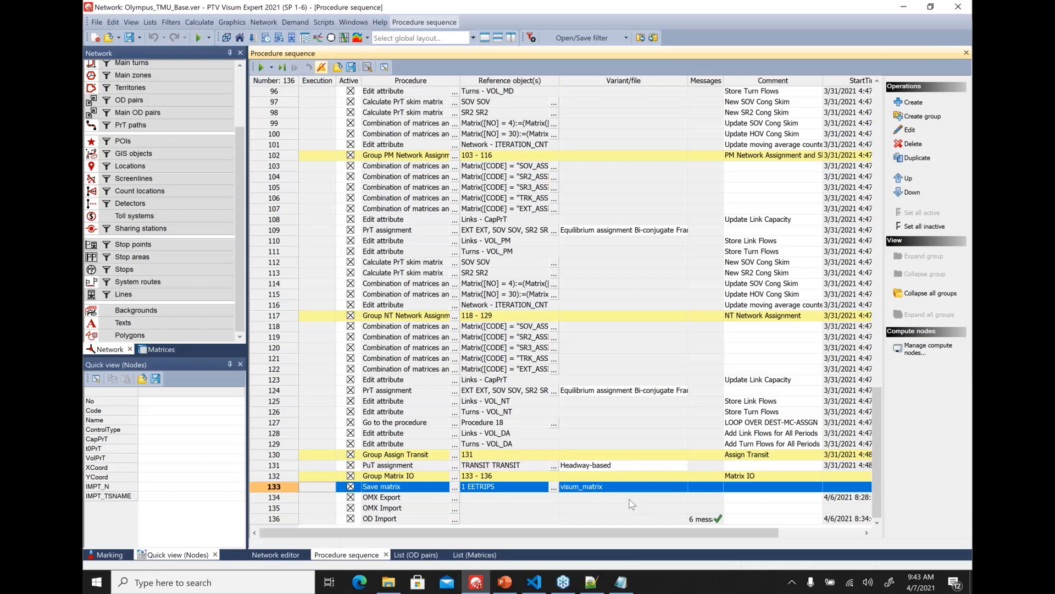
# View the Matrices procedure types offered for the Save matrix procedure, leaving the selection without applying it
pyautogui.click(458, 487)
pyautogui.click(456, 487)
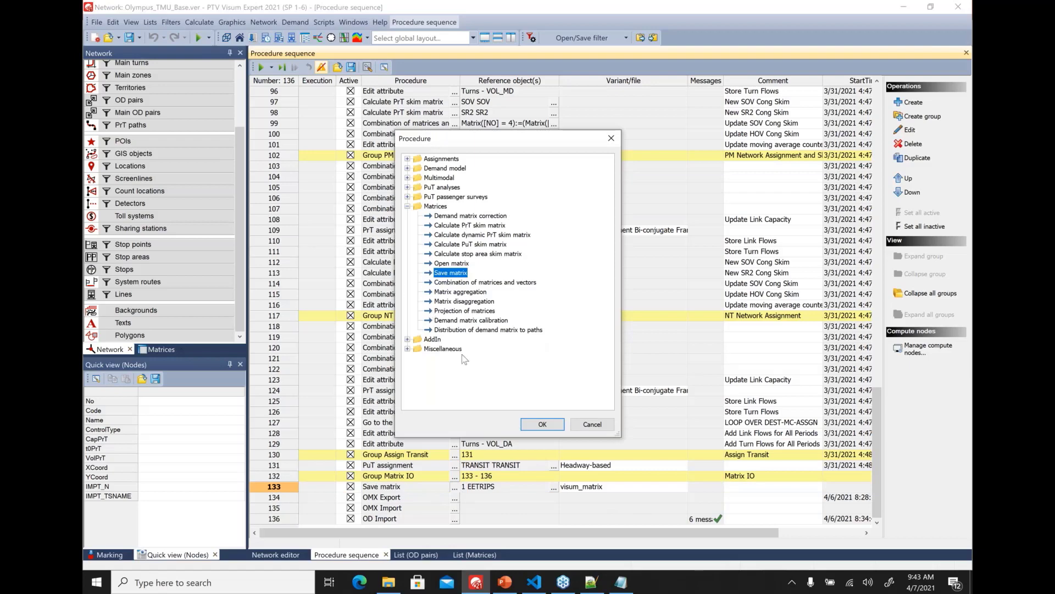
pyautogui.click(611, 423)
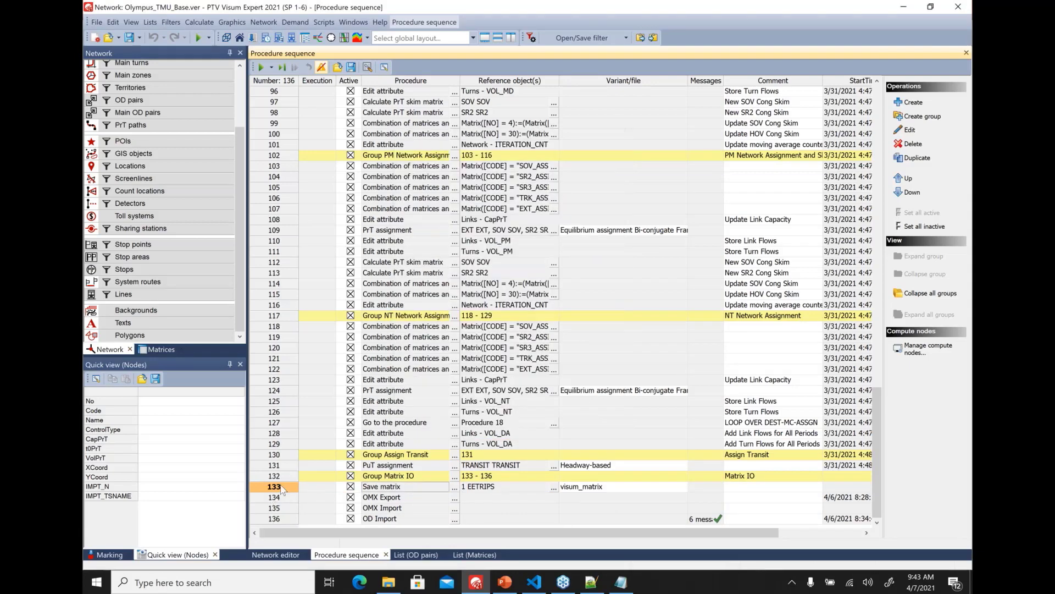
# Edit the Save matrix procedure, review its available matrix formats and accept Binary
pyautogui.click(910, 130)
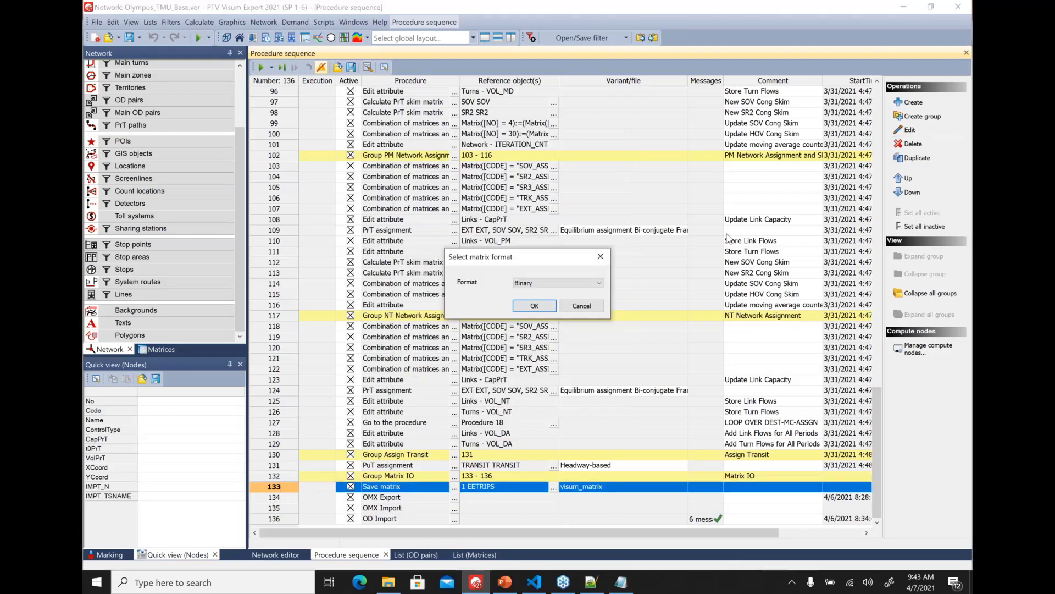
pyautogui.click(576, 283)
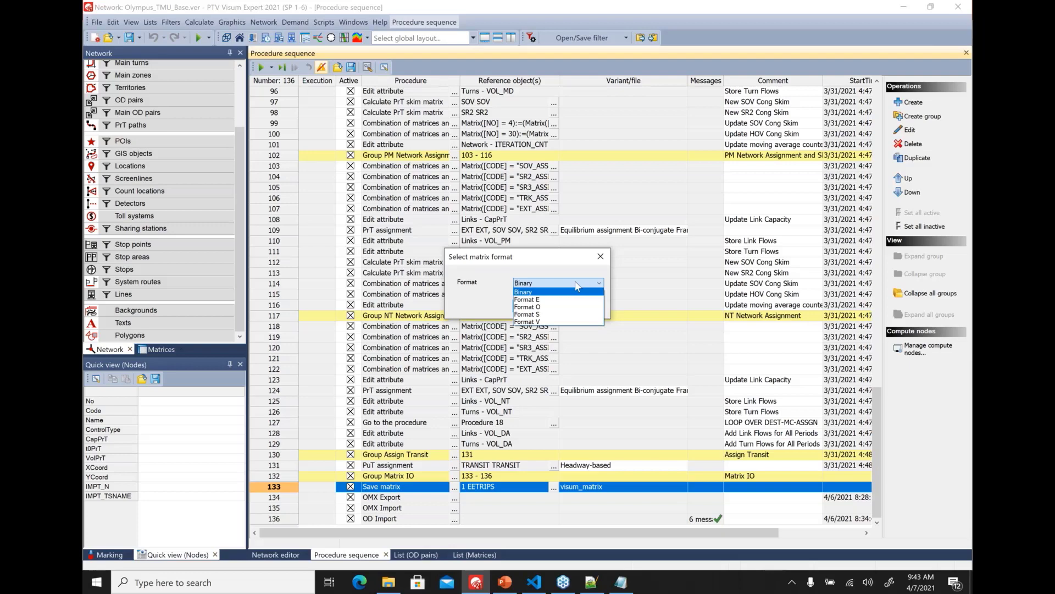
pyautogui.click(577, 285)
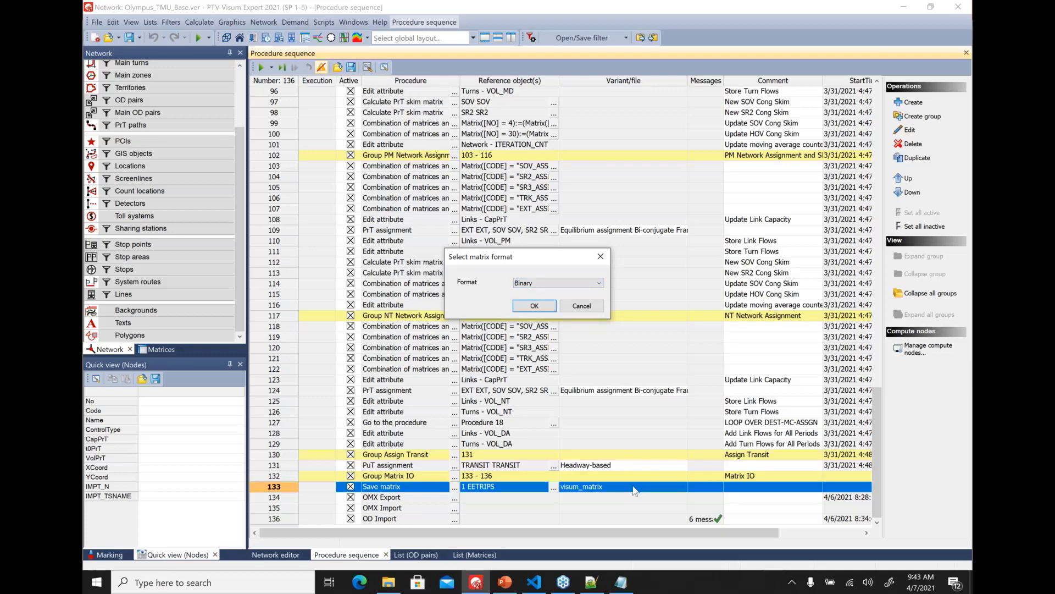
pyautogui.press('Return')
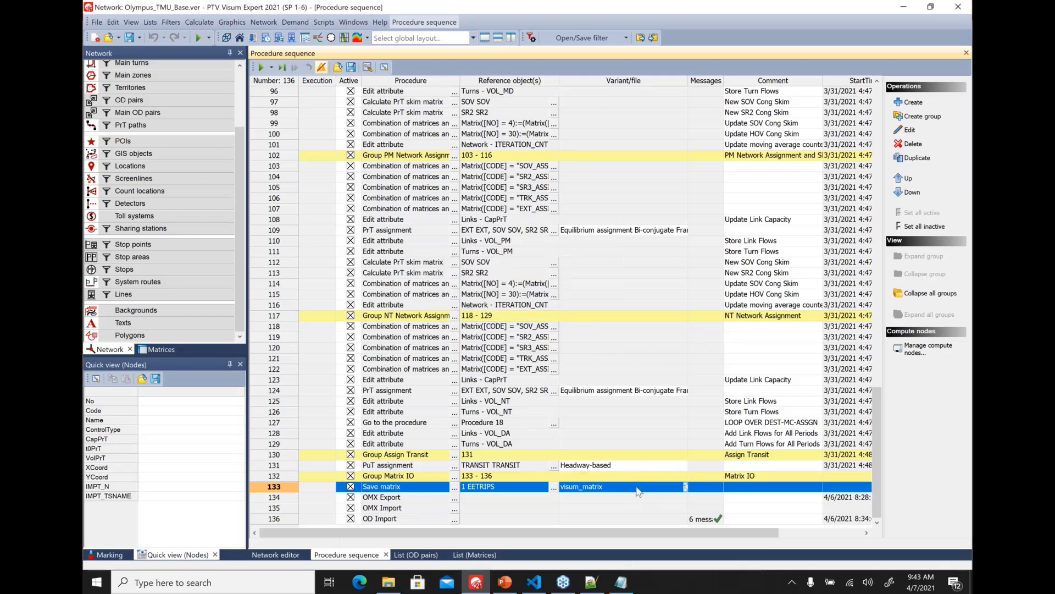
# Define the Save matrix procedure as the next one to execute and run only that procedure
pyautogui.click(323, 487)
pyautogui.rightClick(323, 485)
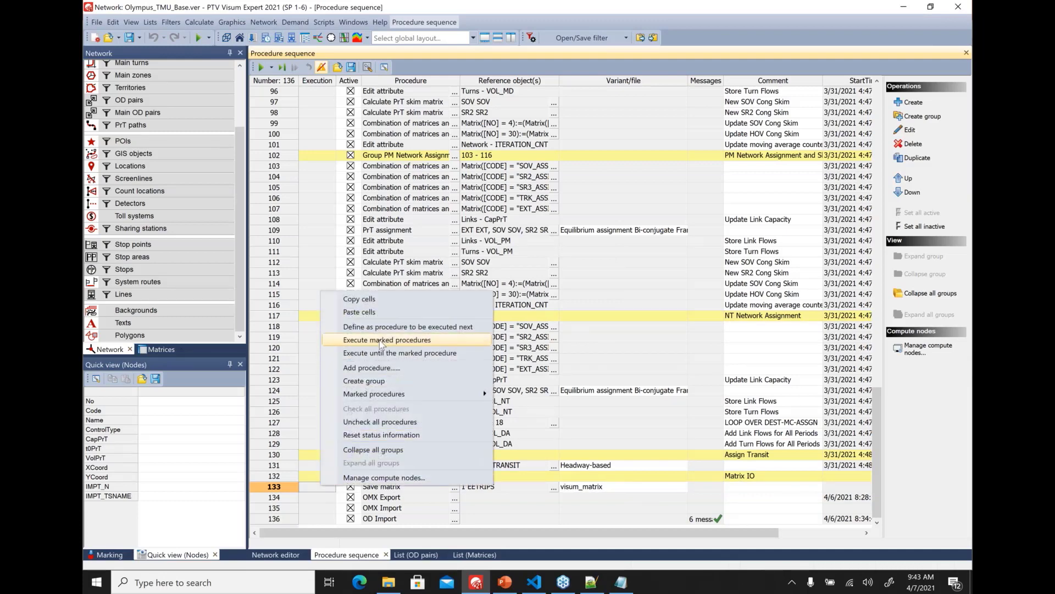
pyautogui.click(385, 326)
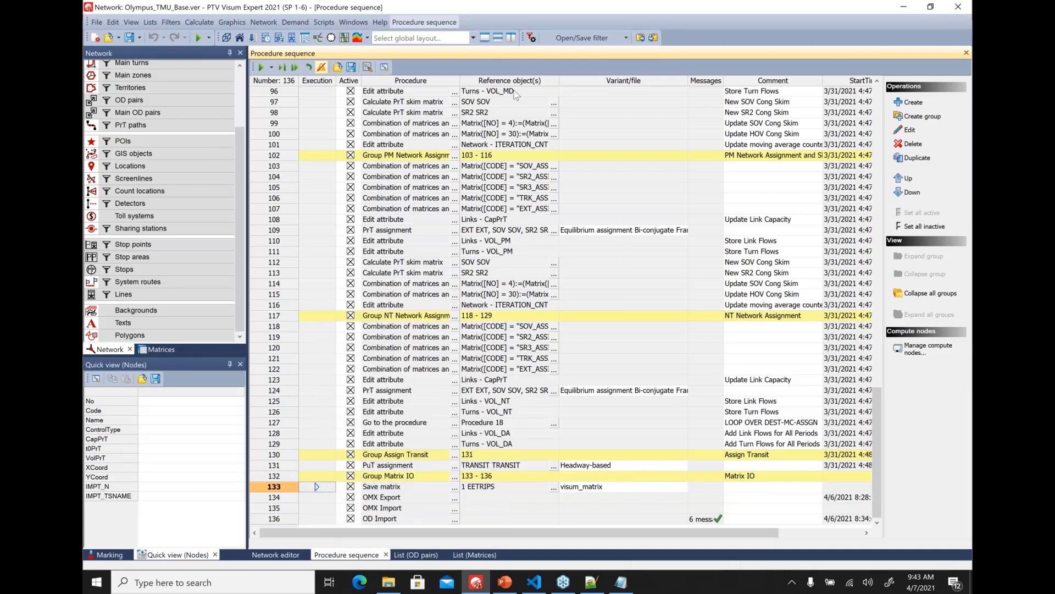
pyautogui.click(282, 67)
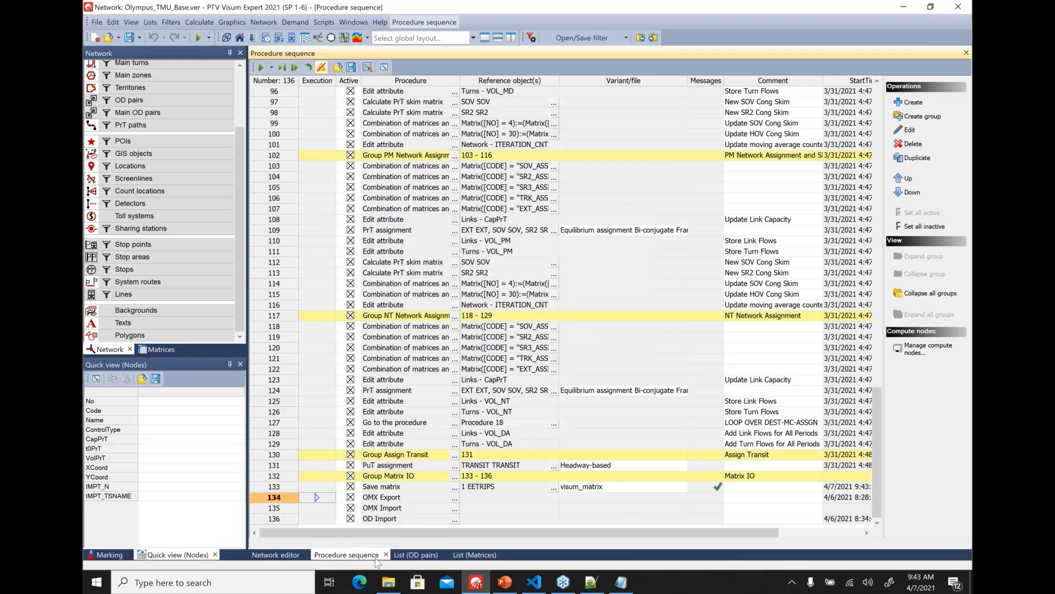
# Switch to File Explorer, open the 3_Matrix_Interface folder of Session_3_Import_Export and select the saved visum_matrix file
pyautogui.click(389, 583)
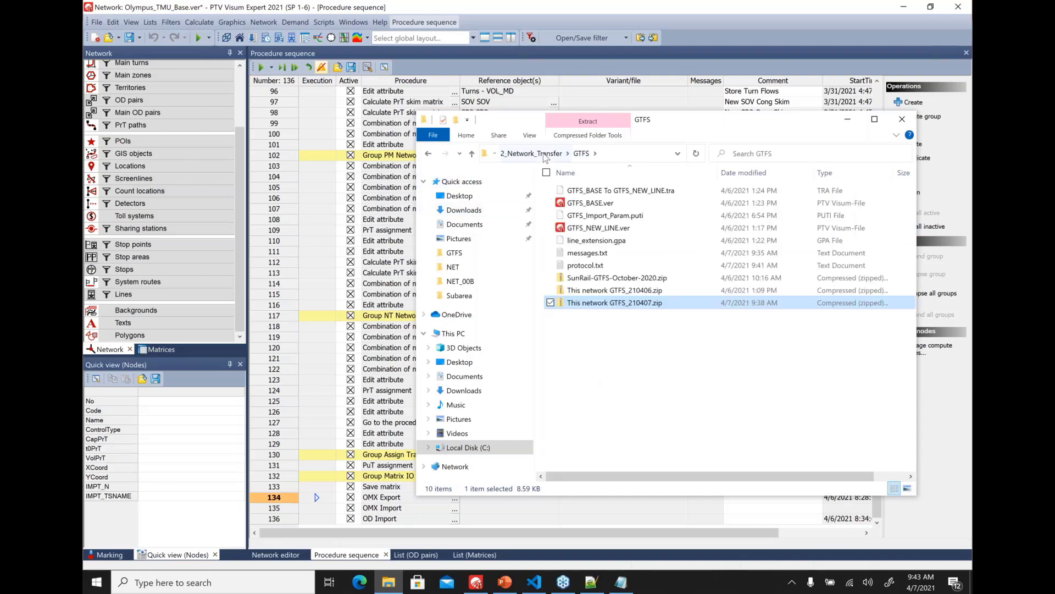
pyautogui.click(509, 155)
pyautogui.click(525, 155)
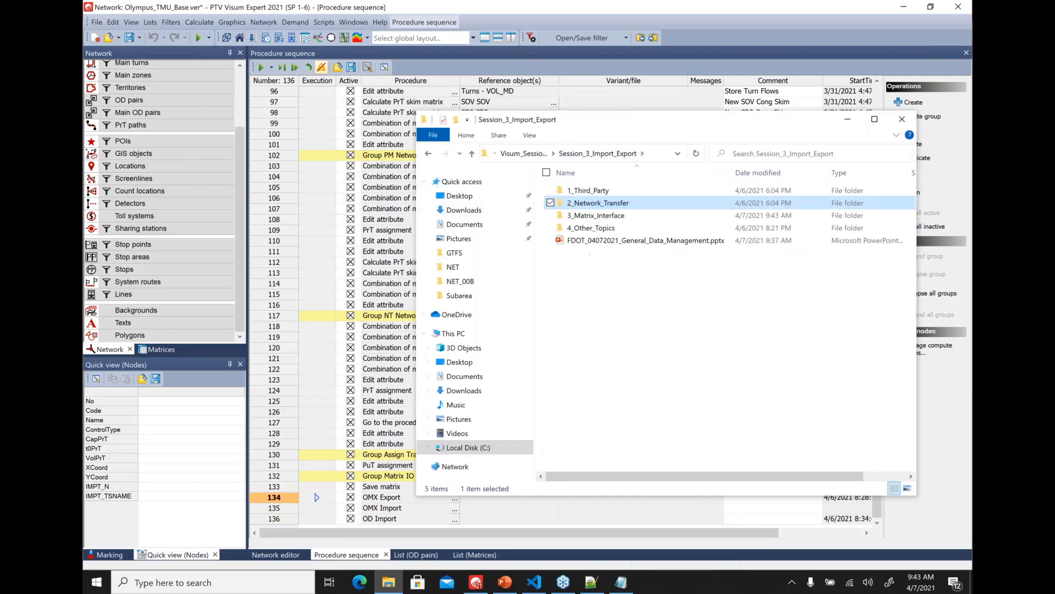
pyautogui.doubleClick(609, 226)
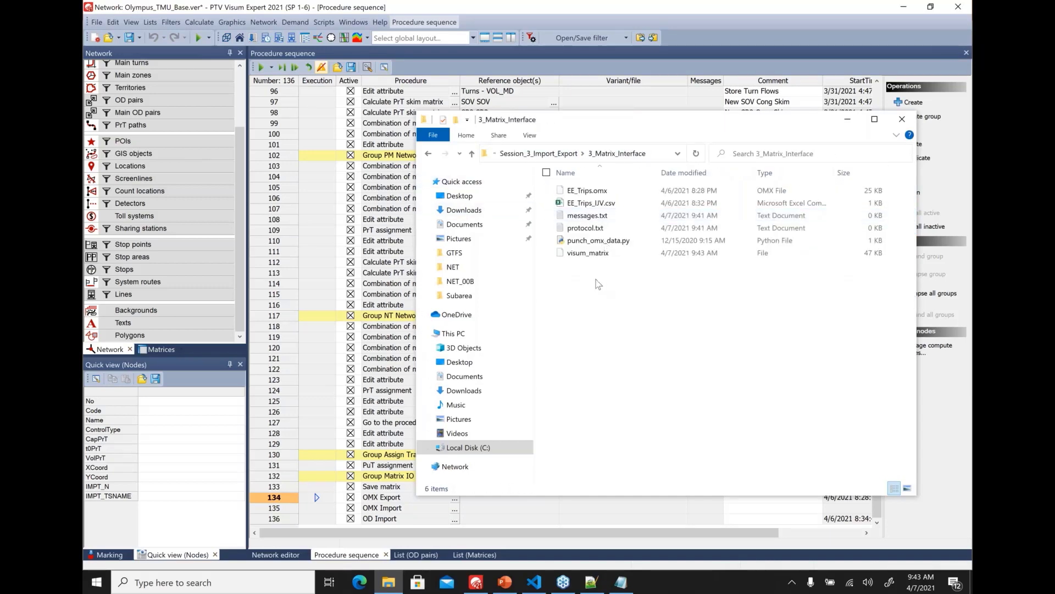
pyautogui.click(598, 256)
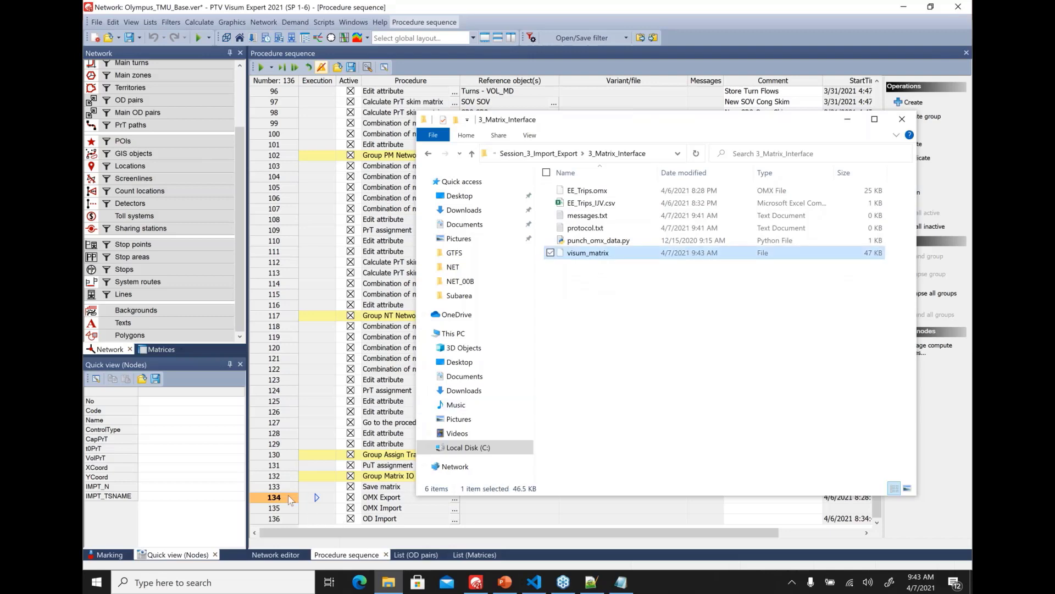
# View the visum_matrix file's contents in Notepad++, then close the file and minimize the editor
pyautogui.rightClick(625, 254)
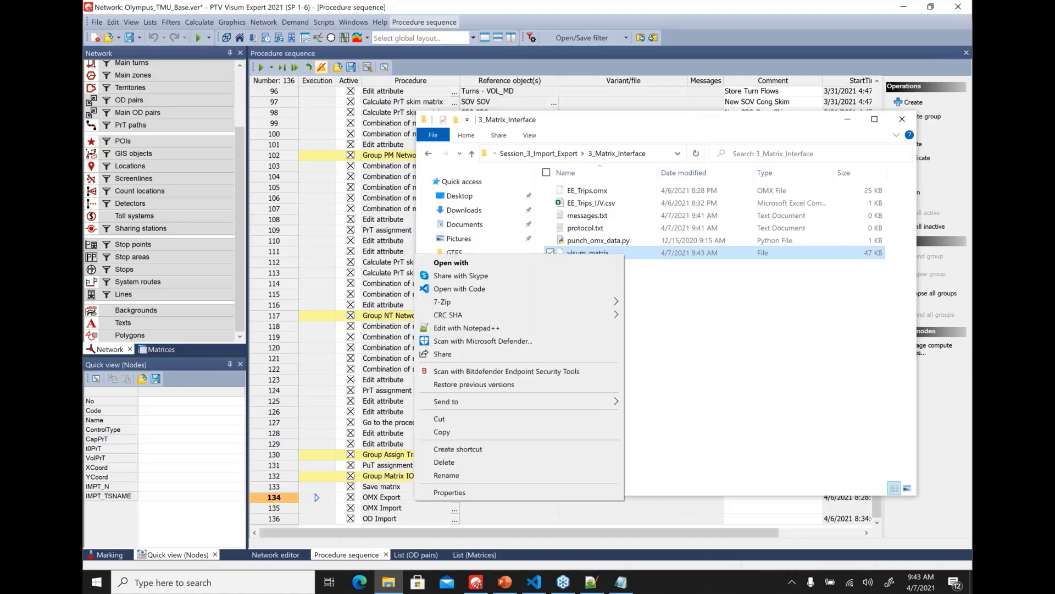
pyautogui.click(426, 326)
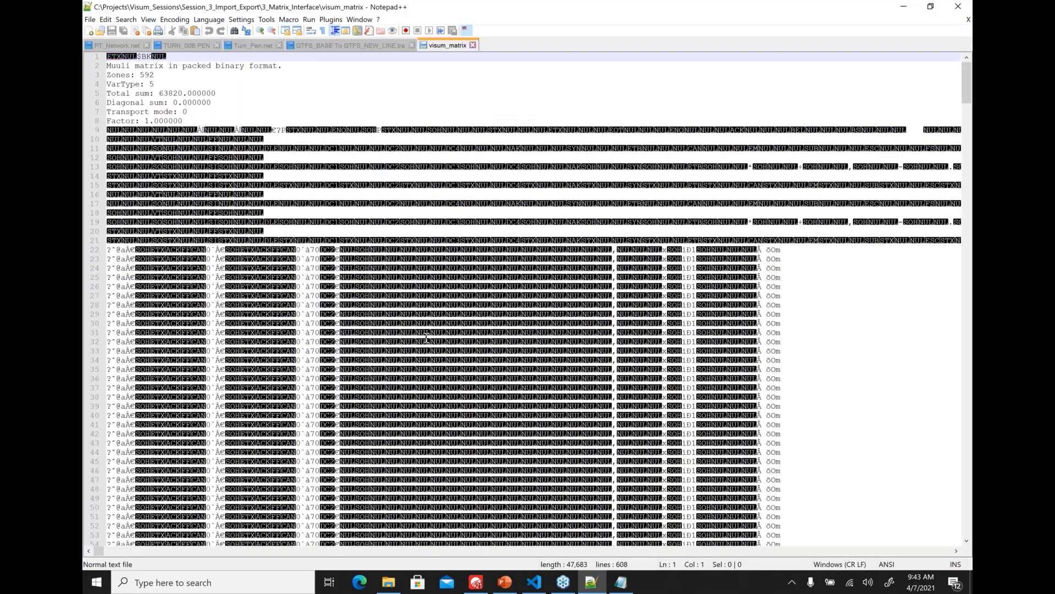
pyautogui.click(473, 45)
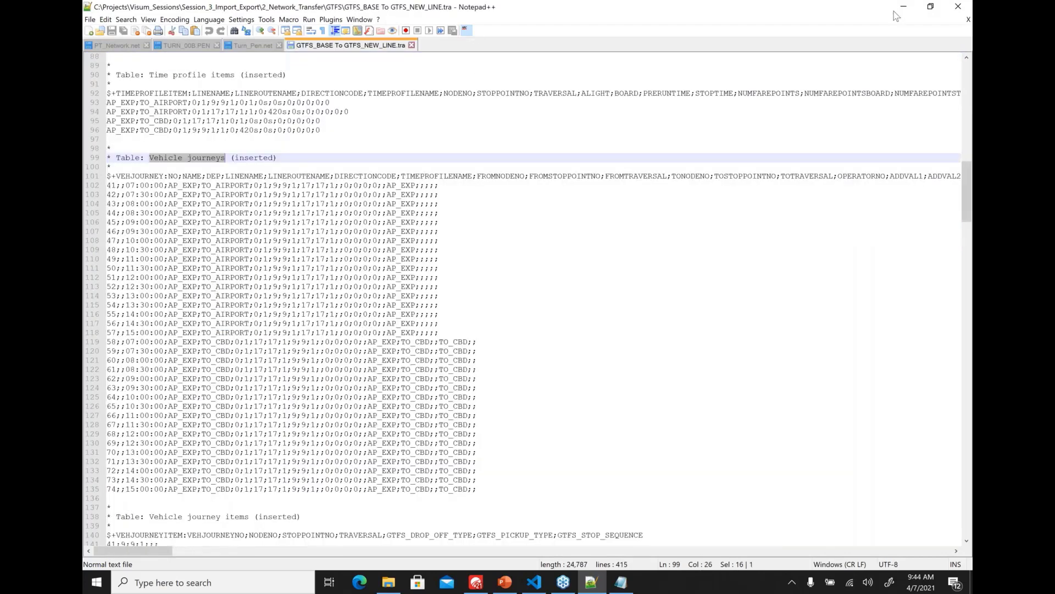
pyautogui.click(903, 6)
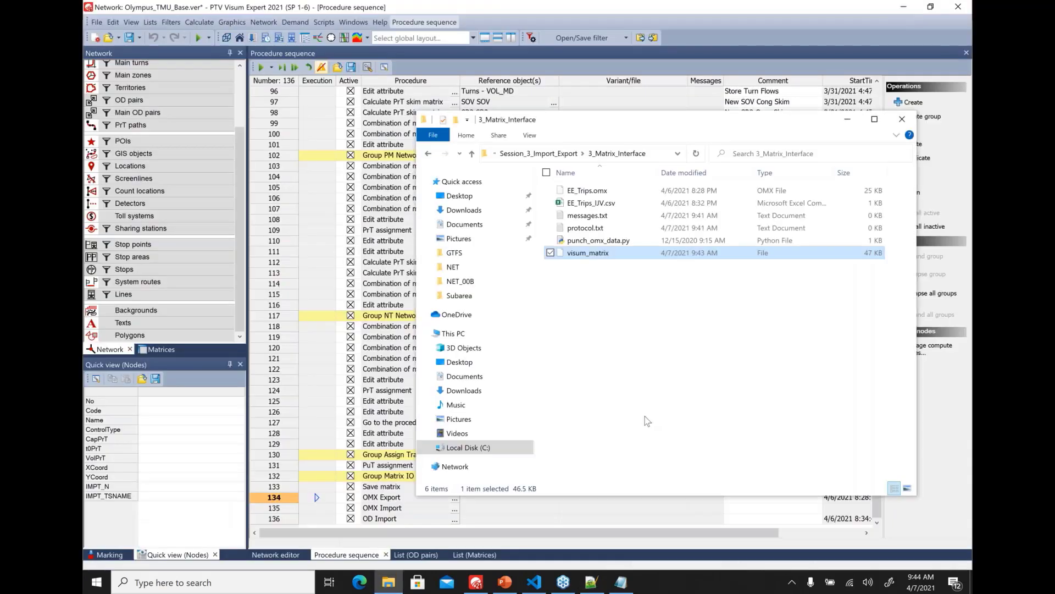
# Return to the procedure sequence and move the OD Import procedure up to directly below Save matrix
pyautogui.click(317, 497)
pyautogui.click(316, 497)
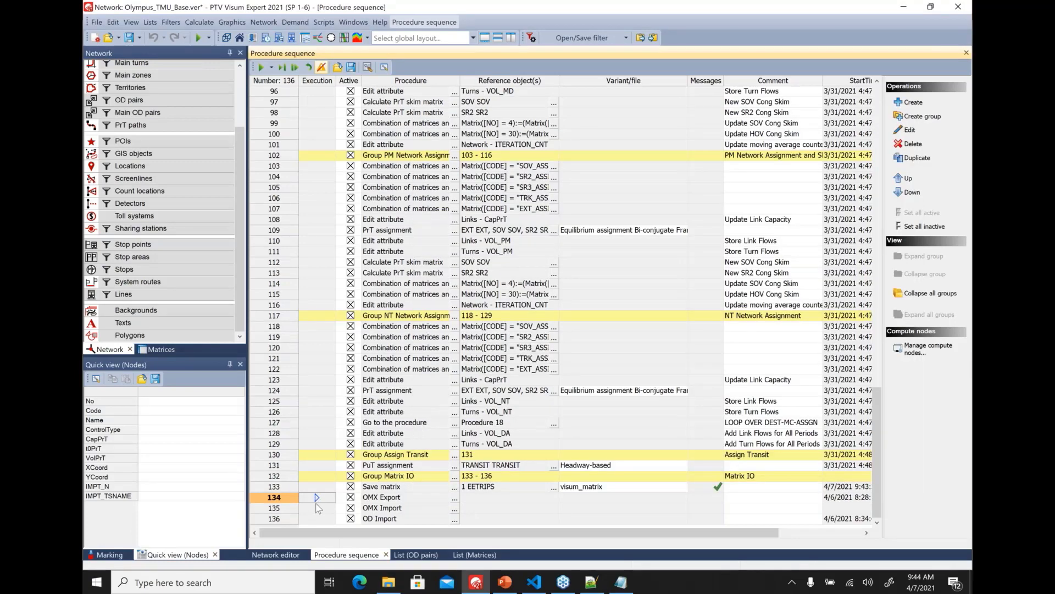
pyautogui.click(289, 519)
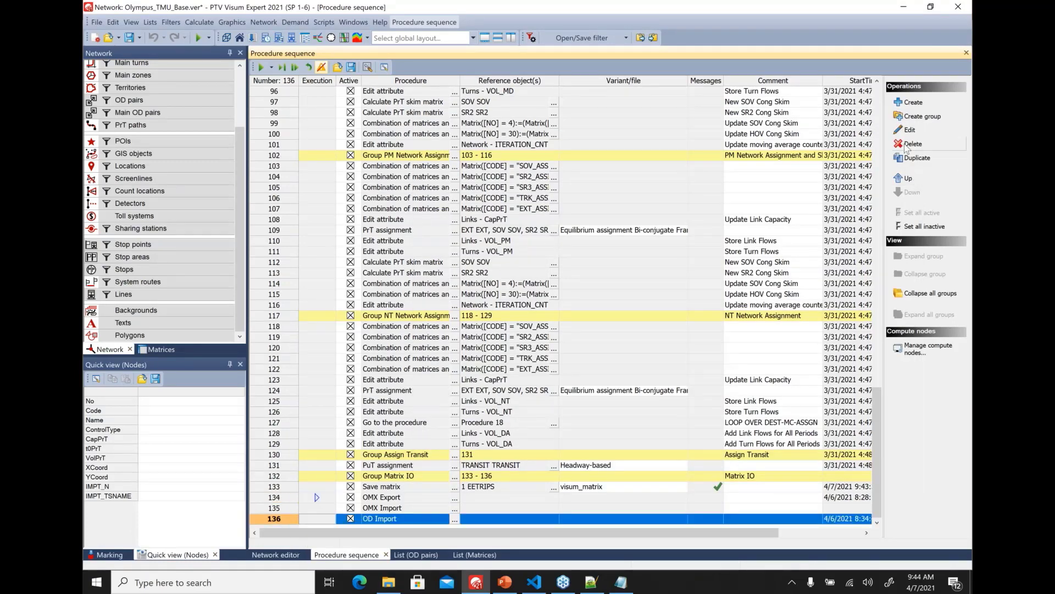
pyautogui.click(908, 178)
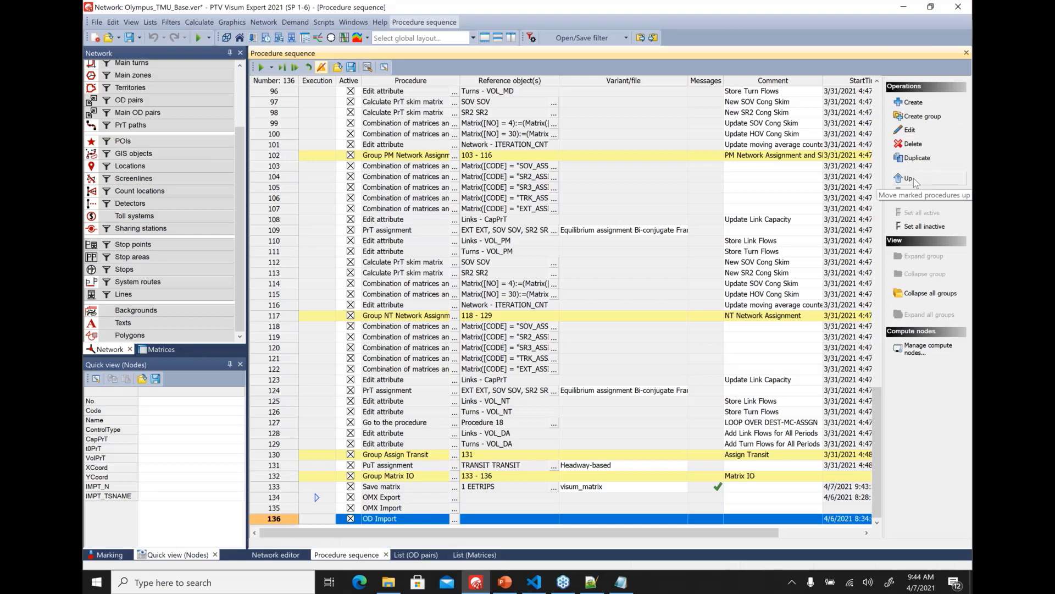
pyautogui.click(908, 178)
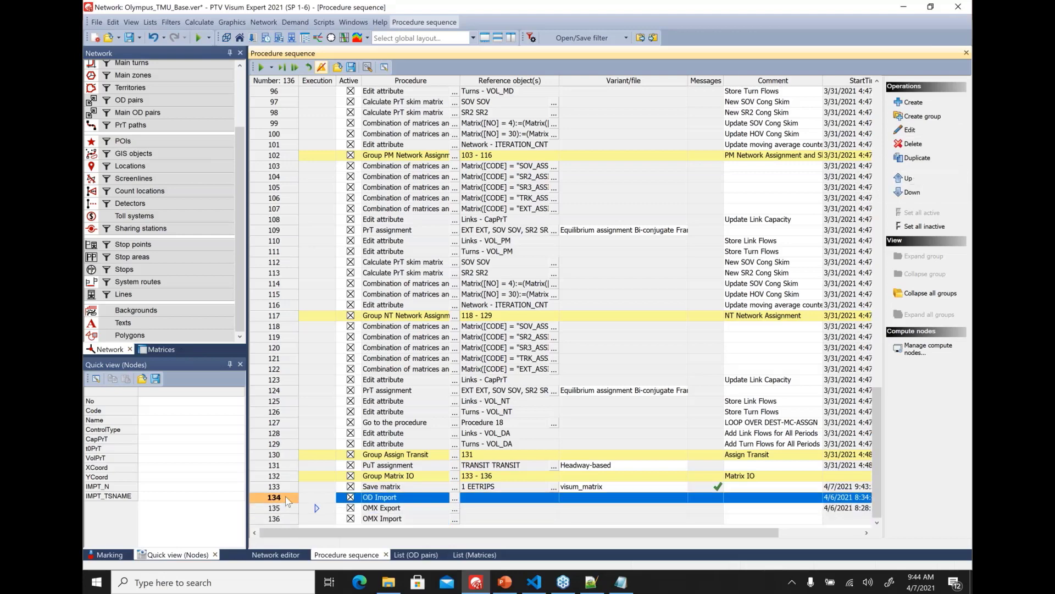
# Examine the columns and values of EE_Trips_IJV.csv in Notepad++, close the file and return to Visum
pyautogui.click(389, 581)
pyautogui.click(646, 334)
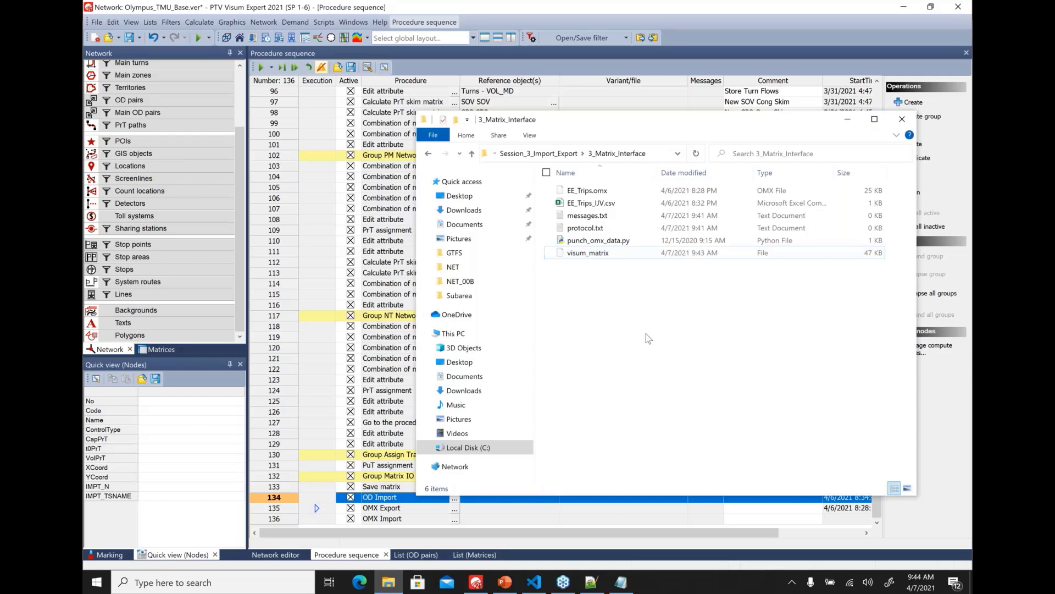
pyautogui.click(613, 204)
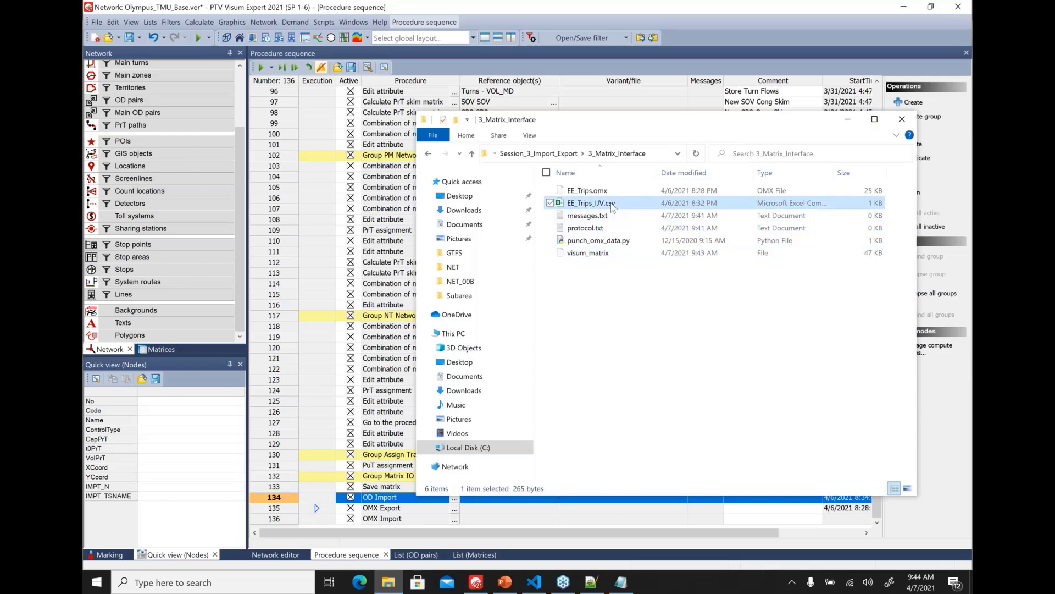
pyautogui.rightClick(612, 204)
pyautogui.click(453, 303)
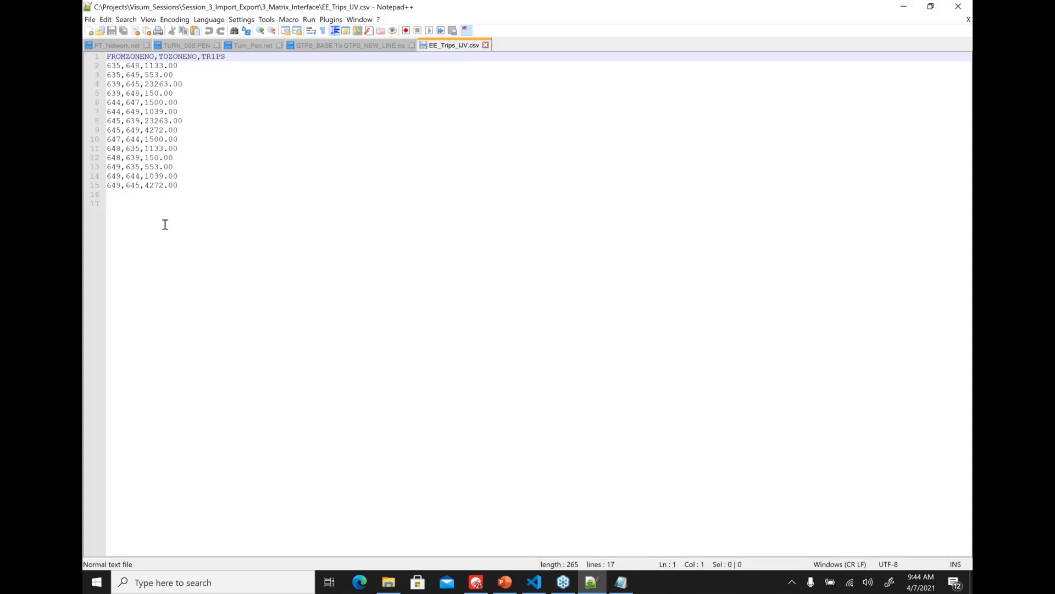
pyautogui.click(485, 47)
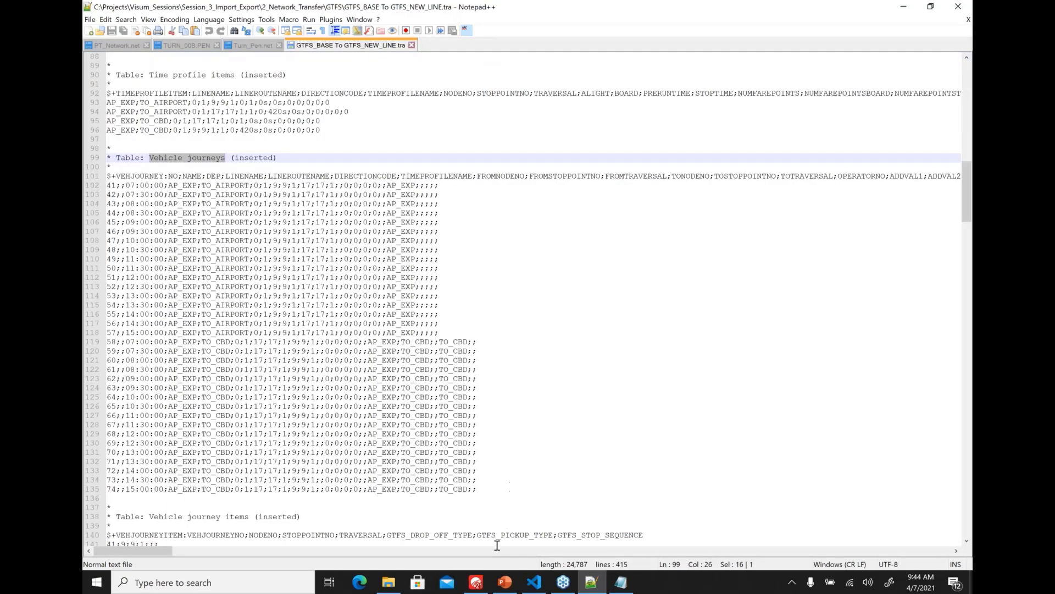
pyautogui.click(478, 584)
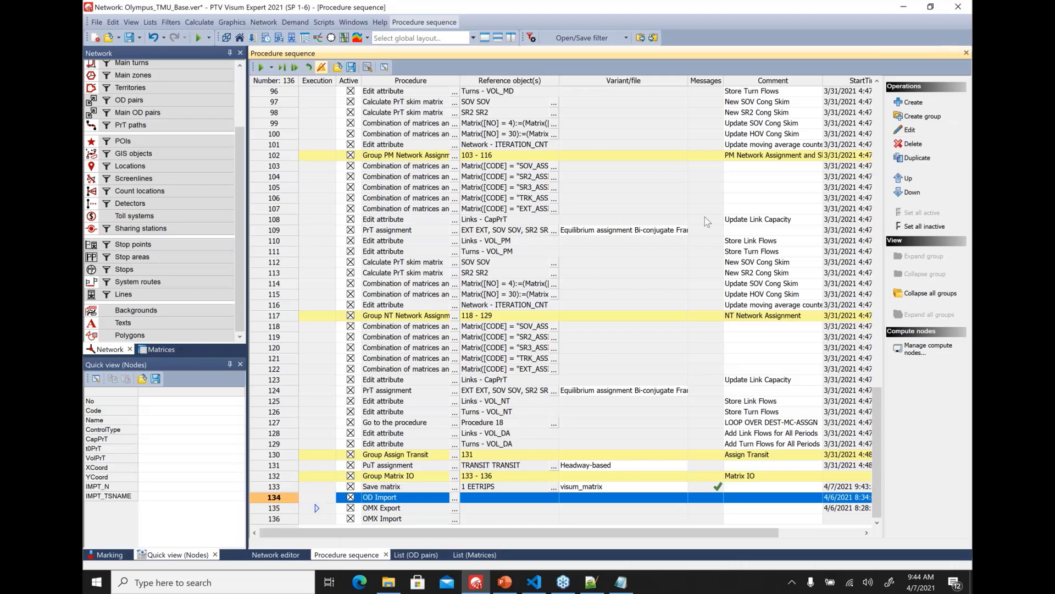
# Edit the OD Import procedure and choose EE_Trips_IJV.csv as its source file
pyautogui.doubleClick(311, 499)
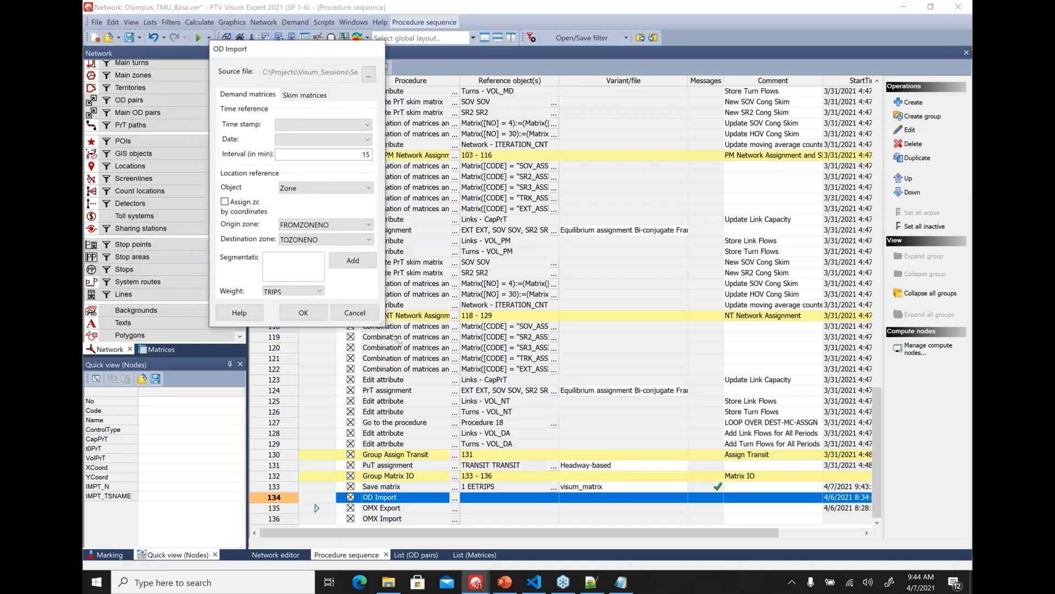
pyautogui.moveTo(385, 326); pyautogui.dragTo(458, 363)
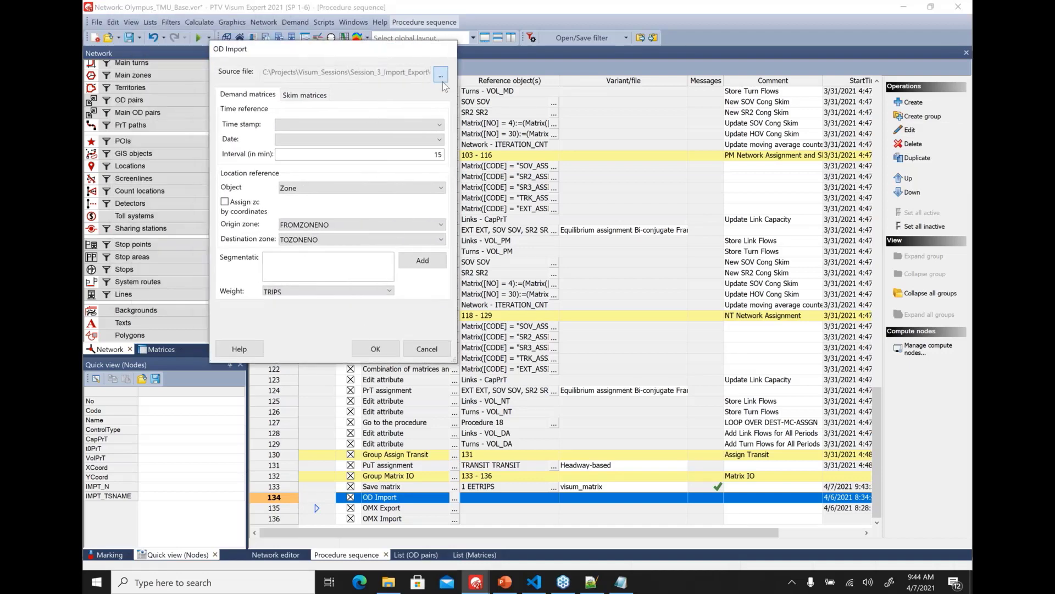
pyautogui.click(443, 77)
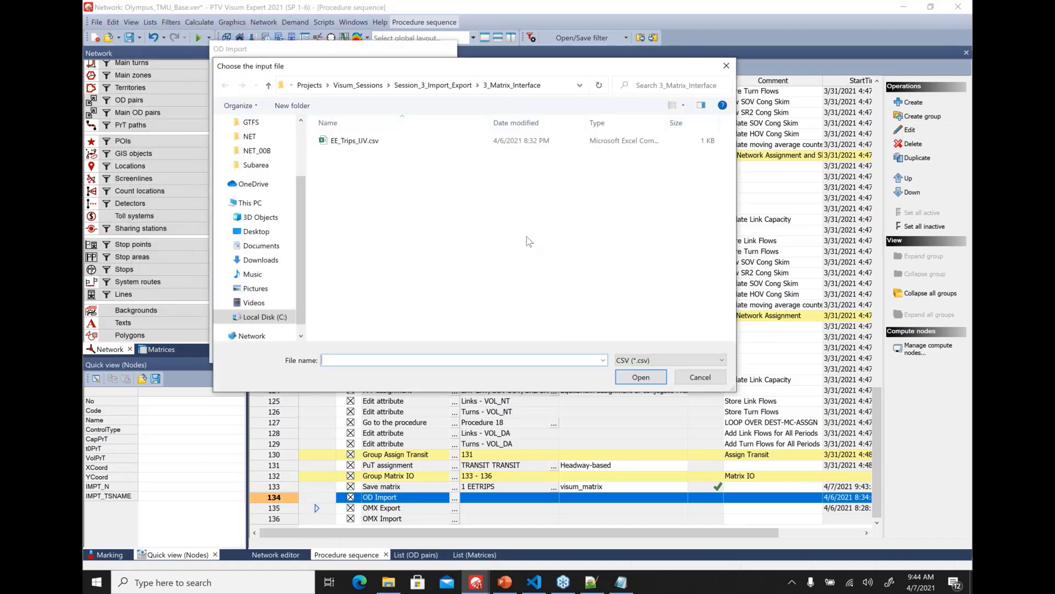
pyautogui.click(356, 141)
pyautogui.click(638, 378)
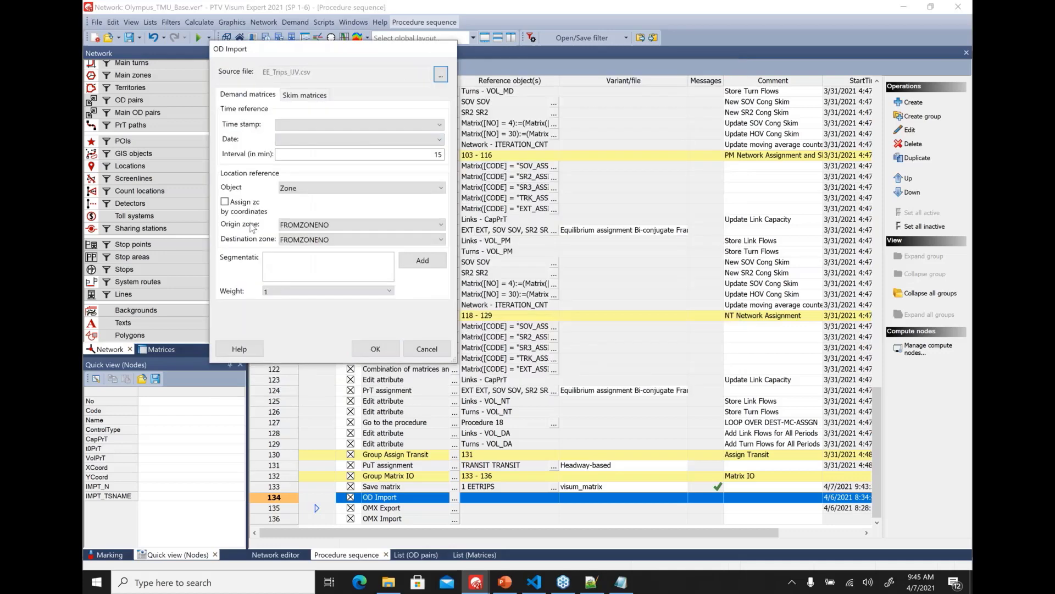
# Show the coordinate fields for assigning zones by coordinates and switch that option off again
pyautogui.click(224, 202)
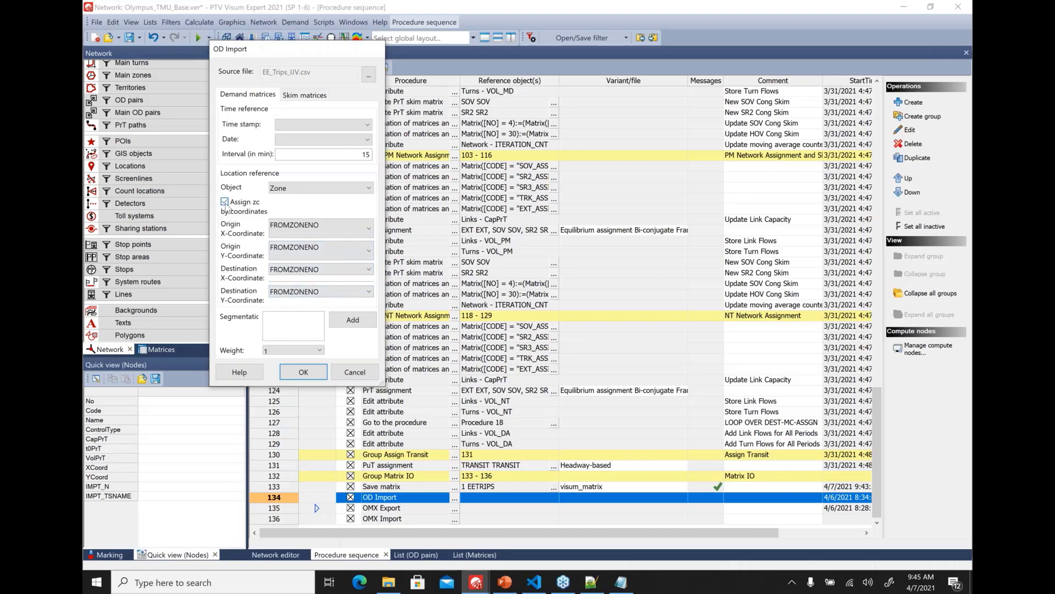
pyautogui.click(224, 203)
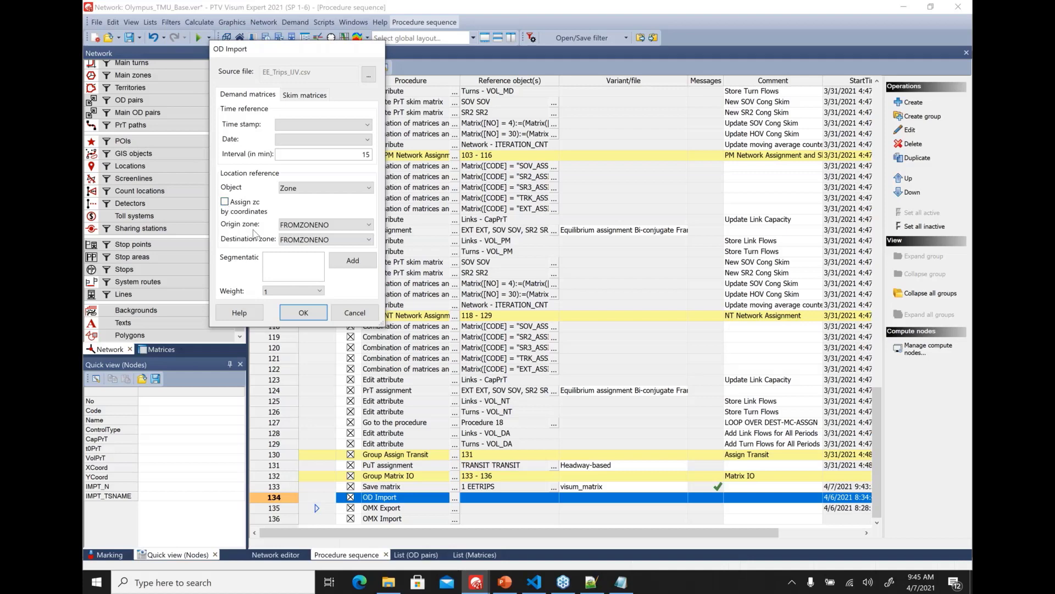
# Set the OD import's destination zone to TOZONENO and its weight to TRIPS, and accept the parameters
pyautogui.click(301, 241)
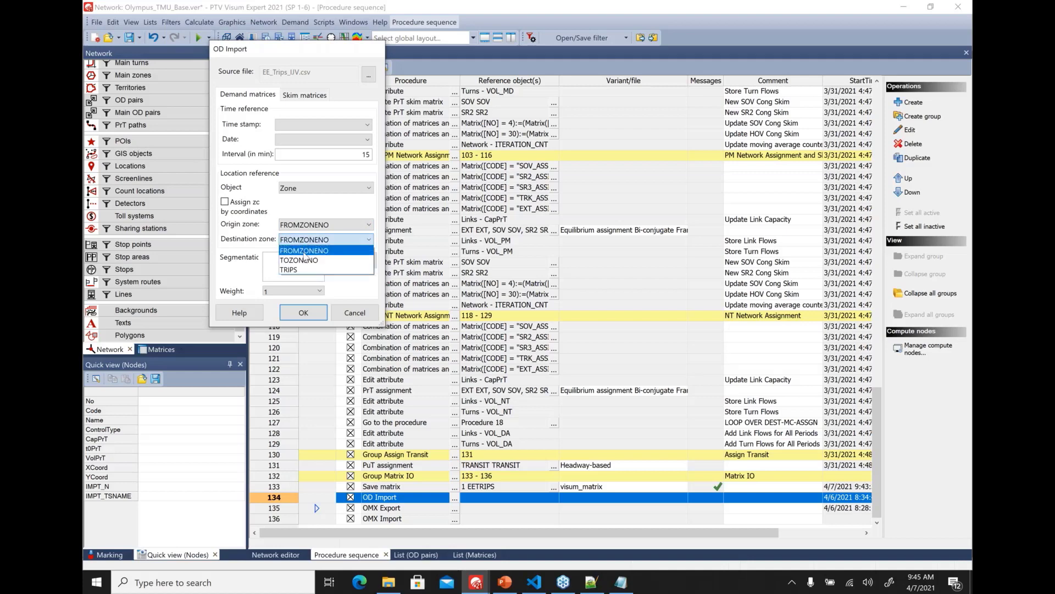
pyautogui.click(305, 261)
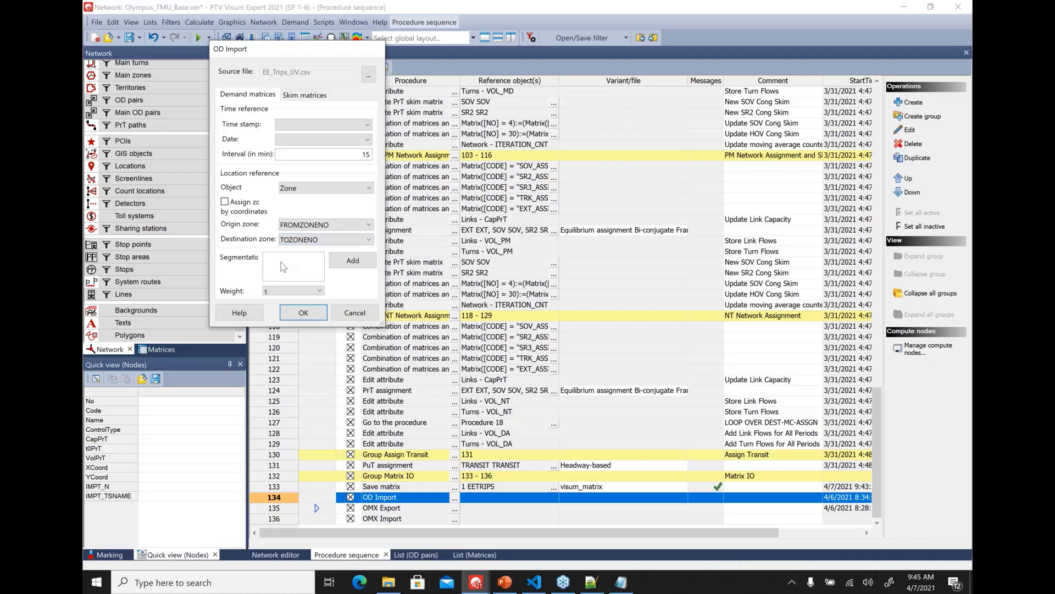
pyautogui.click(293, 292)
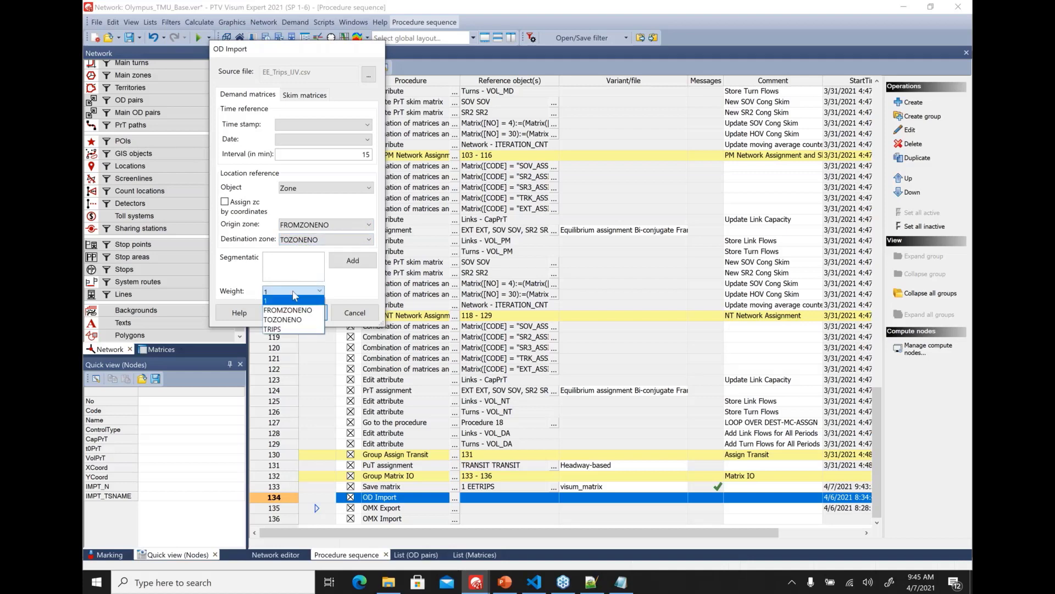
pyautogui.click(272, 329)
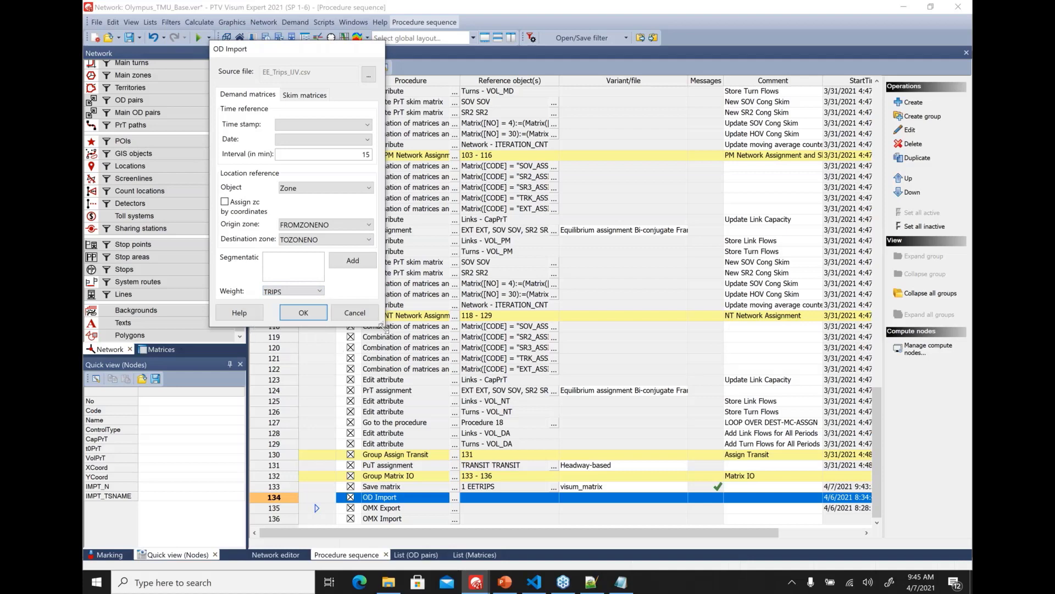
pyautogui.moveTo(385, 328); pyautogui.dragTo(424, 354)
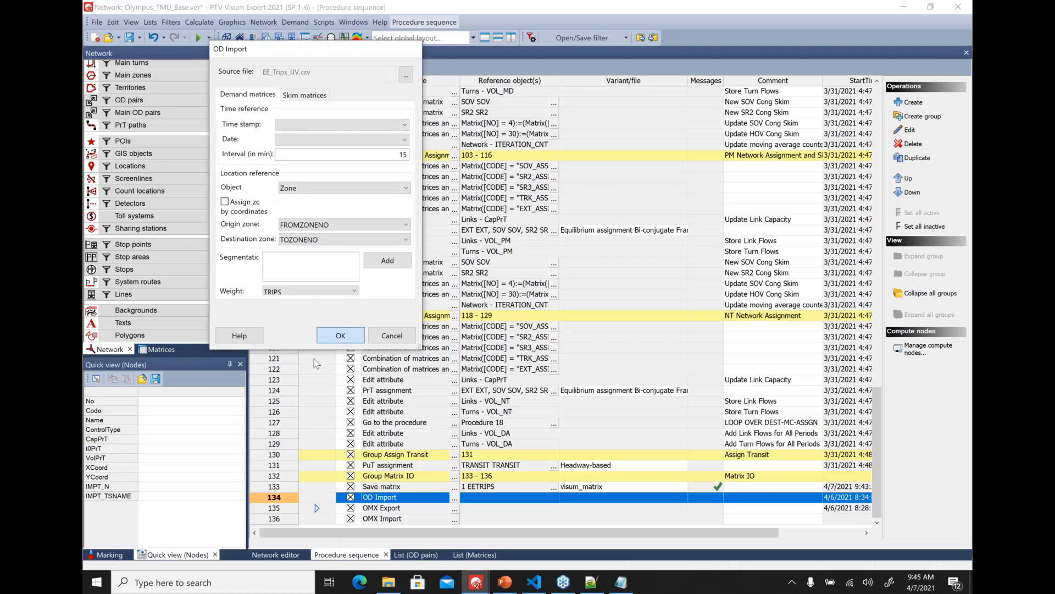
pyautogui.press('Return')
# Define OD Import as the next procedure to execute and run only that procedure
pyautogui.click(322, 507)
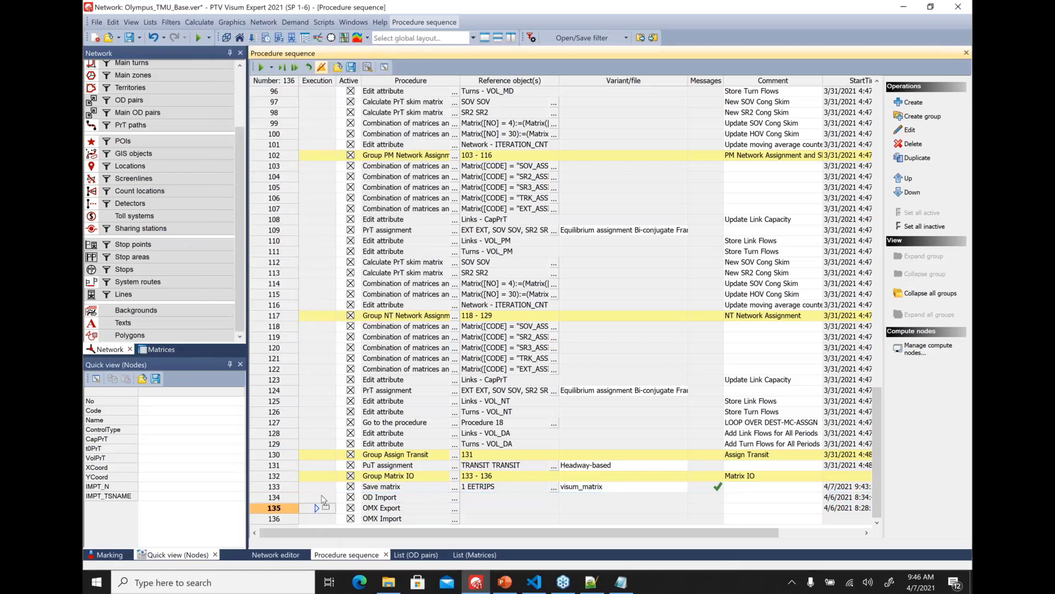
pyautogui.moveTo(323, 499); pyautogui.dragTo(324, 498)
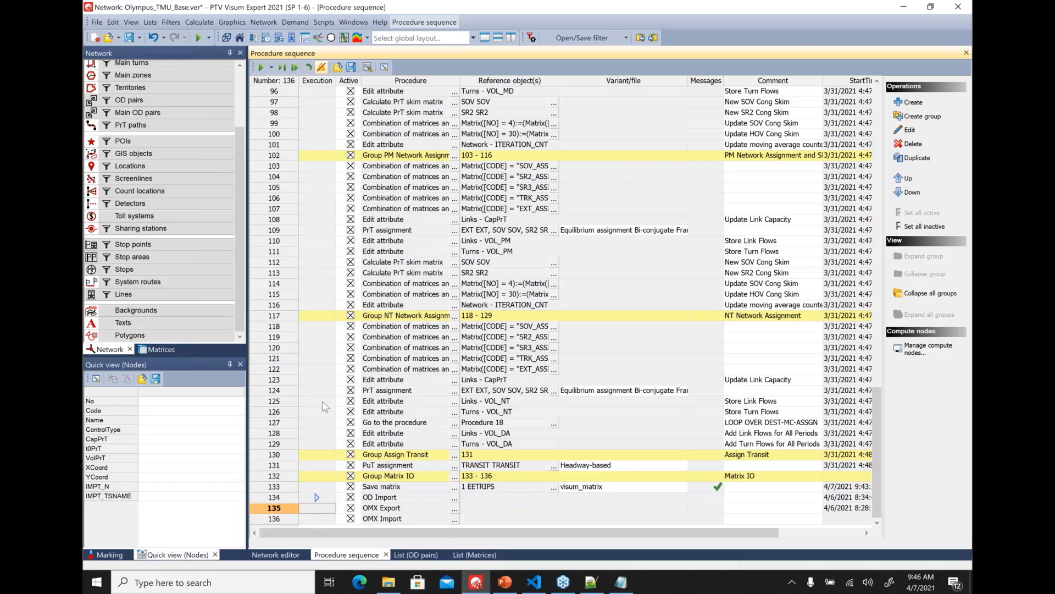
pyautogui.click(283, 68)
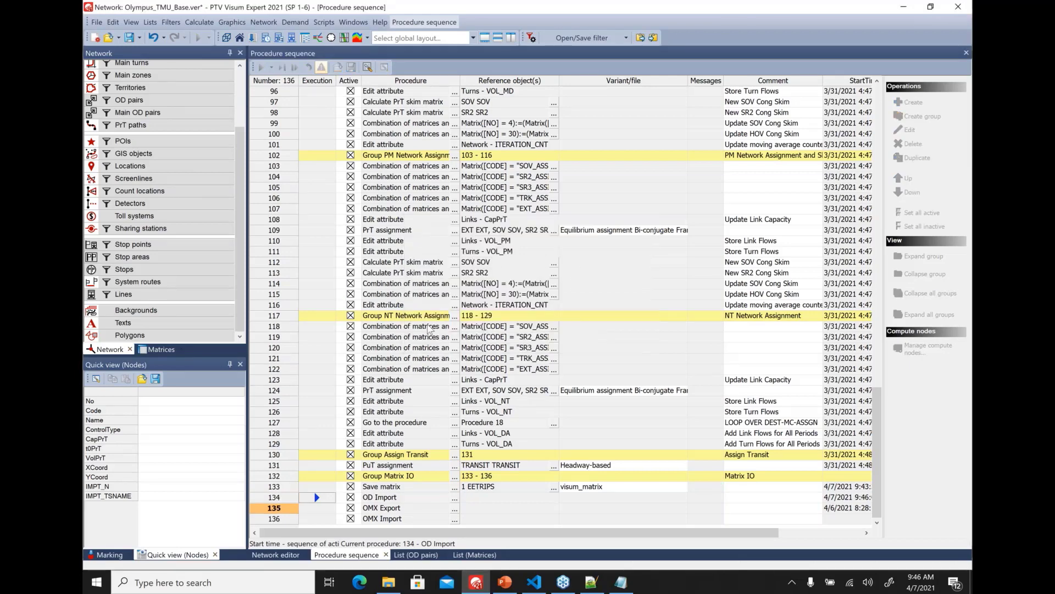
# Show the matrices list and go to its last entry to check the newly imported OD matrix
pyautogui.click(481, 555)
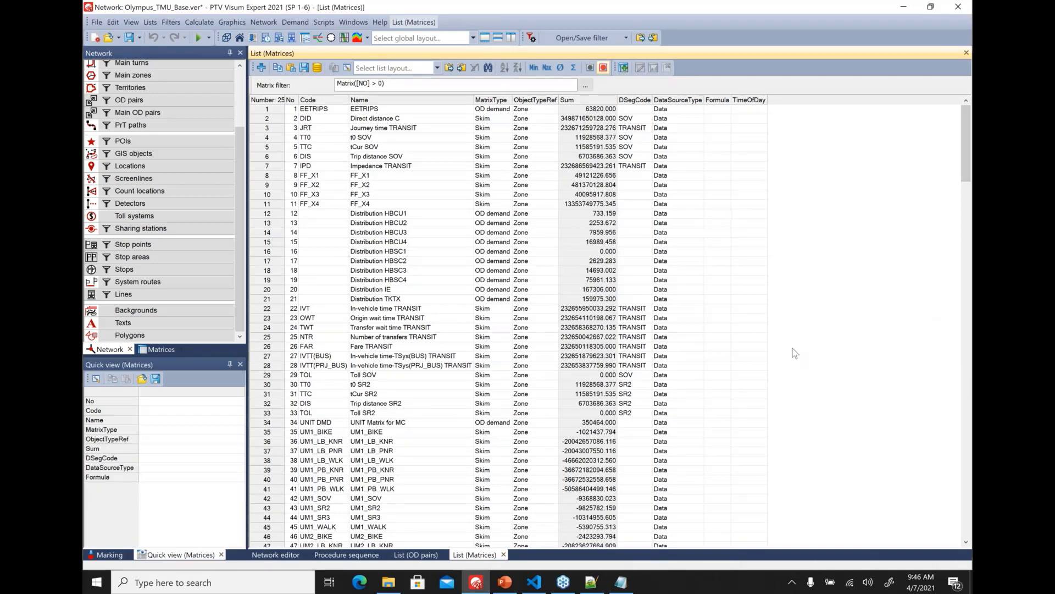
pyautogui.click(316, 489)
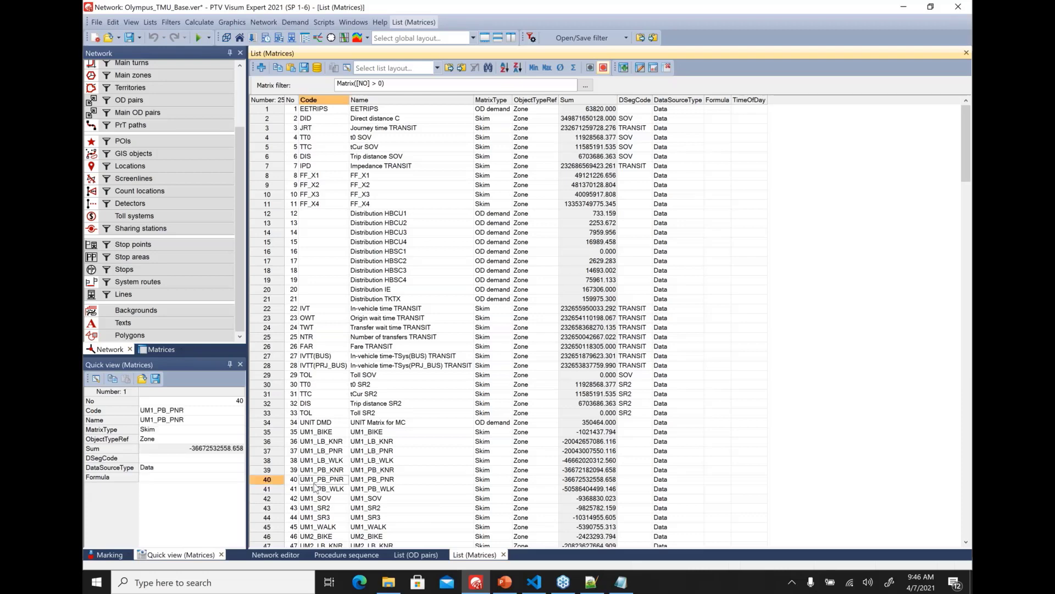
pyautogui.press('Down')
pyautogui.press('Down')
pyautogui.press('Down')
pyautogui.press('Down')
pyautogui.press('Down')
pyautogui.press('Down')
pyautogui.press('Down')
pyautogui.press('Down')
pyautogui.press('Down')
pyautogui.press('Down')
pyautogui.press('Down')
pyautogui.press('Down')
pyautogui.press('Down')
pyautogui.press('Down')
pyautogui.press('Down')
pyautogui.press('Down')
pyautogui.press('Down')
pyautogui.press('Down')
pyautogui.press('Down')
pyautogui.press('Down')
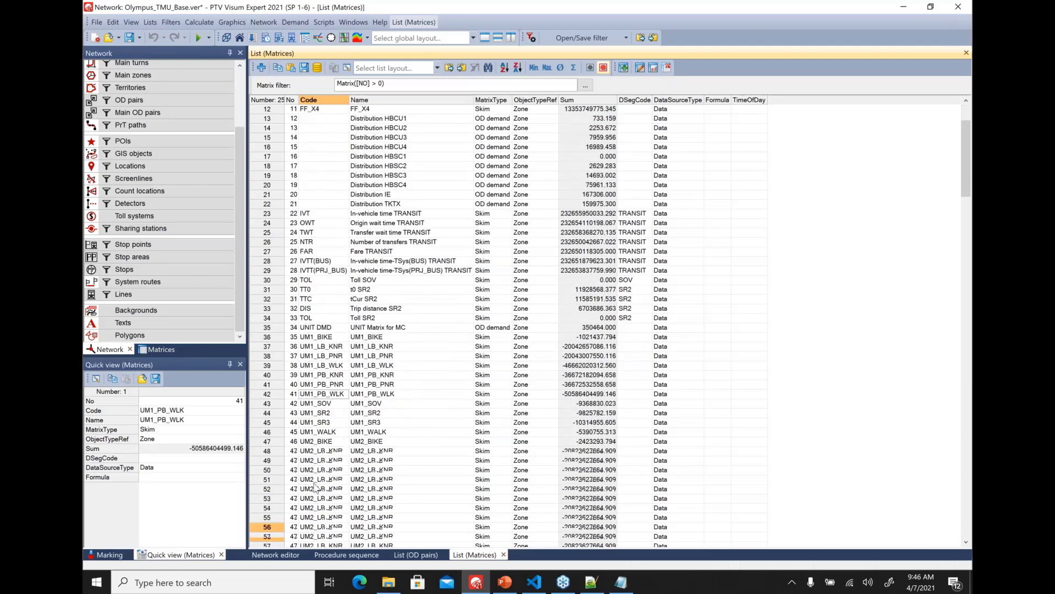
pyautogui.press('pagedown')
pyautogui.press('pagedown')
pyautogui.press('pagedown')
pyautogui.press('pagedown')
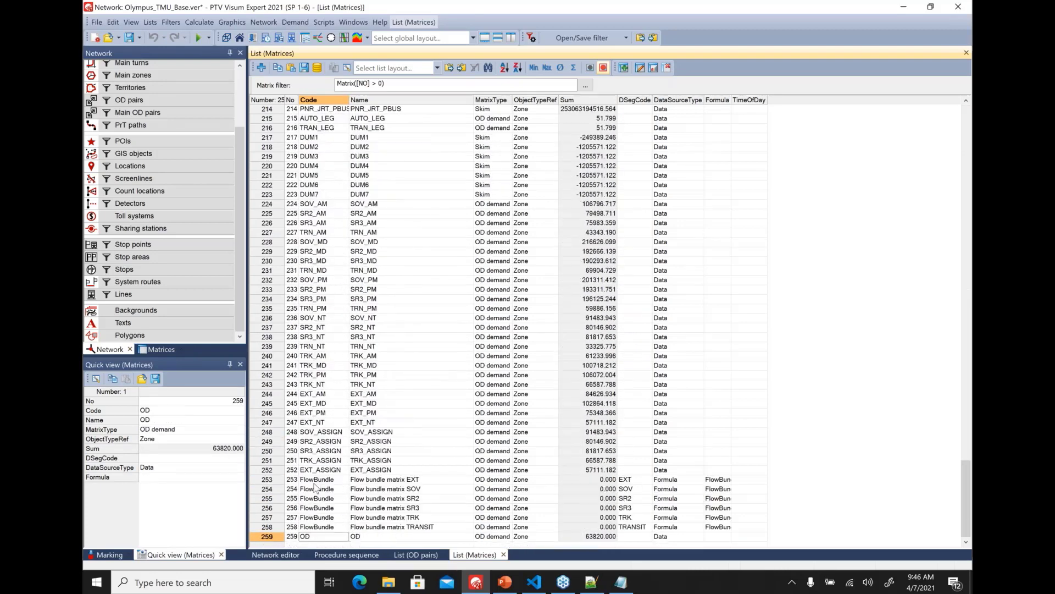
# Open the imported OD matrix 259 in the matrix editor to inspect its cells, and close the editor again
pyautogui.click(586, 538)
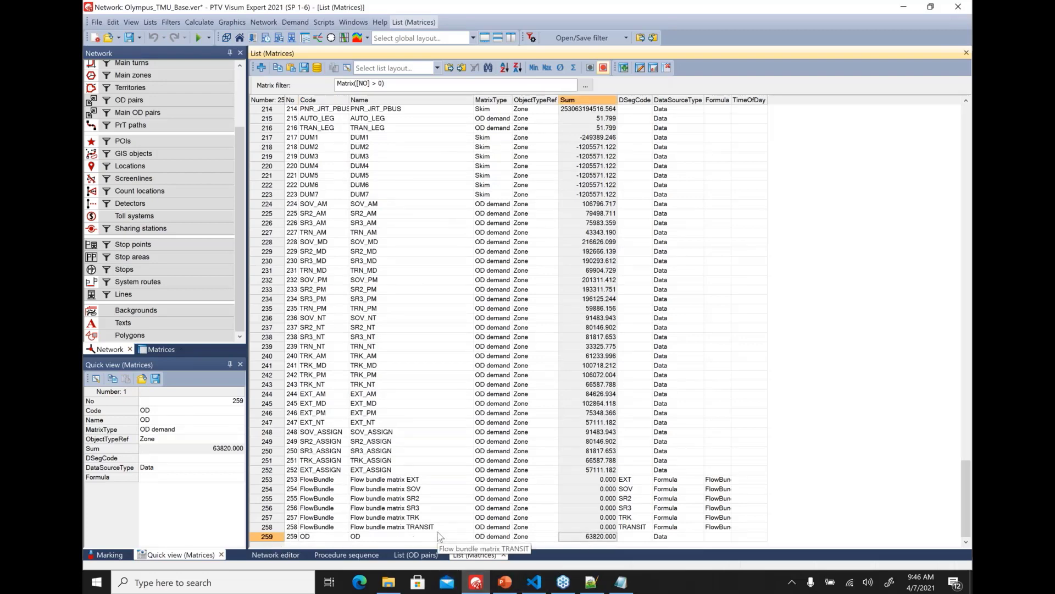
pyautogui.rightClick(602, 535)
pyautogui.click(629, 394)
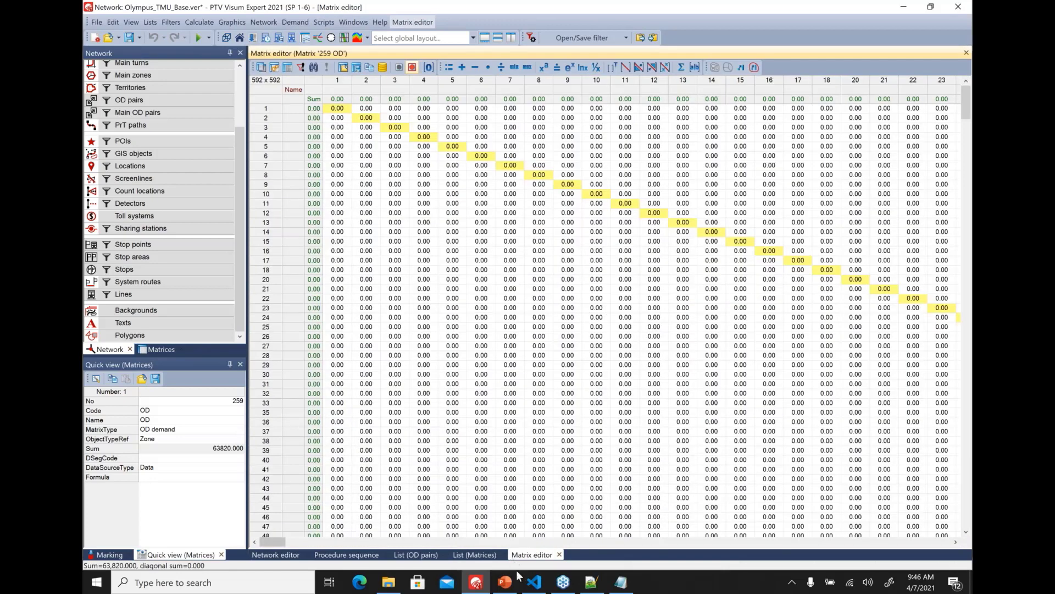
pyautogui.click(559, 554)
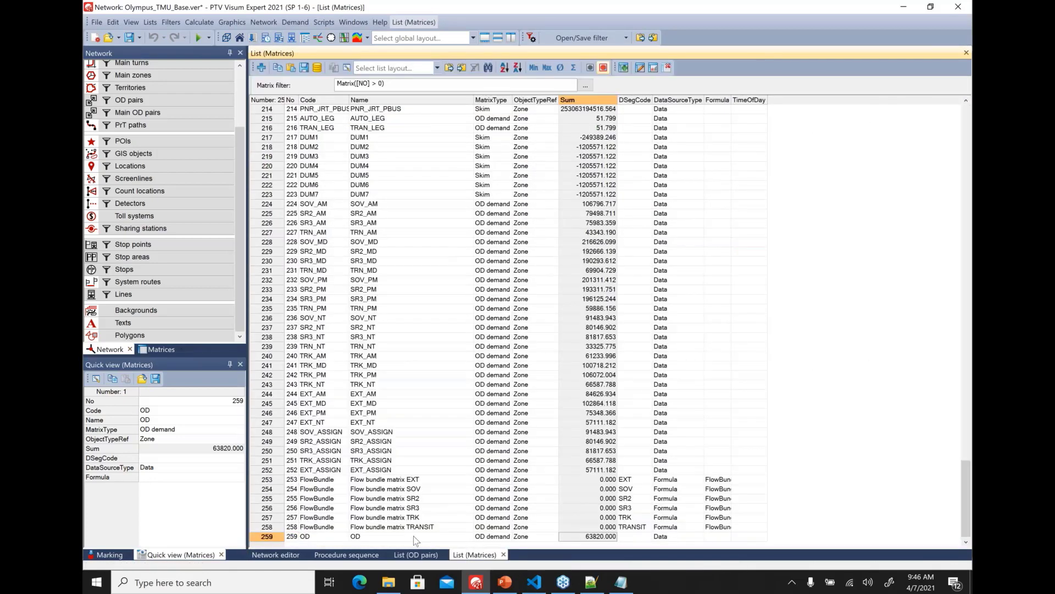
# Reopen the OD Import procedure's parameters, view its skim matrix options, and leave the dialog without changes
pyautogui.click(346, 554)
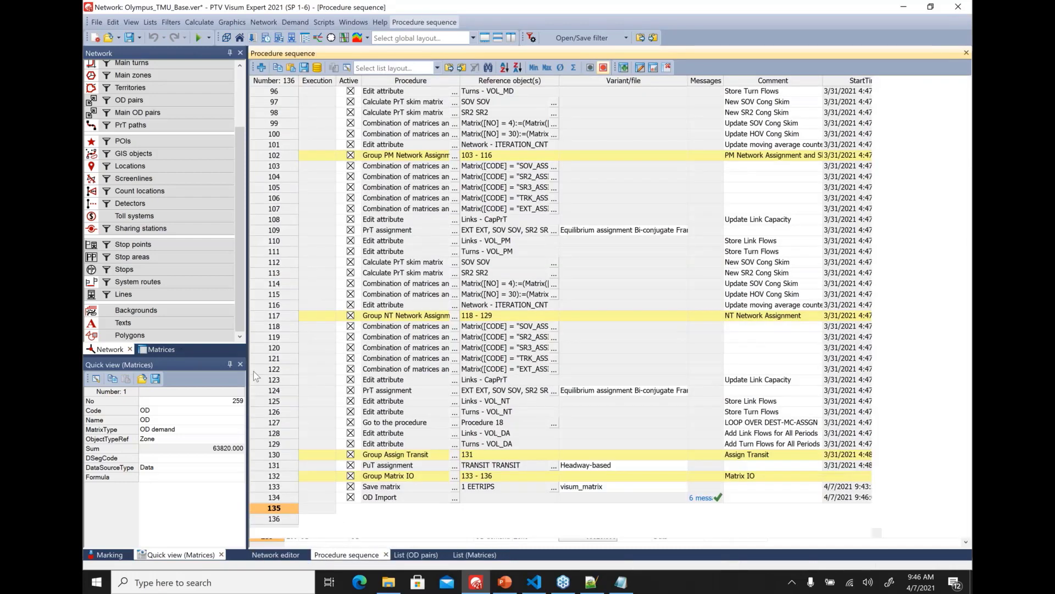
pyautogui.click(277, 496)
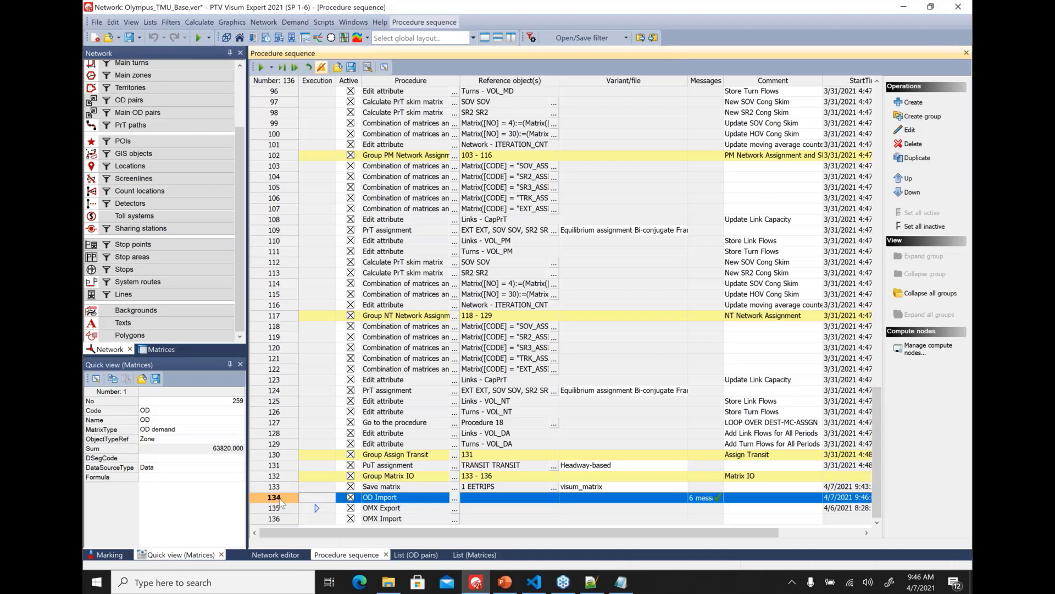
pyautogui.doubleClick(278, 497)
pyautogui.moveTo(226, 32); pyautogui.dragTo(373, 67)
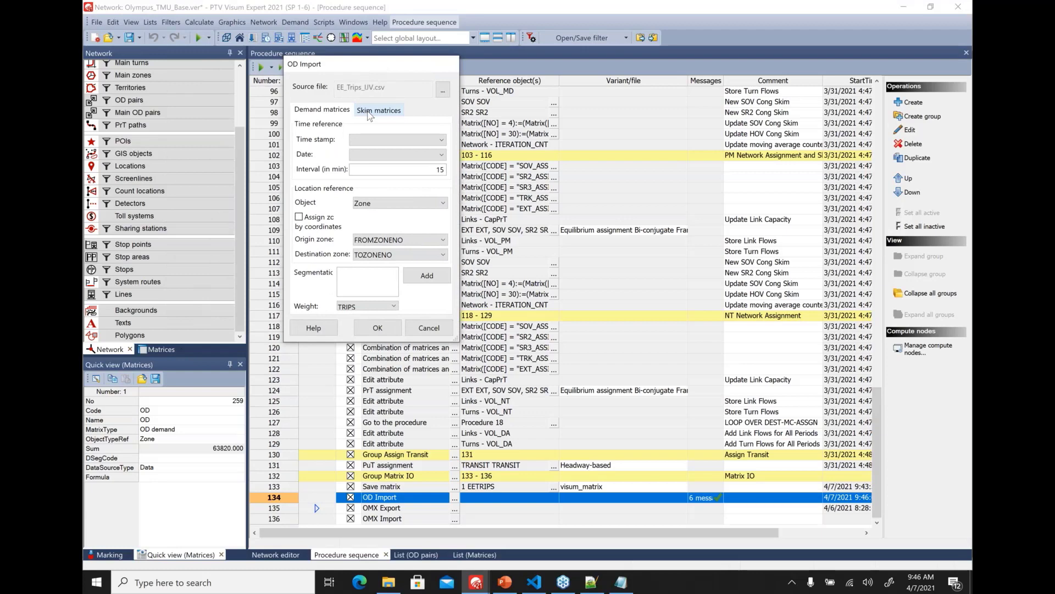
pyautogui.click(370, 112)
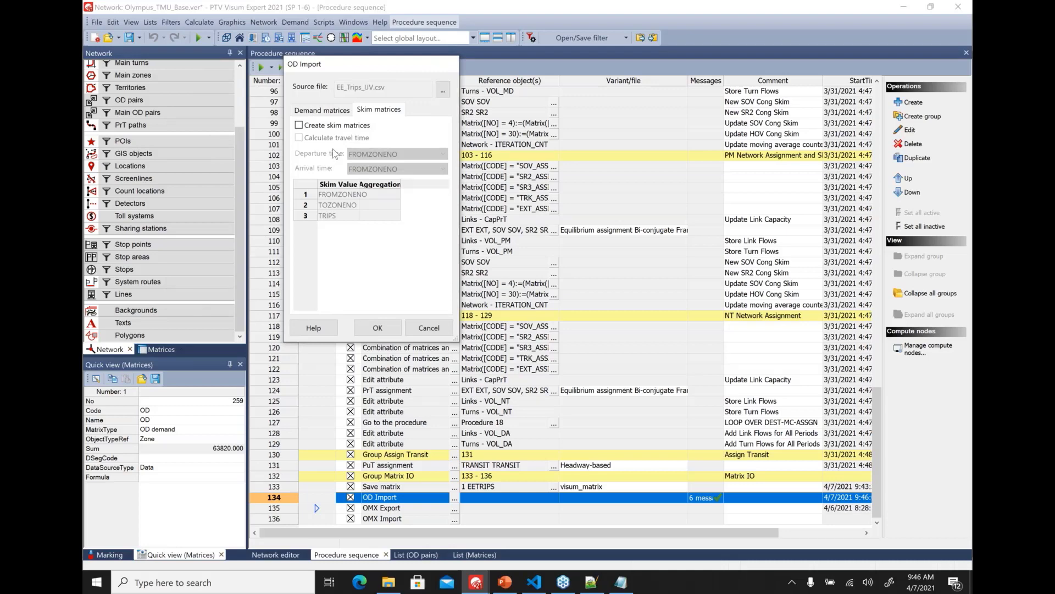
pyautogui.click(321, 112)
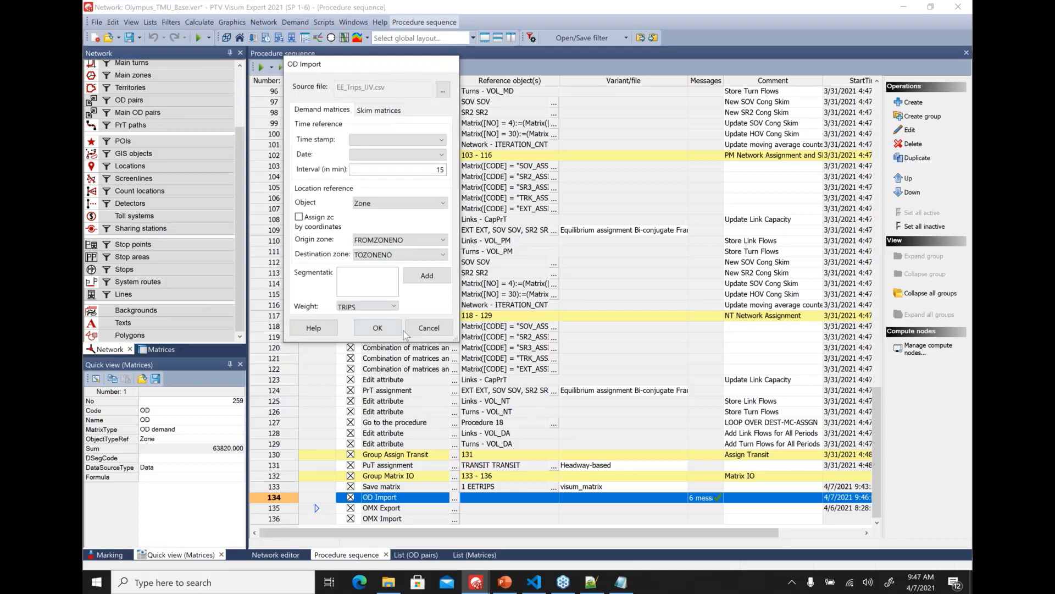
pyautogui.click(440, 329)
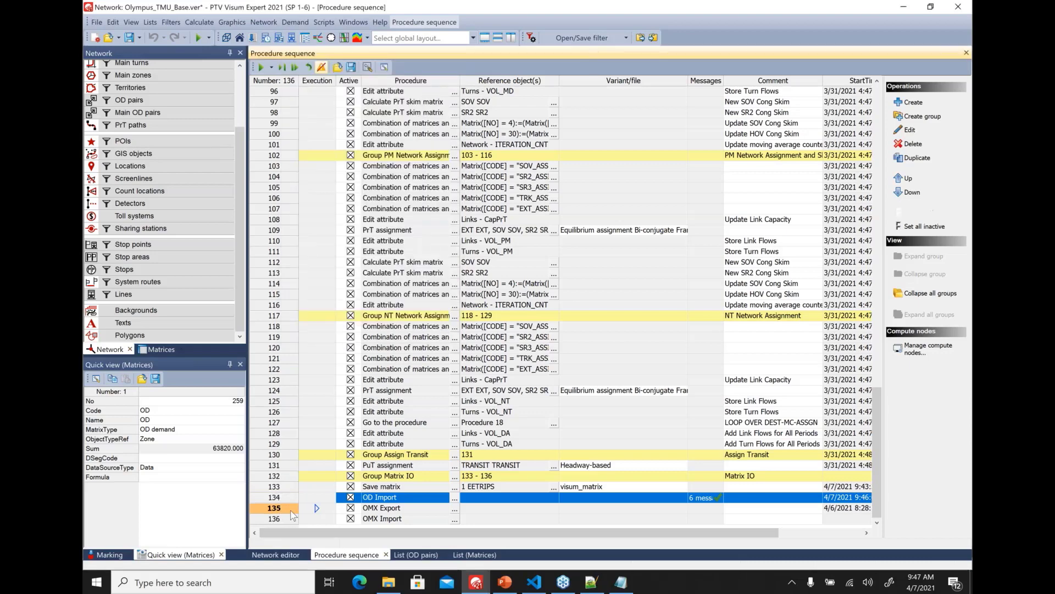
# Show where OMX Export is found among the AddIn matrix procedures, leaving the procedure type of row 135 as it is
pyautogui.click(316, 508)
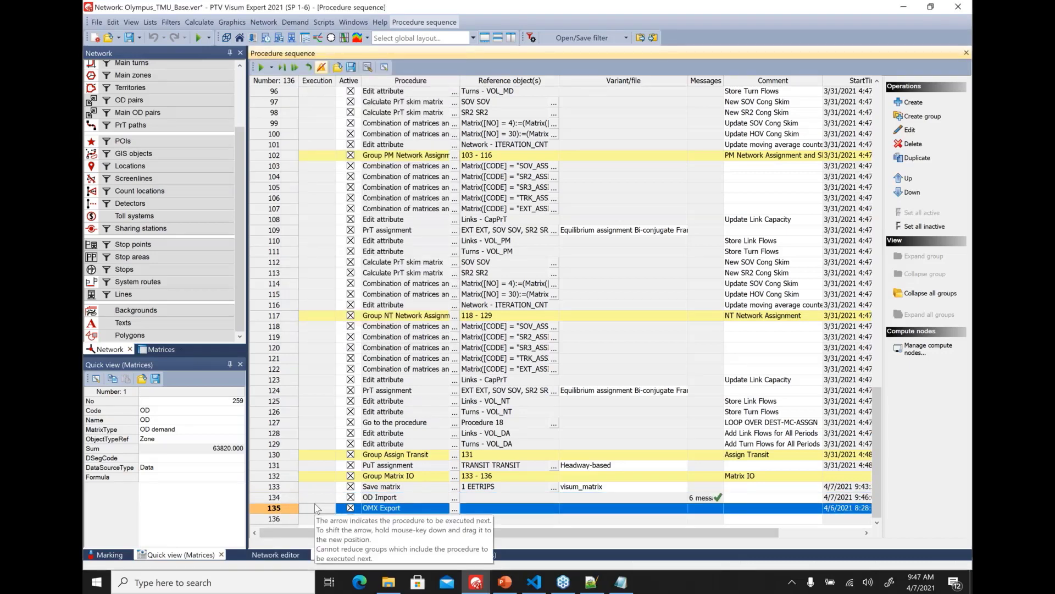
pyautogui.click(316, 508)
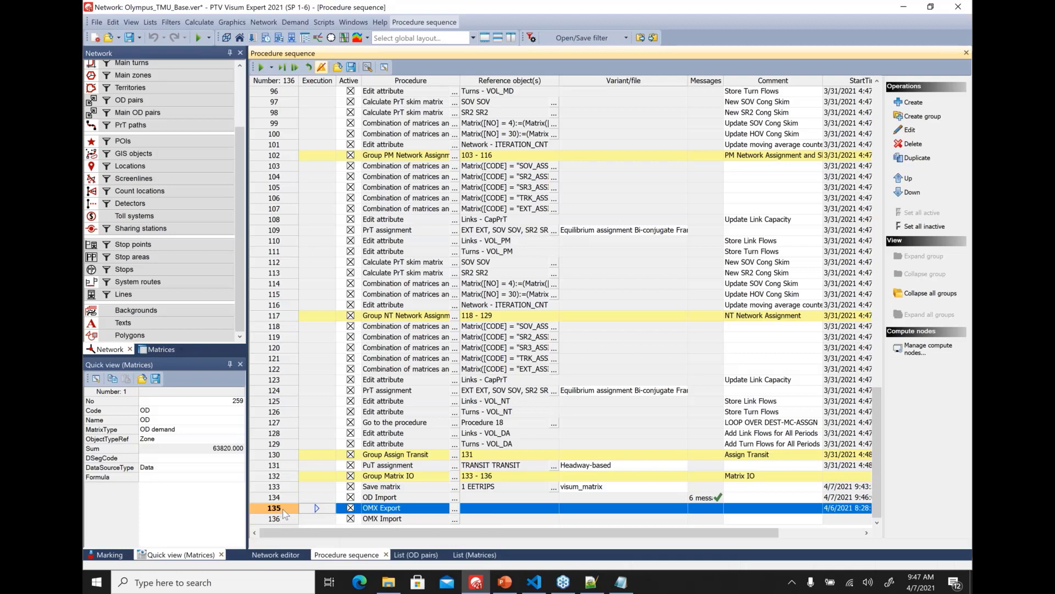
pyautogui.click(455, 508)
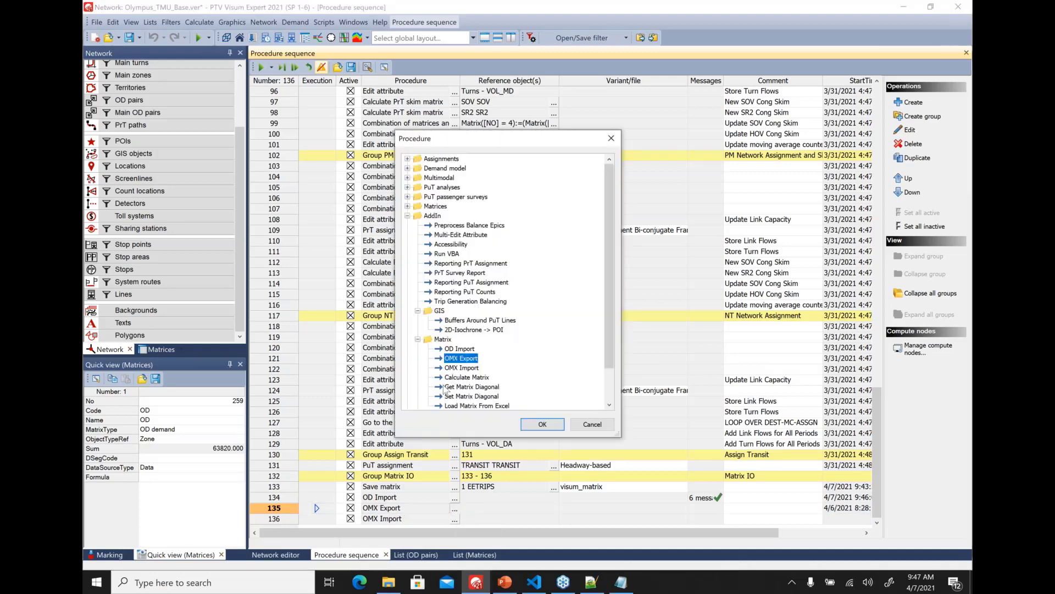
pyautogui.click(597, 427)
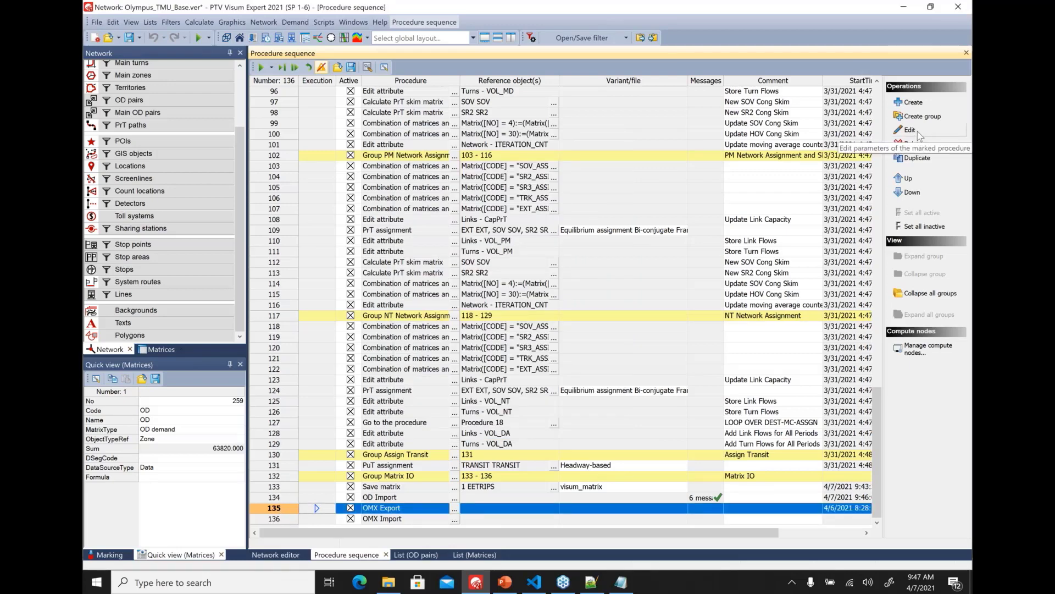
# Open the OMX Export parameters in an enlarged dialog and view the available object type references, keeping Zone
pyautogui.click(918, 130)
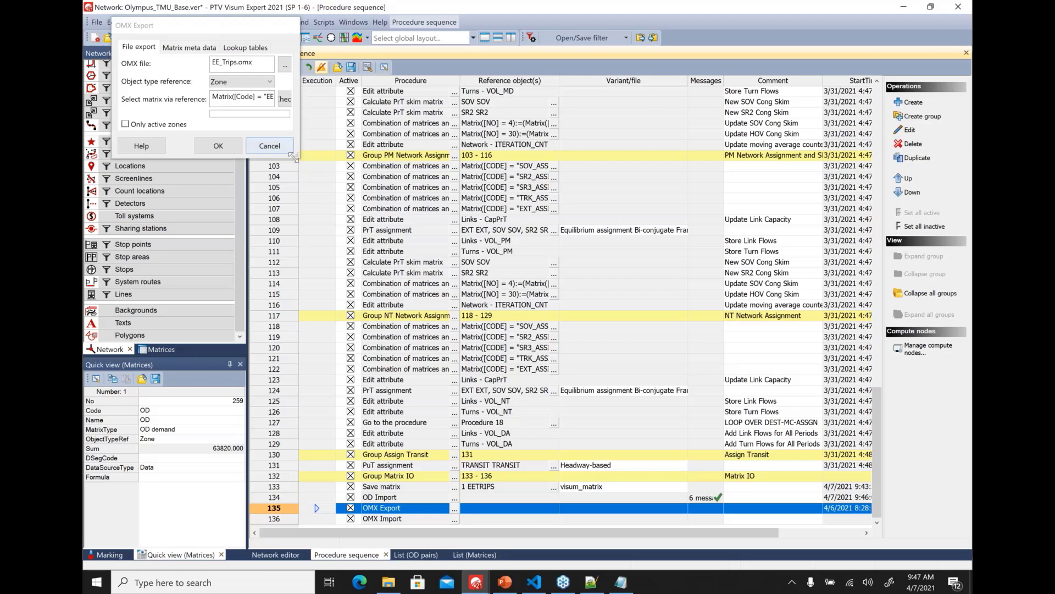
pyautogui.moveTo(293, 156); pyautogui.dragTo(468, 245)
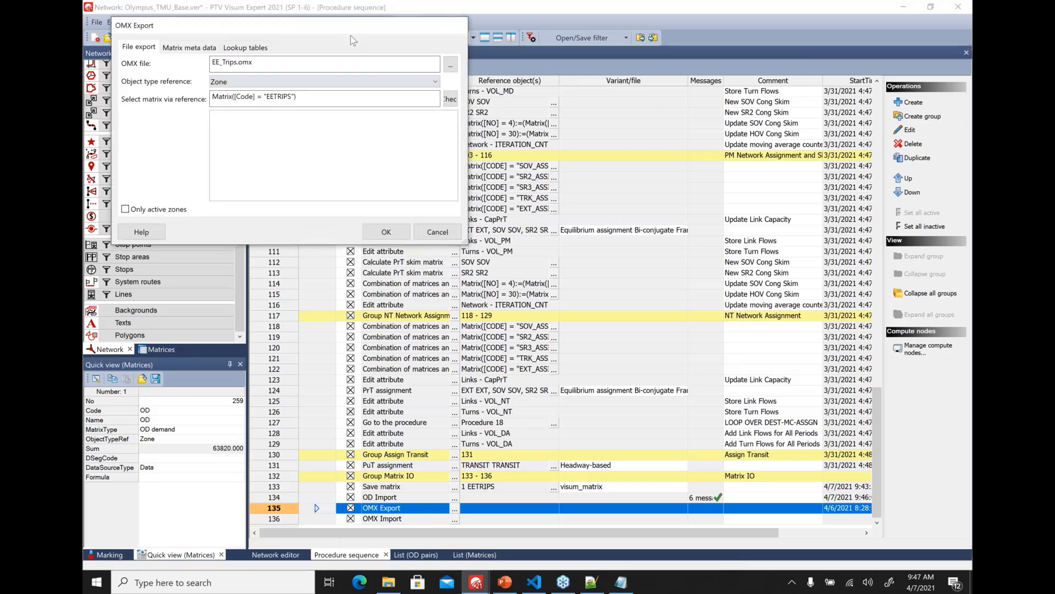
pyautogui.moveTo(357, 17); pyautogui.dragTo(535, 116)
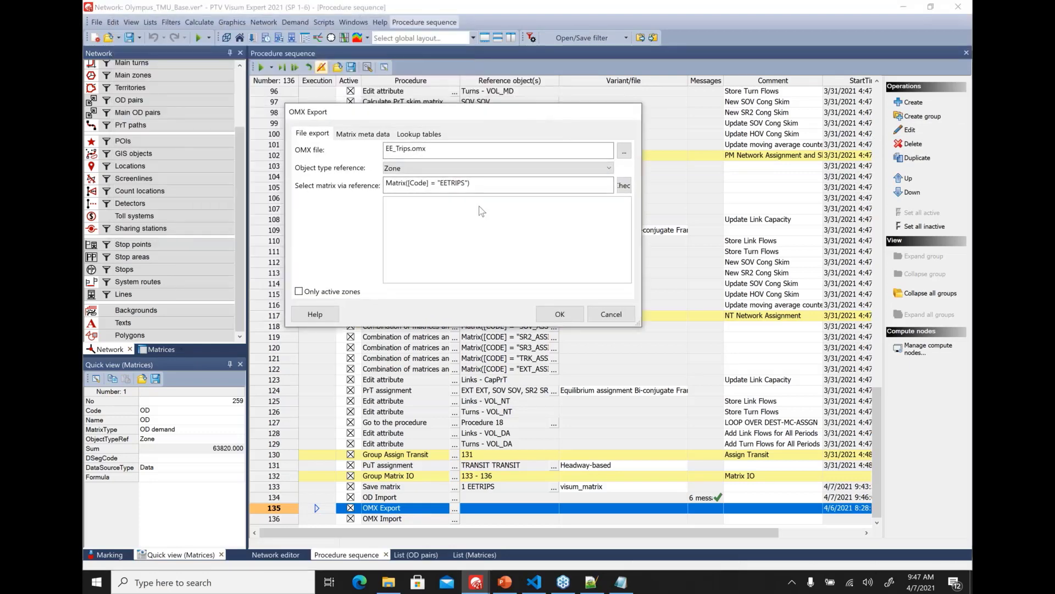
pyautogui.click(553, 168)
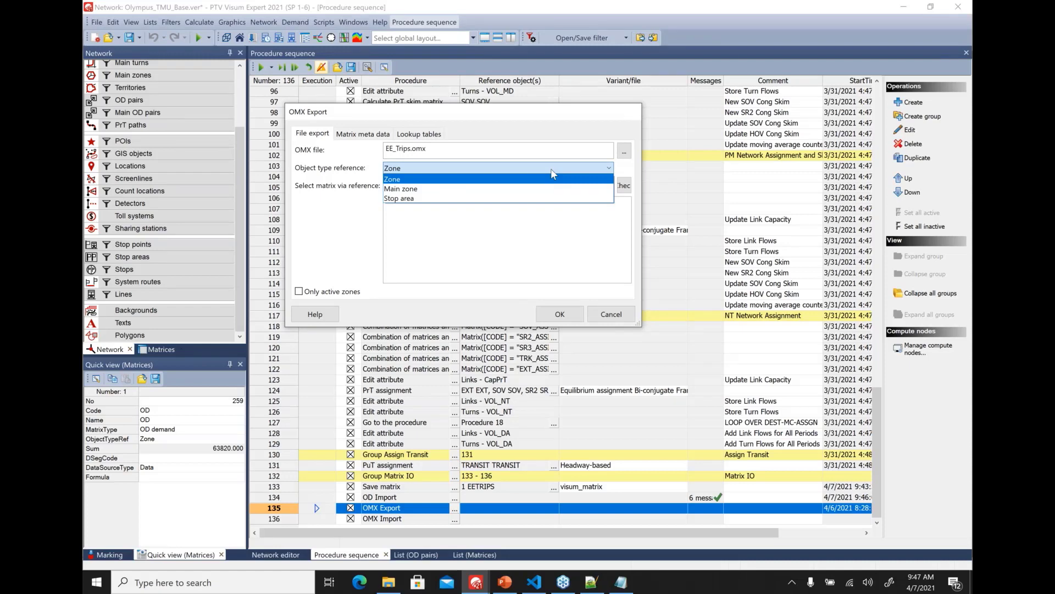
pyautogui.click(551, 168)
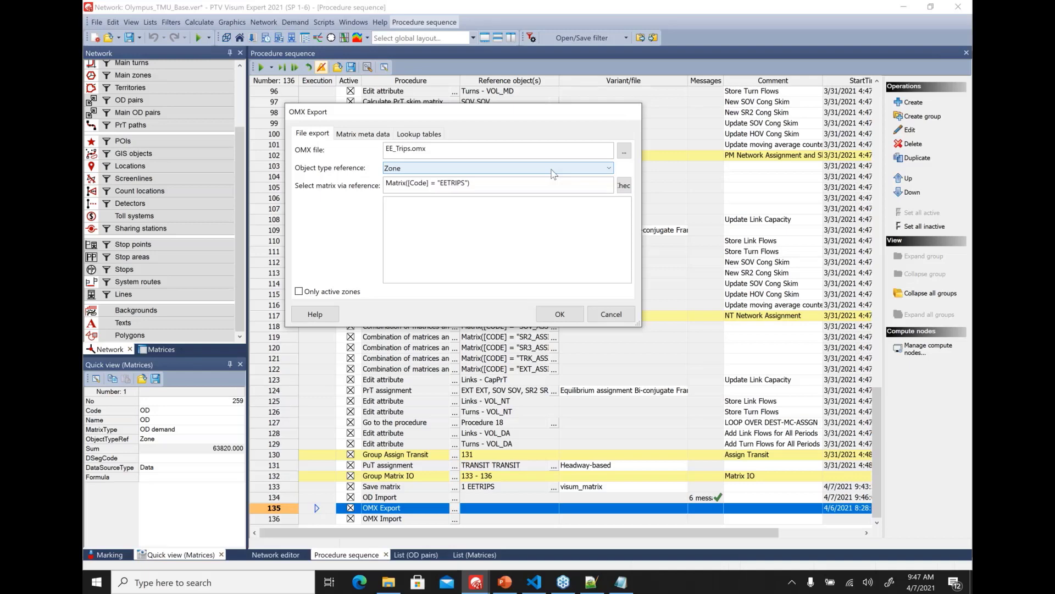
# Check which matrix the OMX Export reference Matrix([Code] = "EETRIPS") selects
pyautogui.click(455, 183)
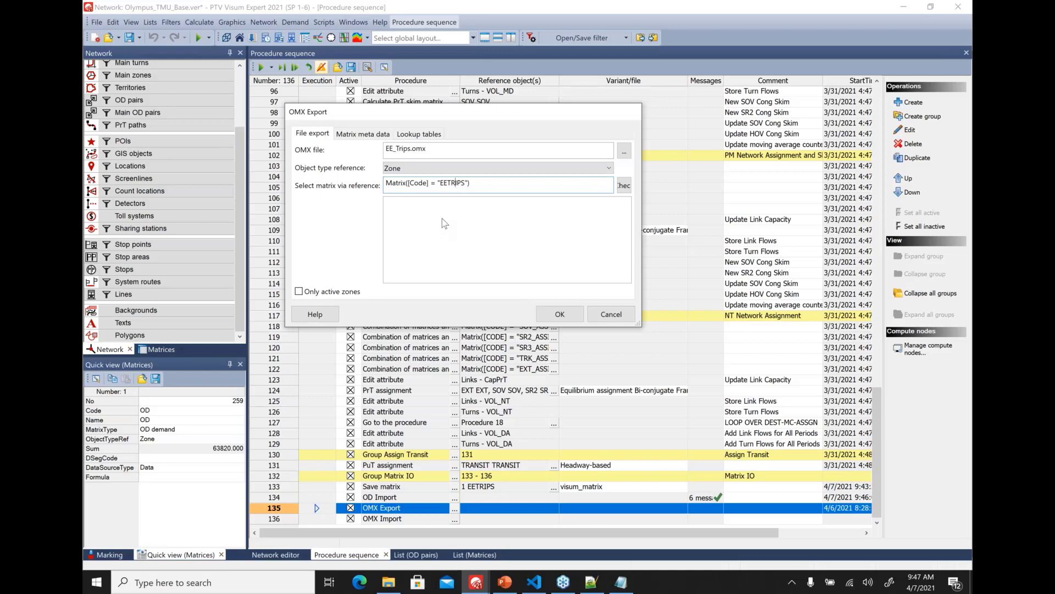
pyautogui.click(625, 189)
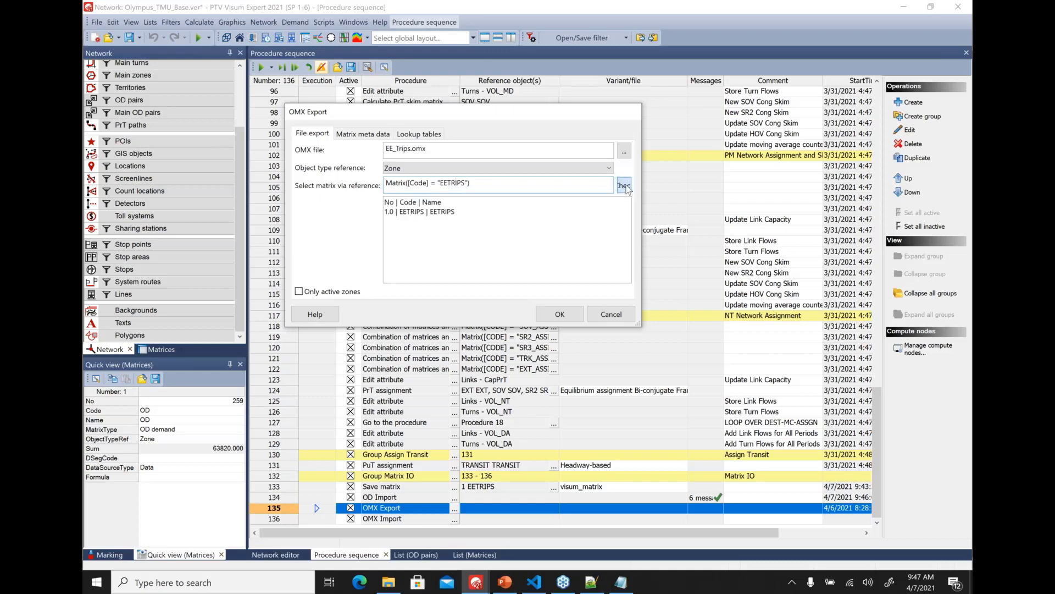
pyautogui.click(423, 212)
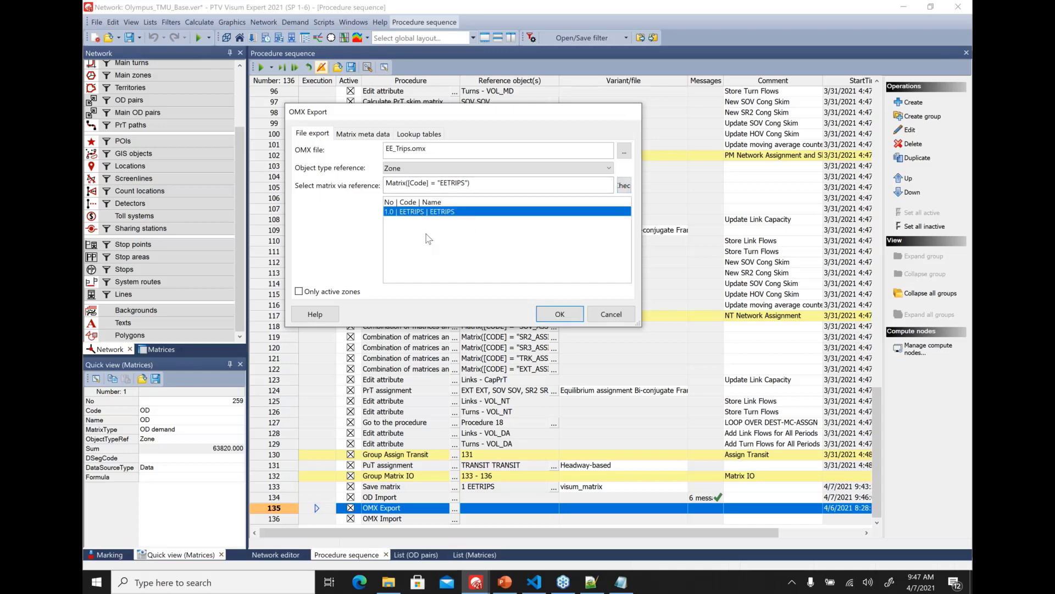
# Review the matrix meta data and lookup table attributes of the OMX Export, and accept its parameters
pyautogui.click(364, 134)
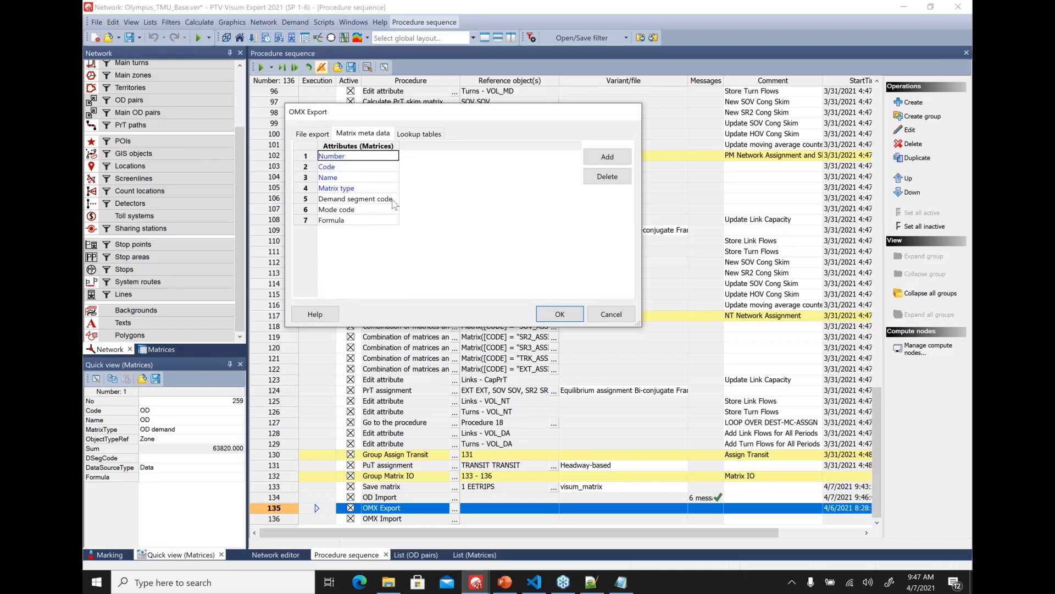
pyautogui.click(427, 136)
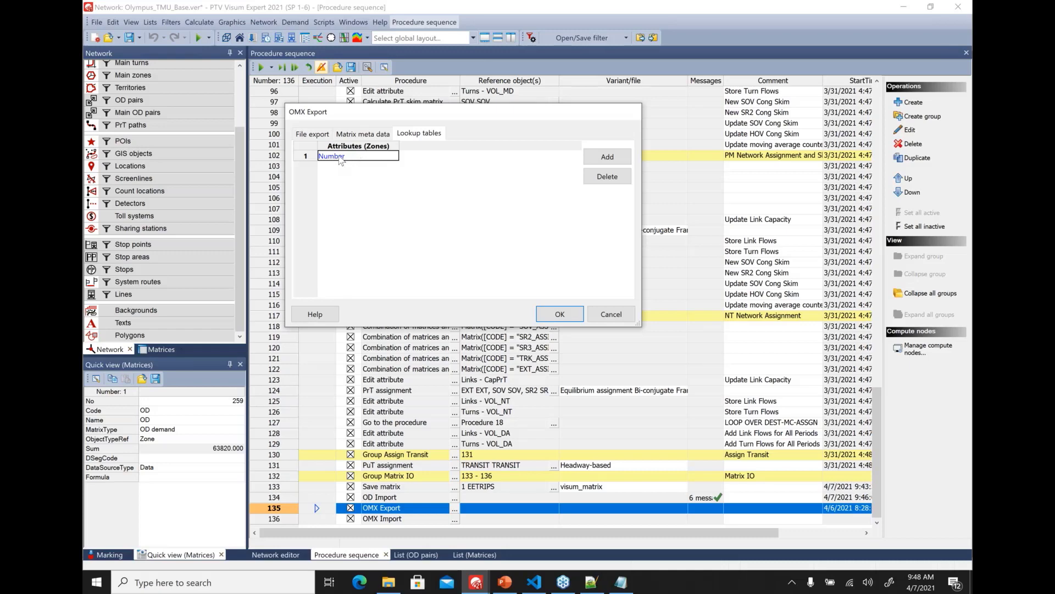
pyautogui.click(312, 134)
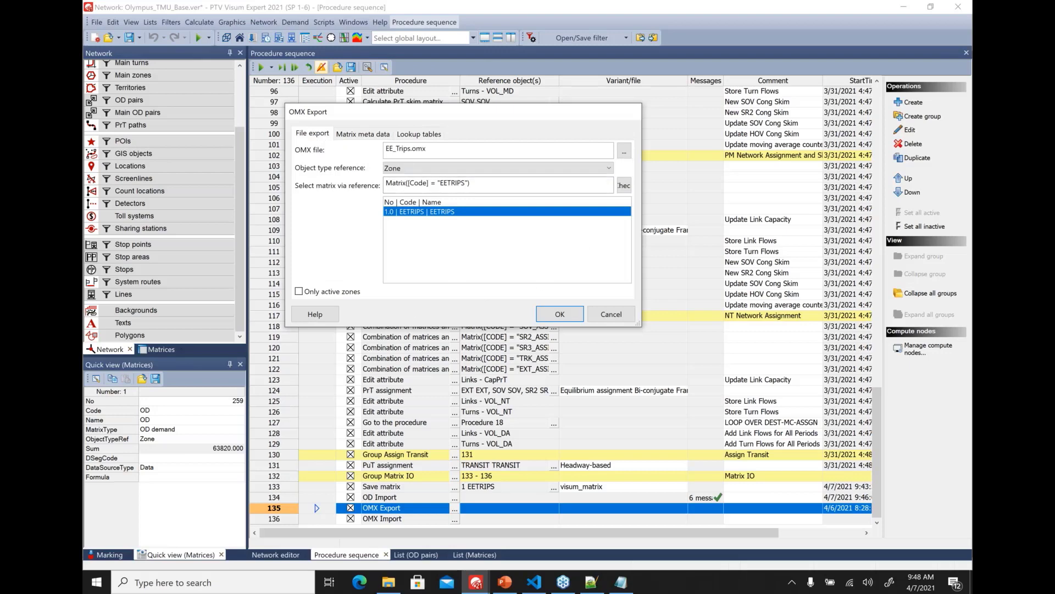
pyautogui.click(559, 317)
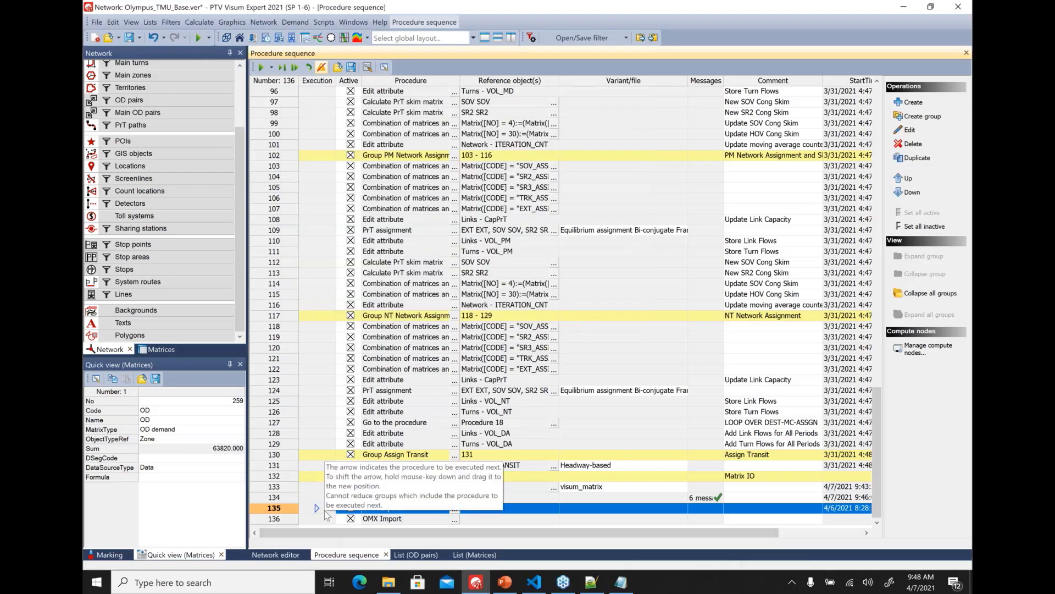
# Run only the OMX Export procedure and locate the exported EE_Trips.omx in the 3_Matrix_Interface folder in File Explorer
pyautogui.click(283, 69)
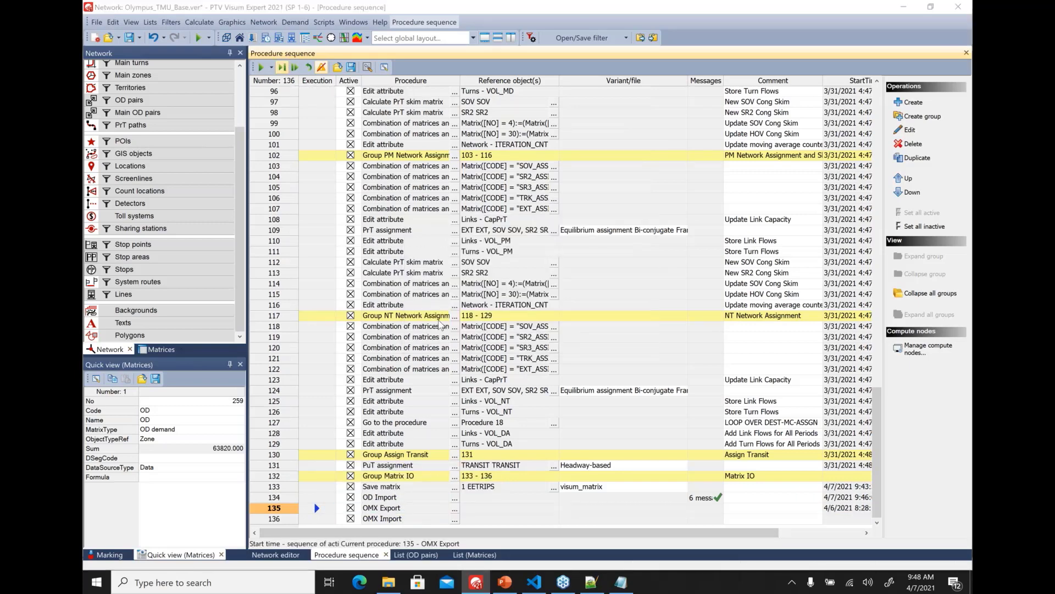
pyautogui.click(388, 582)
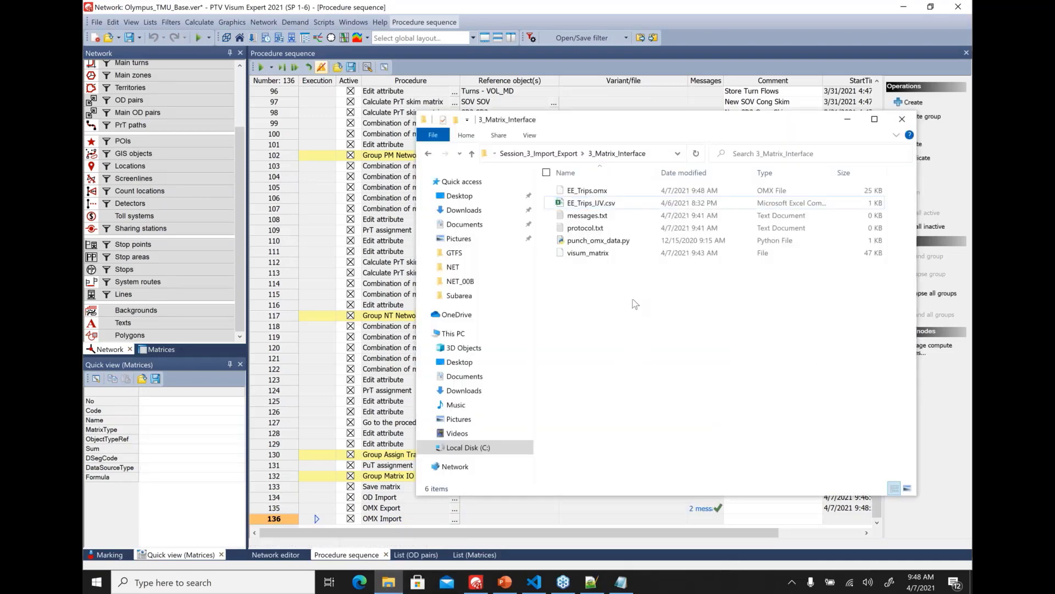
pyautogui.click(621, 192)
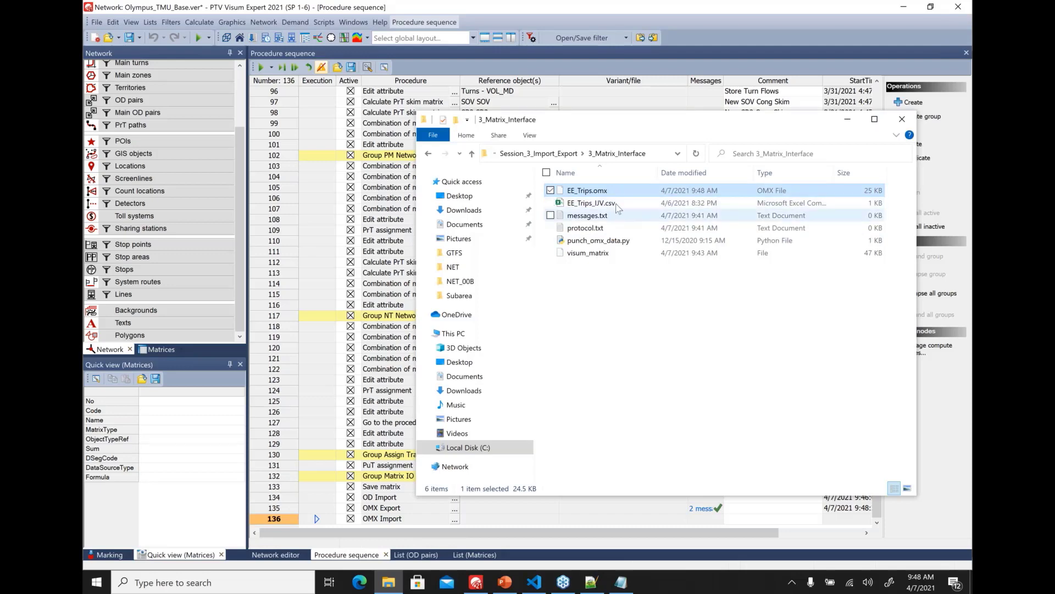
# Switch back to PTV Visum and show where OMX Import is found among the AddIn matrix procedures, without changing row 136
pyautogui.click(331, 522)
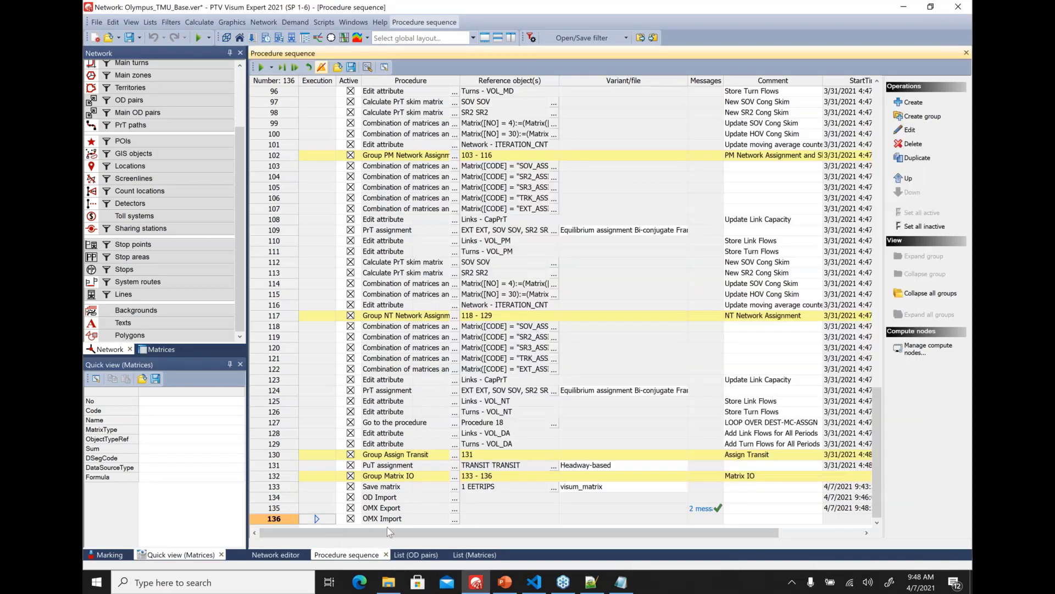
pyautogui.click(454, 519)
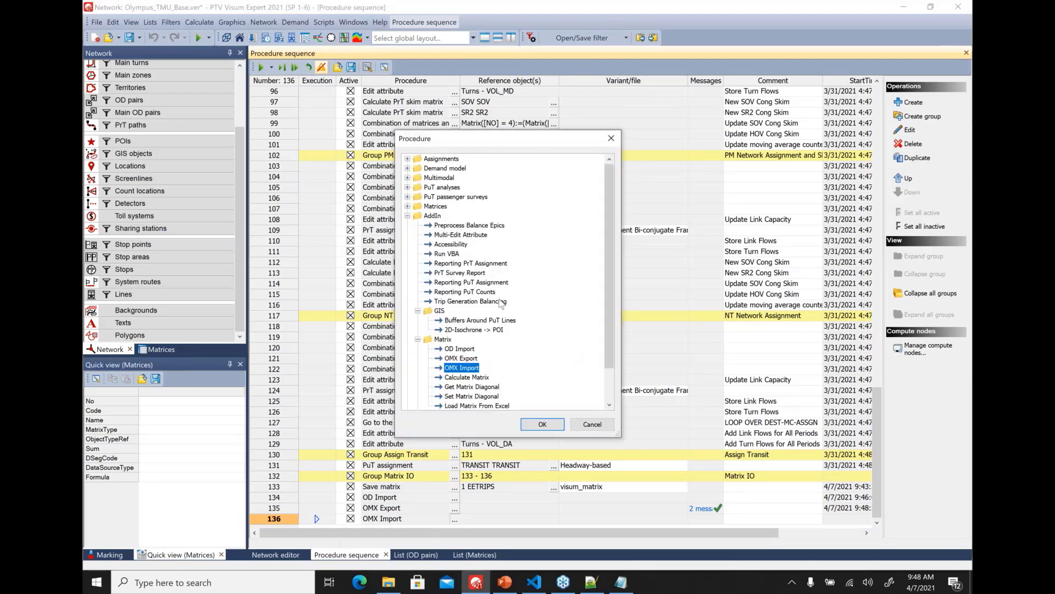
pyautogui.click(591, 424)
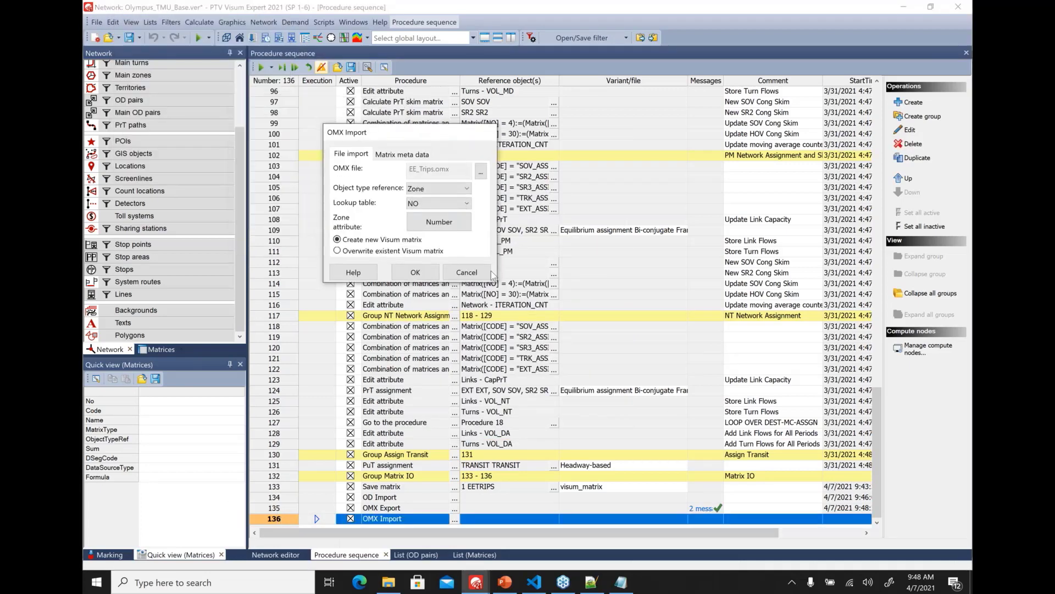
# Enlarge the OMX Import parameters dialog and choose EE_Trips.omx in the 3_Matrix_Interface folder as the OMX file
pyautogui.moveTo(495, 282); pyautogui.dragTo(587, 379)
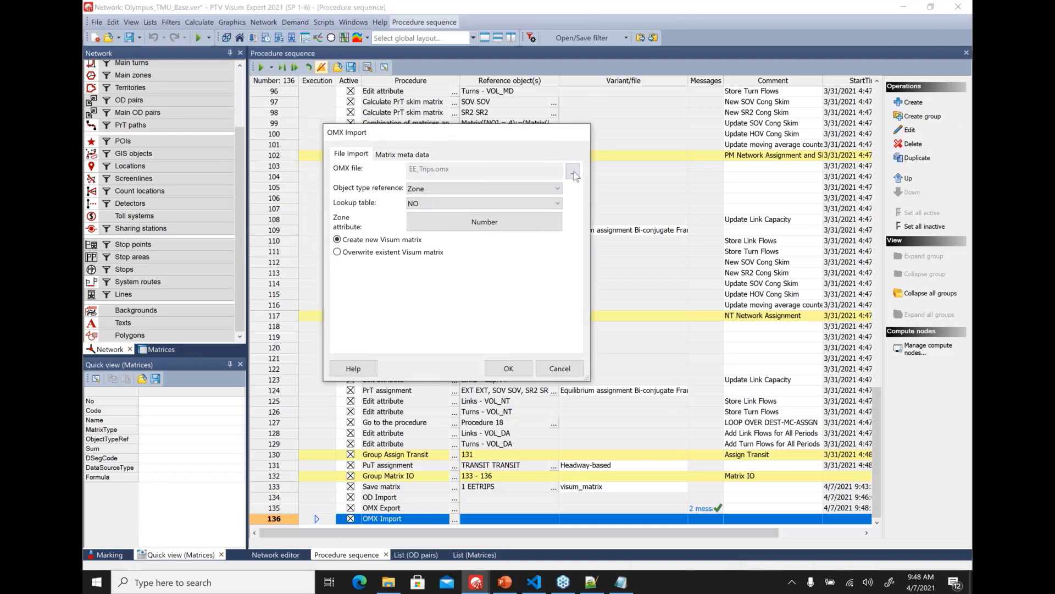
pyautogui.click(573, 172)
pyautogui.click(467, 225)
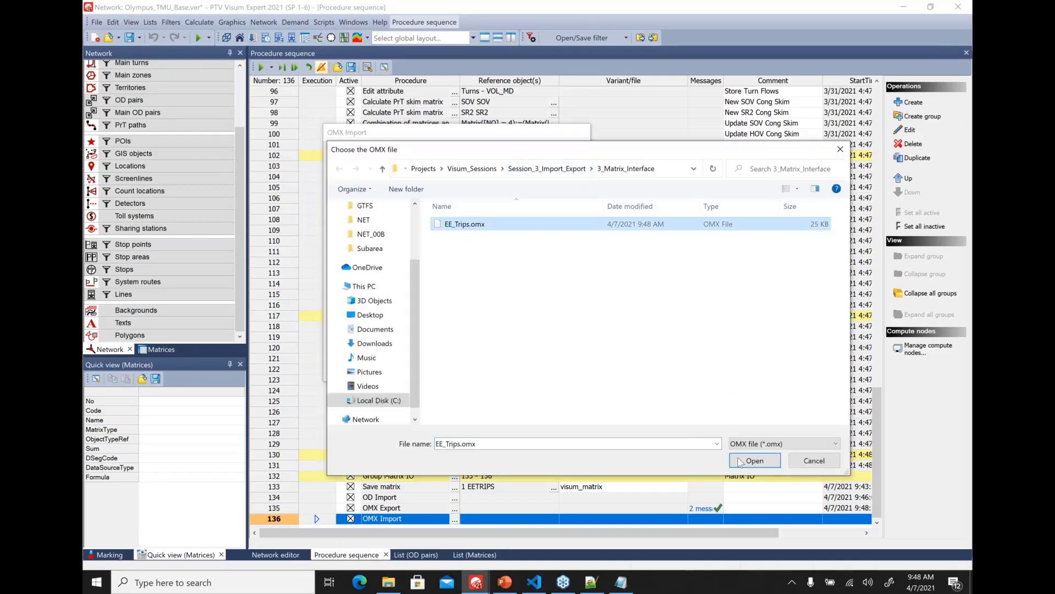
pyautogui.click(740, 462)
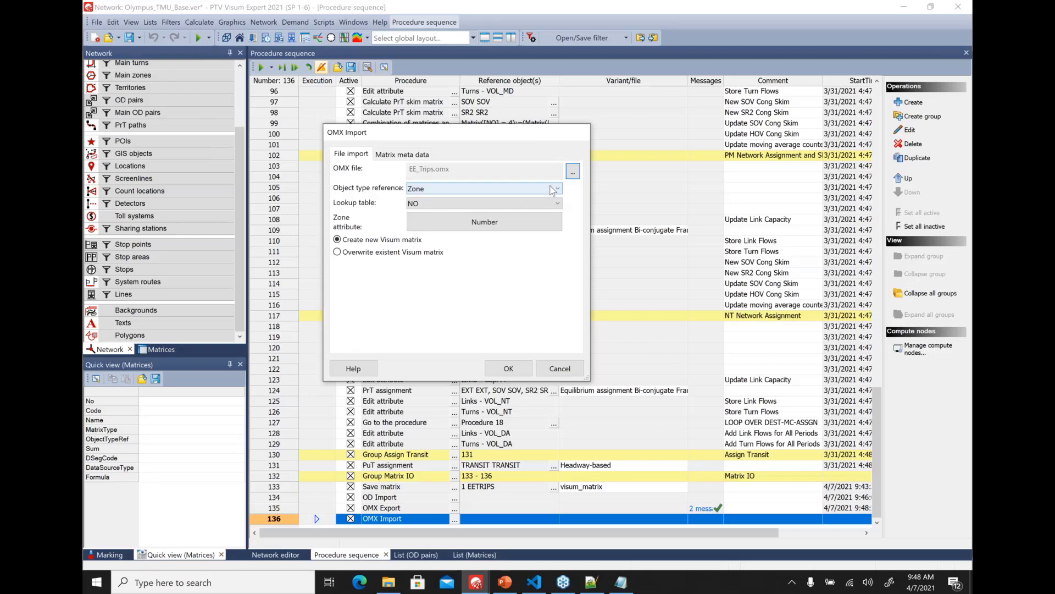
# Review the object type and lookup table options, keeping Zone, NO and Create new Visum matrix, and accept the OMX Import parameters
pyautogui.click(553, 190)
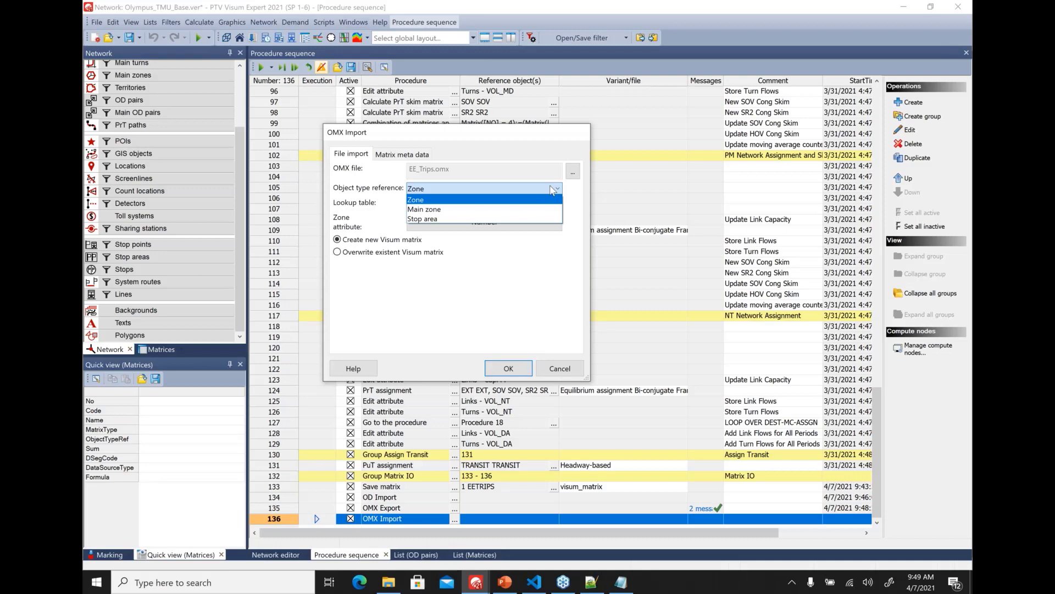
pyautogui.click(553, 190)
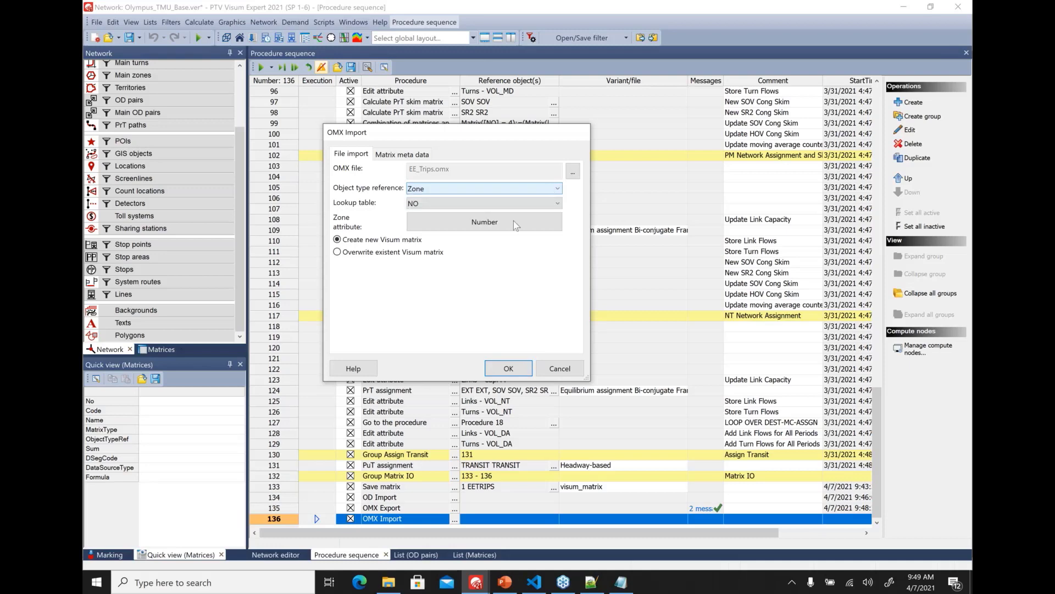
pyautogui.click(516, 203)
pyautogui.click(516, 204)
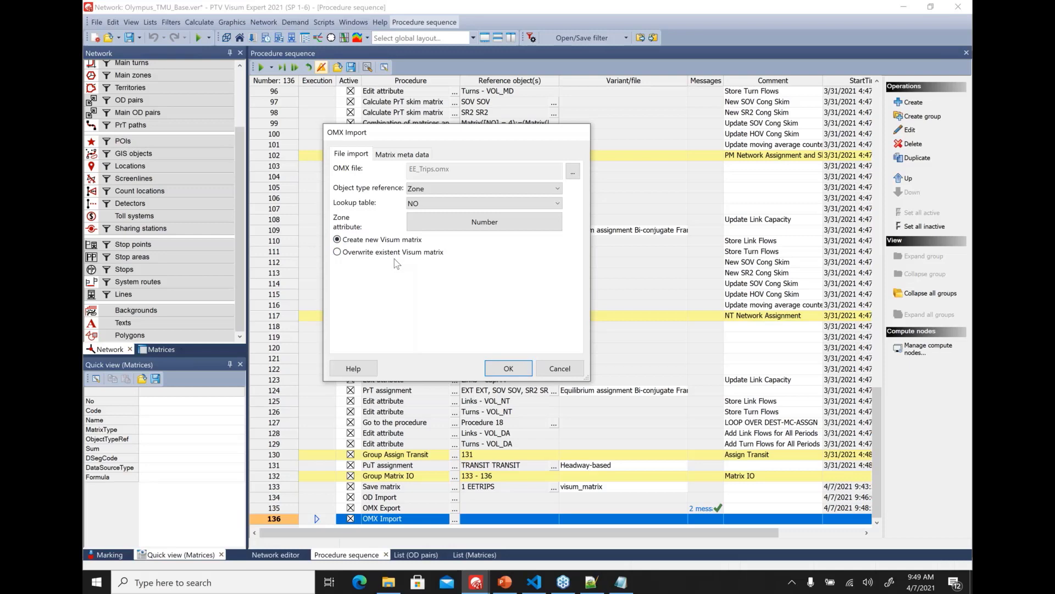
pyautogui.click(509, 367)
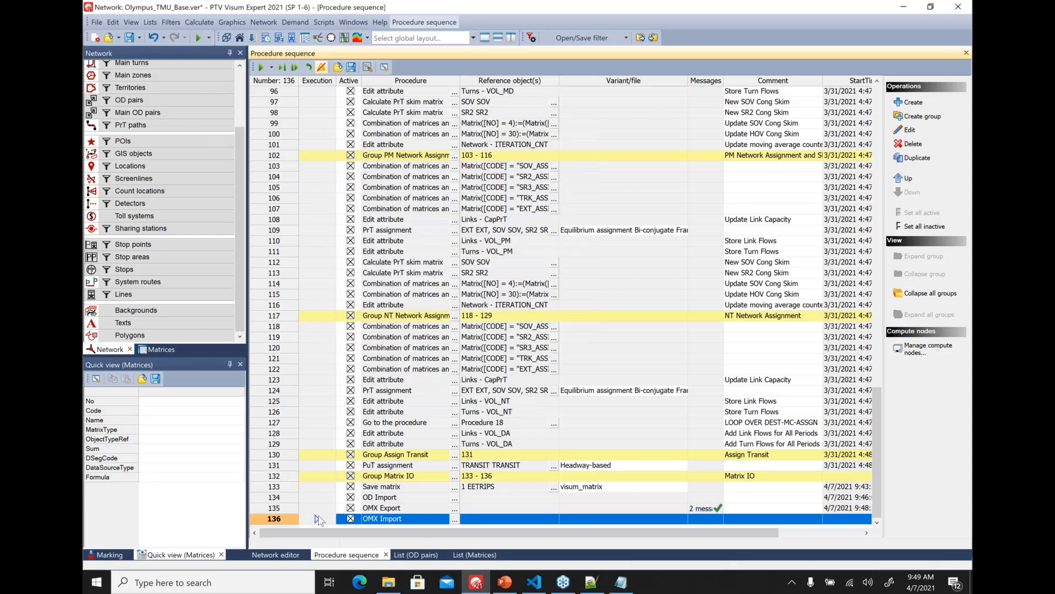
# Run only the OMX Import procedure and check the EETRIPS matrix against the OD matrix at the end of the matrix list
pyautogui.click(317, 519)
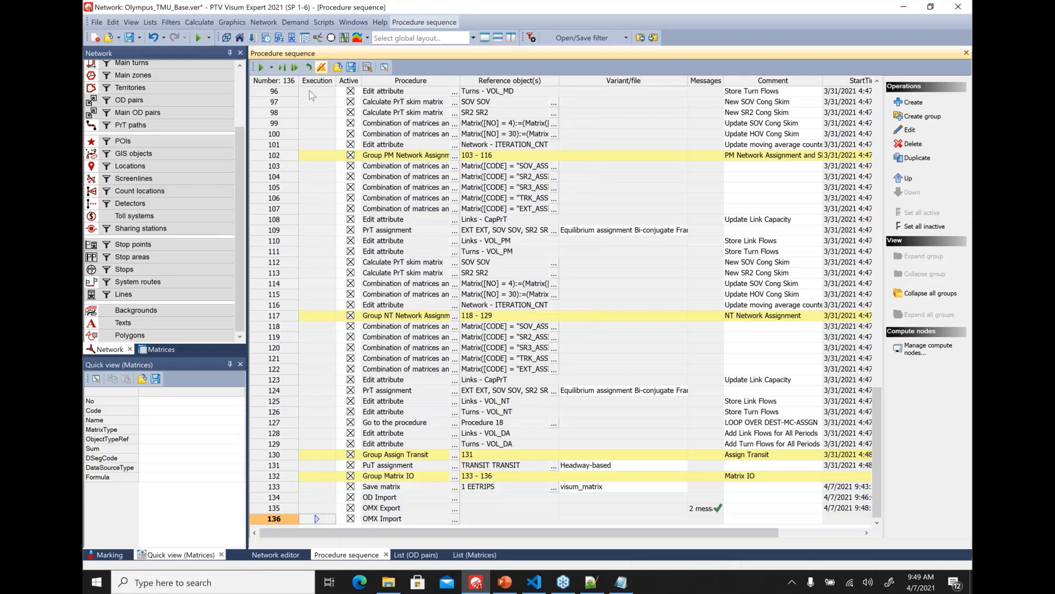
pyautogui.click(282, 67)
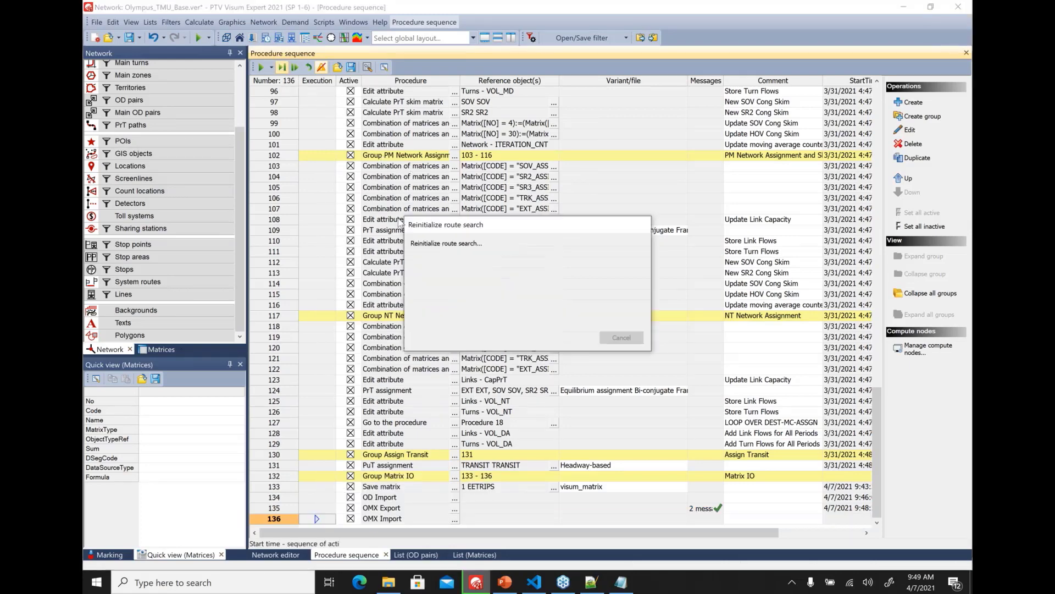
pyautogui.click(483, 555)
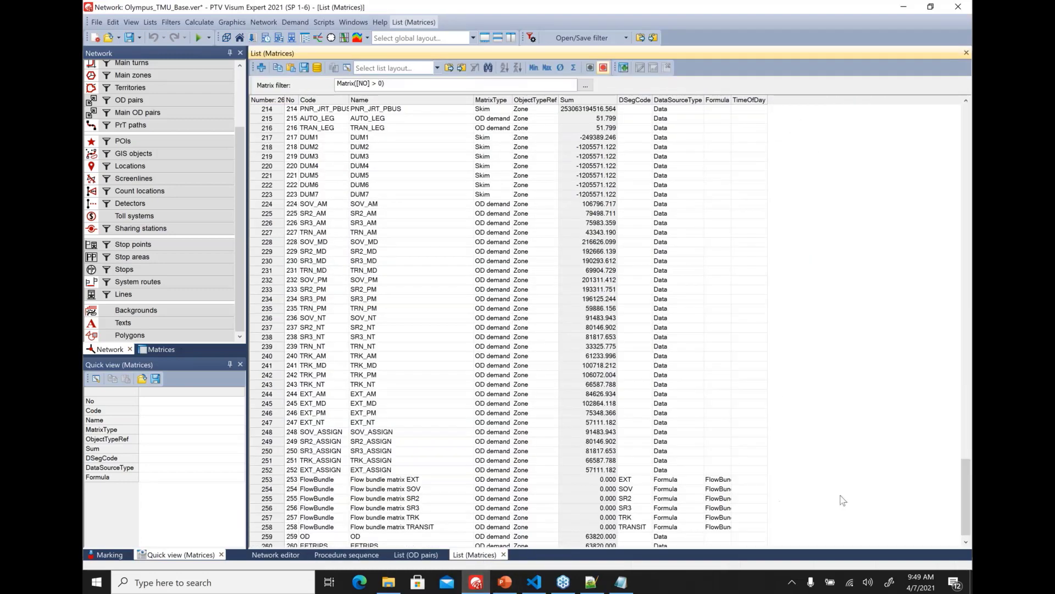
pyautogui.scroll(-1, 969, 501)
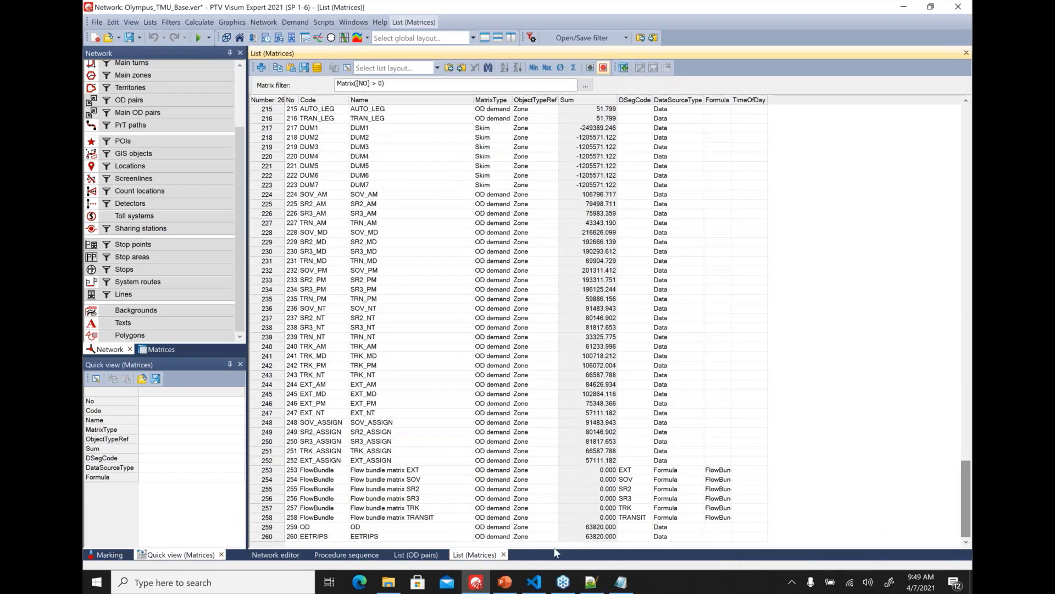
pyautogui.click(328, 541)
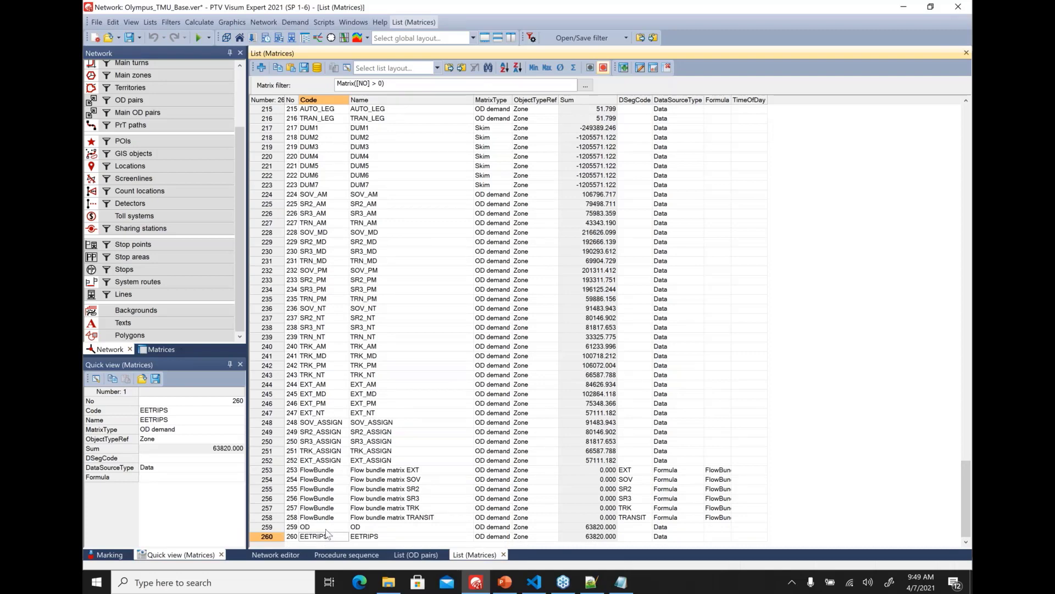
pyautogui.press('Up')
pyautogui.click(330, 541)
# Switch to PowerPoint and present the slides from Matrix Data Exchange on to Subarea Extraction and Export
pyautogui.click(507, 585)
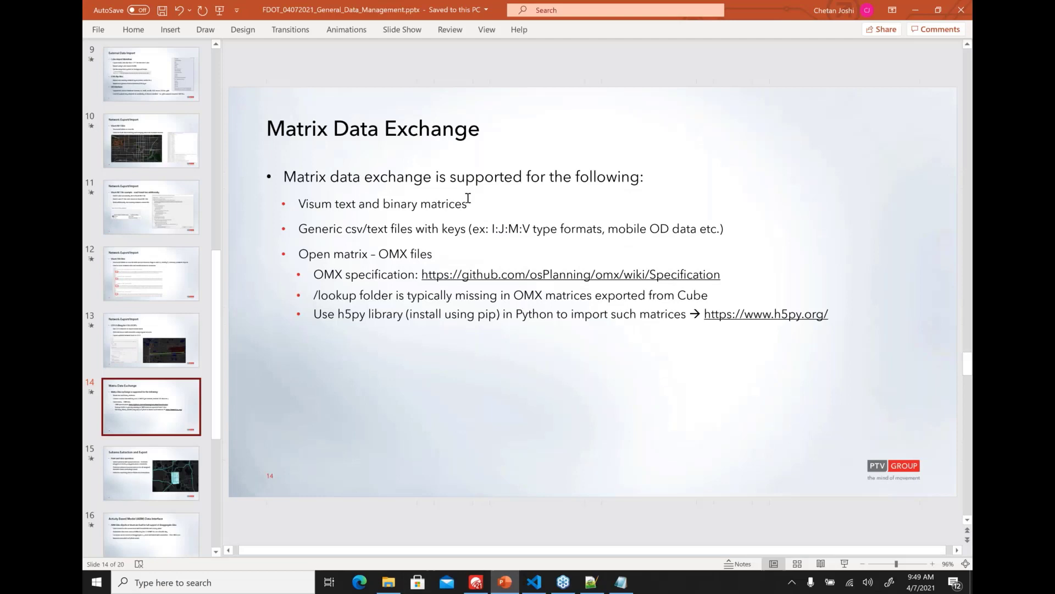
pyautogui.click(845, 565)
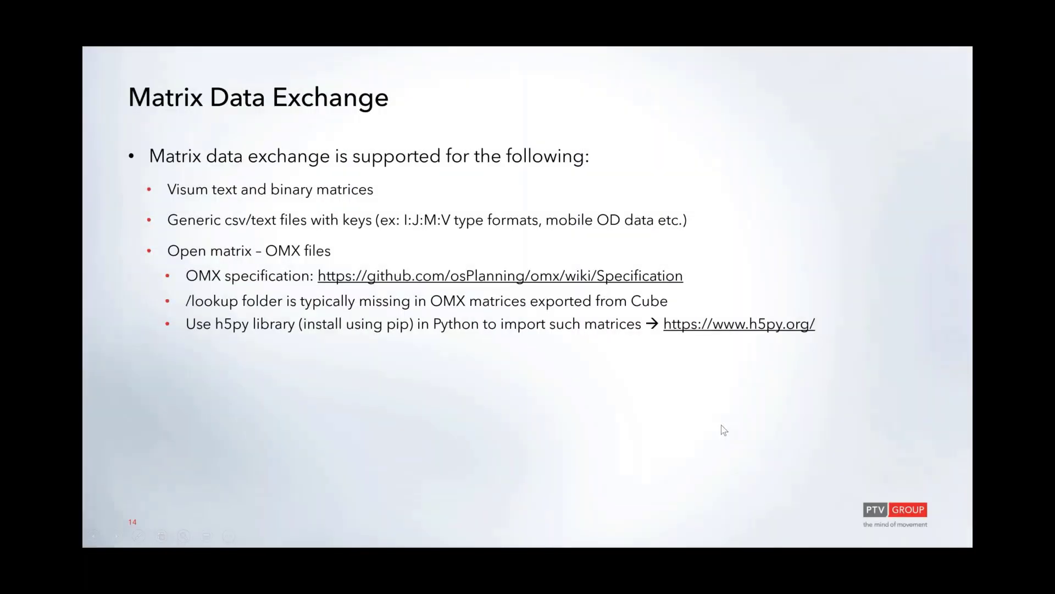
pyautogui.click(724, 430)
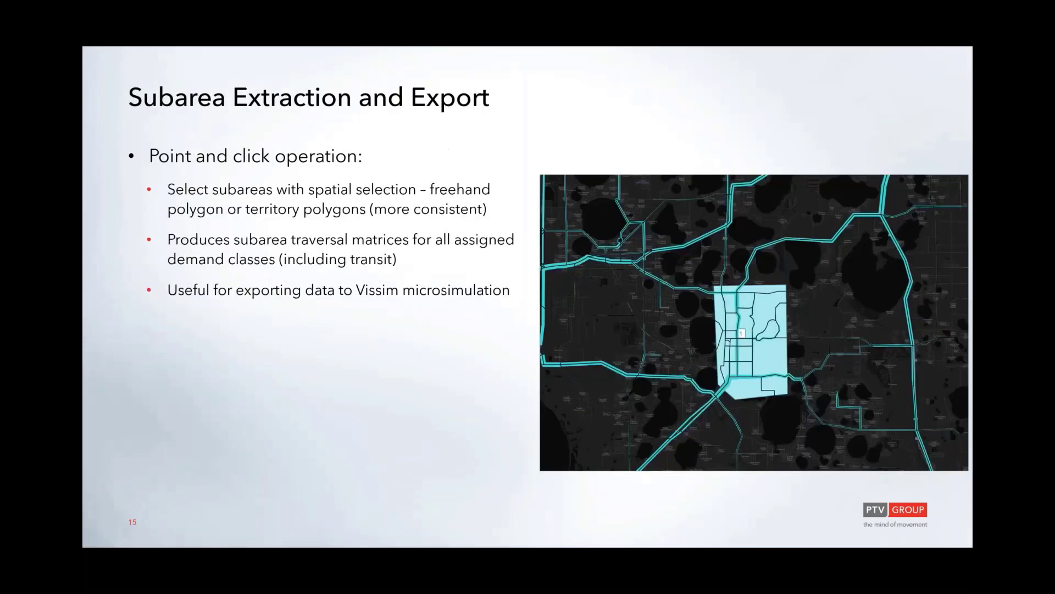
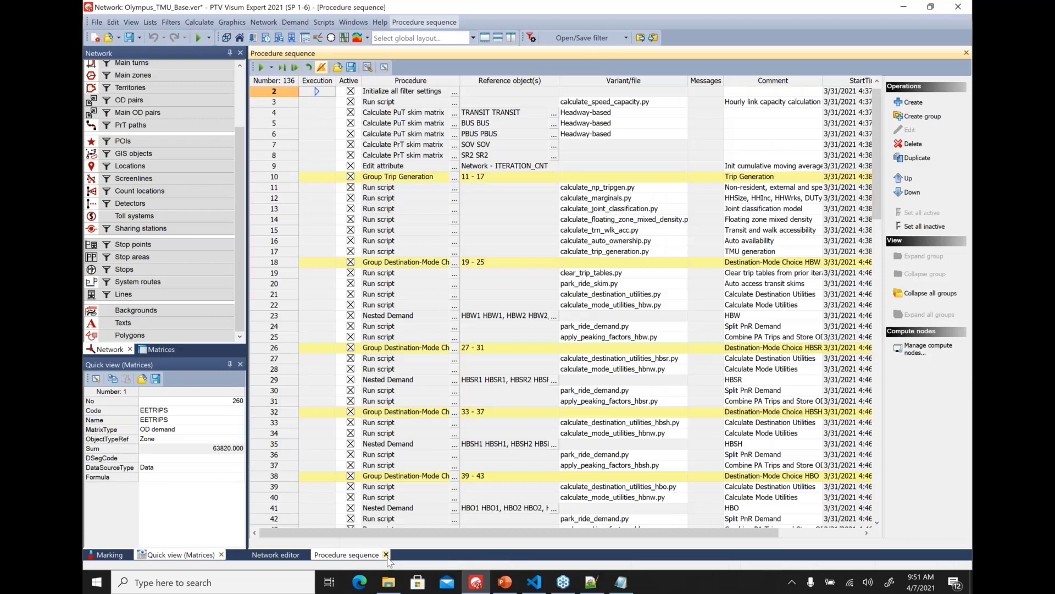
# Close the procedure sequence in PTV Visum and examine territory 1 and a link crossing its boundary in the network editor
pyautogui.click(386, 554)
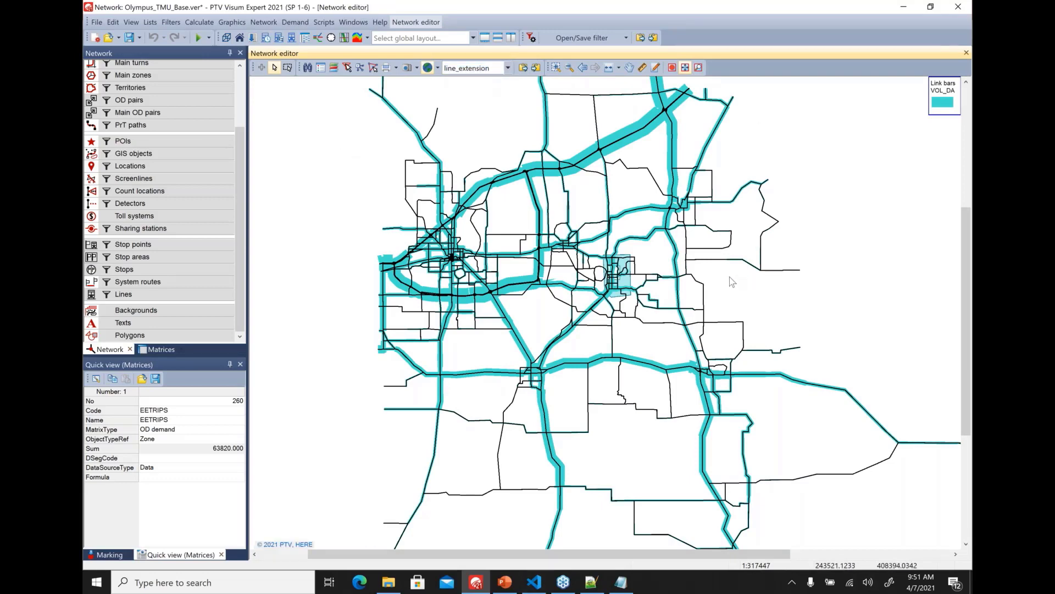
pyautogui.click(556, 67)
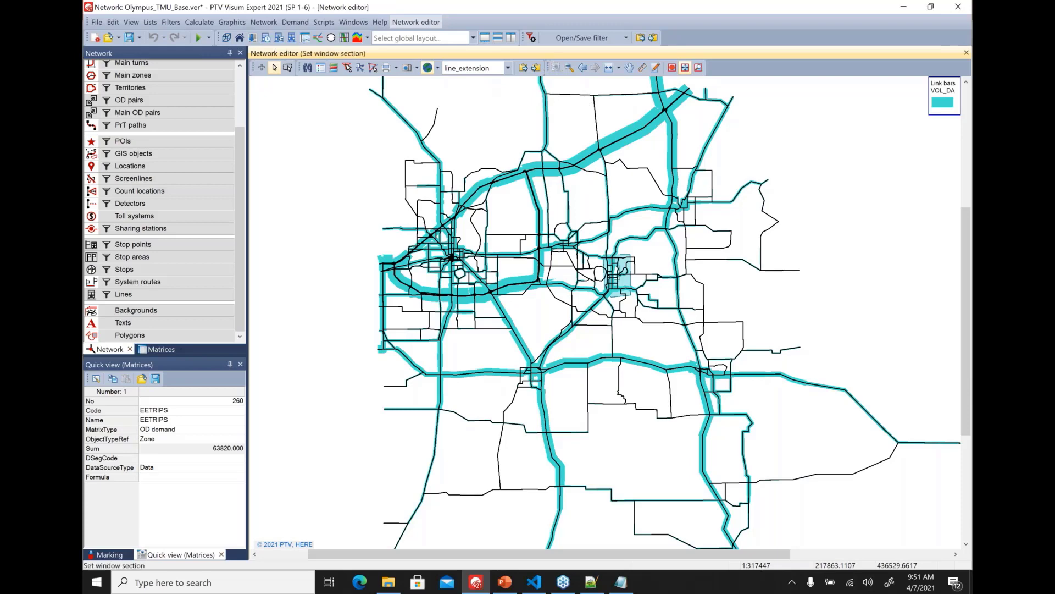
pyautogui.click(177, 88)
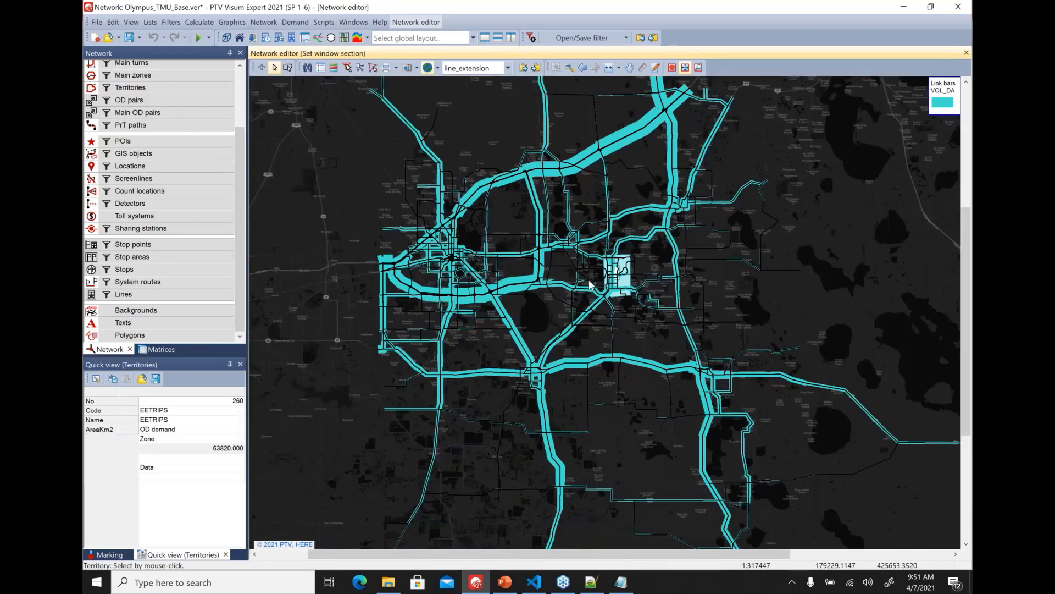
pyautogui.click(607, 275)
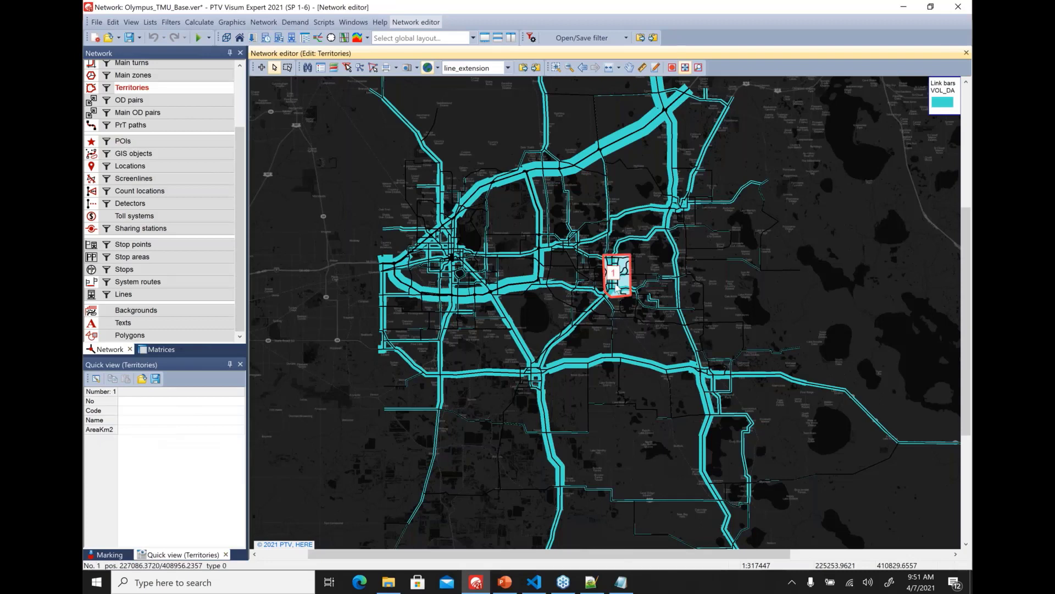
pyautogui.click(569, 68)
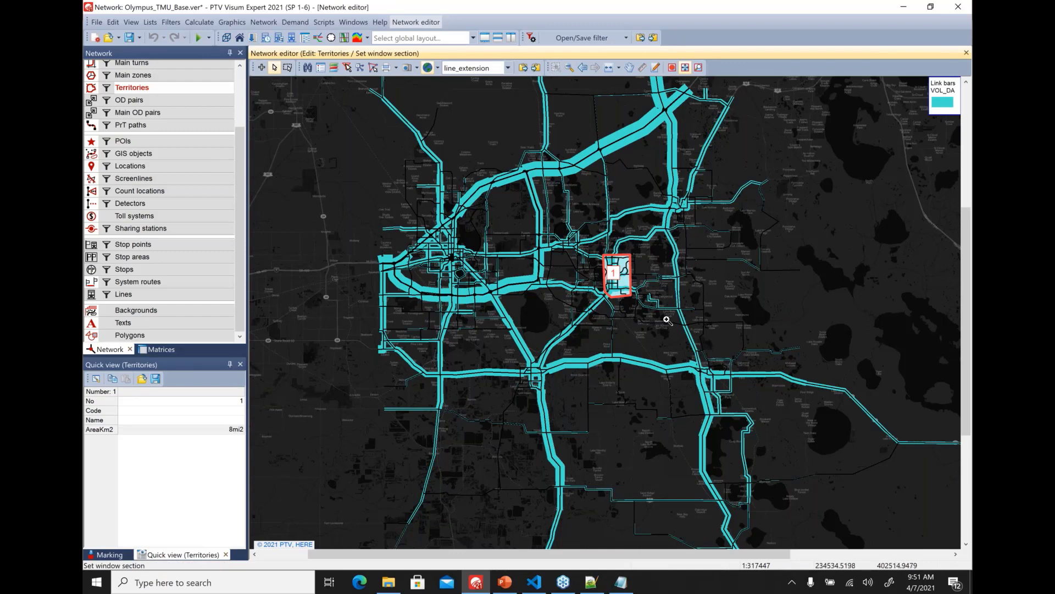
pyautogui.moveTo(589, 244); pyautogui.dragTo(666, 320)
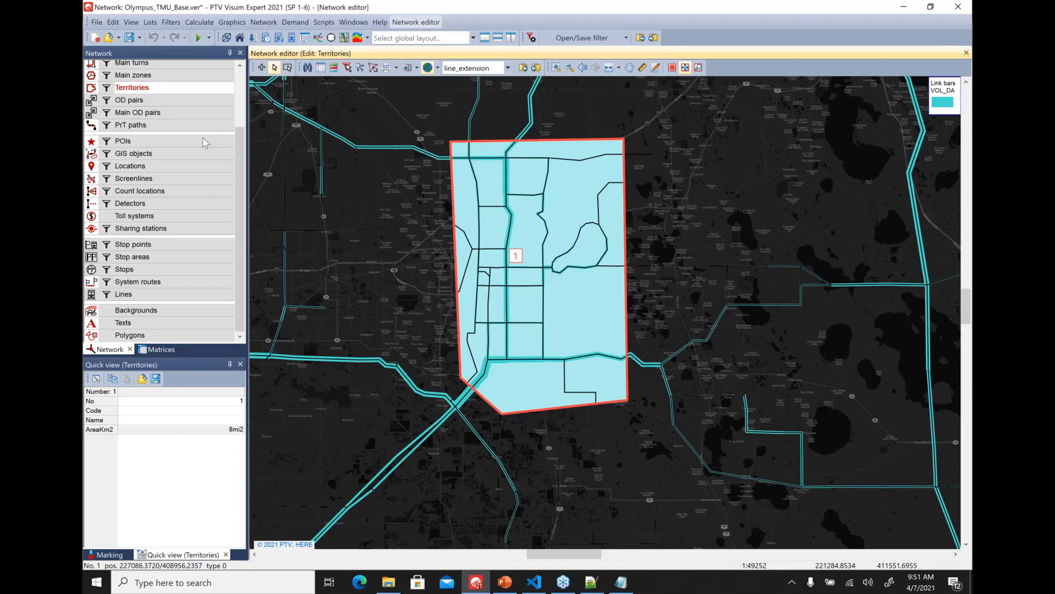
pyautogui.scroll(2, 204, 143)
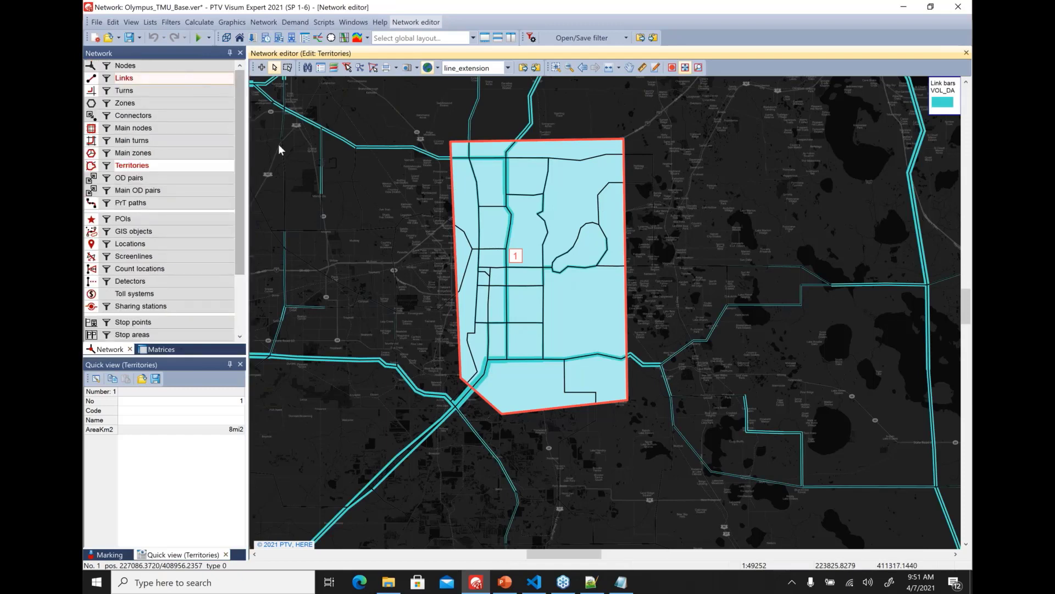
pyautogui.click(449, 159)
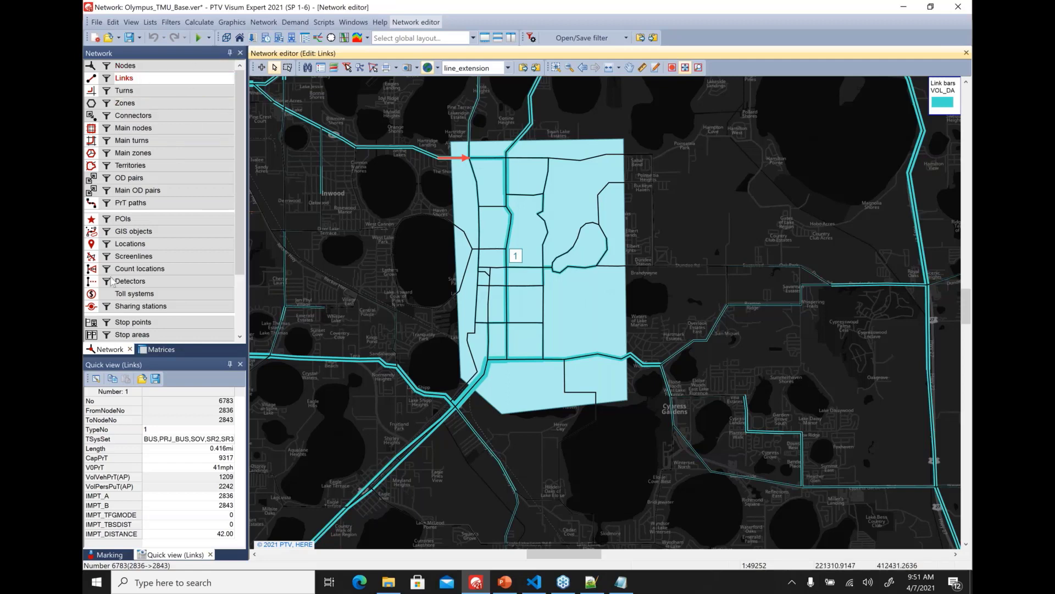
# Define the spatial selection from territory 1 so that only the network objects inside it are active
pyautogui.click(287, 68)
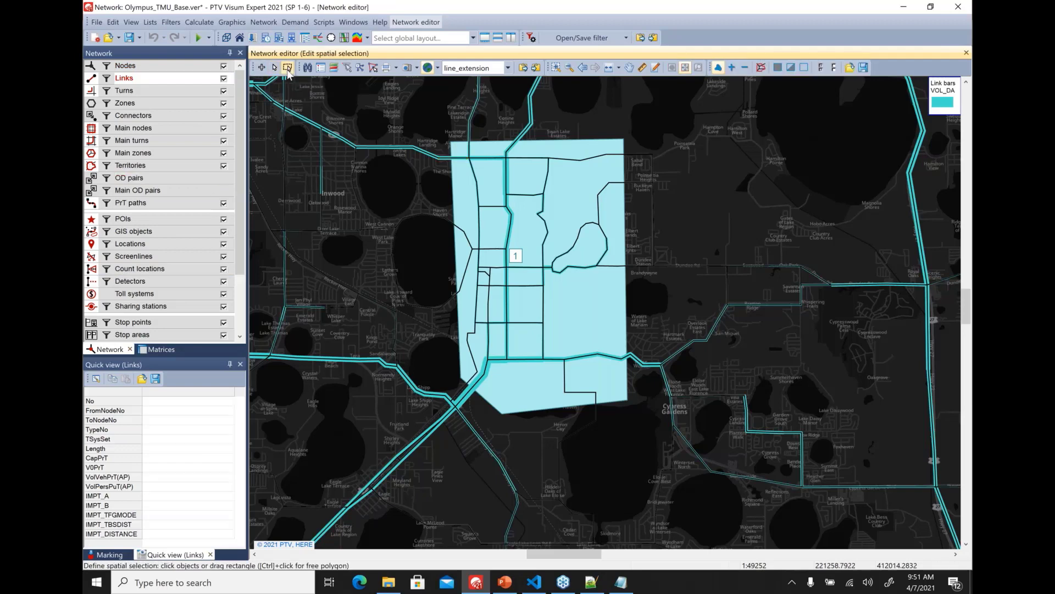
pyautogui.click(762, 68)
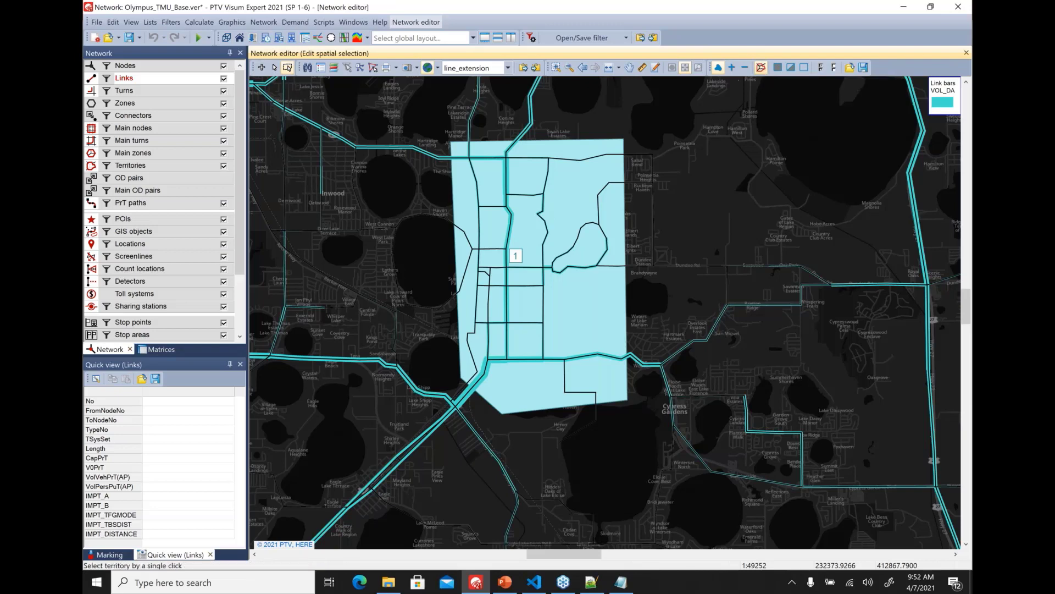
pyautogui.click(516, 256)
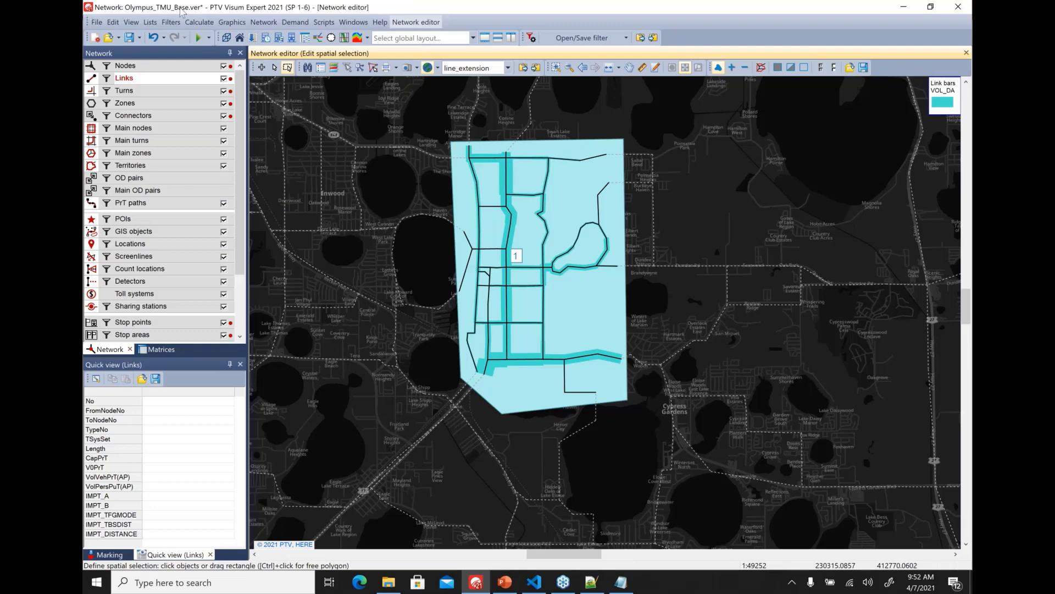
# Open the Subnetwork generator and set its version file to Olympus_Subarea in the 4_Other_Topics\Subarea folder
pyautogui.click(212, 25)
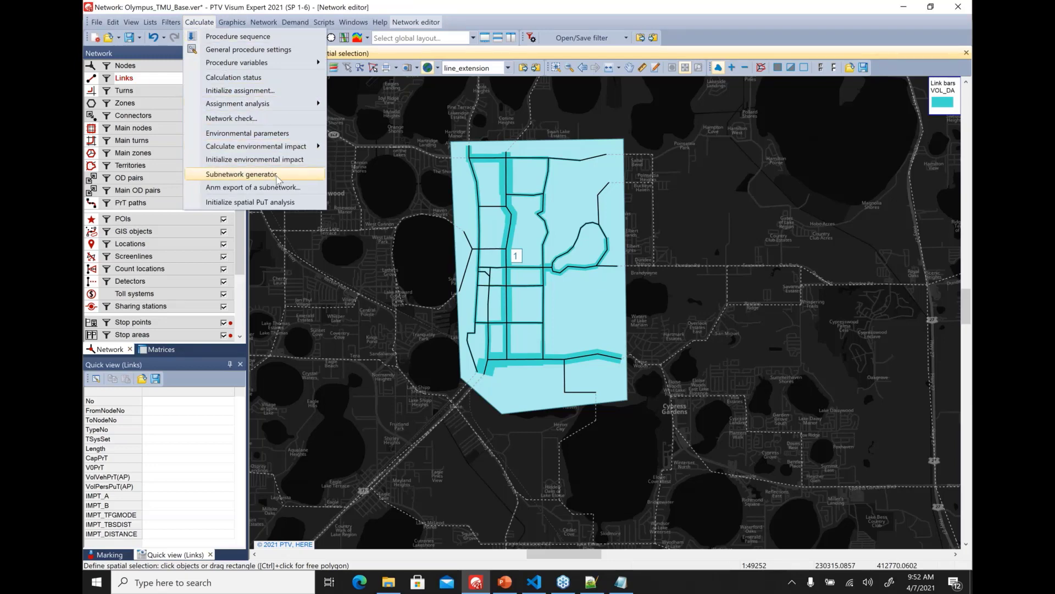
pyautogui.click(278, 175)
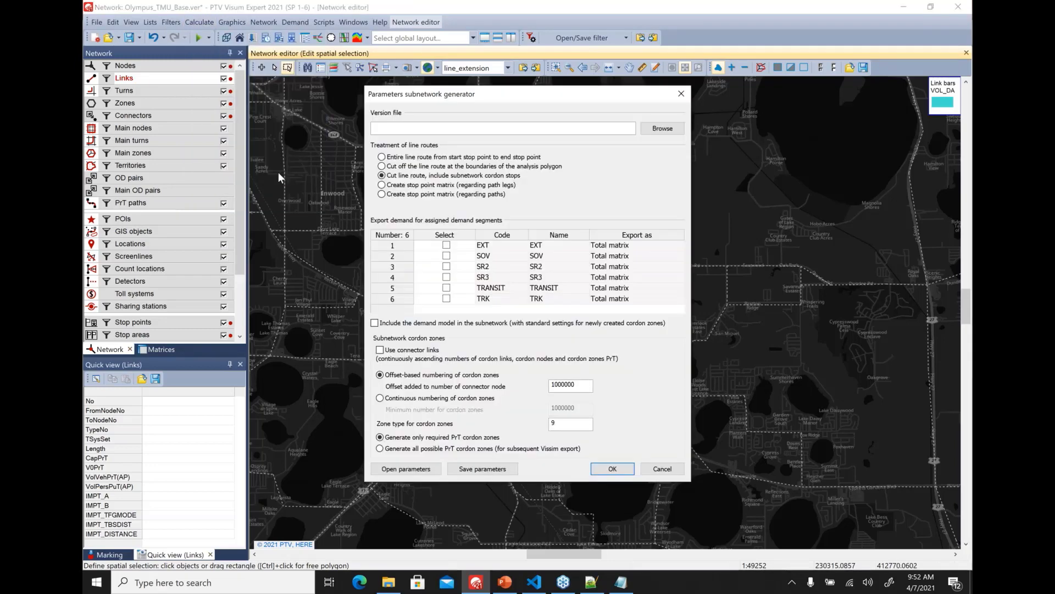
pyautogui.click(672, 128)
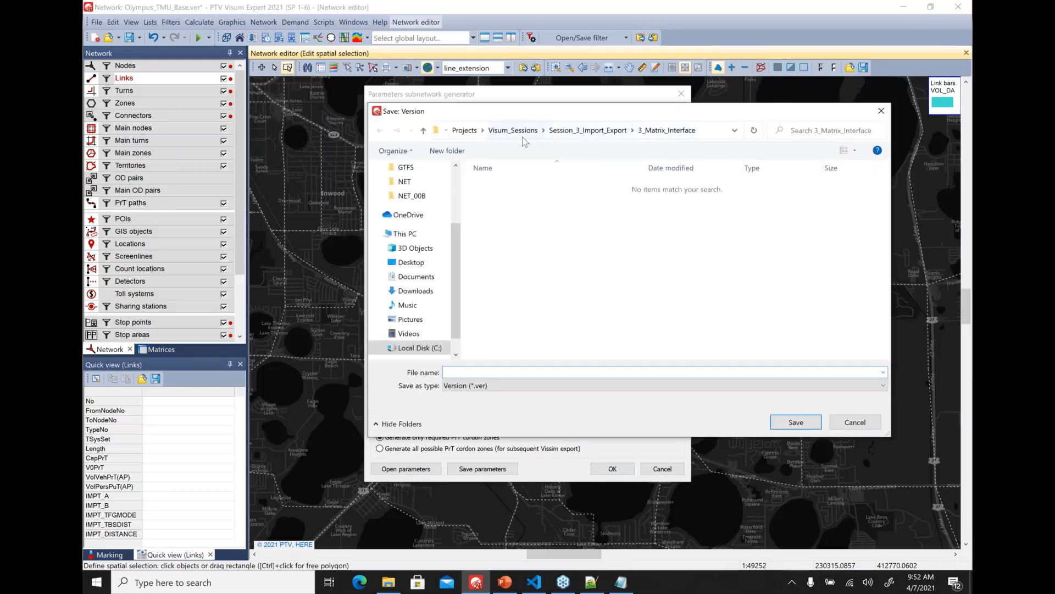
pyautogui.click(571, 132)
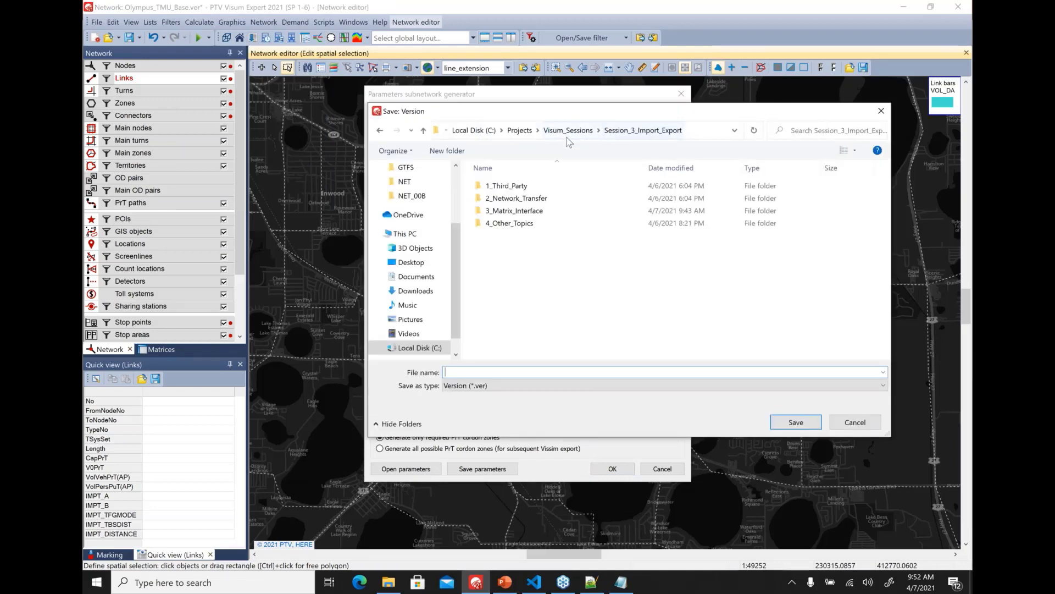
pyautogui.doubleClick(529, 223)
pyautogui.doubleClick(524, 200)
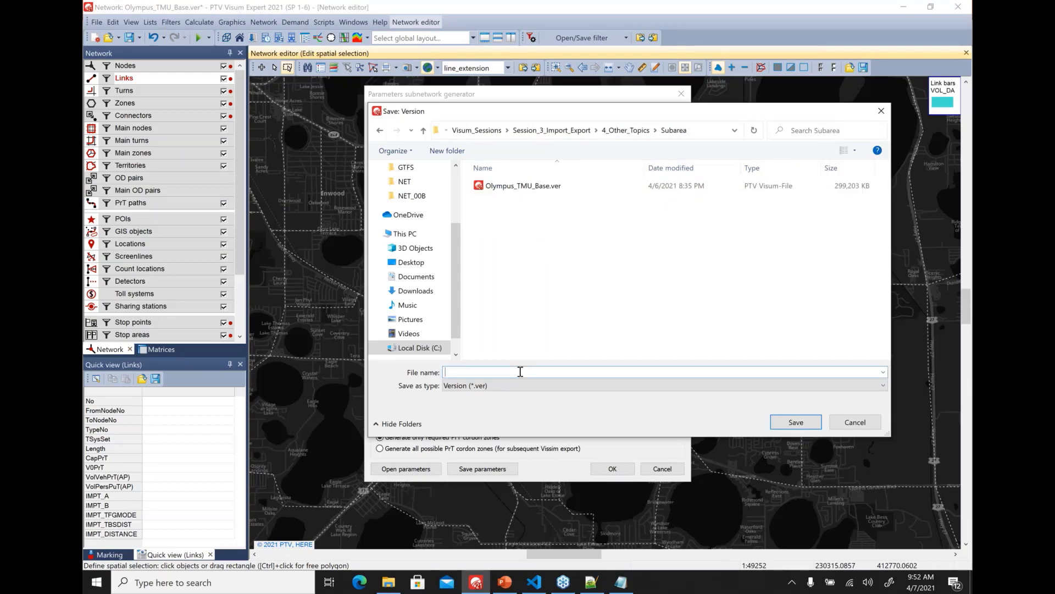
pyautogui.write('Olympus')
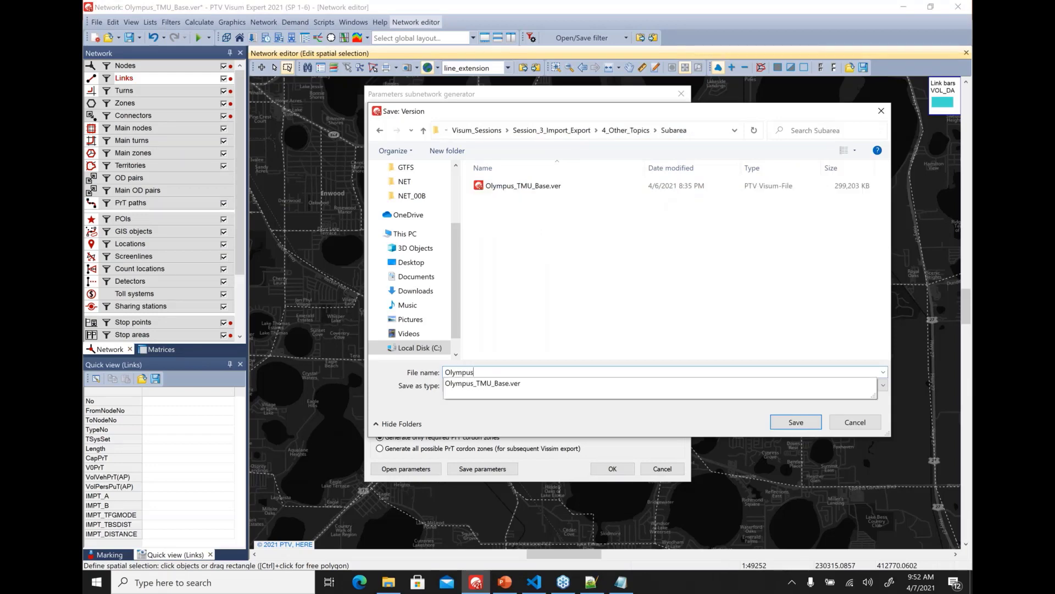
pyautogui.write('_Subarea')
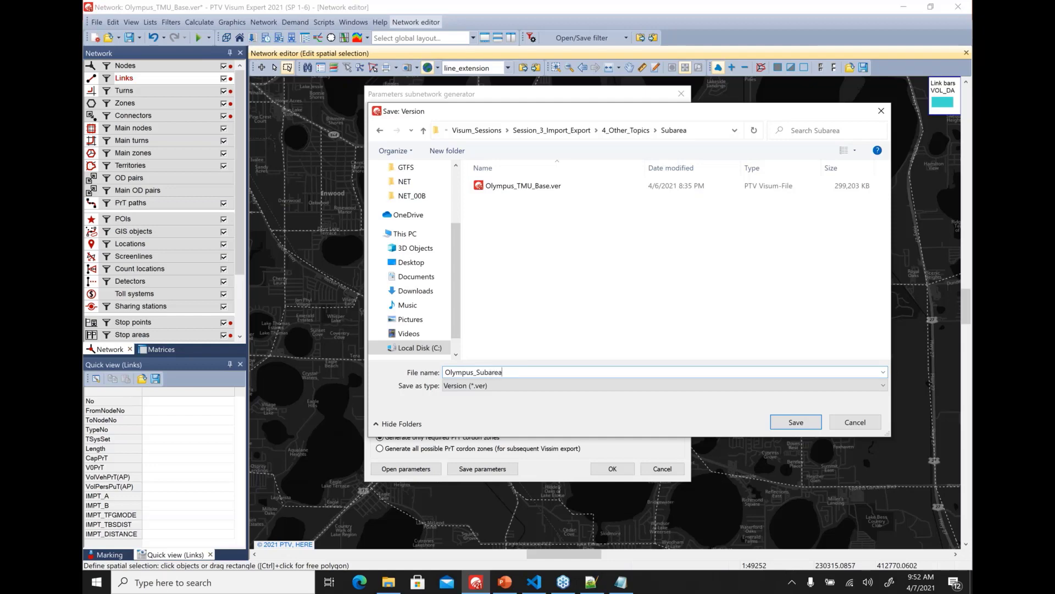
pyautogui.click(795, 421)
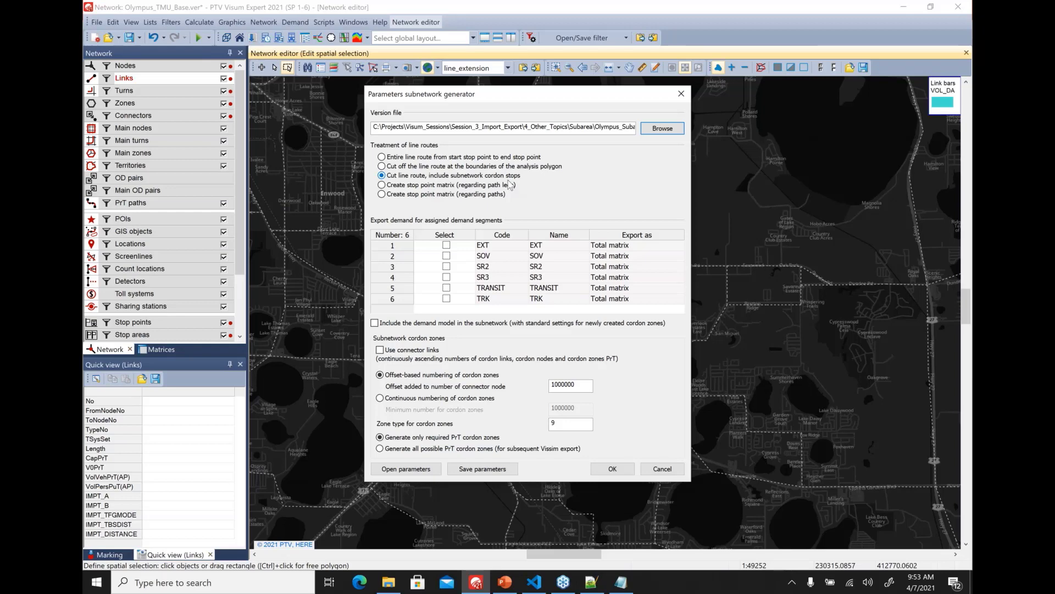
# Include the demand of all six segments, EXT, SOV, SR2, SR3, TRANSIT and TRK, and generate the subnetwork
pyautogui.click(447, 246)
pyautogui.click(447, 255)
pyautogui.click(447, 266)
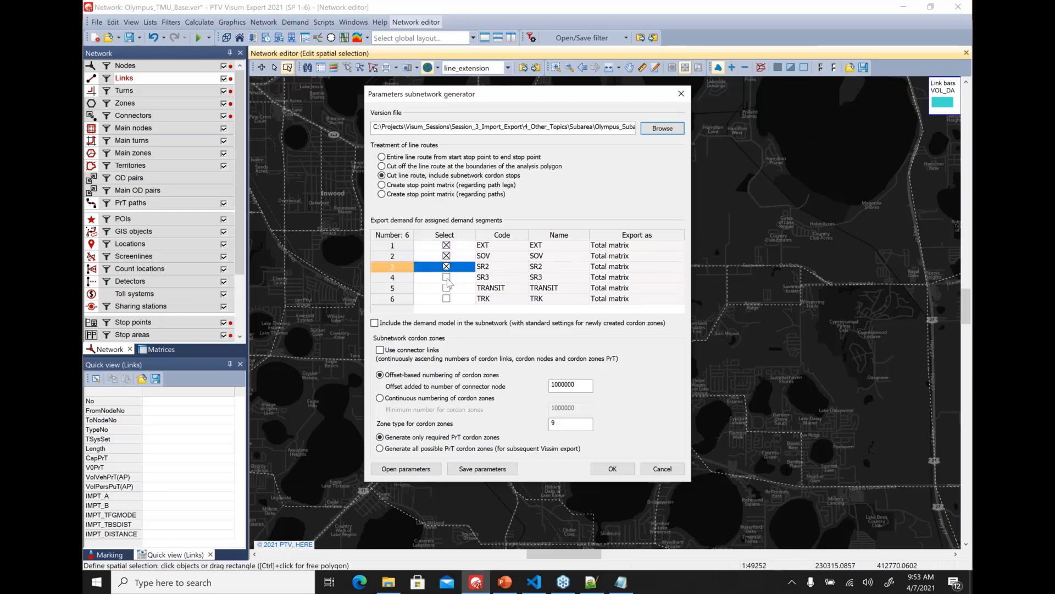
pyautogui.click(446, 277)
pyautogui.click(446, 288)
pyautogui.click(446, 298)
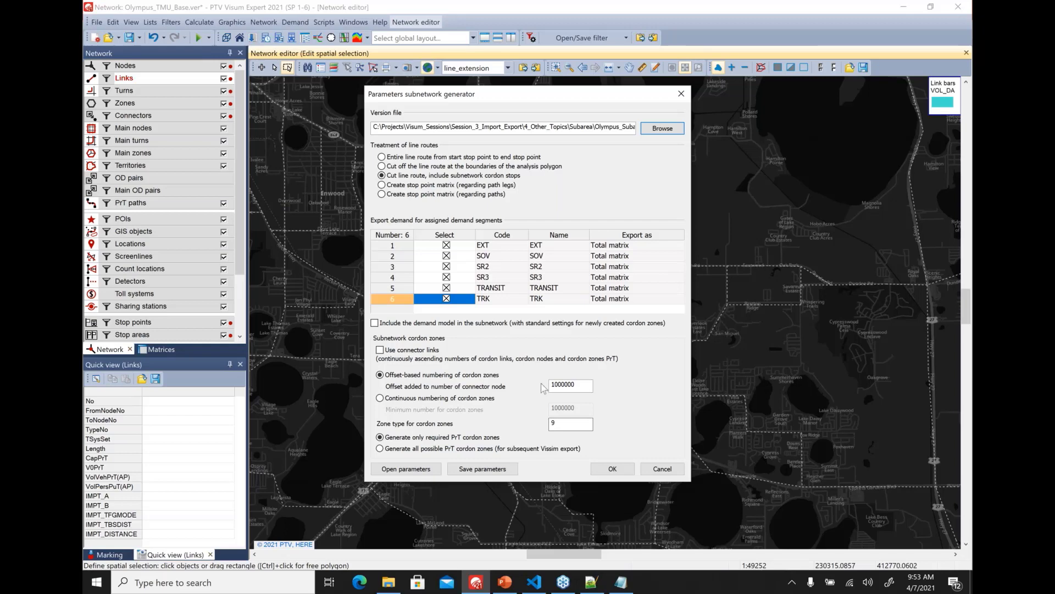
pyautogui.click(612, 469)
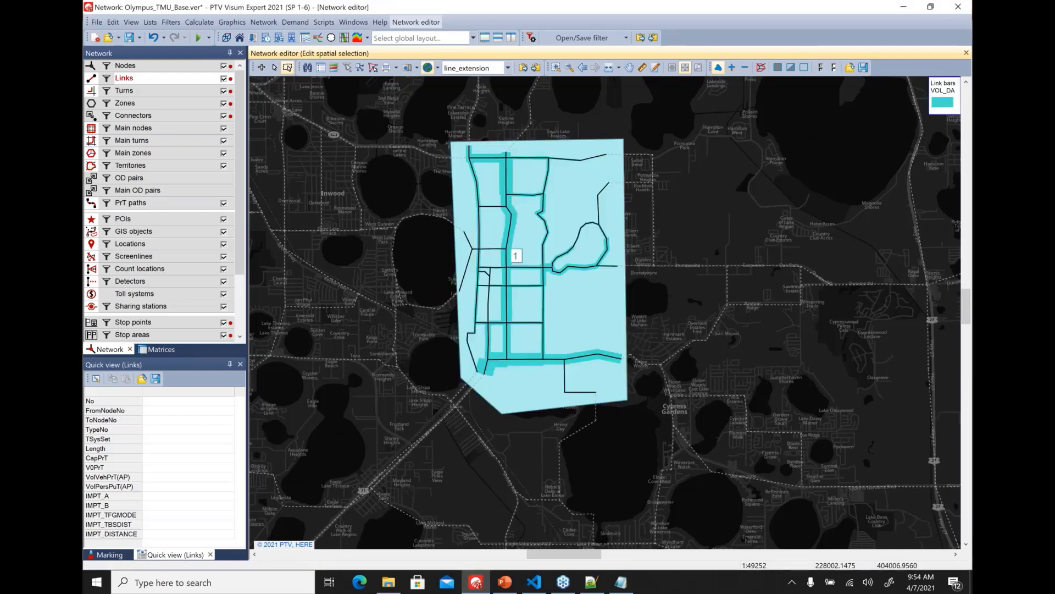
# Open the Olympus_Subarea version without saving the base model's changes, ignoring the read warning
pyautogui.click(96, 22)
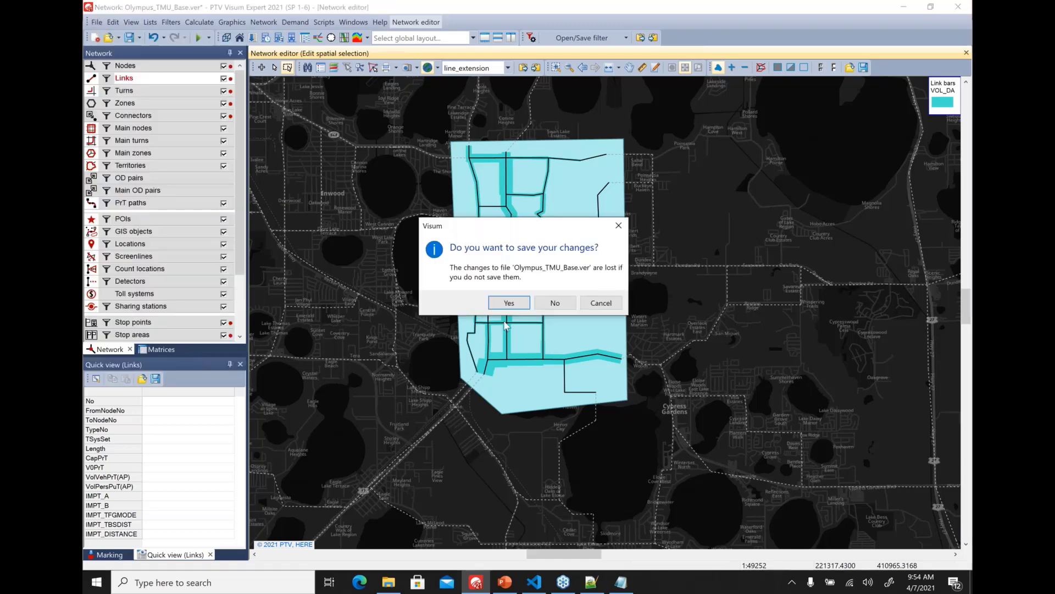
pyautogui.click(557, 304)
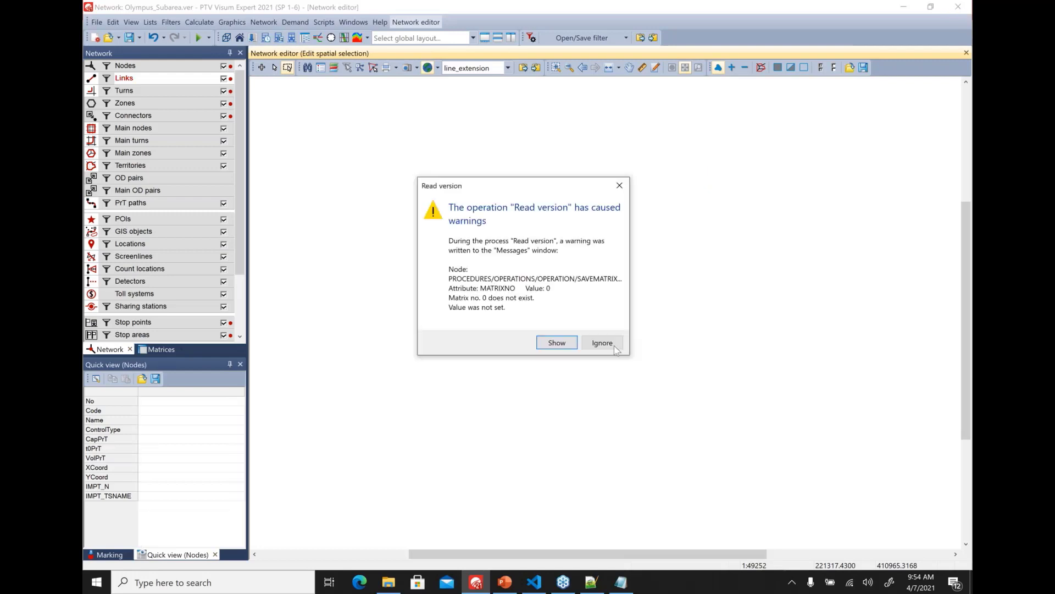
pyautogui.click(603, 343)
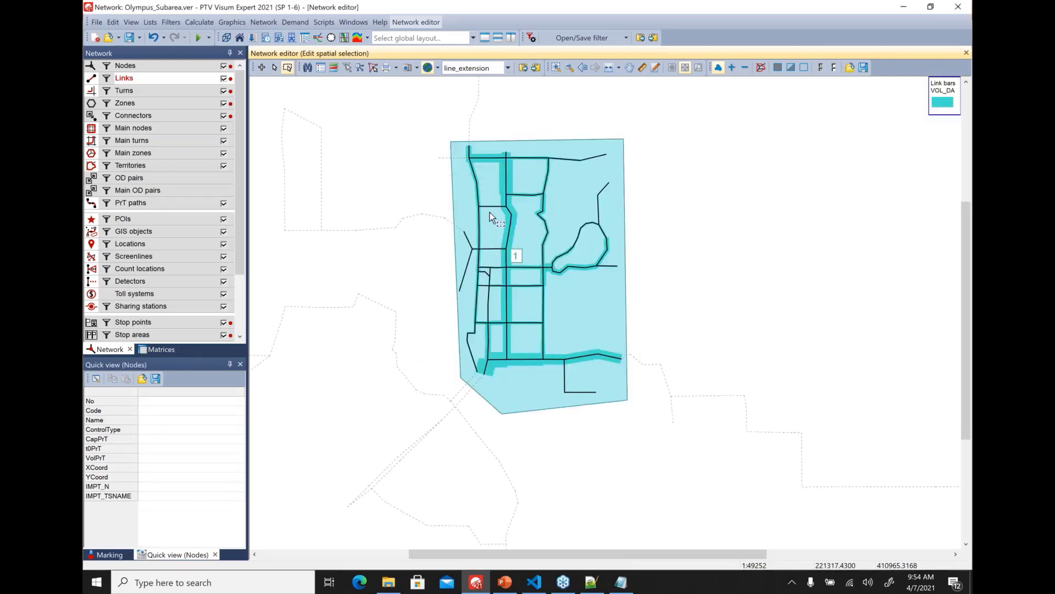
# Reset the spatial selection so all subarea network objects are active, and return to node editing
pyautogui.click(782, 72)
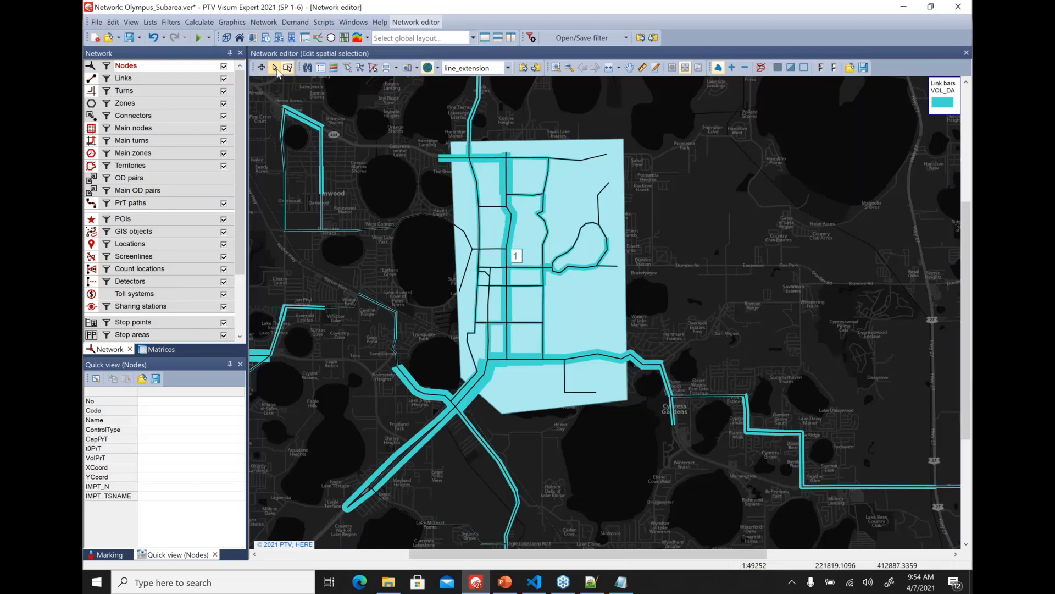
pyautogui.click(276, 68)
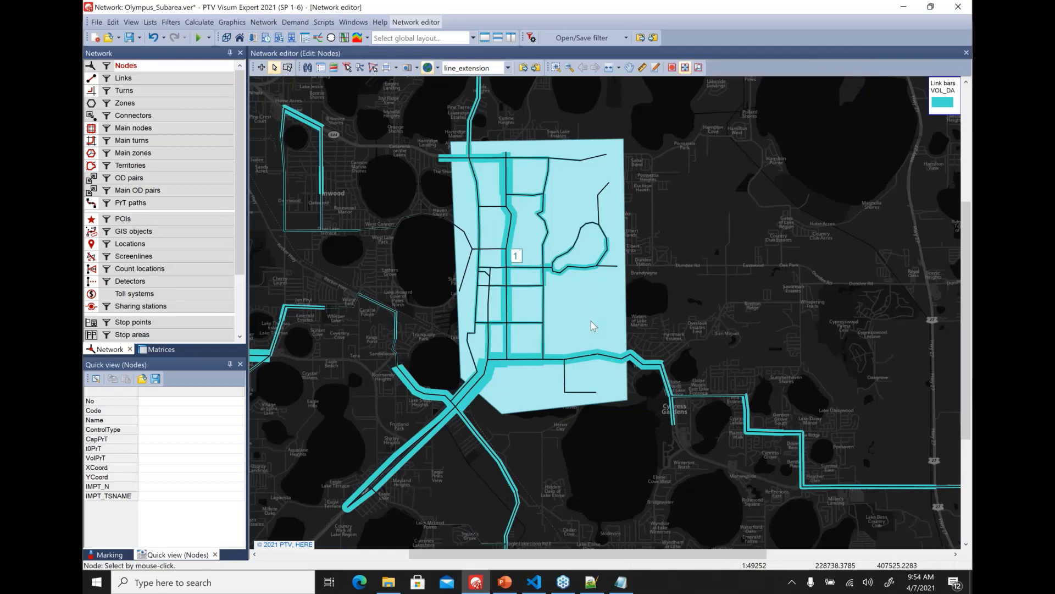
pyautogui.scroll(-1, 592, 321)
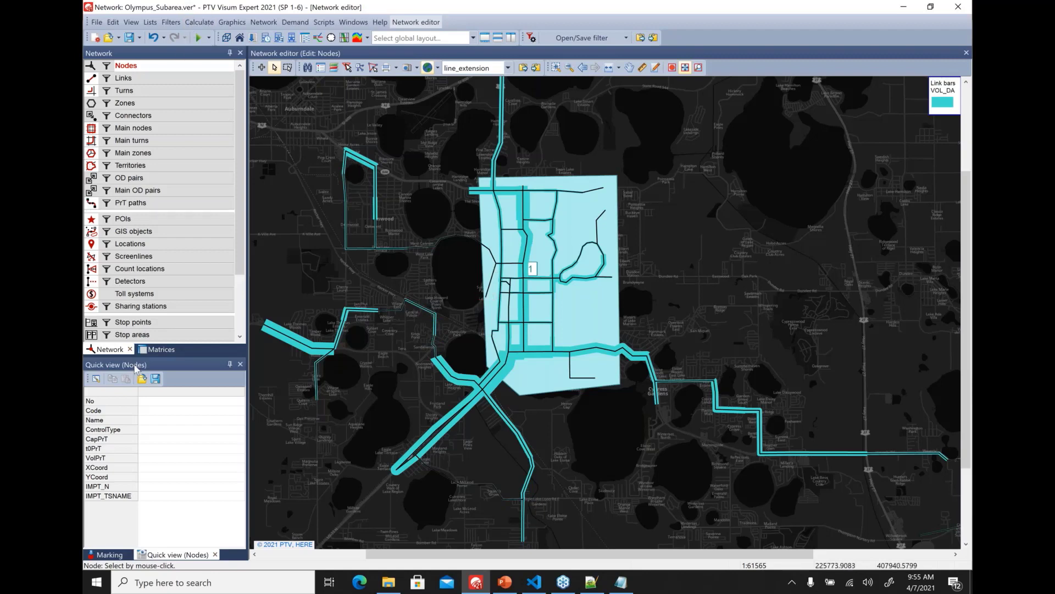
# Open the subarea's SOV_ASSIGN zone demand matrix in the matrix editor
pyautogui.click(161, 349)
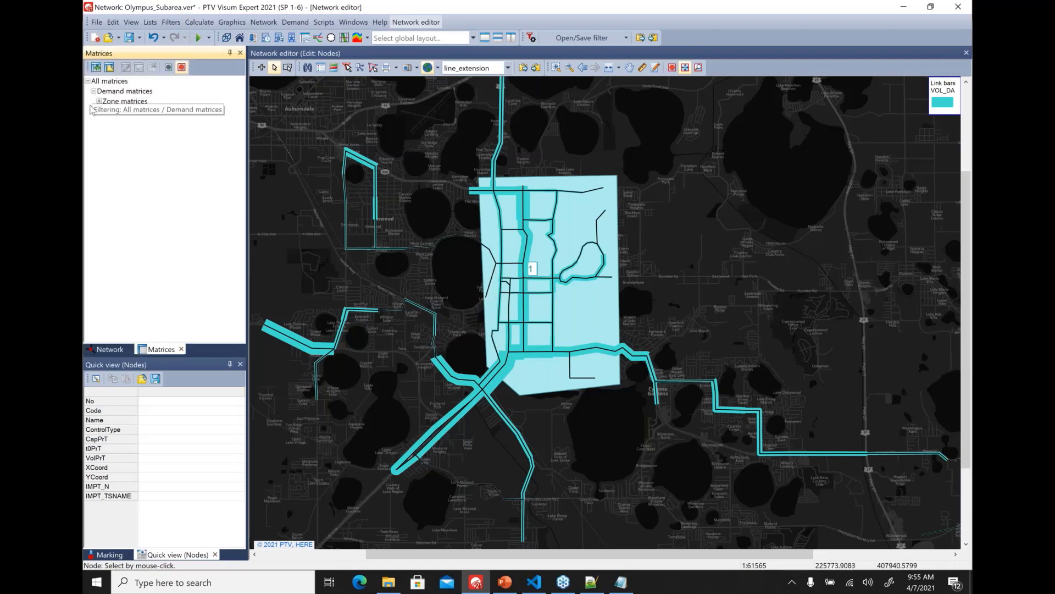
pyautogui.click(99, 101)
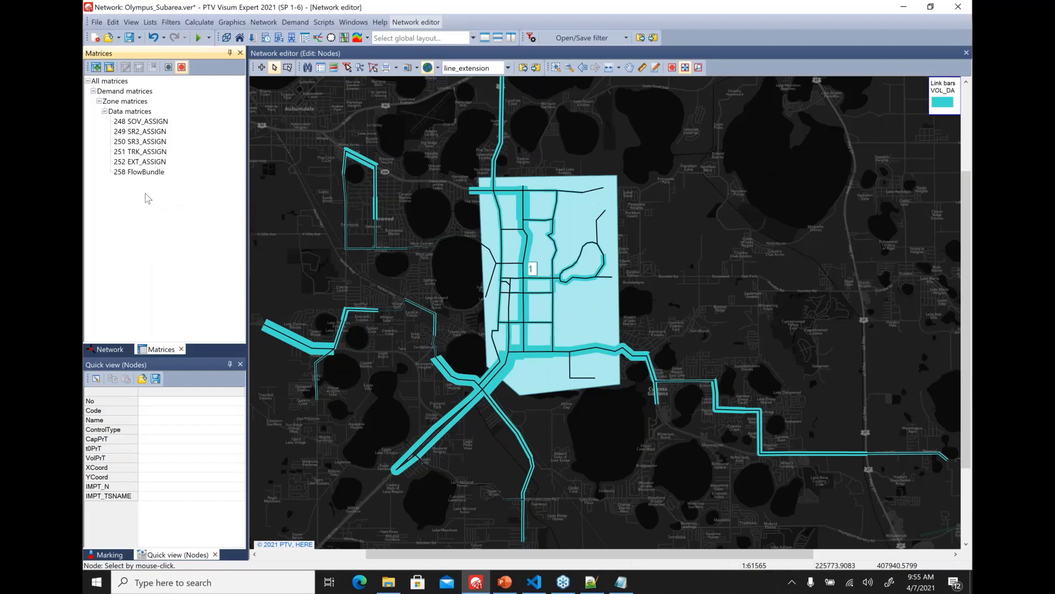
pyautogui.click(160, 122)
pyautogui.doubleClick(159, 121)
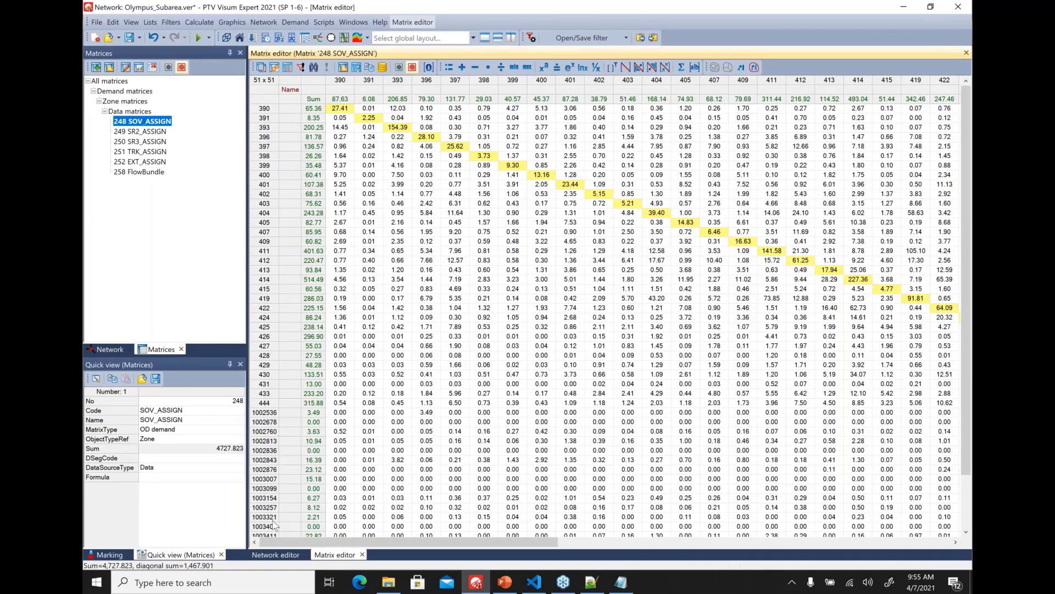
# Mark the OD pairs from cordon zones 1002536 through 1002876 to zones 390 through 407 and view them in the network editor
pyautogui.moveTo(342, 413); pyautogui.dragTo(342, 529)
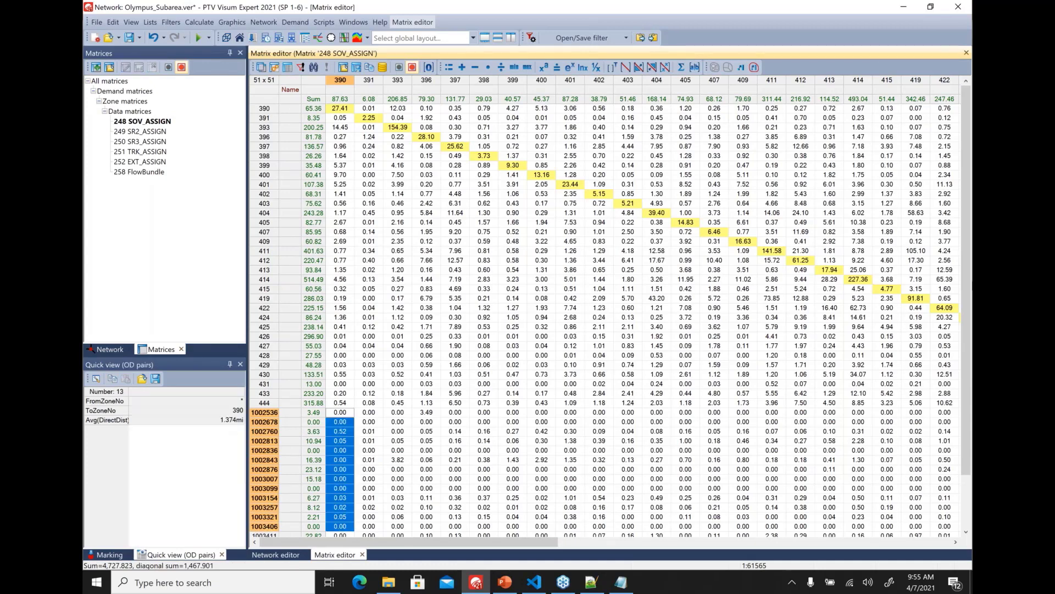
pyautogui.moveTo(966, 303); pyautogui.dragTo(966, 360)
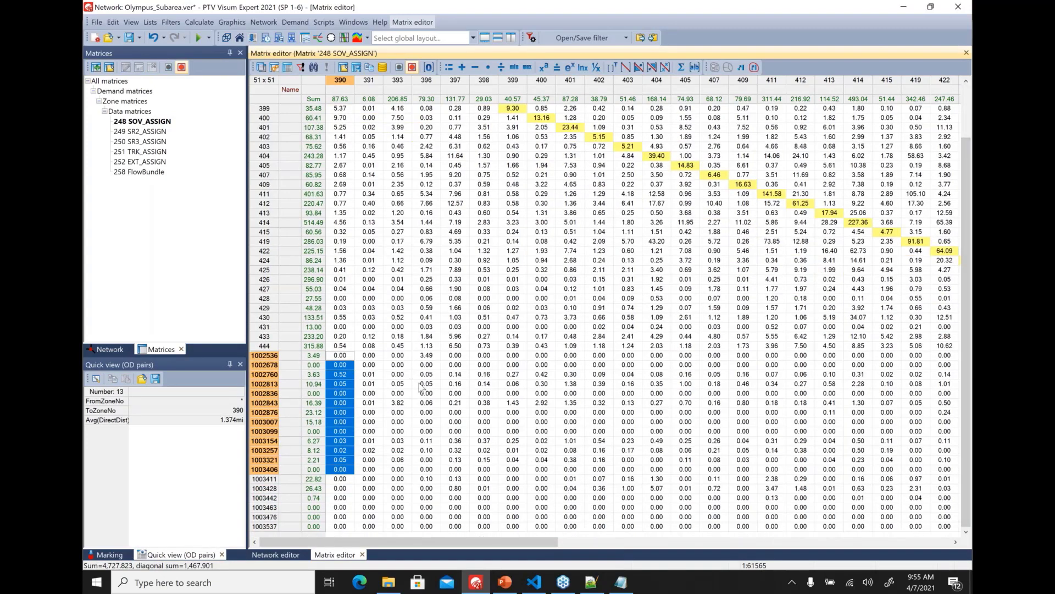
pyautogui.moveTo(349, 359); pyautogui.dragTo(714, 413)
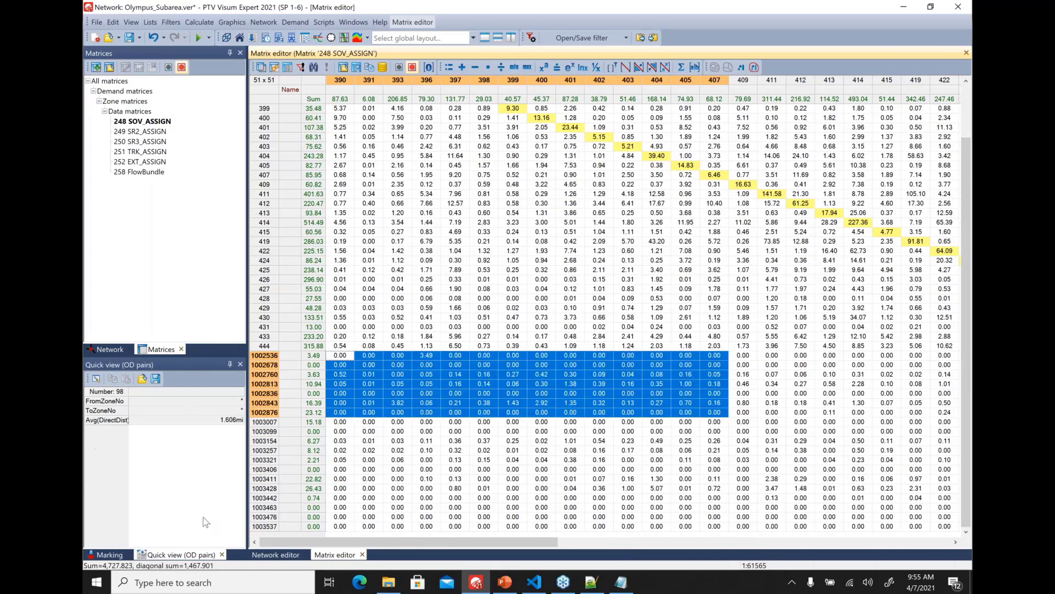
pyautogui.click(278, 555)
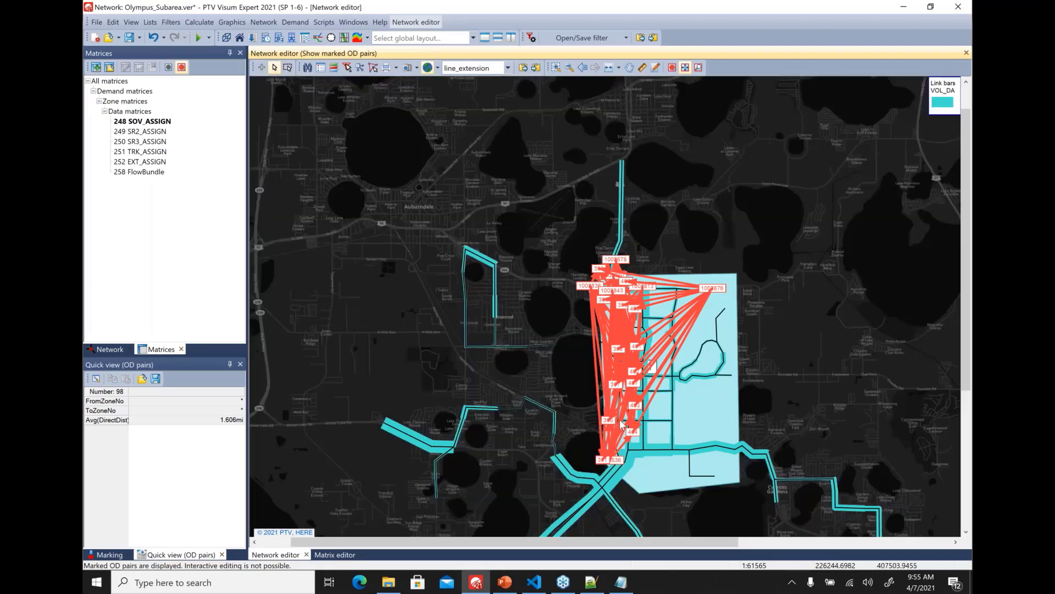
pyautogui.click(110, 349)
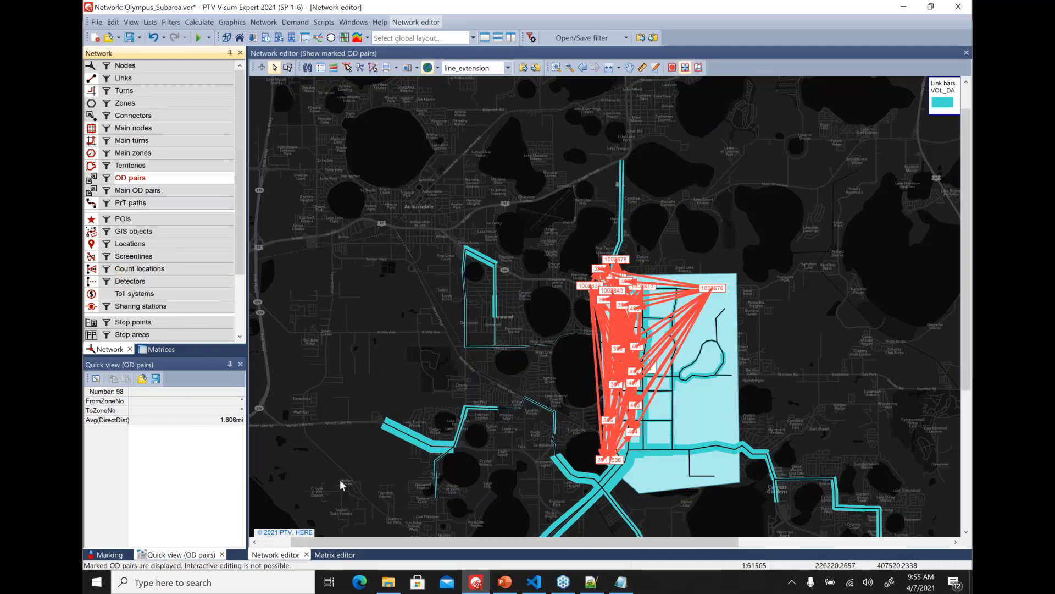
# Switch to File Explorer and open the ABM_Interface folder inside 4_Other_Topics
pyautogui.click(389, 583)
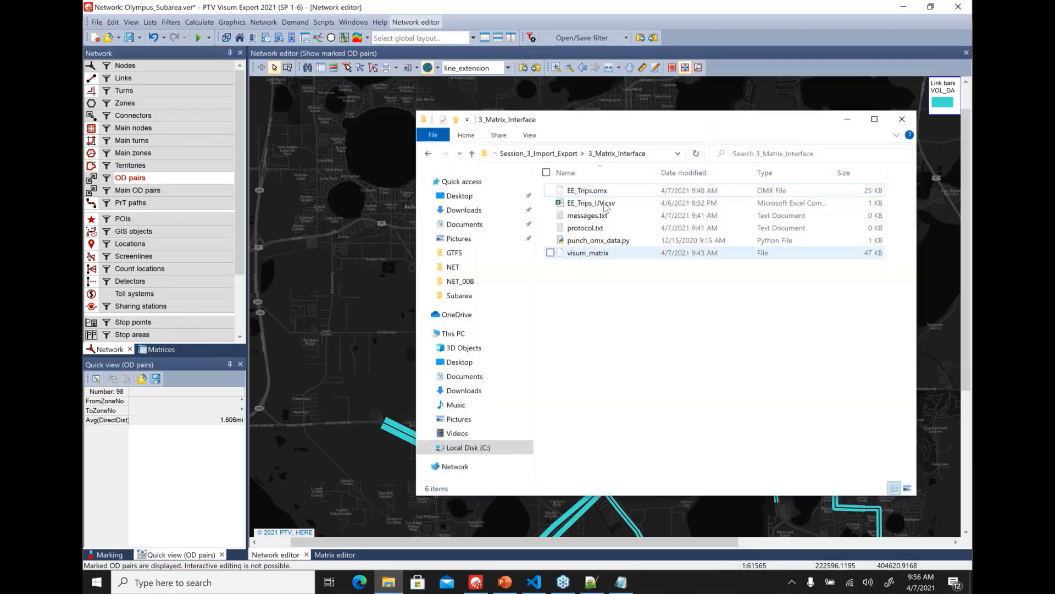
pyautogui.click(566, 158)
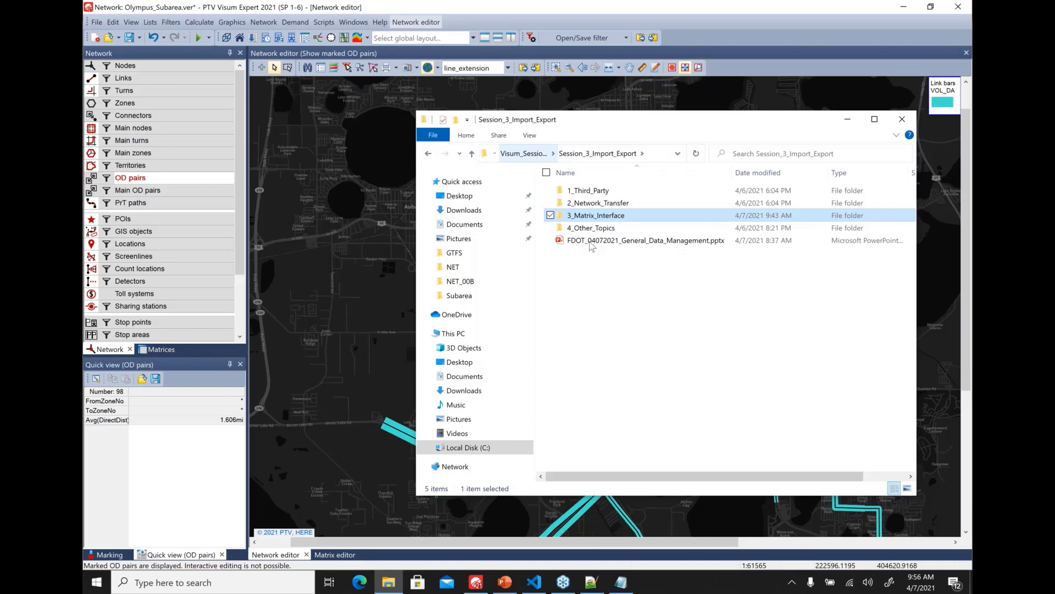
pyautogui.click(608, 230)
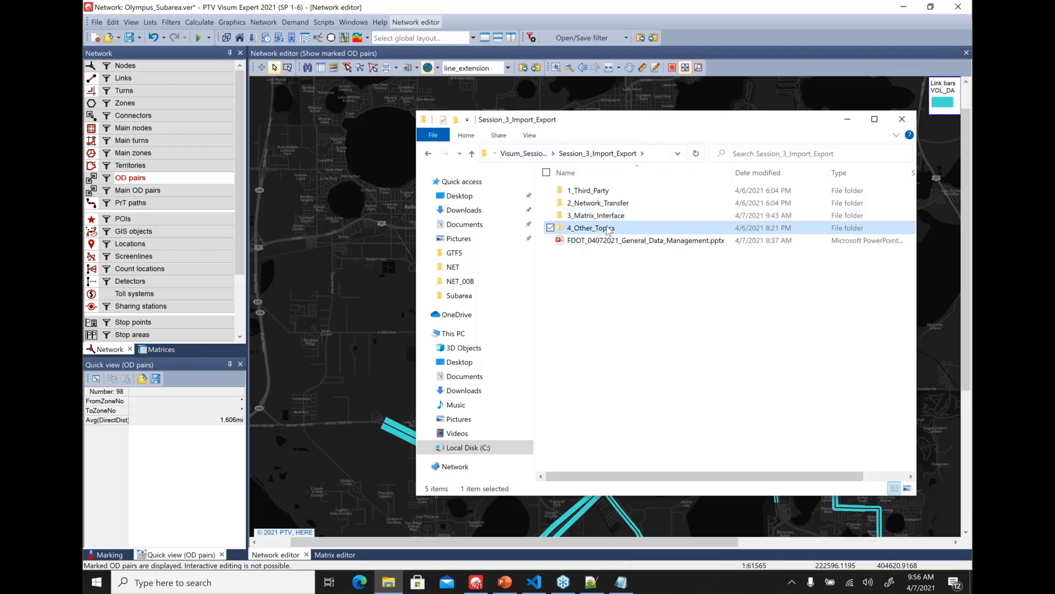
pyautogui.doubleClick(608, 231)
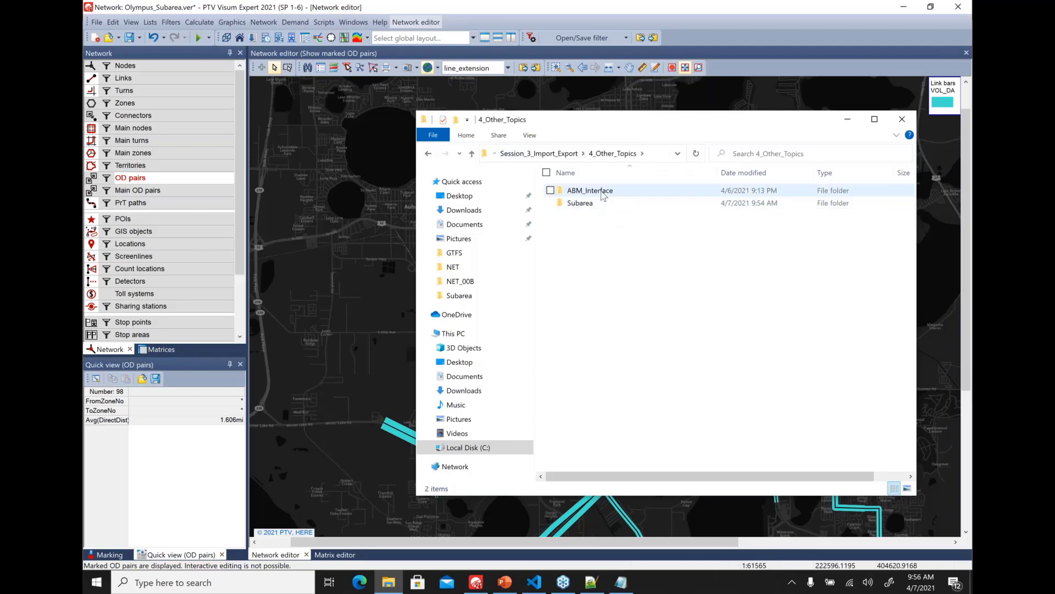
pyautogui.doubleClick(603, 192)
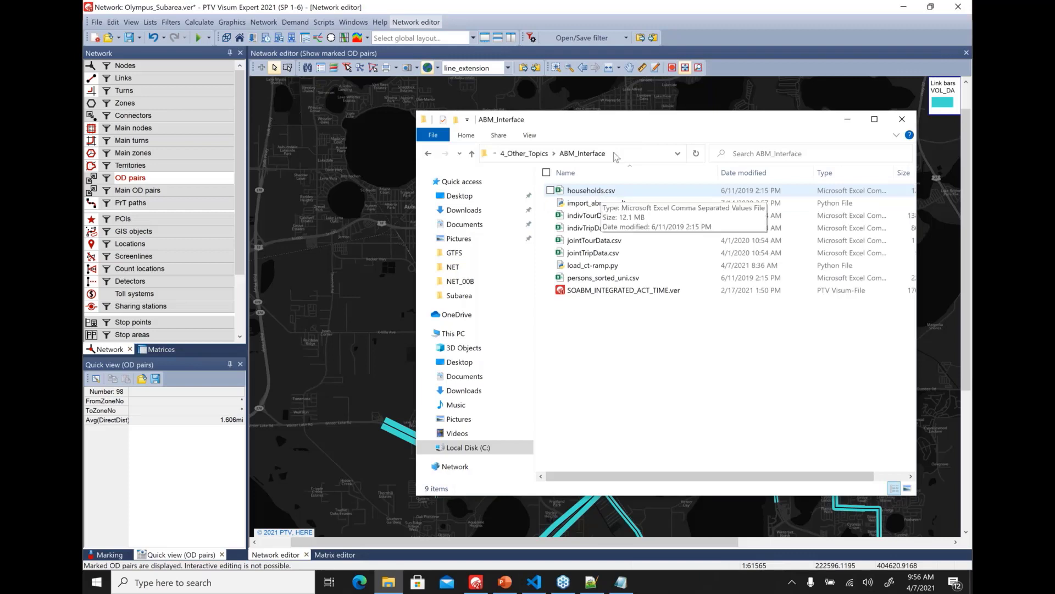
pyautogui.moveTo(625, 117); pyautogui.dragTo(523, 105)
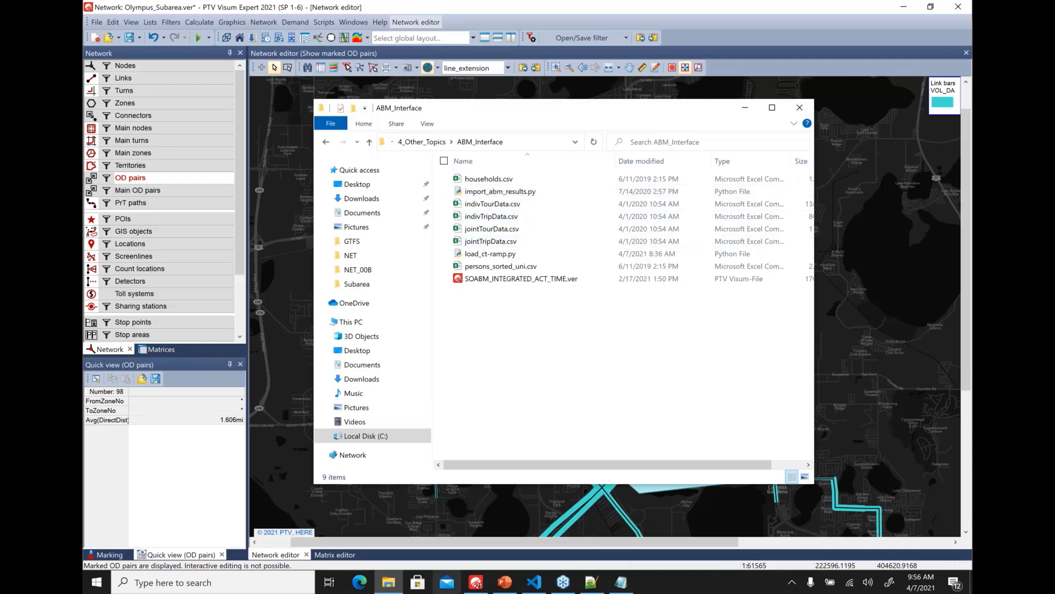
# Switch to Visual Studio Code and examine the household, person, activity location and schedule import calls ending load_ct-ramp.py
pyautogui.click(529, 580)
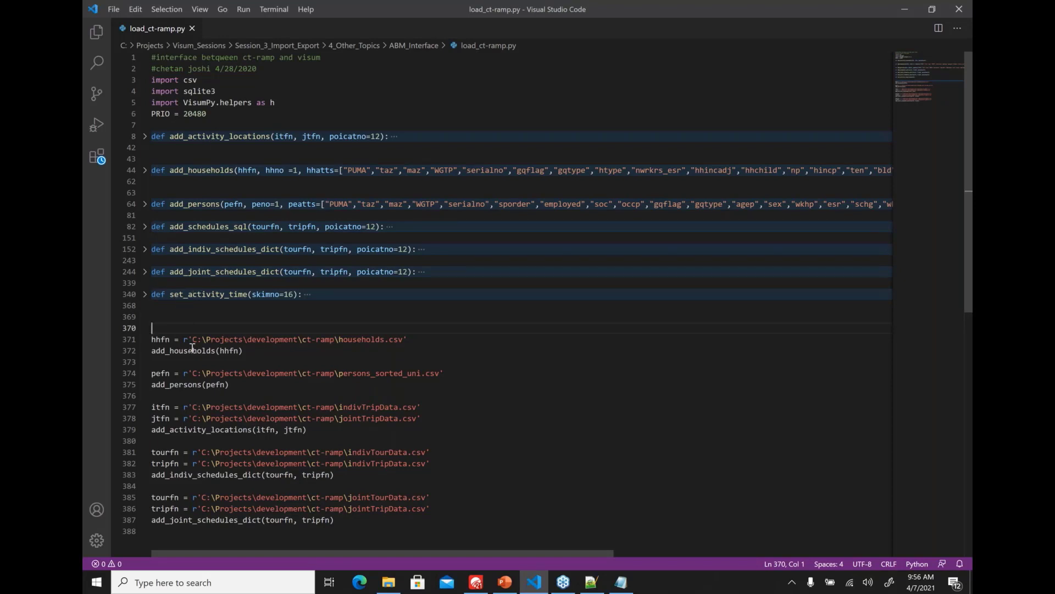
pyautogui.scroll(-2, 189, 341)
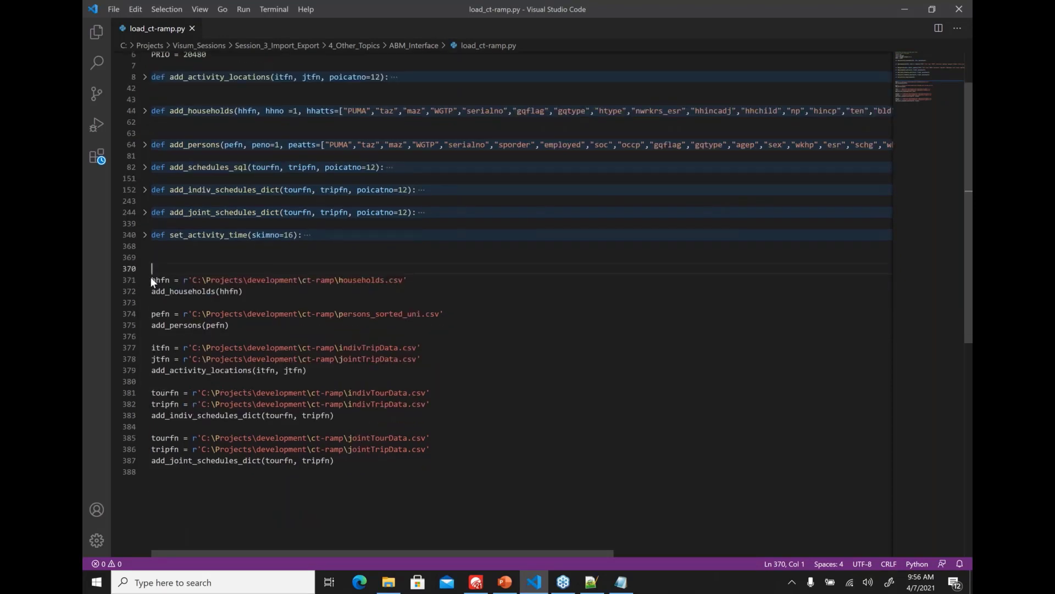
pyautogui.moveTo(151, 282); pyautogui.dragTo(336, 462)
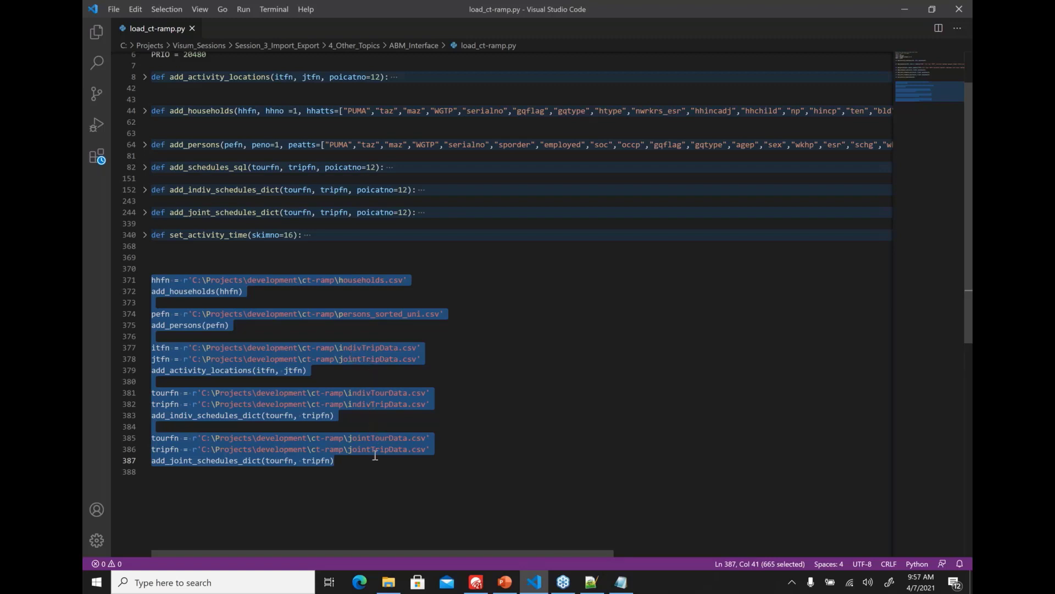
# Load SOABM_INTEGRATED_ACT_TIME.ver from the ABM_Interface folder into PTV Visum without saving the subarea's changes
pyautogui.click(476, 583)
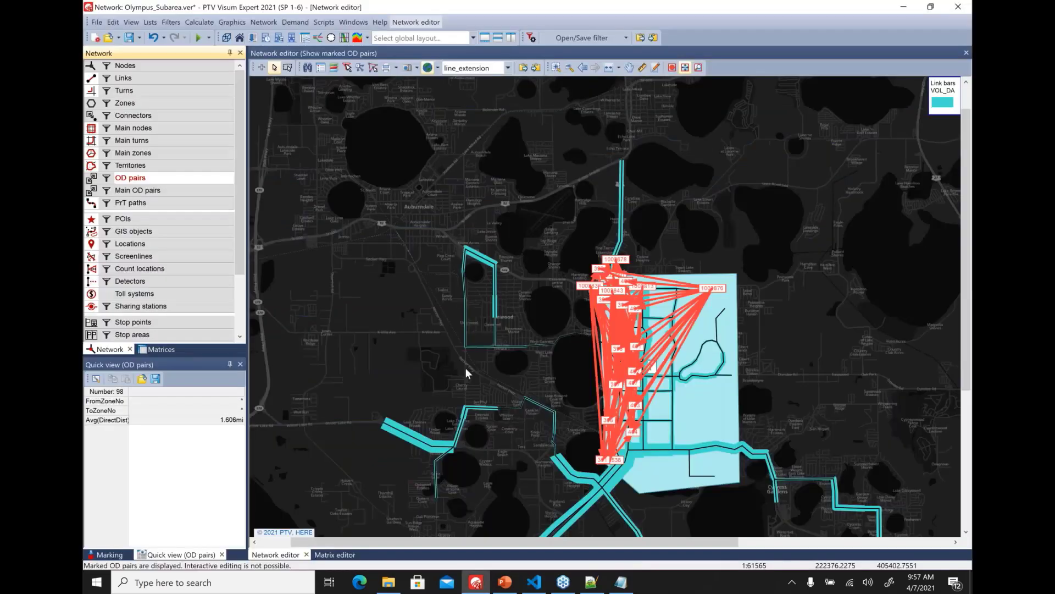
pyautogui.click(390, 583)
pyautogui.click(550, 281)
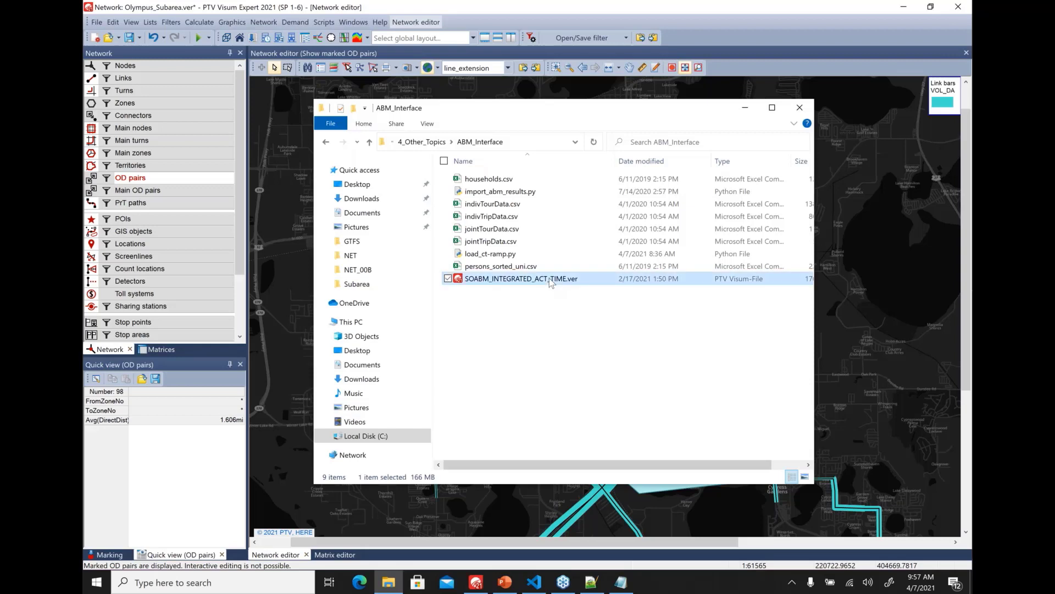
pyautogui.moveTo(550, 281); pyautogui.dragTo(286, 273)
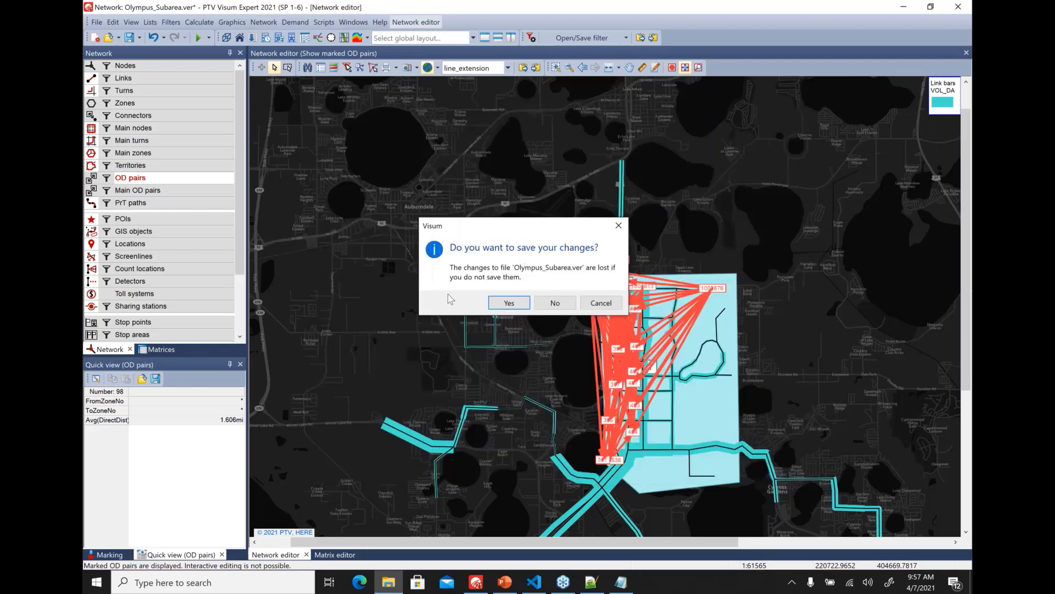
pyautogui.click(555, 301)
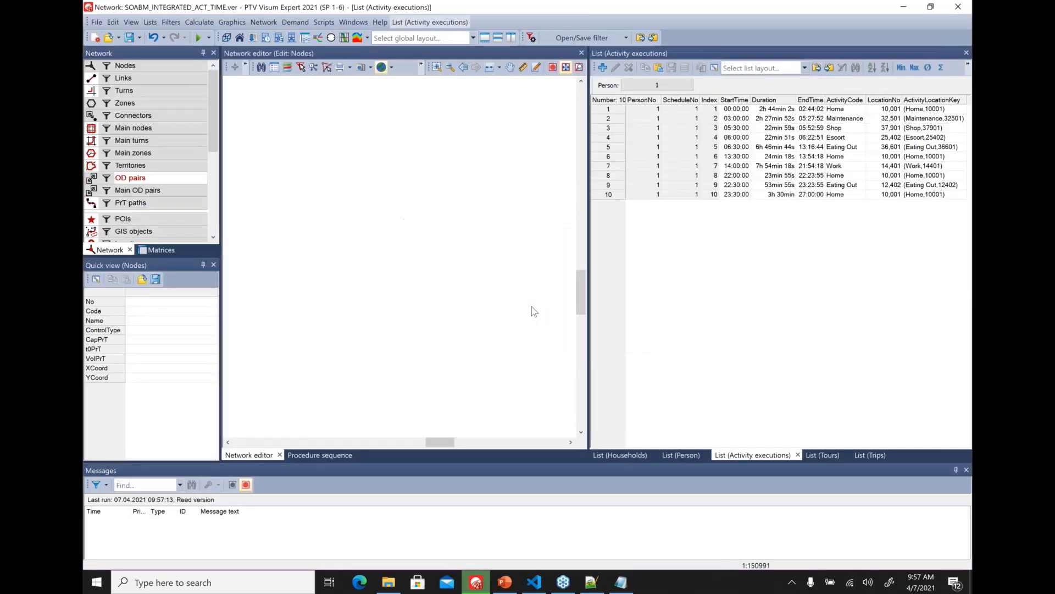
# Examine several of person 1's activity executions, including both Eating Out activities, on the network map
pyautogui.click(635, 112)
pyautogui.click(645, 130)
pyautogui.click(652, 150)
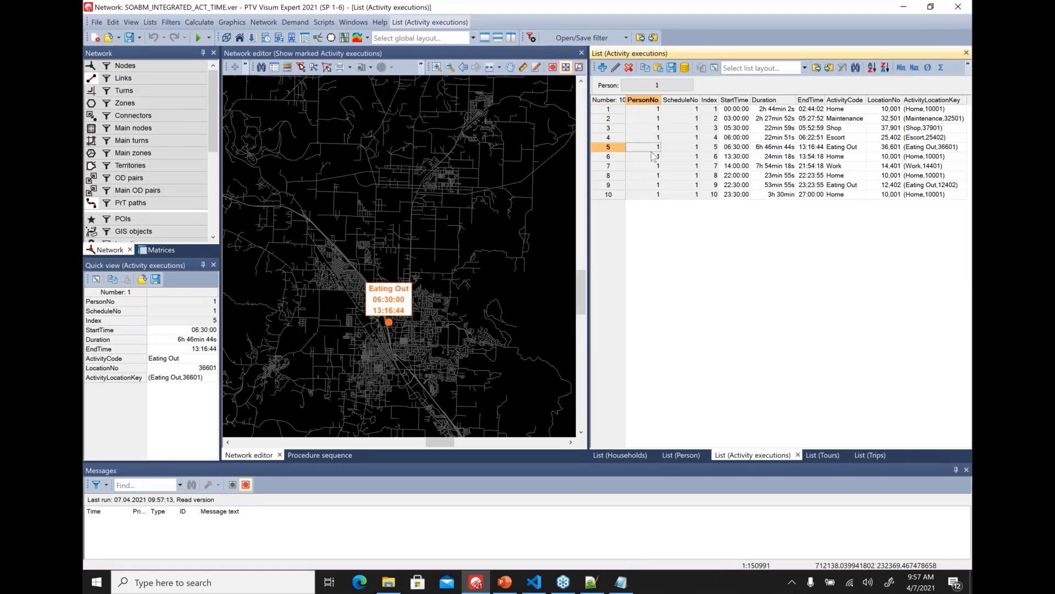
pyautogui.click(653, 185)
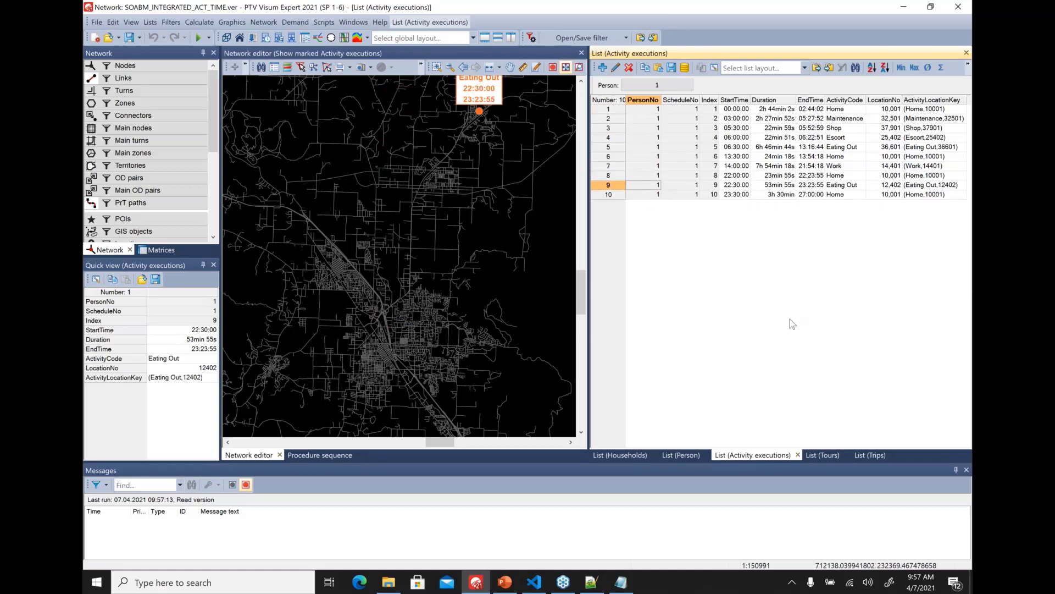
# Examine person 1's first tour and individual trips of several persons on the network map using the Tours and Trips lists
pyautogui.click(819, 454)
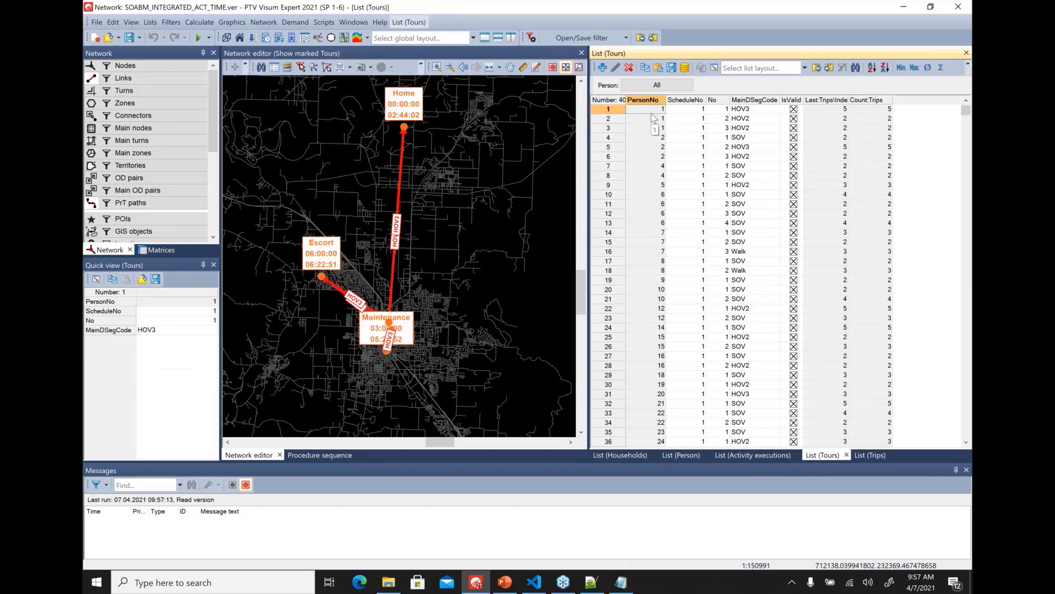
pyautogui.click(872, 456)
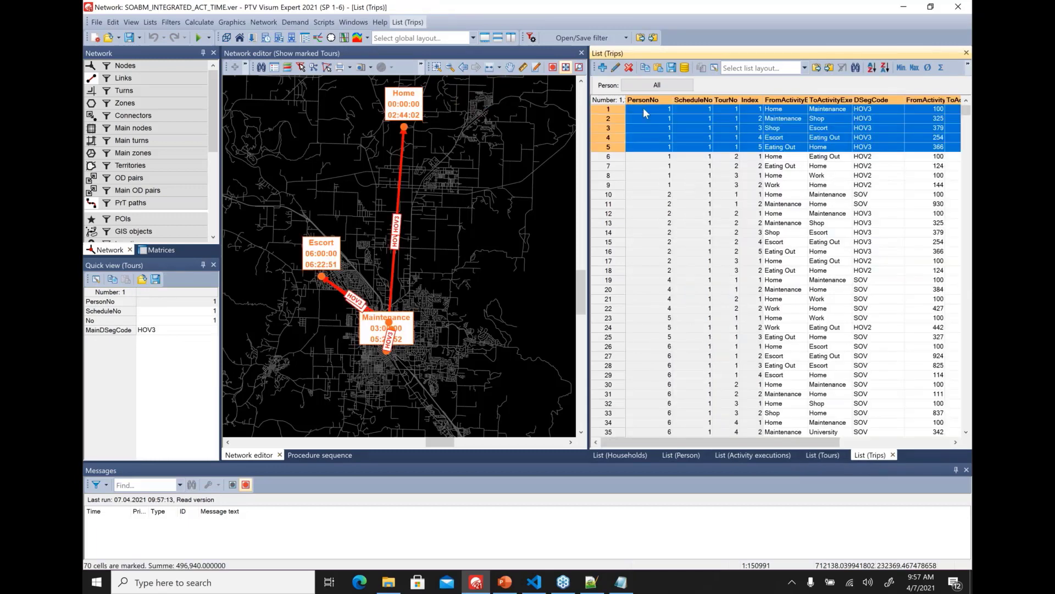
pyautogui.click(654, 154)
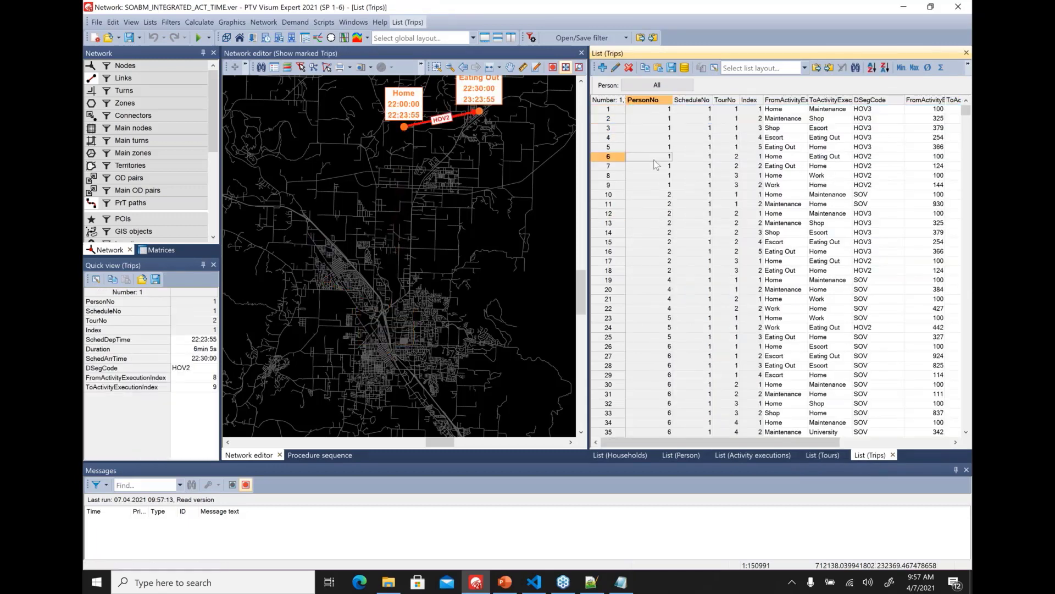
pyautogui.click(655, 193)
pyautogui.click(659, 253)
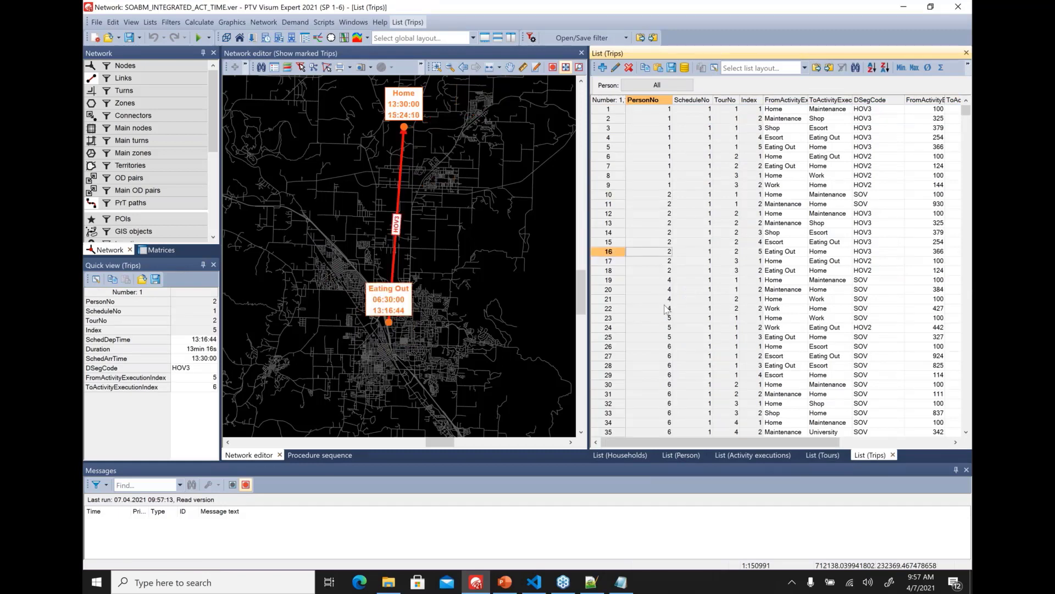
pyautogui.click(667, 308)
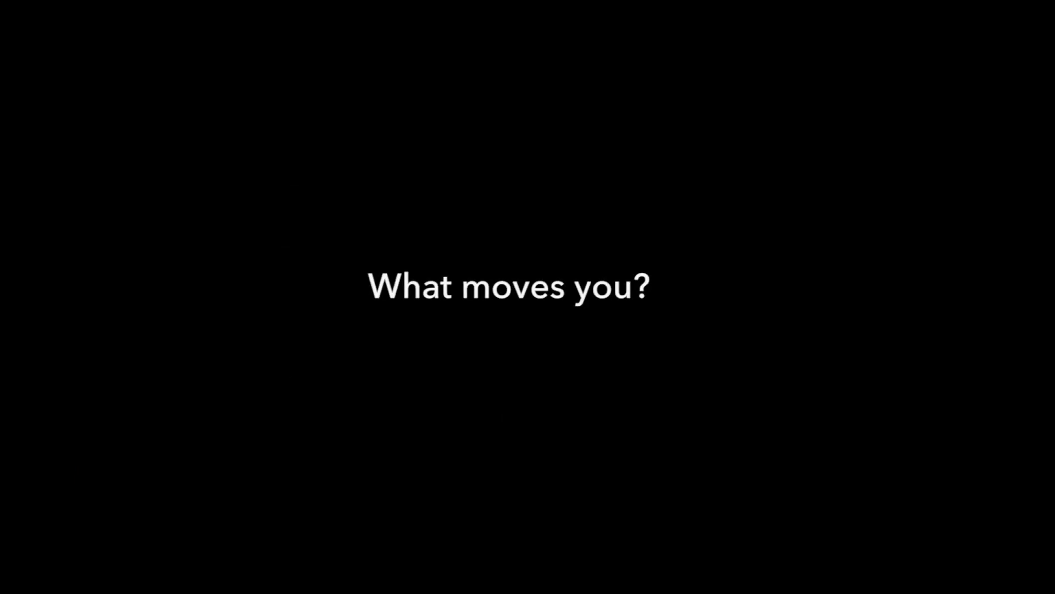